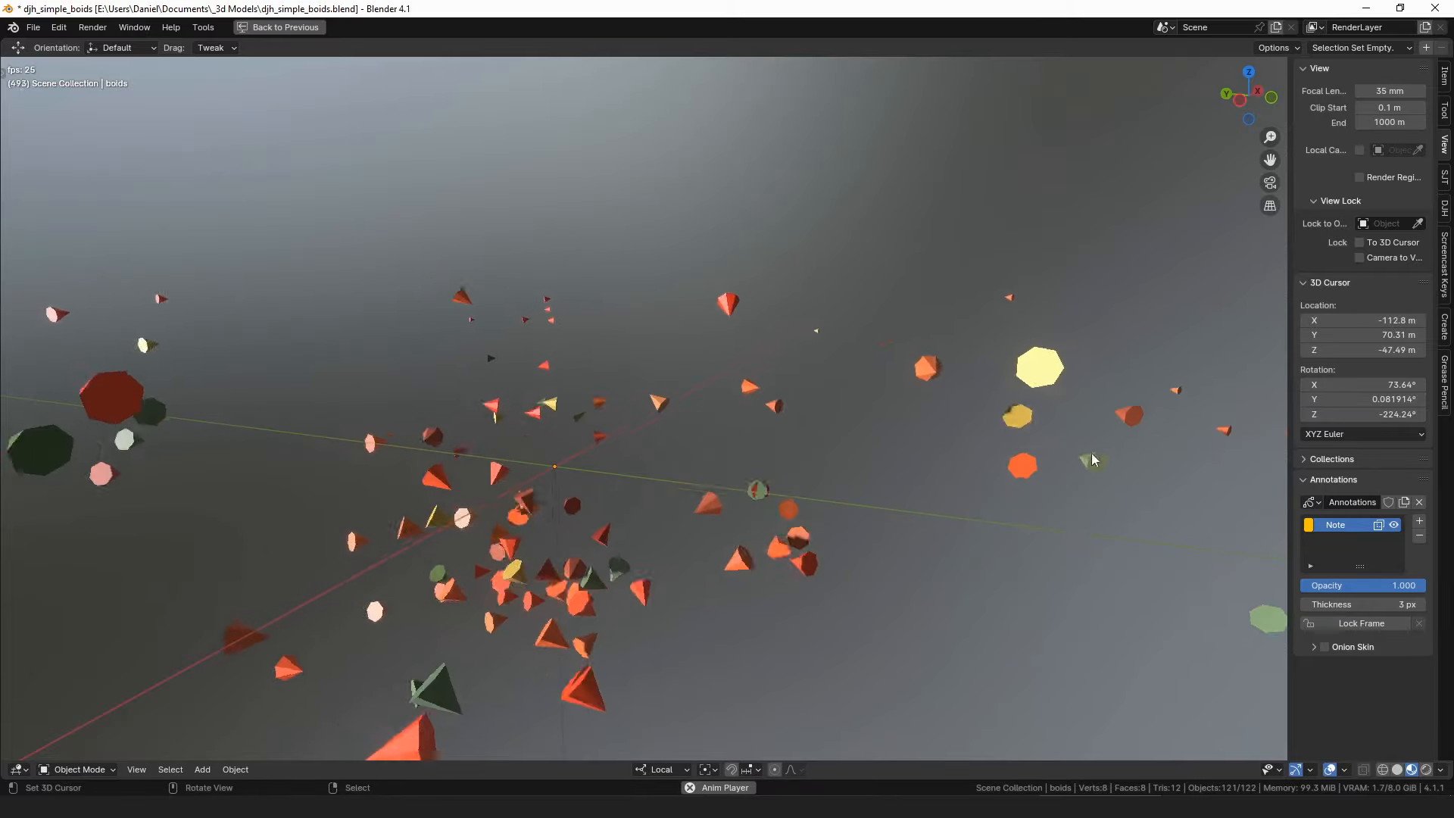
Restore the full workspace and set the boids modifier's Separation Fac to 1.000, Alignment Fac to 0.468 and Cohesion Fac to 0.049.
{"action": "middle_click_drag", "start_coordinate": [846, 518], "coordinate": [880, 451], "text": "shift"}
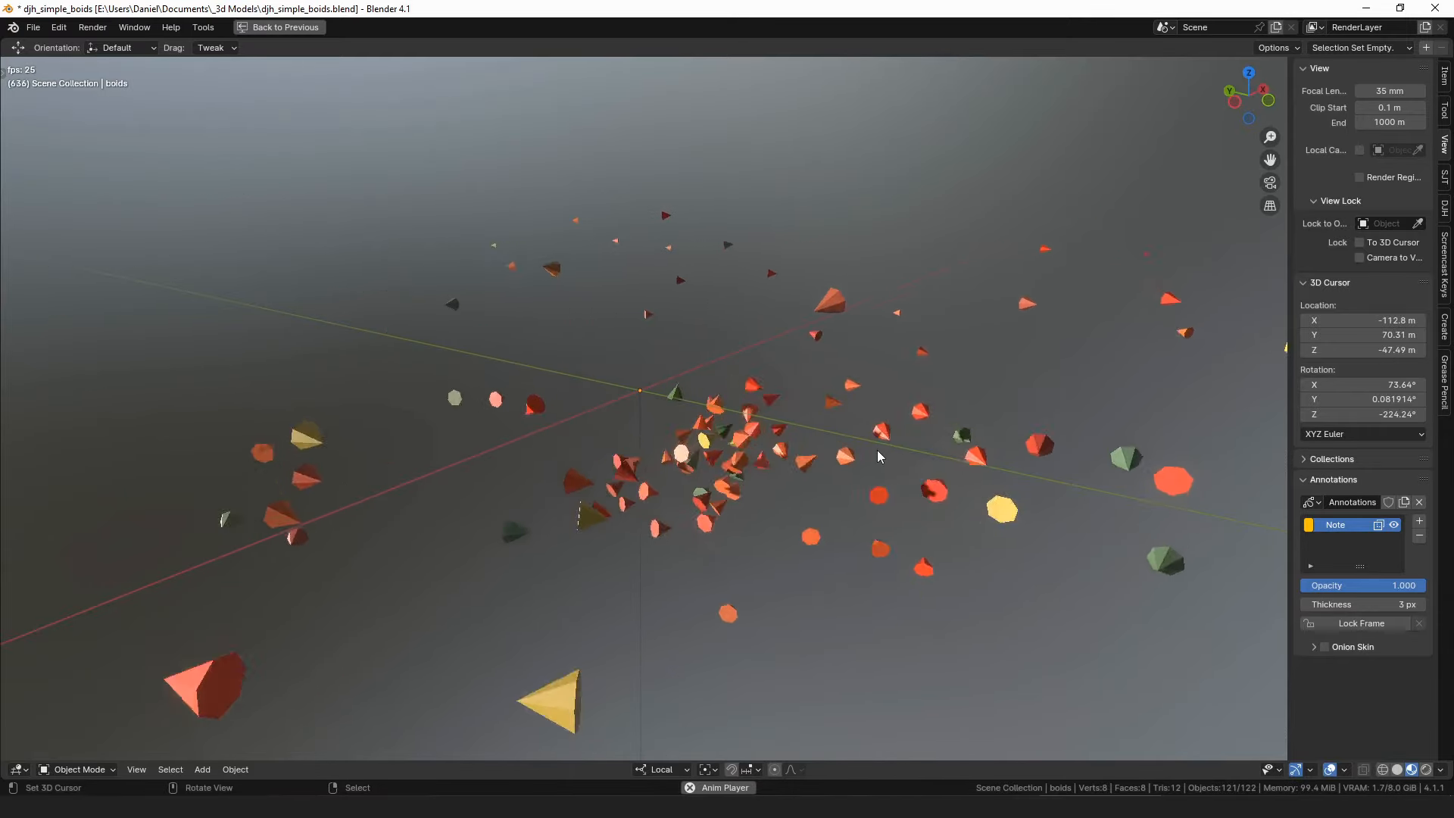
{"action": "key", "text": "ctrl+space"}
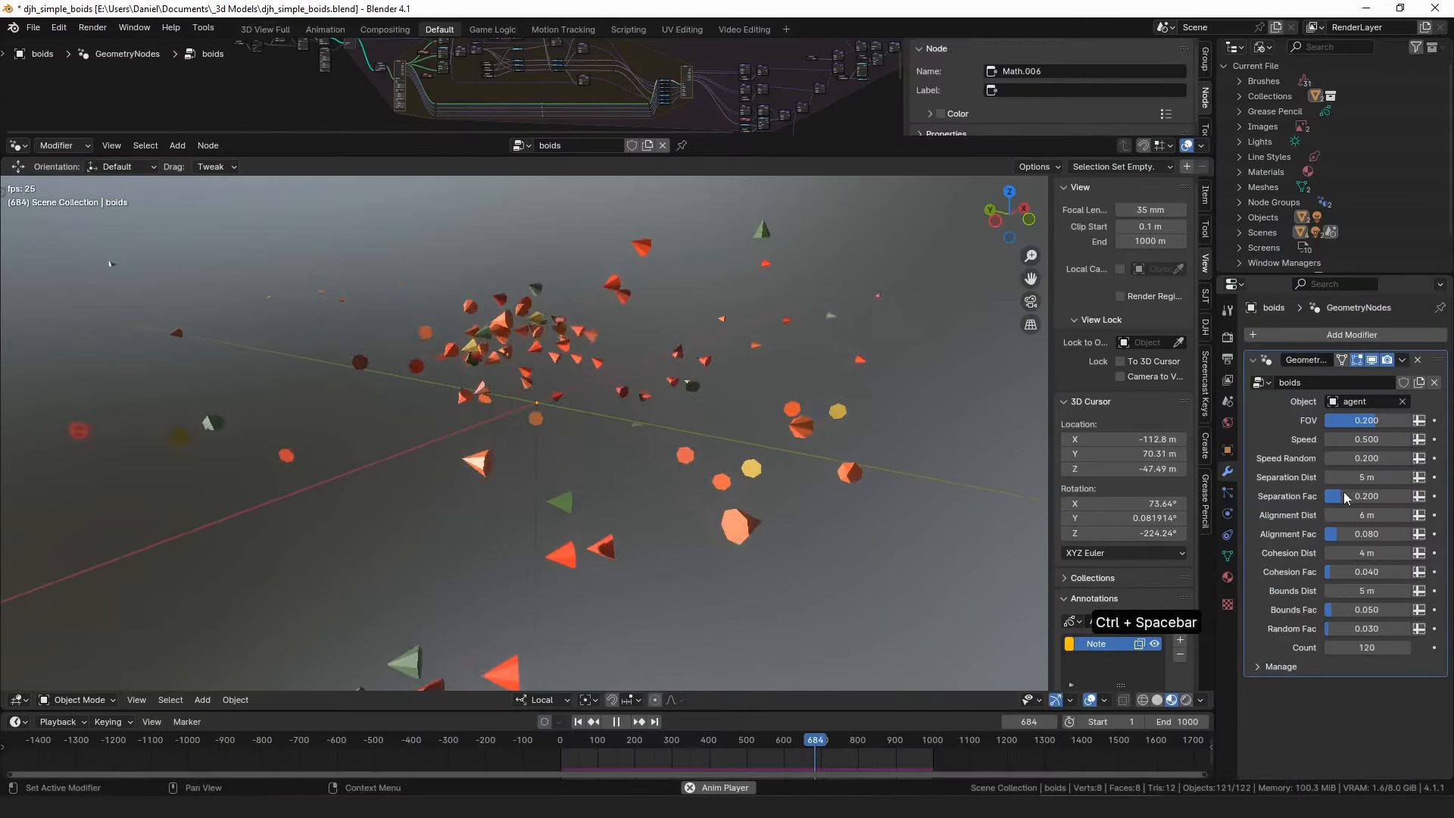
{"action": "left_click_drag", "start_coordinate": [1355, 574], "coordinate": [1386, 574]}
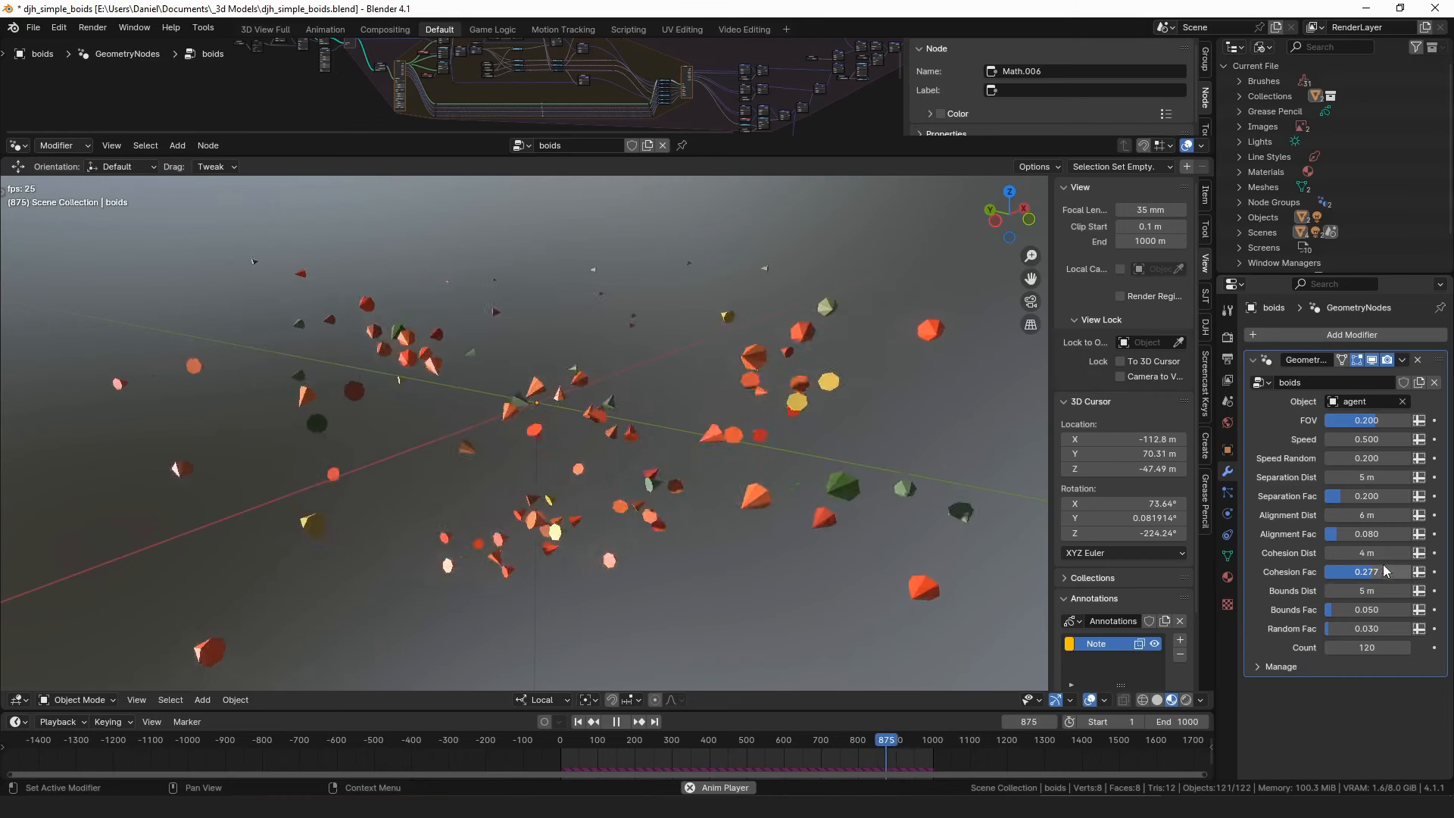
{"action": "left_click_drag", "start_coordinate": [1357, 535], "coordinate": [1424, 534]}
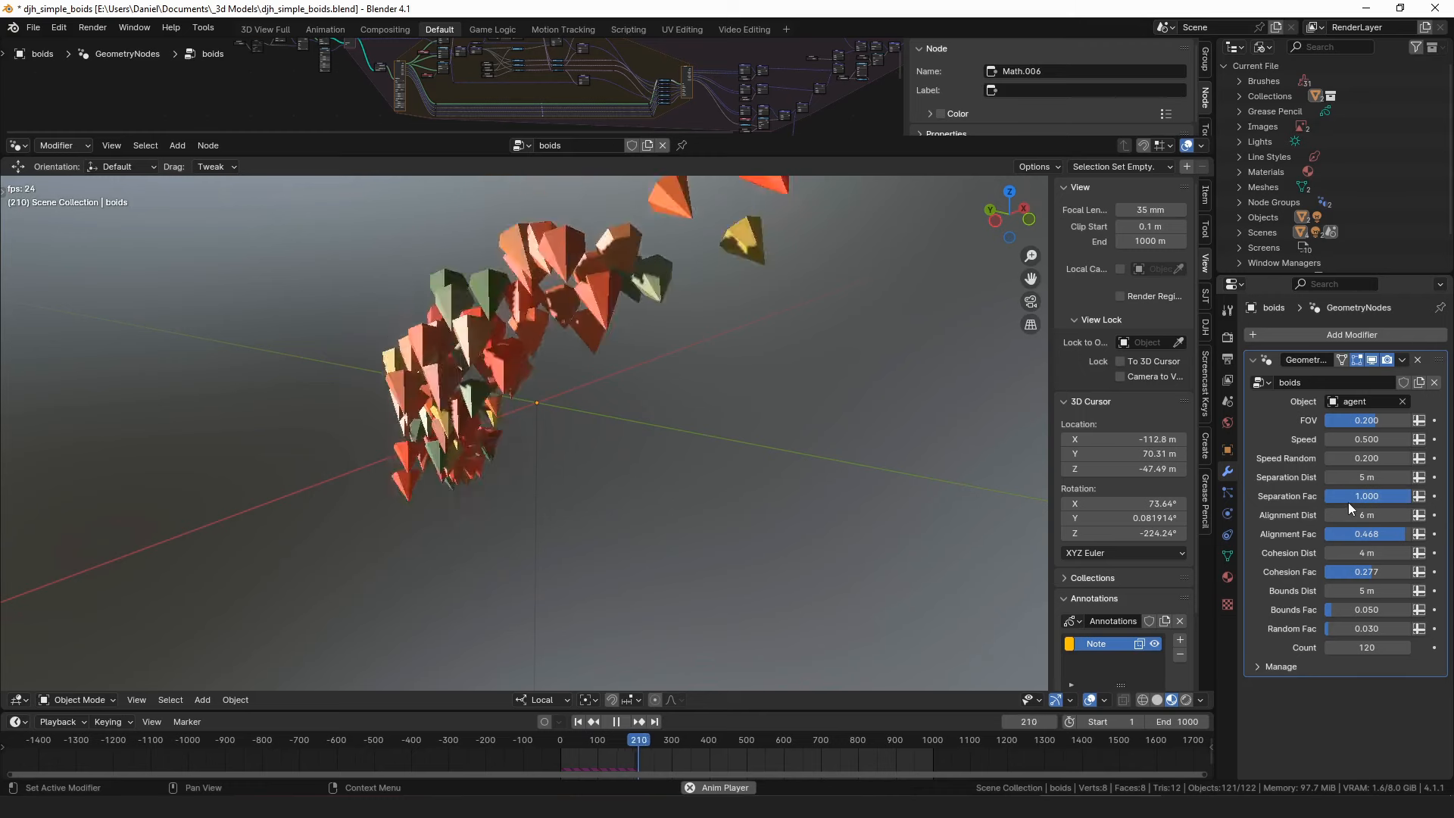
{"action": "double_click", "coordinate": [1374, 572]}
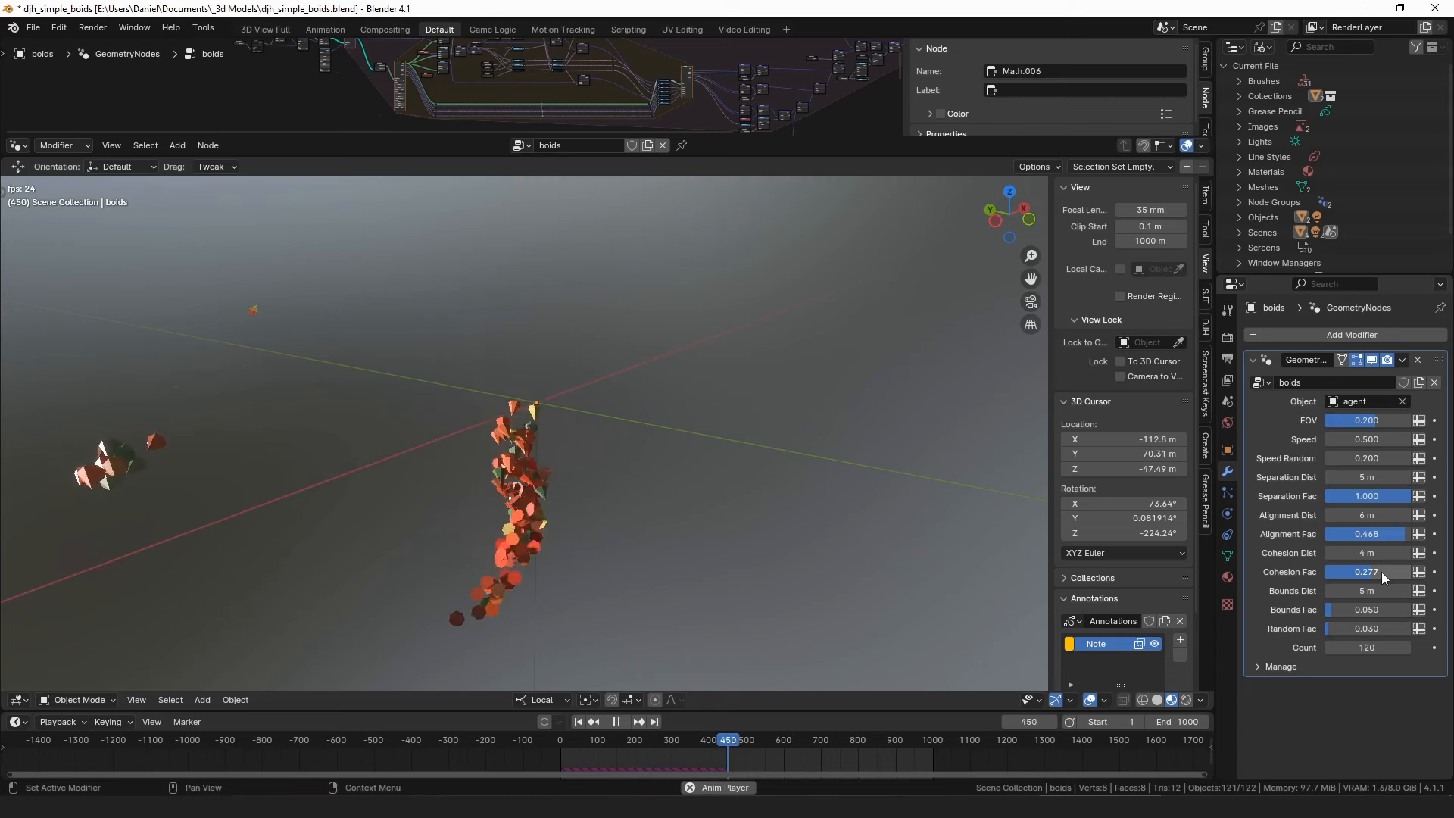
{"action": "left_click_drag", "start_coordinate": [1381, 571], "coordinate": [1333, 573]}
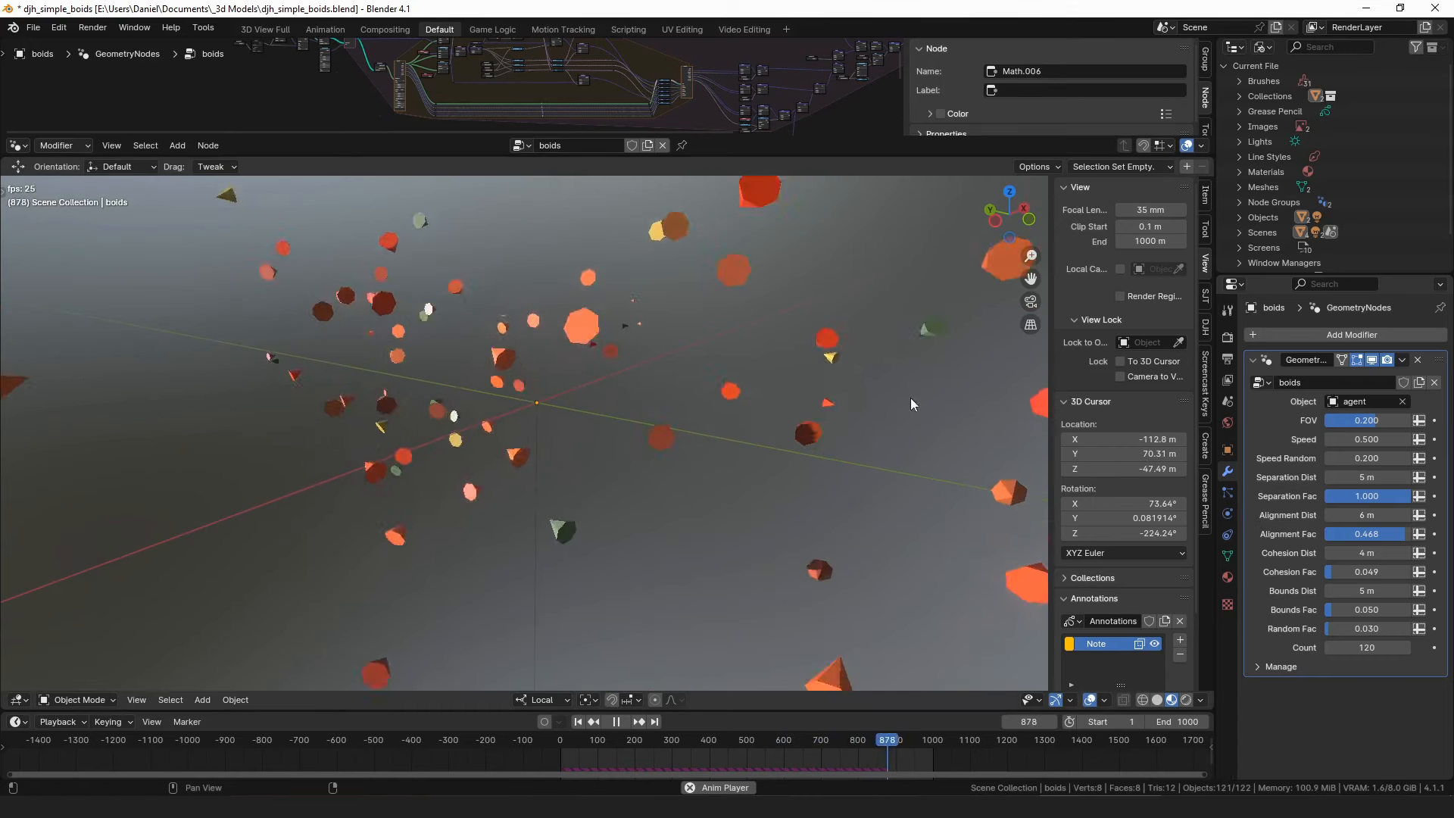
Enlarge the node editor, hide its sidebar and move the Bounds Dist Group Input node closer to the Multiply node.
{"action": "left_click_drag", "start_coordinate": [546, 161], "coordinate": [545, 155]}
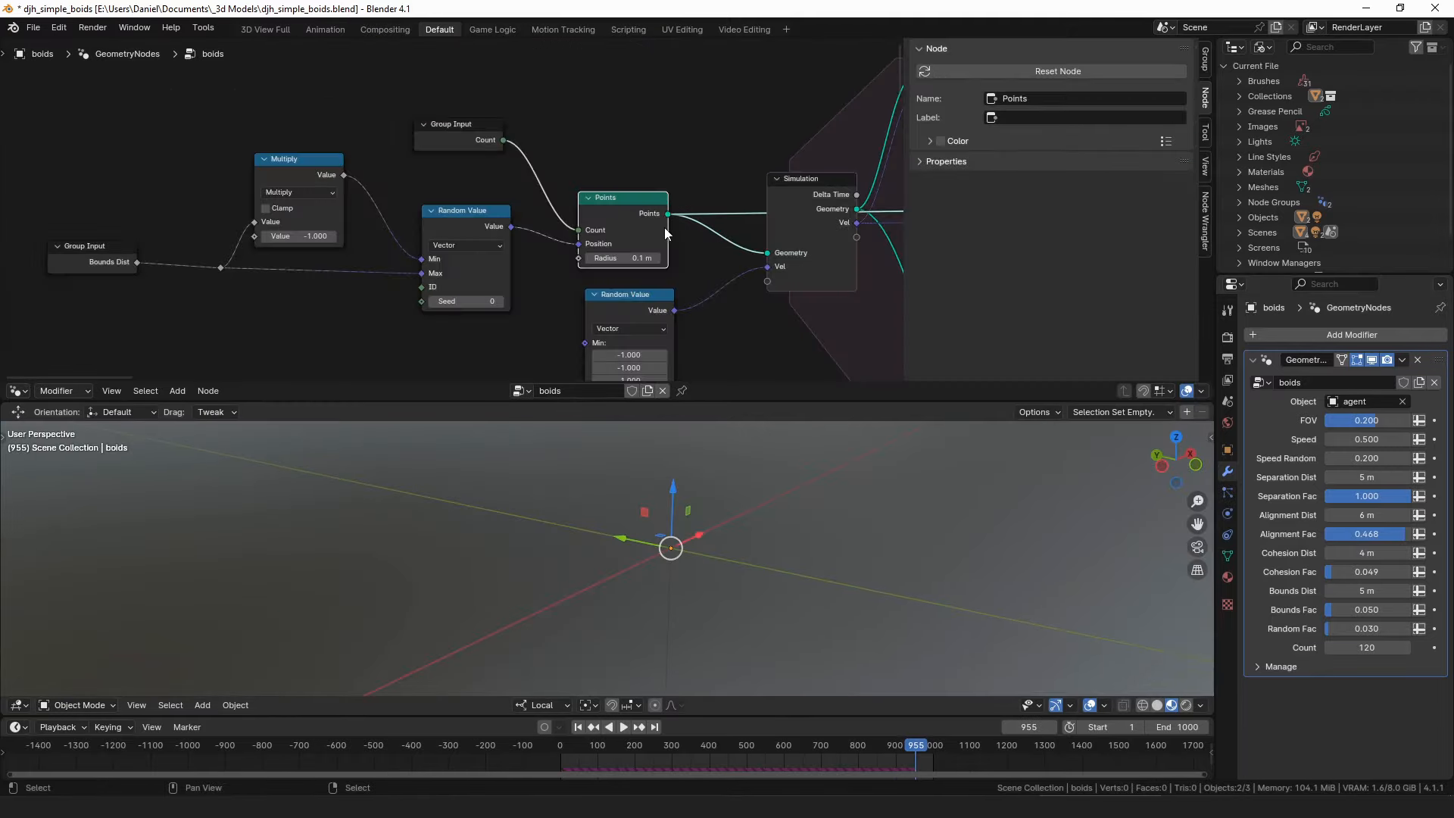
{"action": "key", "text": "n"}
{"action": "middle_click_drag", "start_coordinate": [324, 173], "coordinate": [451, 229]}
{"action": "left_click_drag", "start_coordinate": [236, 256], "coordinate": [268, 254]}
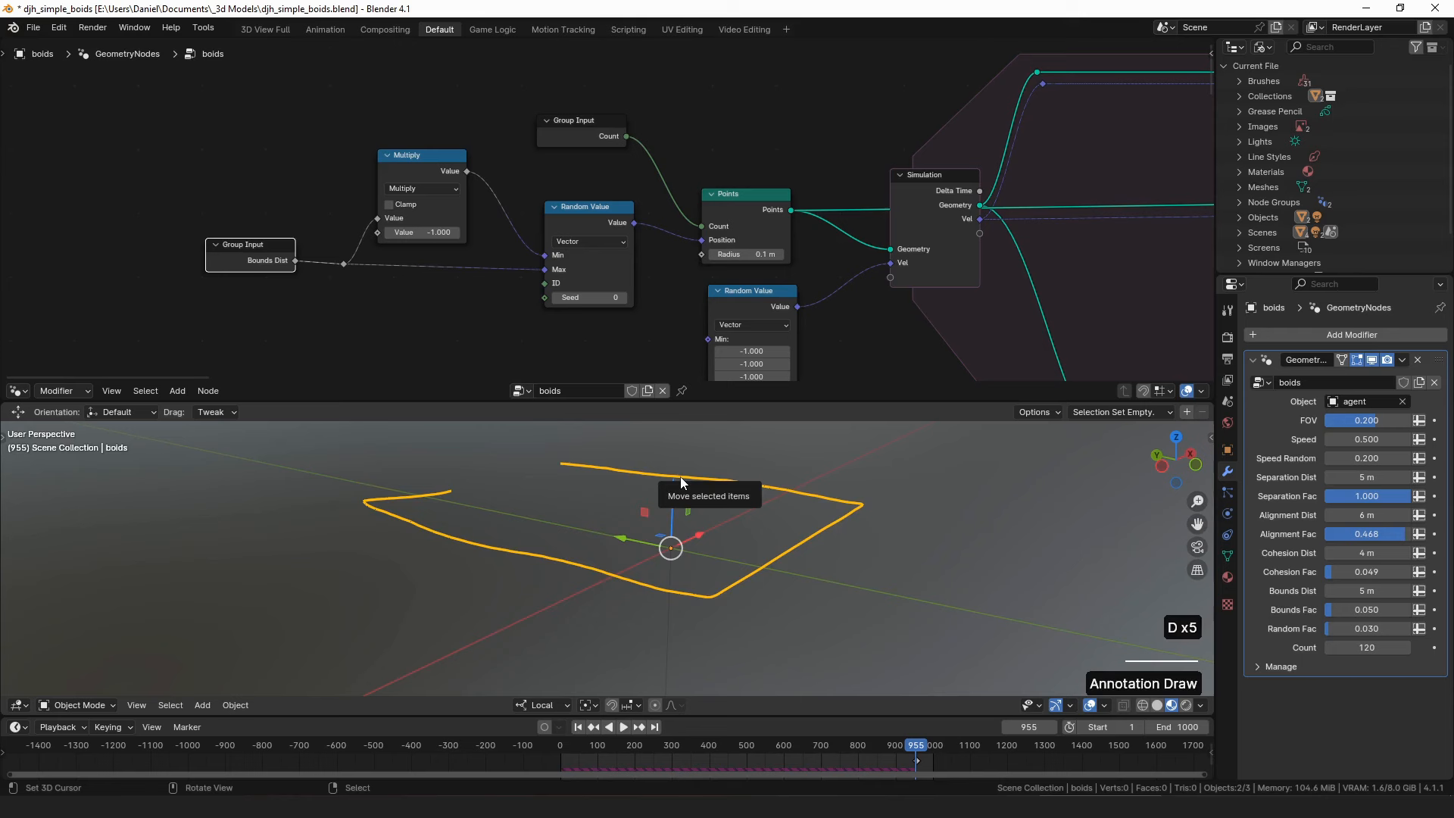
Clear the annotation strokes drawn around the origin in the 3D viewport.
{"action": "key", "text": "q"}
{"action": "left_click", "coordinate": [923, 531]}
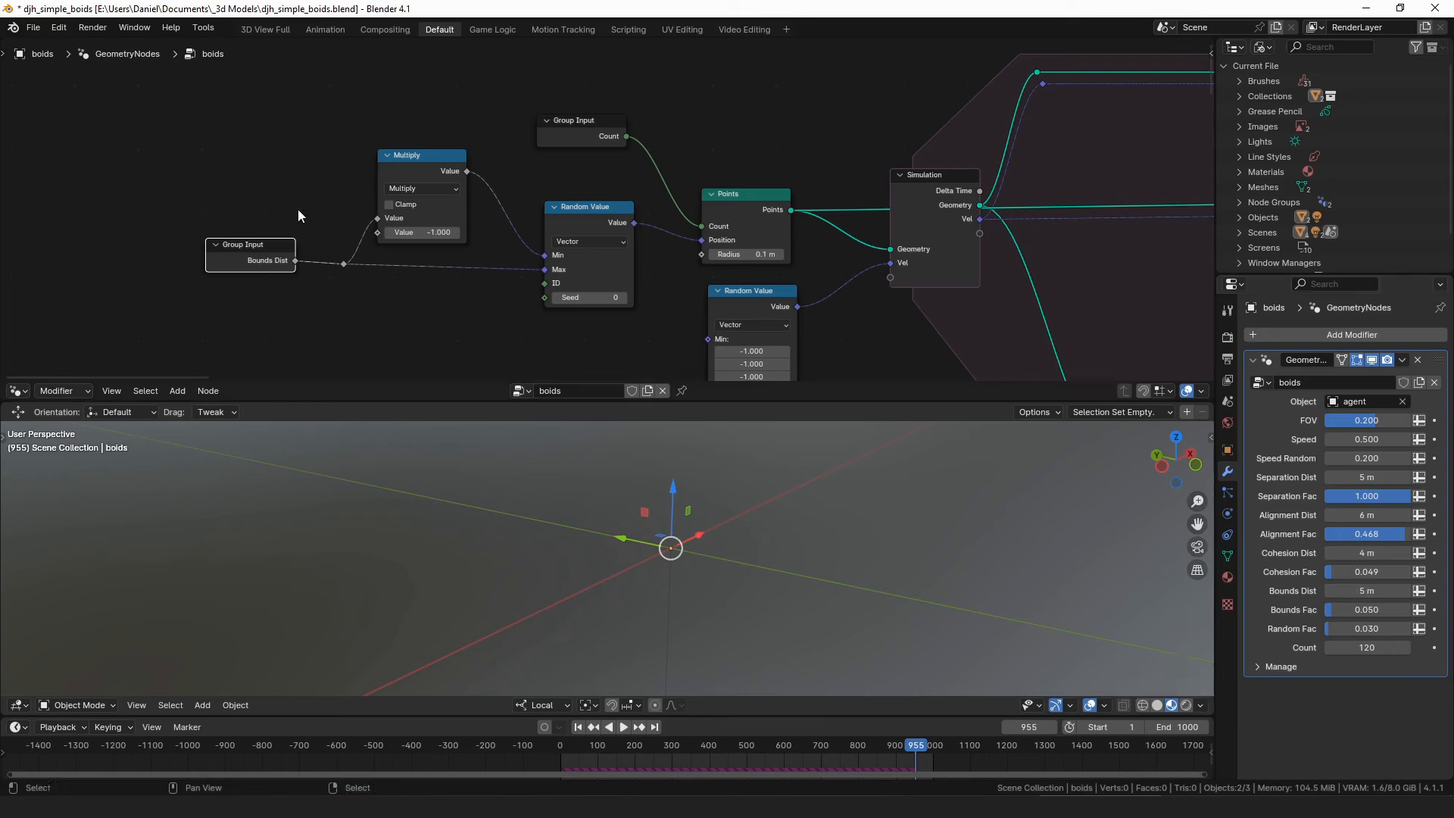
Move the position Random Value node closer to Multiply and link its Value output to the Points node's Position.
{"action": "left_click_drag", "start_coordinate": [579, 221], "coordinate": [537, 209]}
{"action": "left_click_drag", "start_coordinate": [392, 169], "coordinate": [391, 167]}
{"action": "left_click_drag", "start_coordinate": [582, 221], "coordinate": [701, 240]}
Preview the Points node, turn on the outline overlay for selected objects and inspect the point cloud in a maximized viewport.
{"action": "left_click", "coordinate": [761, 207], "text": "alt+shift"}
{"action": "middle_click_drag", "start_coordinate": [749, 519], "coordinate": [703, 528]}
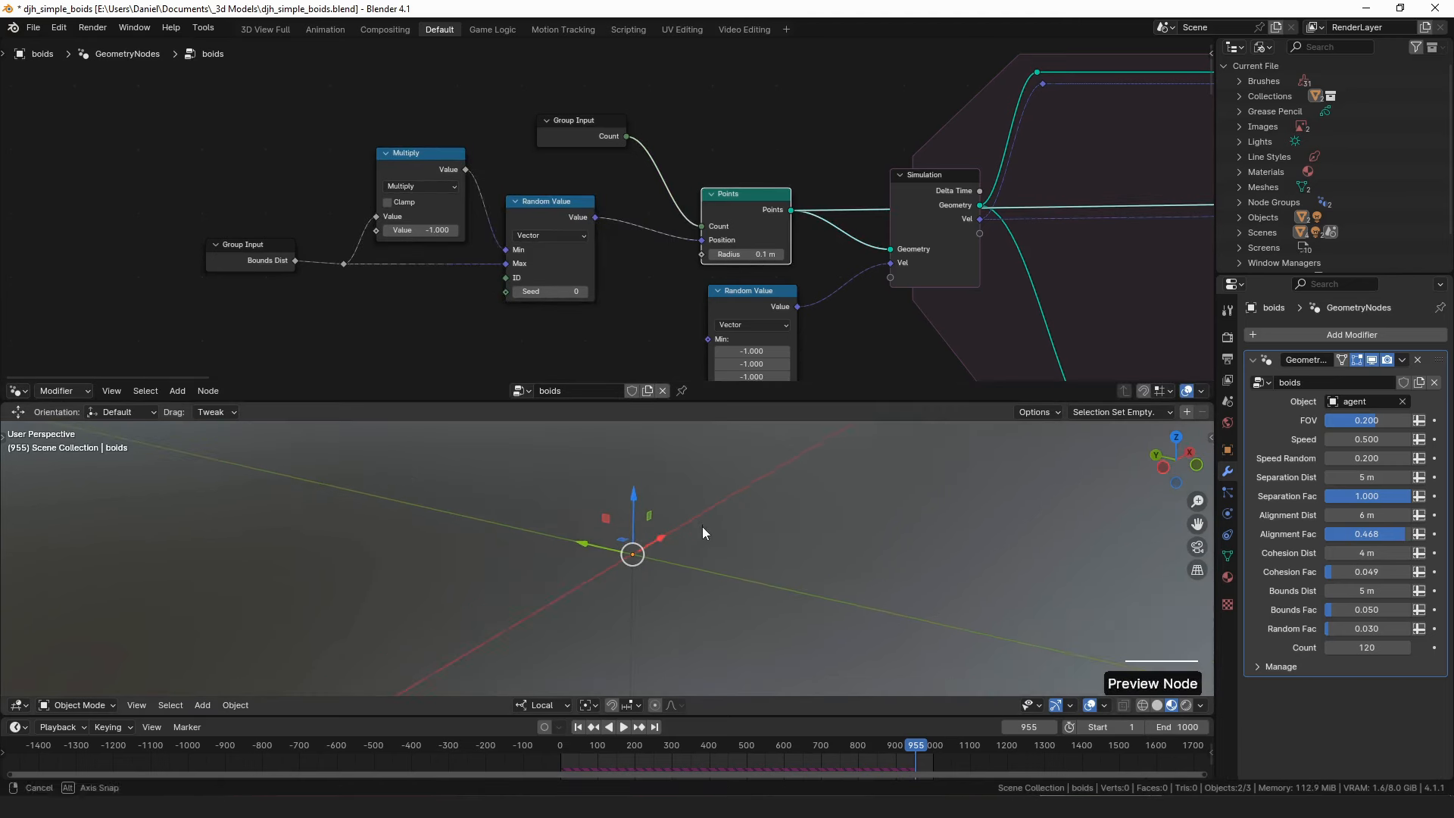
{"action": "left_click", "coordinate": [1105, 702]}
{"action": "left_click", "coordinate": [1020, 475]}
{"action": "middle_click_drag", "start_coordinate": [677, 537], "coordinate": [716, 517]}
{"action": "key", "text": "ctrl+space"}
{"action": "middle_click_drag", "start_coordinate": [754, 429], "coordinate": [636, 534], "text": "shift"}
{"action": "middle_click_drag", "start_coordinate": [636, 533], "coordinate": [591, 453], "text": "ctrl"}
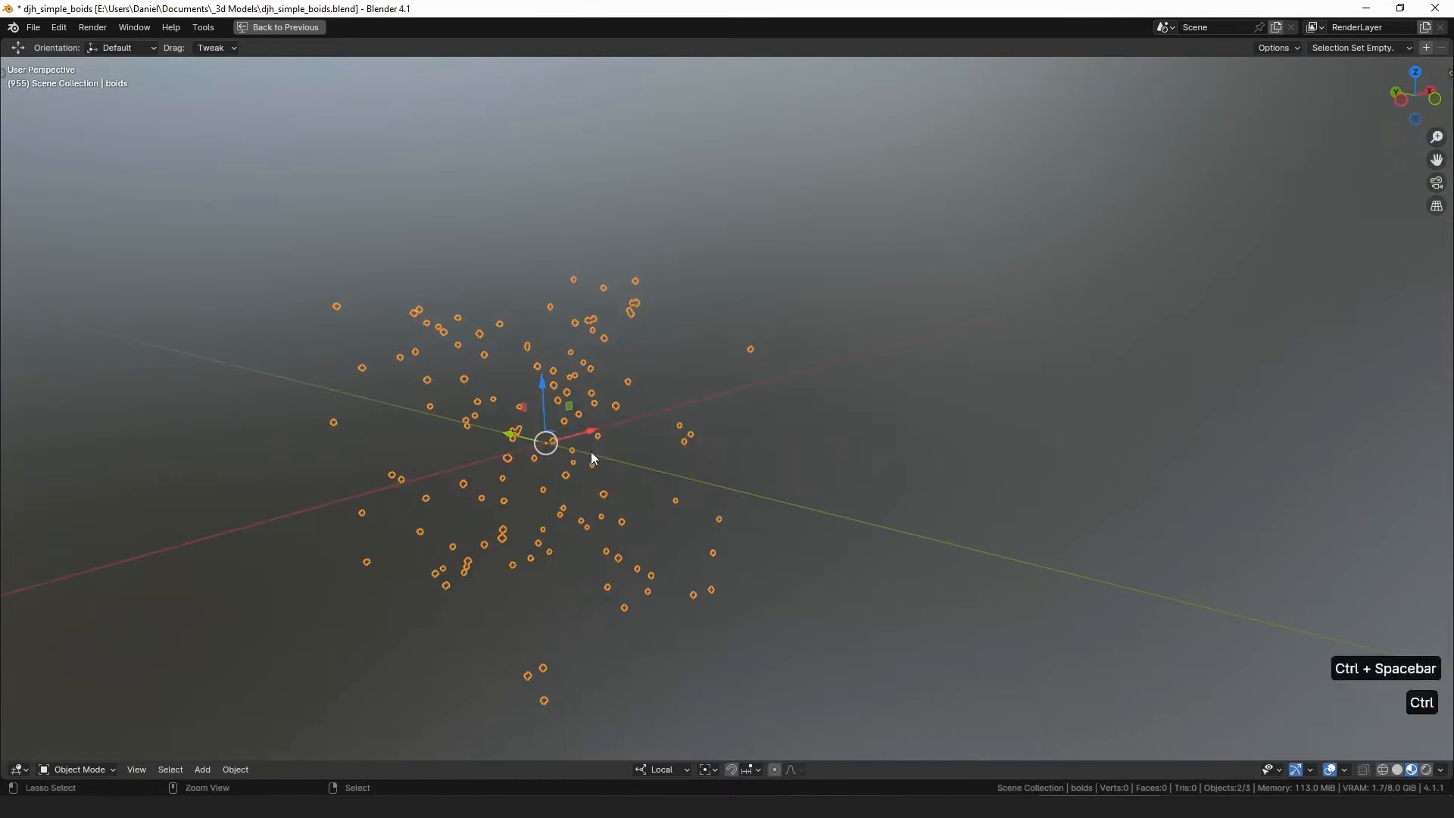
{"action": "key", "text": "ctrl+space"}
Place the Count Group Input node just above the position Random Value node and try adjusting the modifier's Count.
{"action": "left_click_drag", "start_coordinate": [733, 189], "coordinate": [737, 193]}
{"action": "left_click_drag", "start_coordinate": [547, 136], "coordinate": [532, 165]}
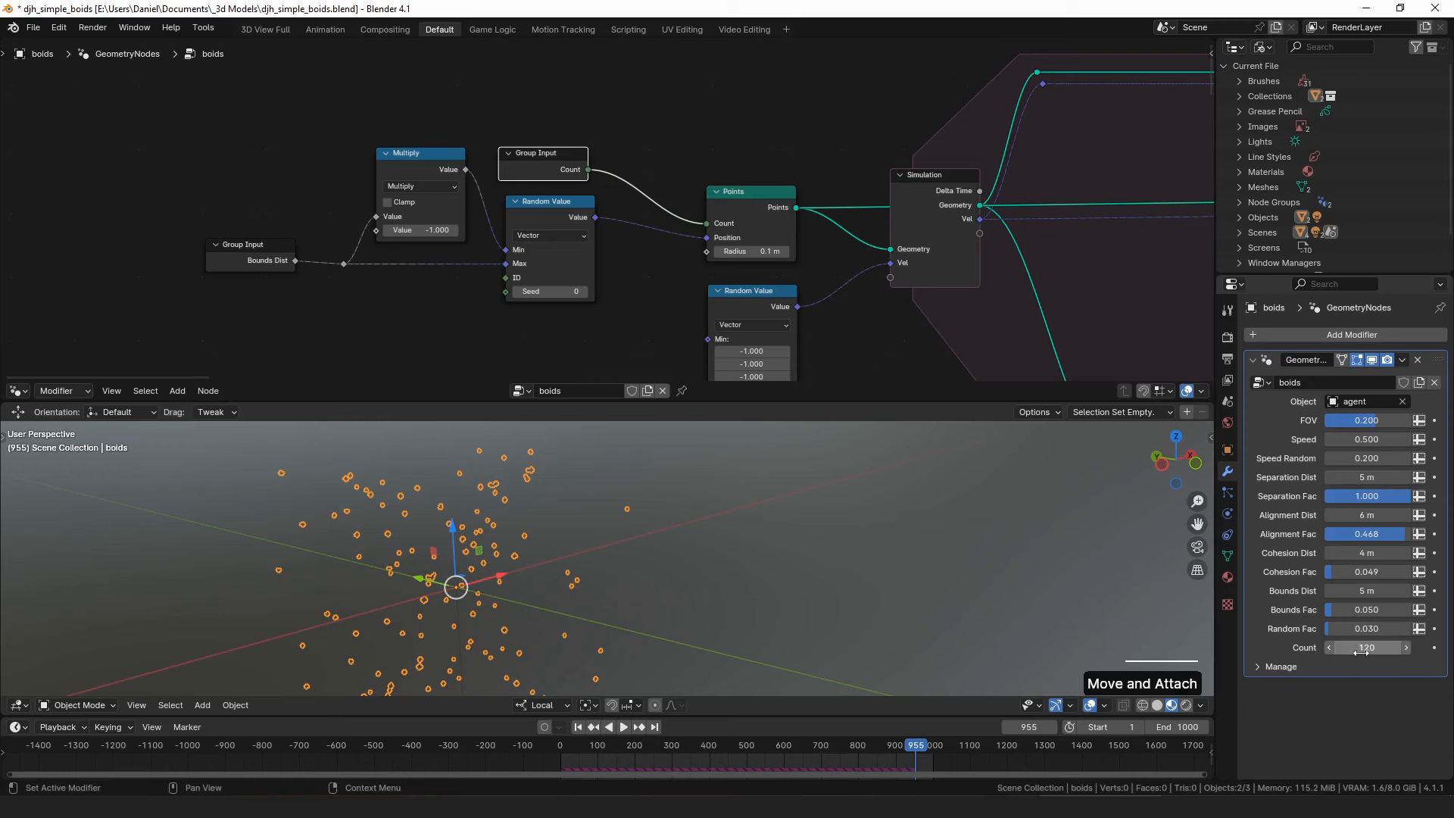
{"action": "left_click_drag", "start_coordinate": [1367, 647], "coordinate": [1382, 648]}
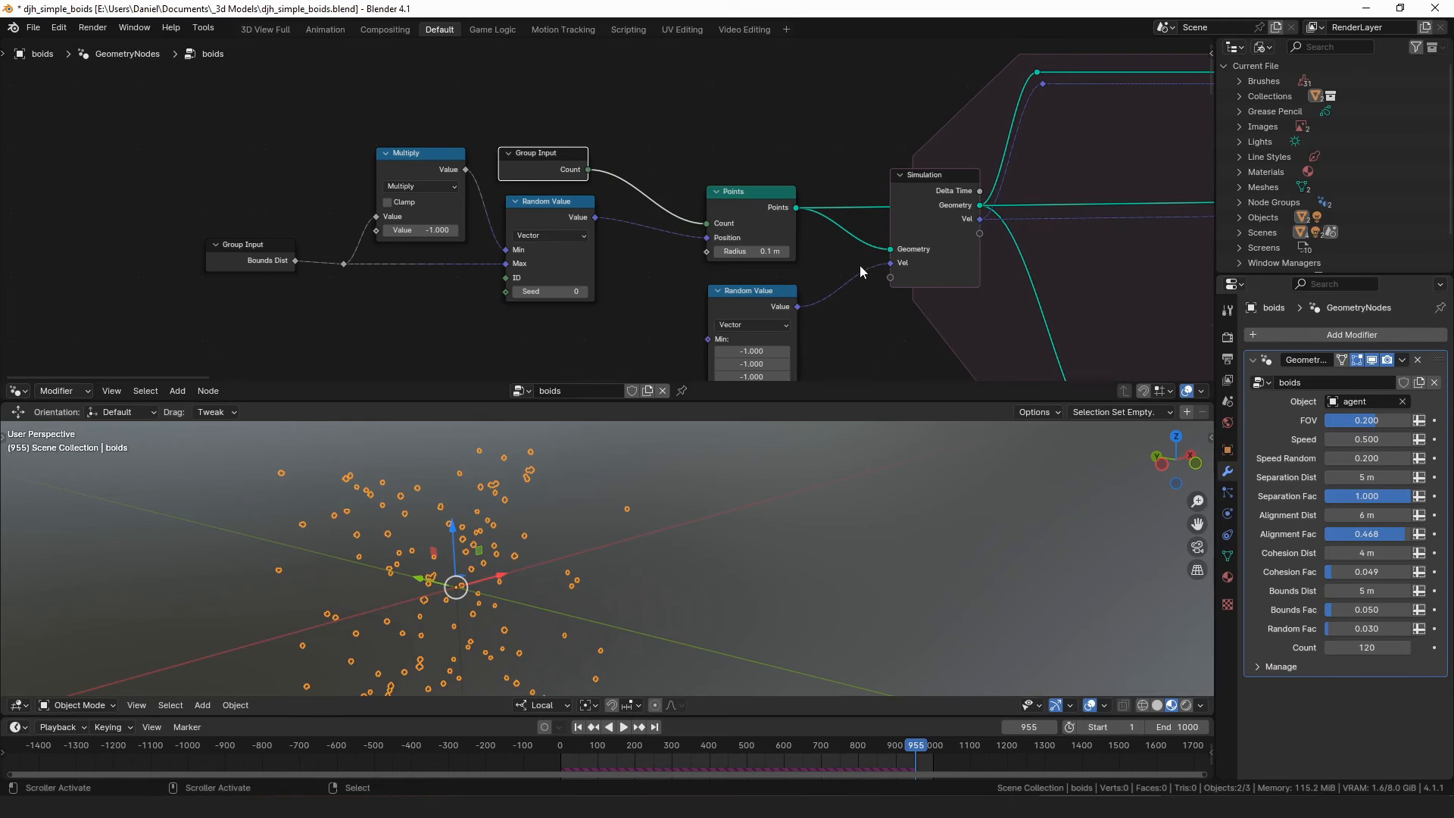
Disconnect the velocity Random Value node from the Simulation node's Vel input and return to the first frame.
{"action": "middle_click_drag", "start_coordinate": [859, 254], "coordinate": [626, 265]}
{"action": "scroll", "coordinate": [630, 265], "scroll_direction": "down", "scroll_amount": 3}
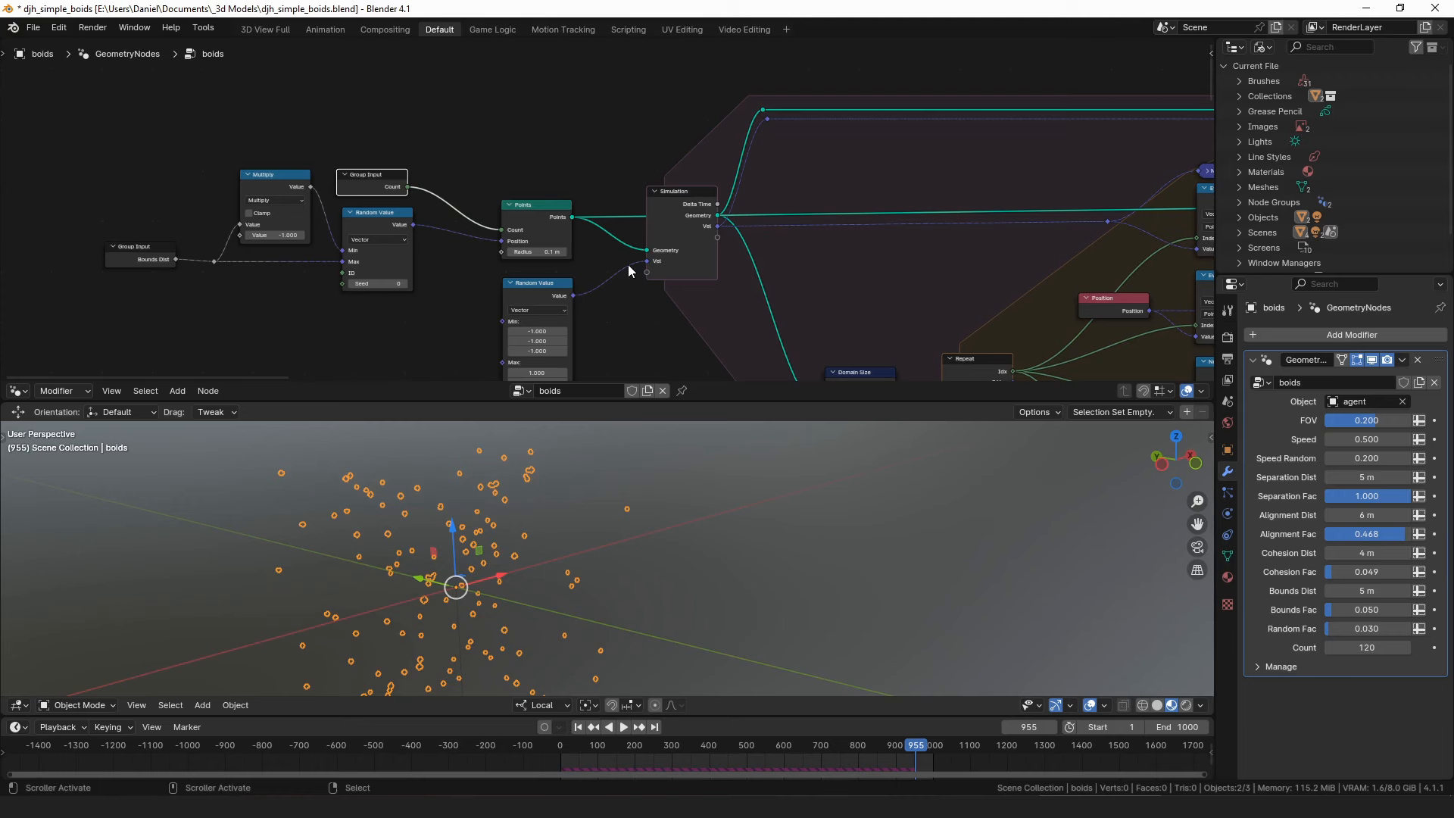
{"action": "middle_click_drag", "start_coordinate": [682, 284], "coordinate": [673, 194]}
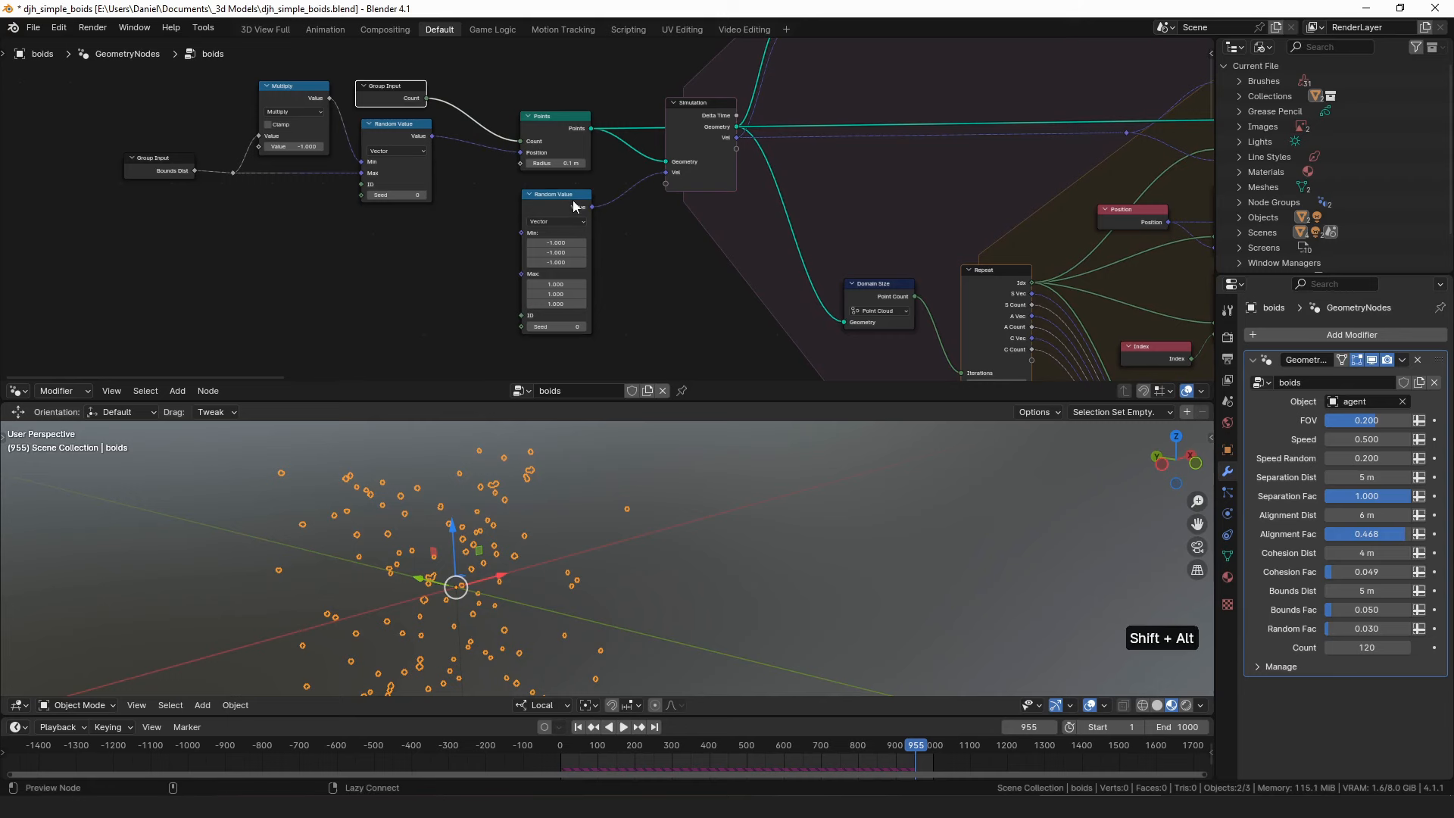
{"action": "left_click_drag", "start_coordinate": [573, 202], "coordinate": [547, 197]}
{"action": "scroll", "coordinate": [604, 210], "scroll_direction": "up", "scroll_amount": 3}
{"action": "left_click_drag", "start_coordinate": [680, 164], "coordinate": [639, 184]}
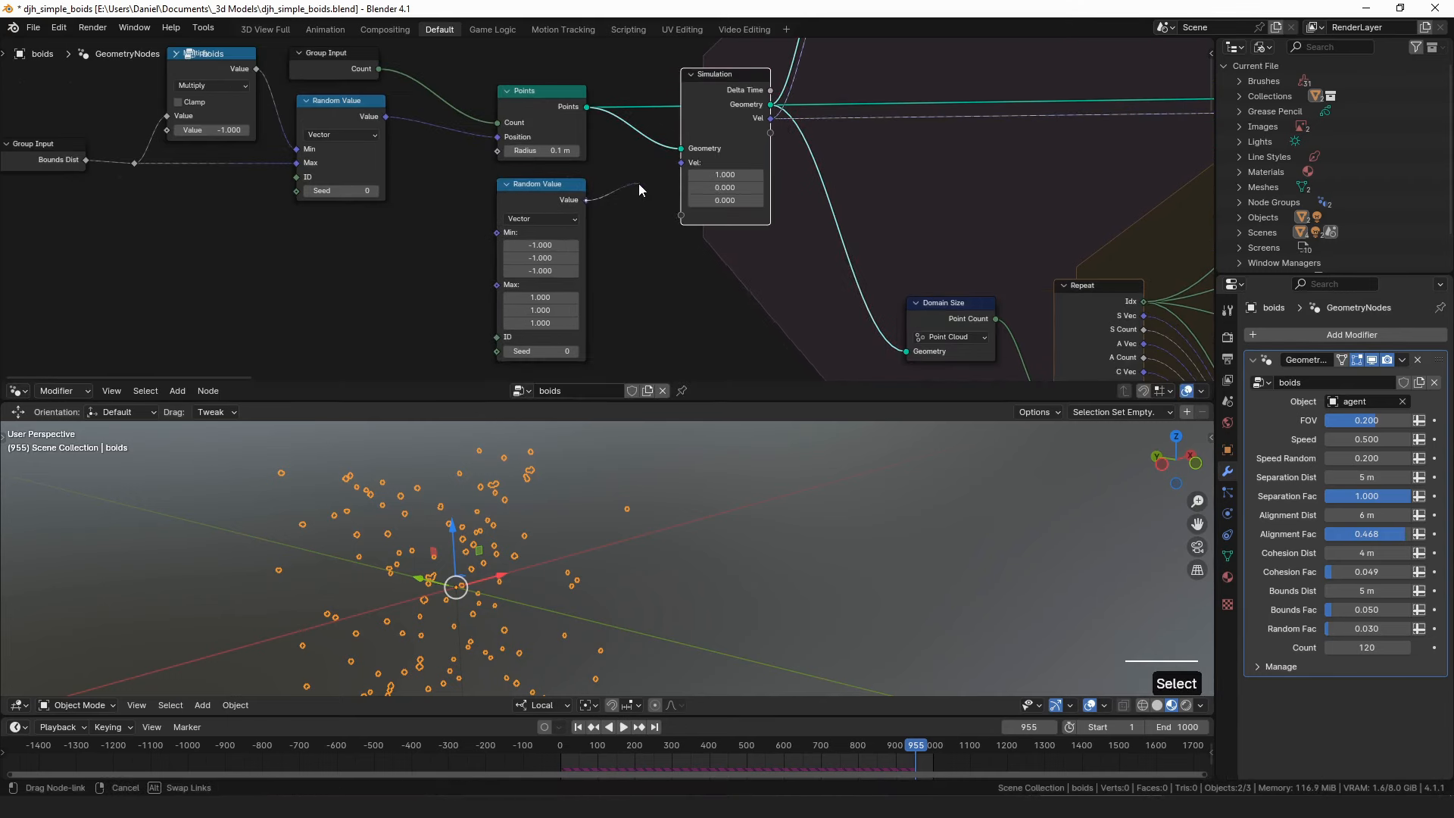
{"action": "key", "text": "shift+Left"}
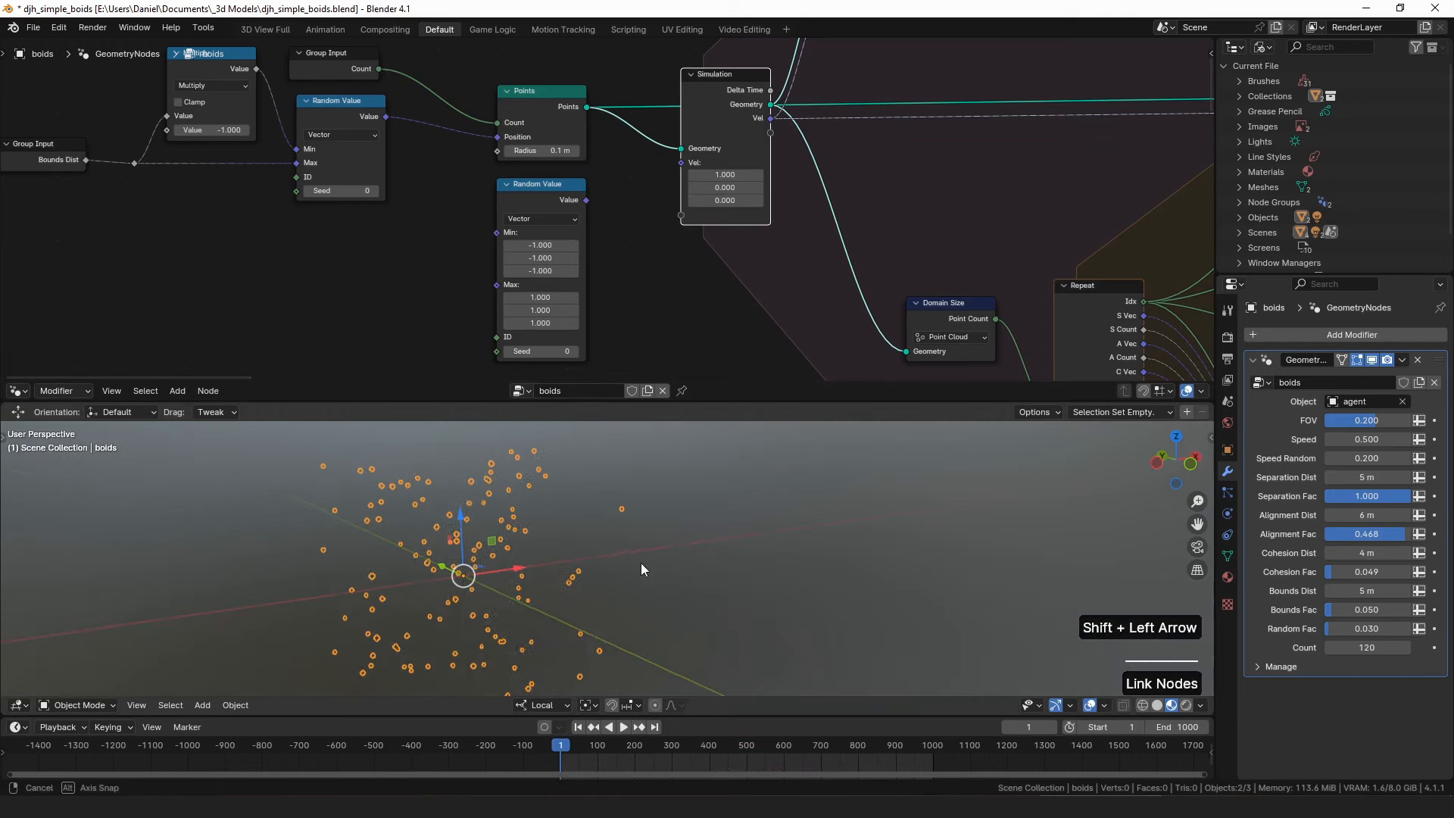
Briefly play the animation from frame 1 with the Points node previewed.
{"action": "key", "text": "shift+d"}
{"action": "left_click", "coordinate": [510, 602]}
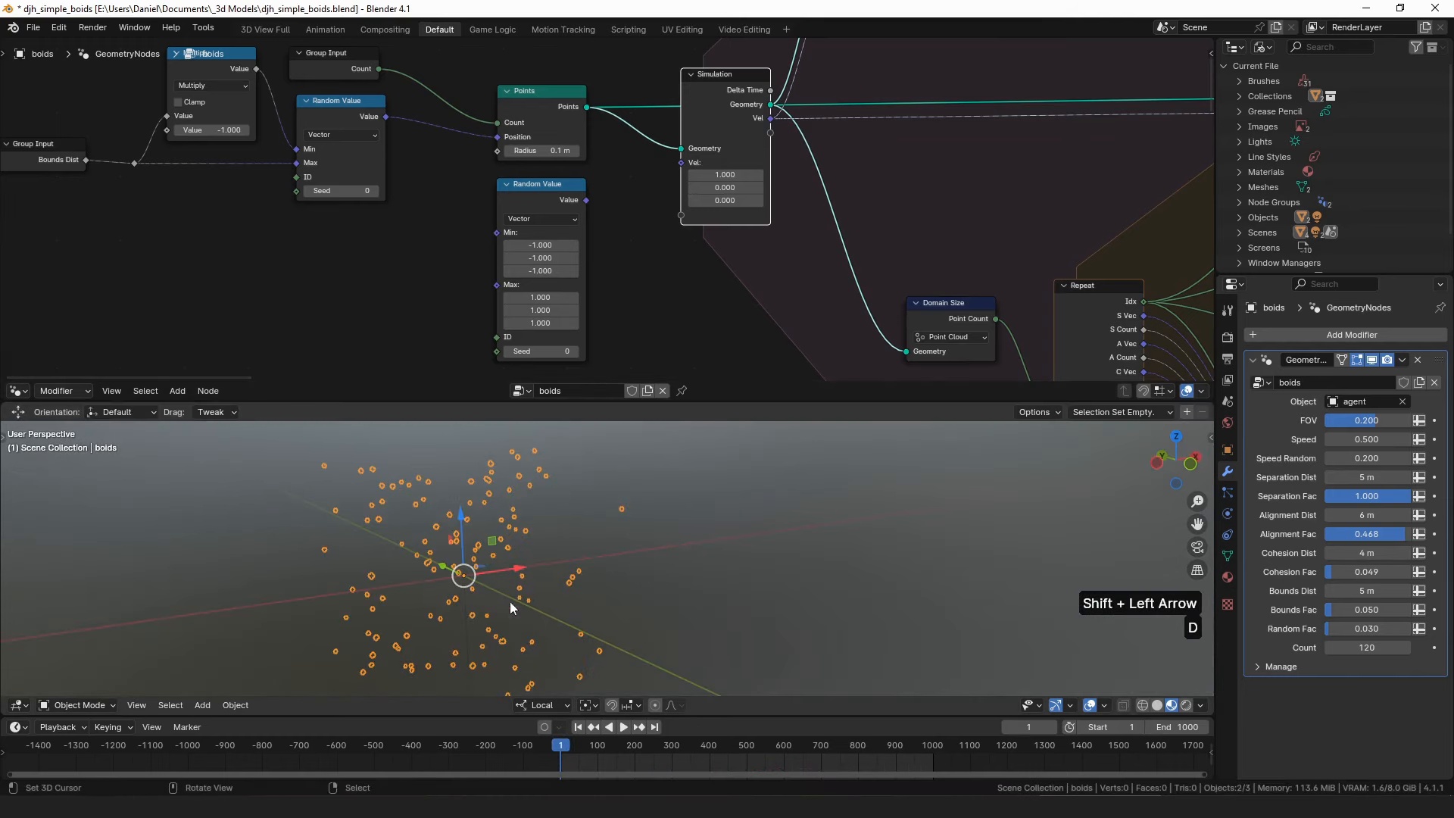
{"action": "key", "text": "alt+a"}
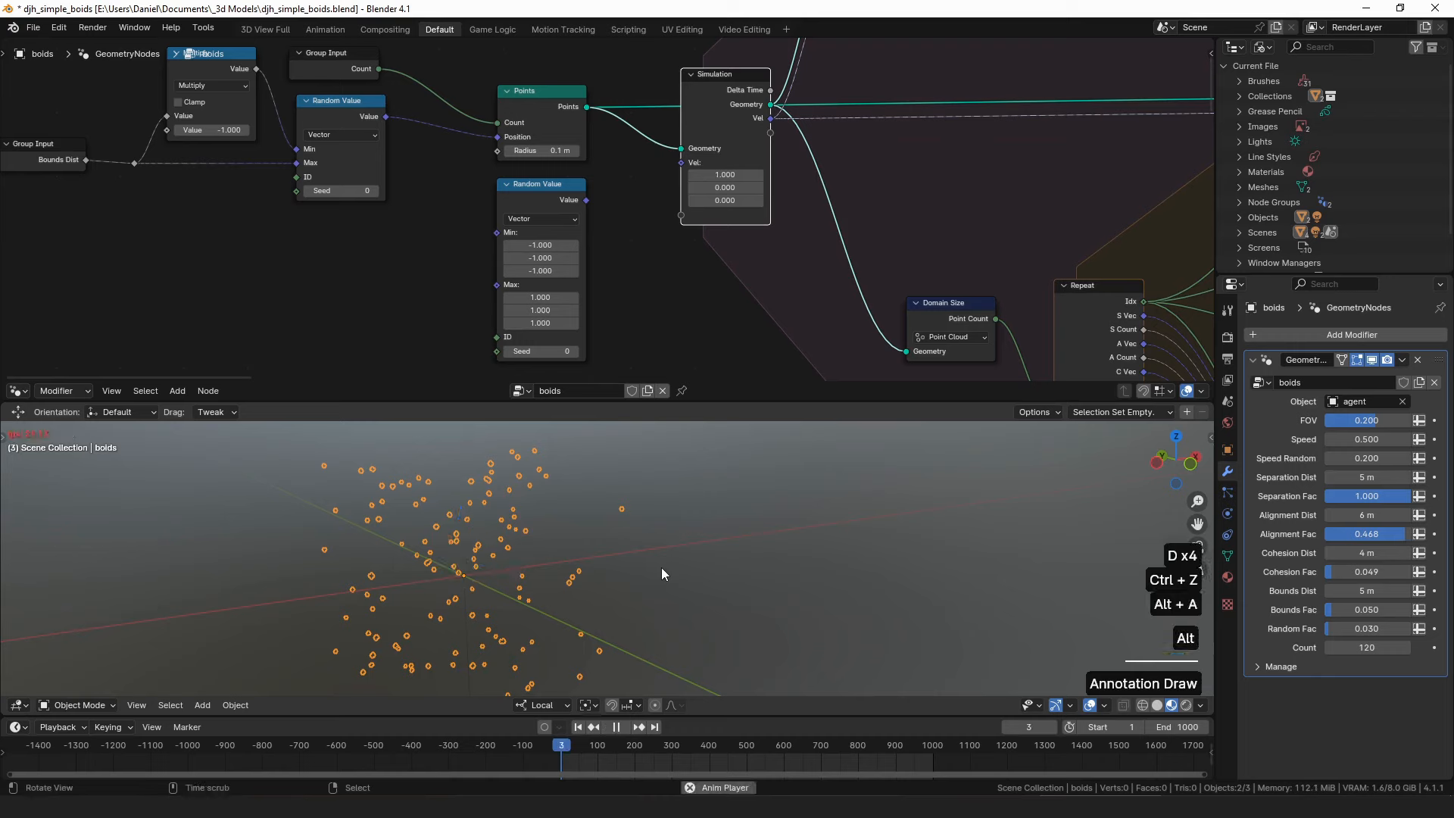
{"action": "key", "text": "Escape"}
Preview the last node before the Group Output and play the simulation with the Simulation node's constant Vel vector.
{"action": "scroll", "coordinate": [776, 138], "scroll_direction": "down", "scroll_amount": 1}
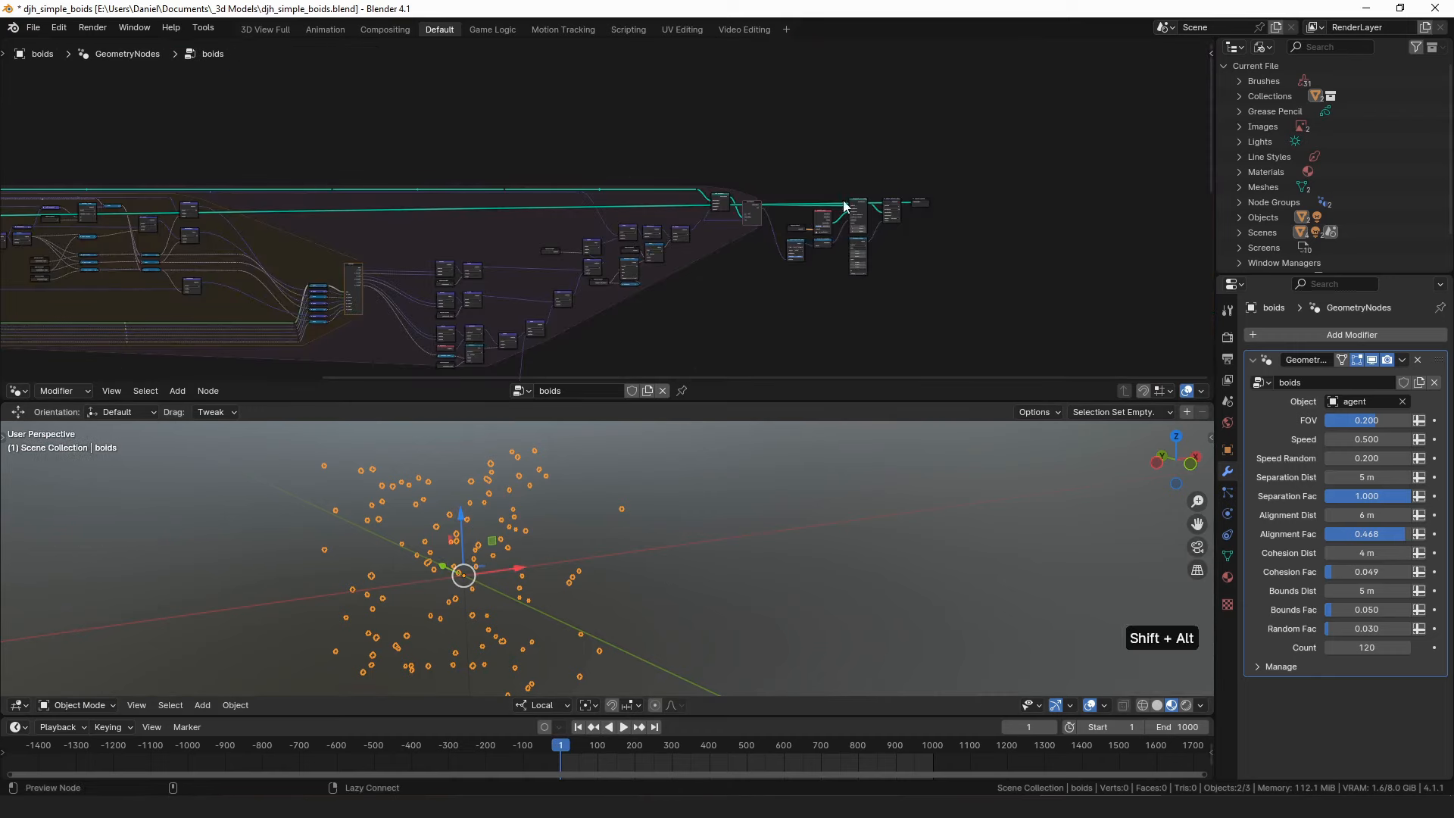
{"action": "left_click", "coordinate": [896, 209], "text": "alt+shift"}
{"action": "key", "text": "alt+a"}
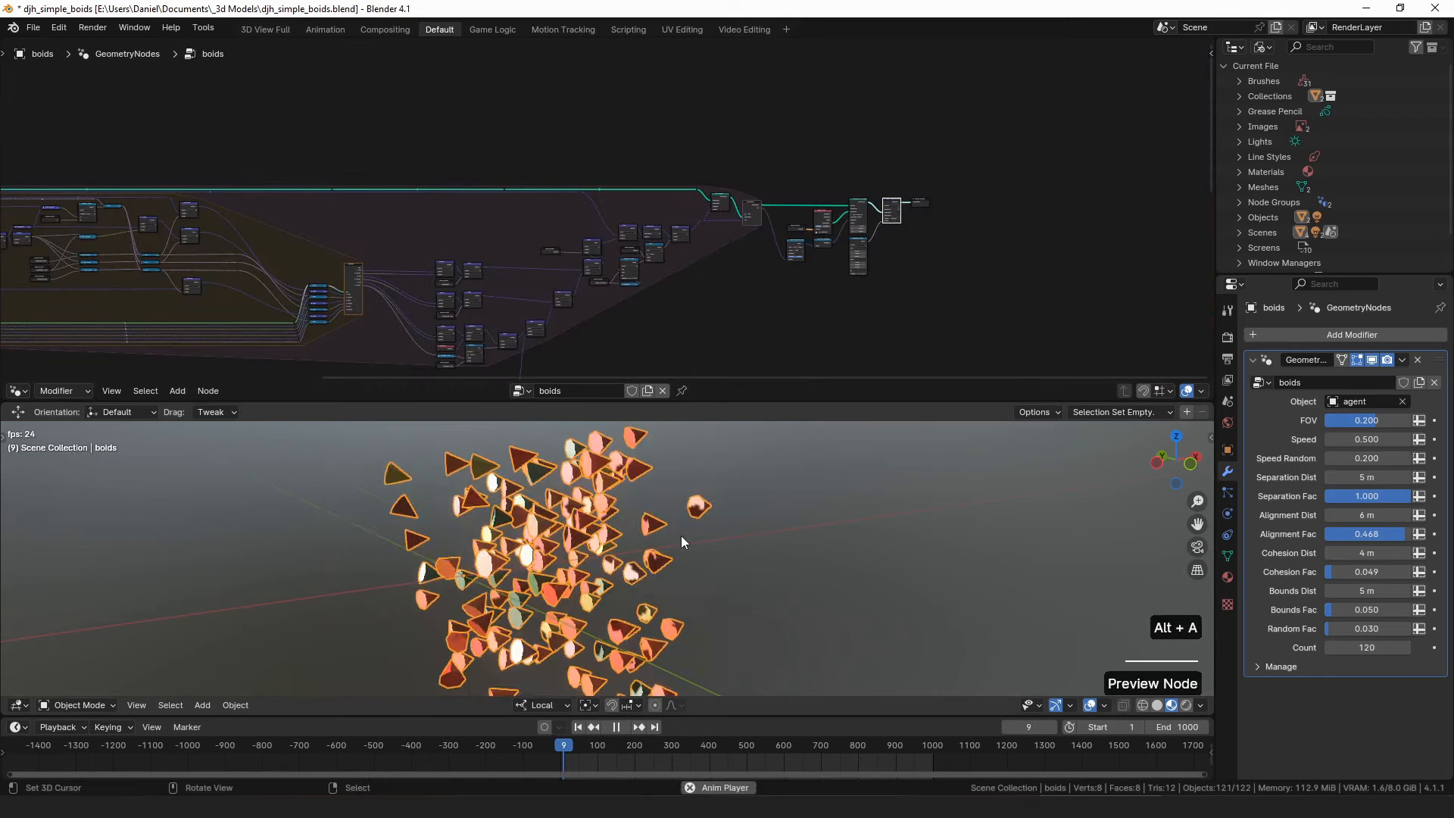
{"action": "key", "text": "Escape"}
{"action": "middle_click_drag", "start_coordinate": [777, 556], "coordinate": [625, 546]}
{"action": "key", "text": "alt+a"}
{"action": "key", "text": "Escape"}
Reconnect the velocity Random Value node's Value output to the Simulation node's Vel input.
{"action": "scroll", "coordinate": [461, 235], "scroll_direction": "up", "scroll_amount": 8}
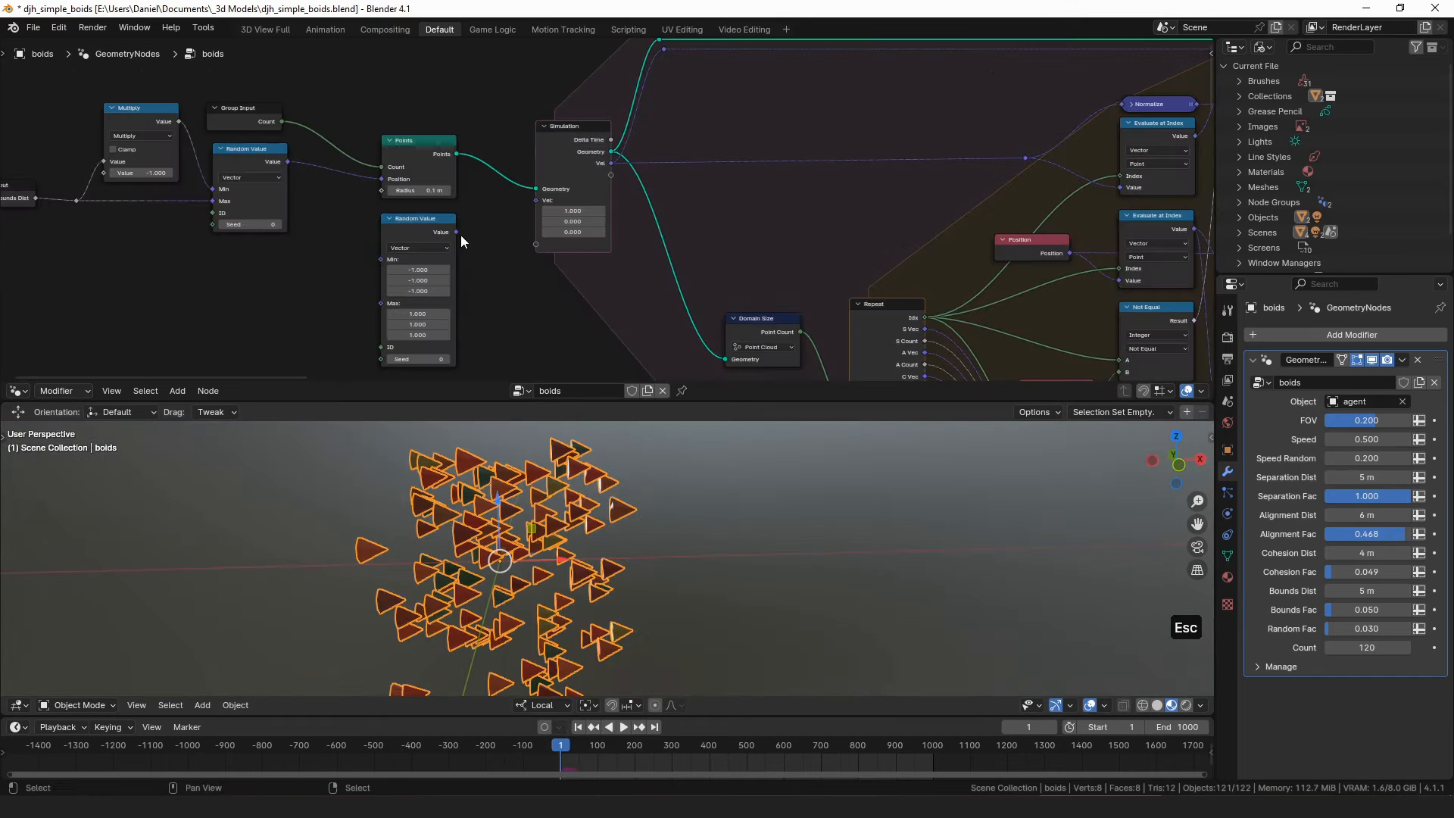
{"action": "left_click_drag", "start_coordinate": [457, 232], "coordinate": [542, 200]}
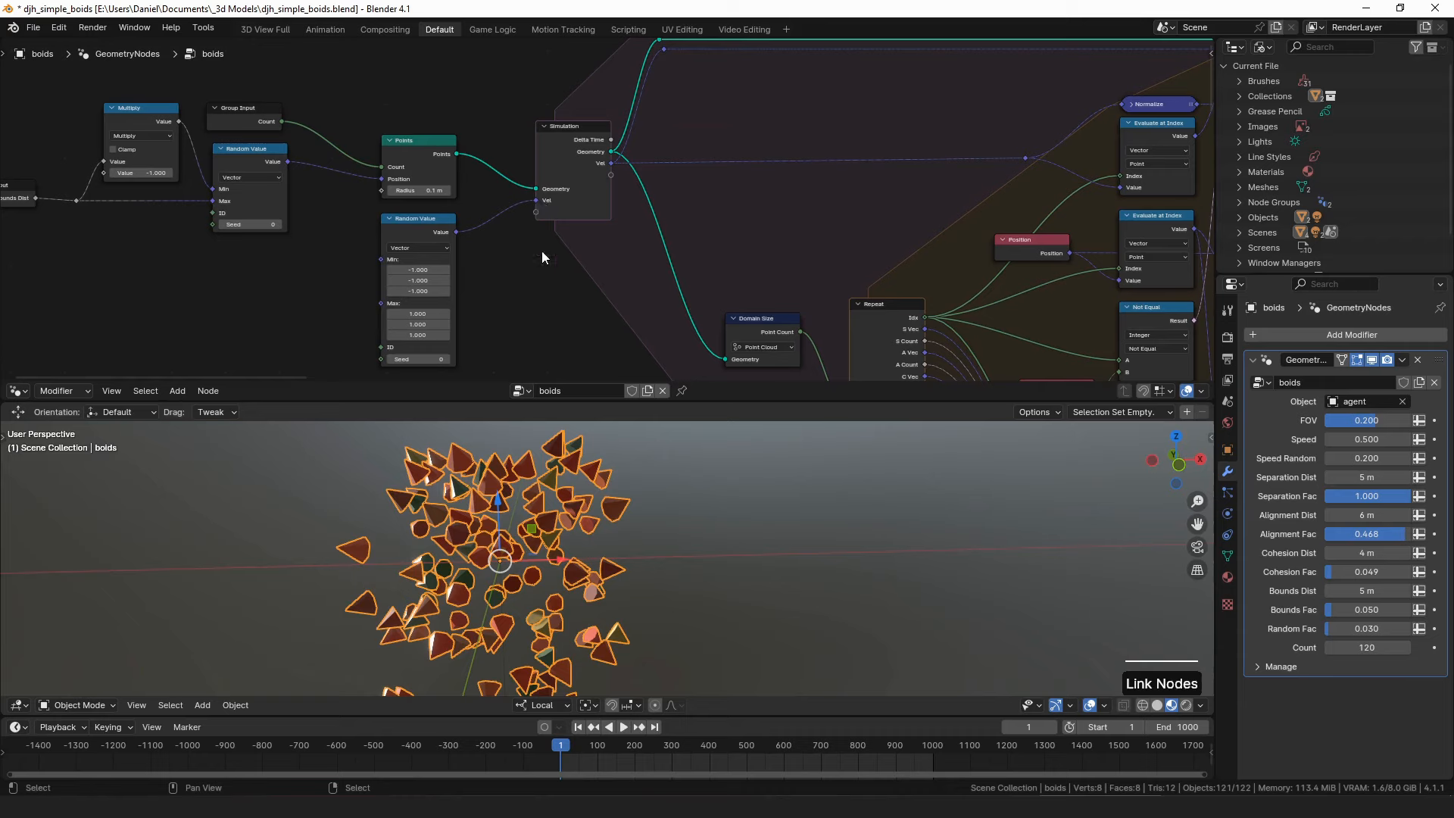
{"action": "middle_click_drag", "start_coordinate": [636, 507], "coordinate": [656, 534]}
Set the velocity Random Value node's Seed to 1, play the simulation and return to the first frame.
{"action": "middle_click_drag", "start_coordinate": [453, 268], "coordinate": [574, 212]}
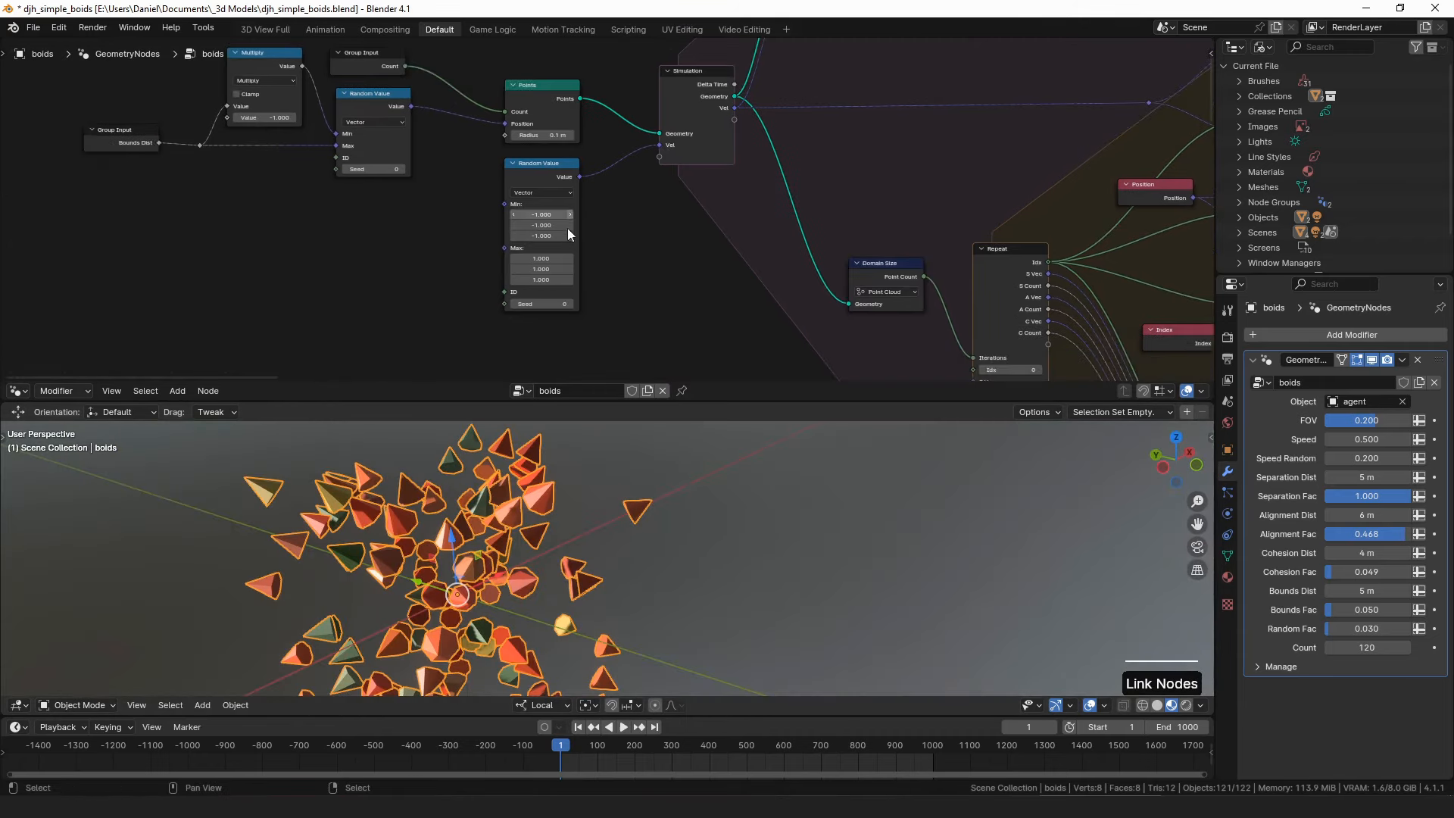
{"action": "scroll", "coordinate": [574, 212], "scroll_direction": "up", "scroll_amount": 4}
{"action": "left_click", "coordinate": [558, 340]}
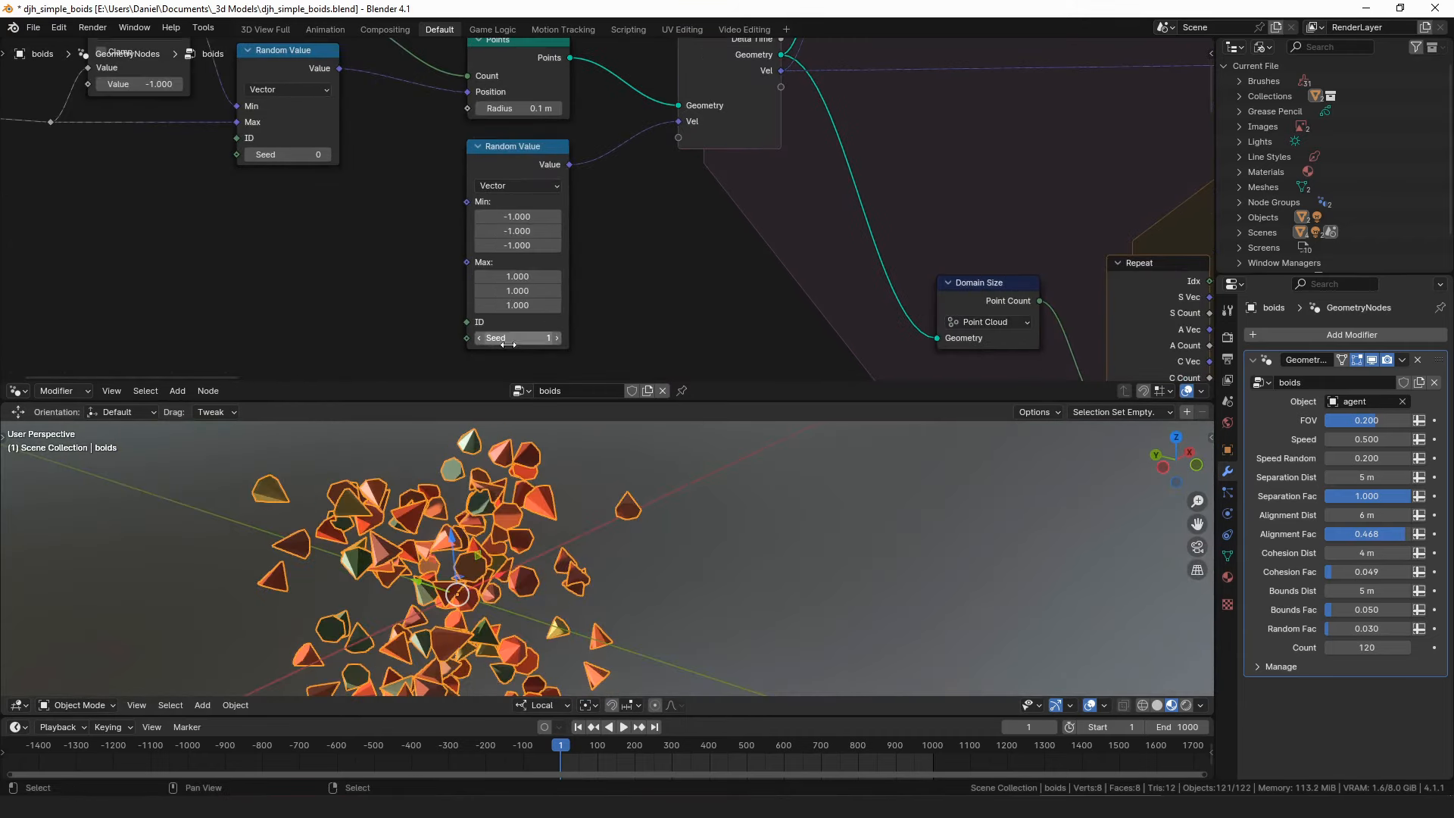
{"action": "left_click", "coordinate": [477, 338]}
{"action": "left_click", "coordinate": [556, 338]}
{"action": "key", "text": "alt+a"}
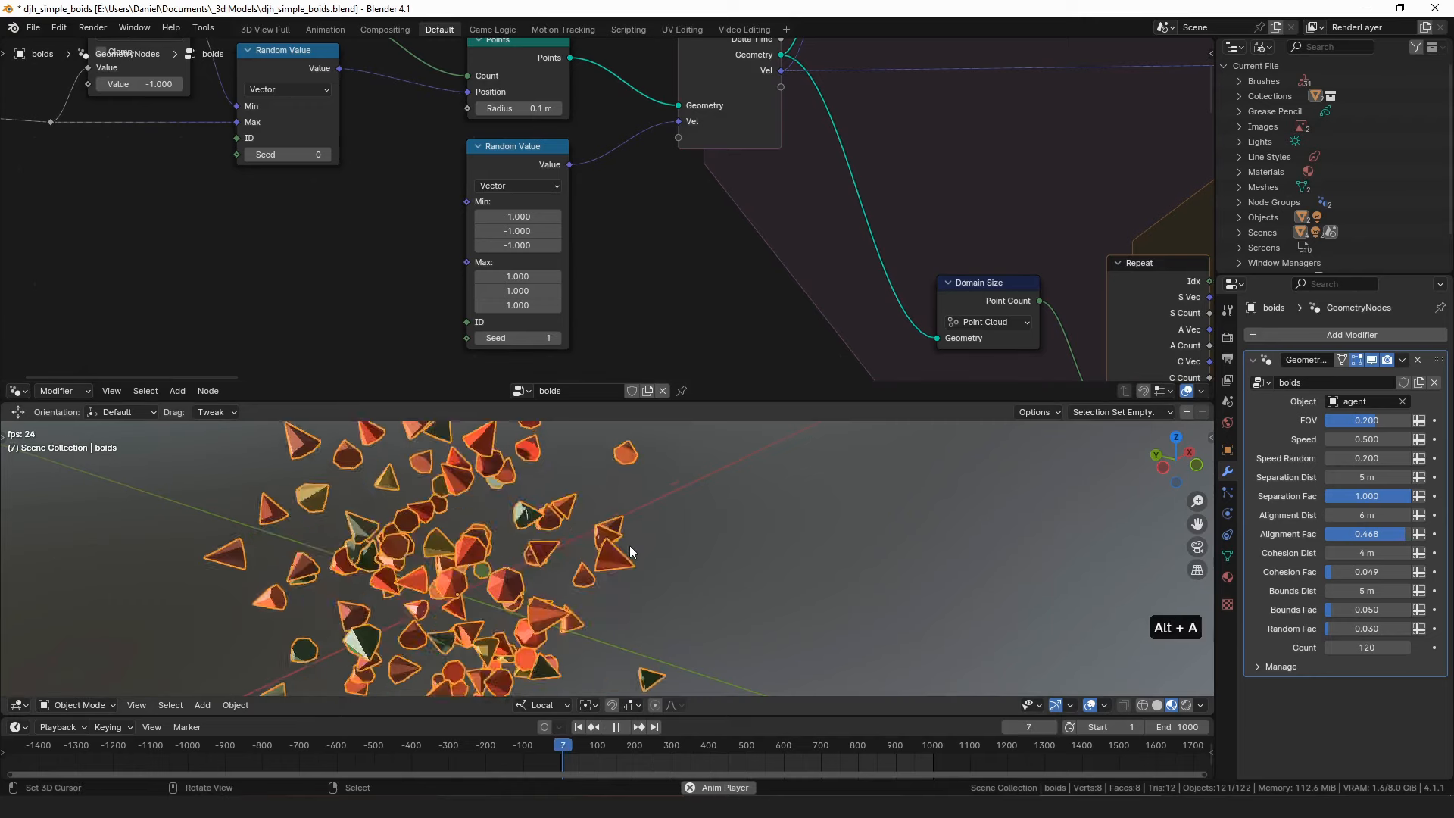
{"action": "key", "text": "alt+a"}
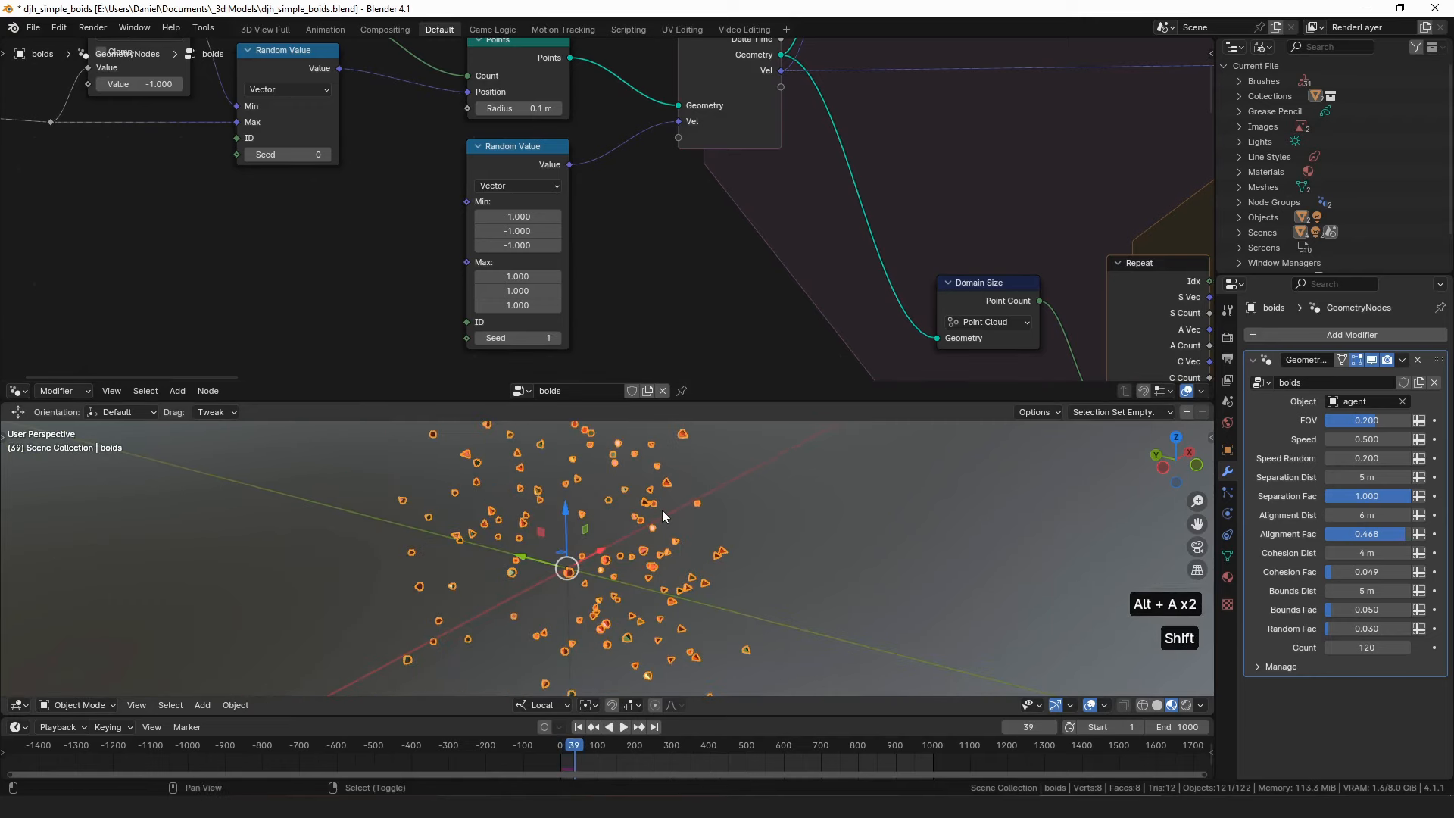
{"action": "key", "text": "shift+Left"}
Examine the Simulation input node's links and preview the Points node's output.
{"action": "middle_click_drag", "start_coordinate": [686, 273], "coordinate": [560, 264]}
{"action": "scroll", "coordinate": [560, 263], "scroll_direction": "down", "scroll_amount": 3}
{"action": "scroll", "coordinate": [517, 184], "scroll_direction": "up", "scroll_amount": 3}
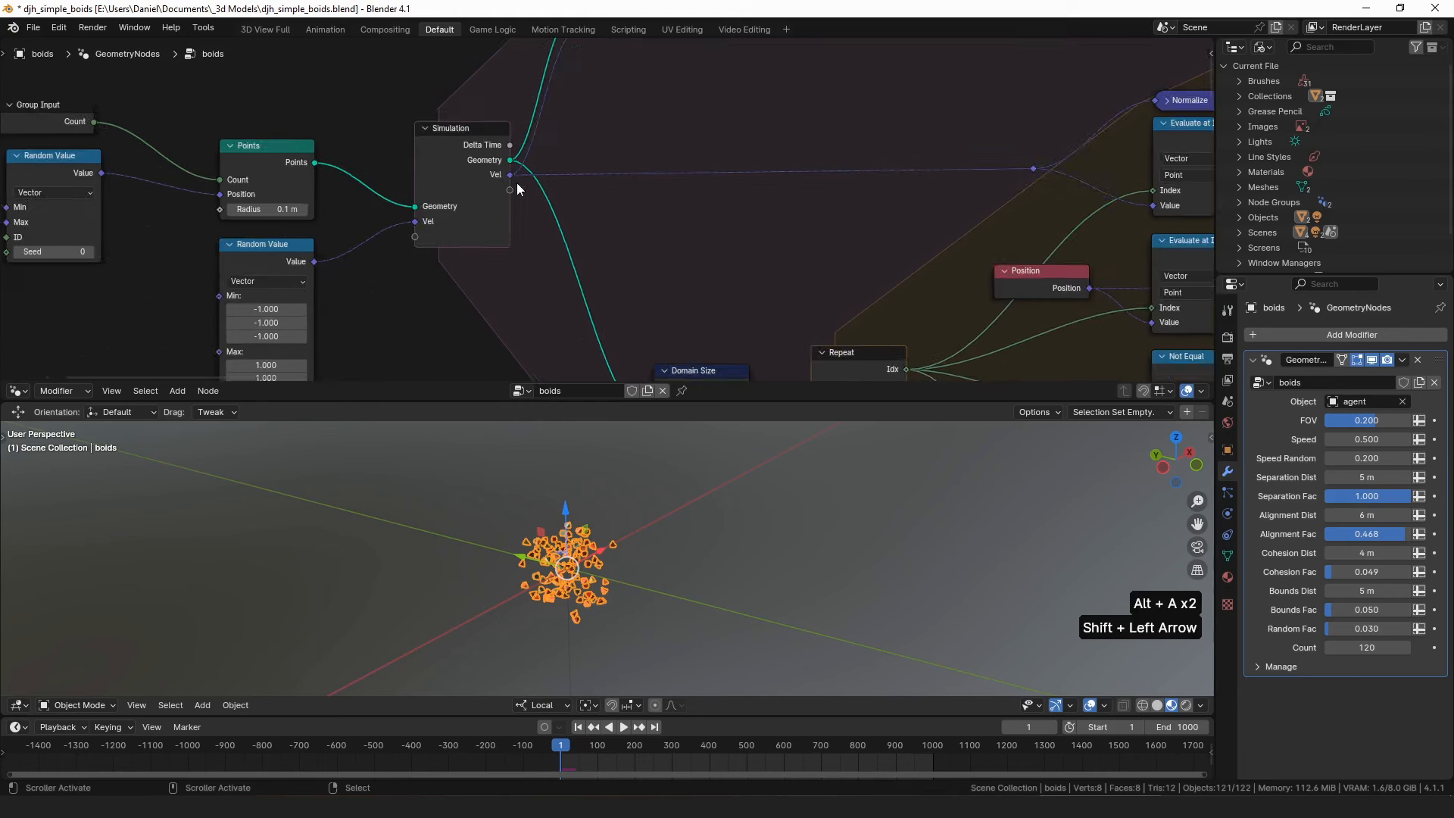
{"action": "middle_click_drag", "start_coordinate": [534, 157], "coordinate": [457, 281]}
{"action": "left_click_drag", "start_coordinate": [433, 285], "coordinate": [368, 274]}
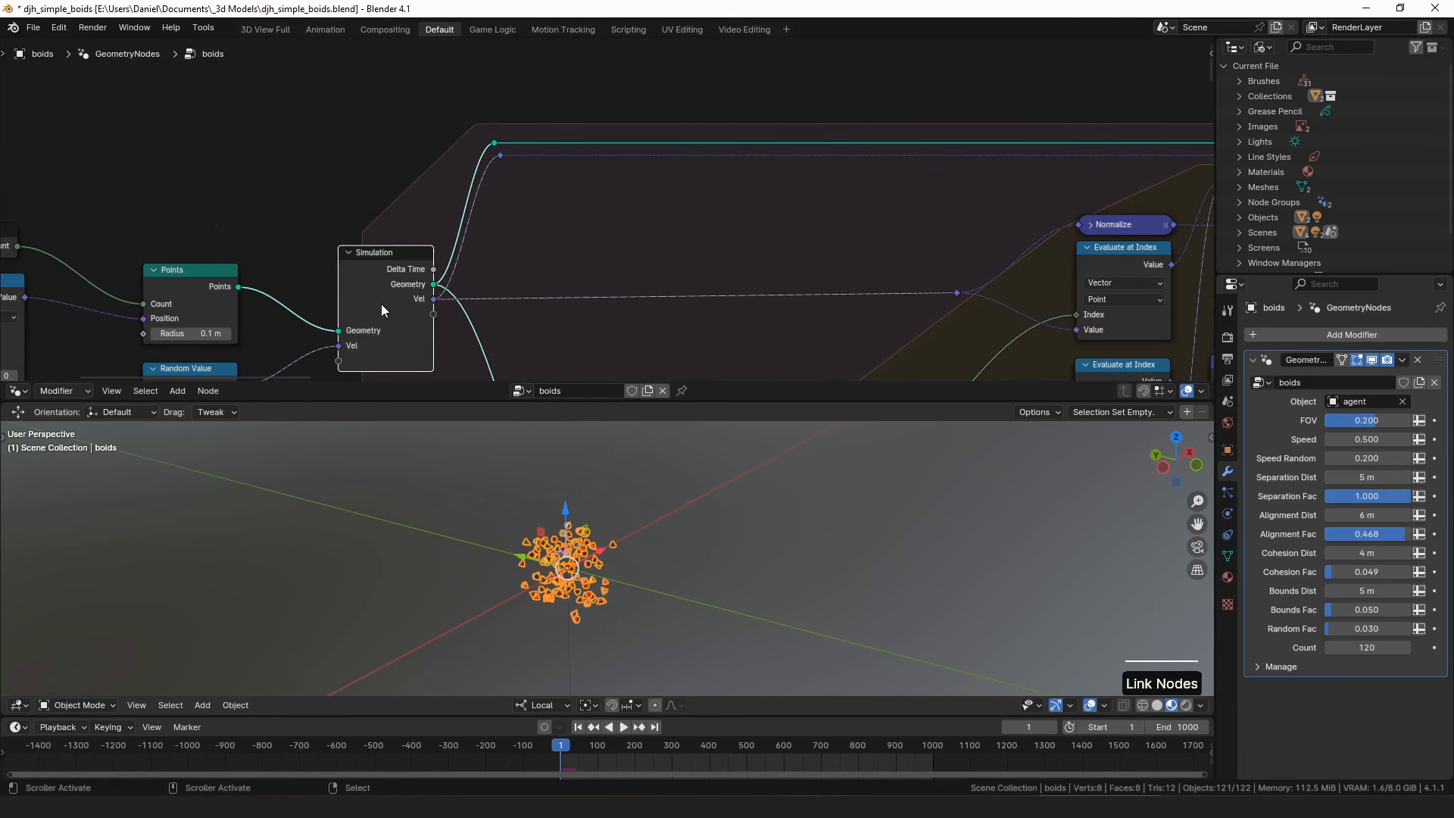
{"action": "left_click", "coordinate": [215, 284], "text": "alt+shift"}
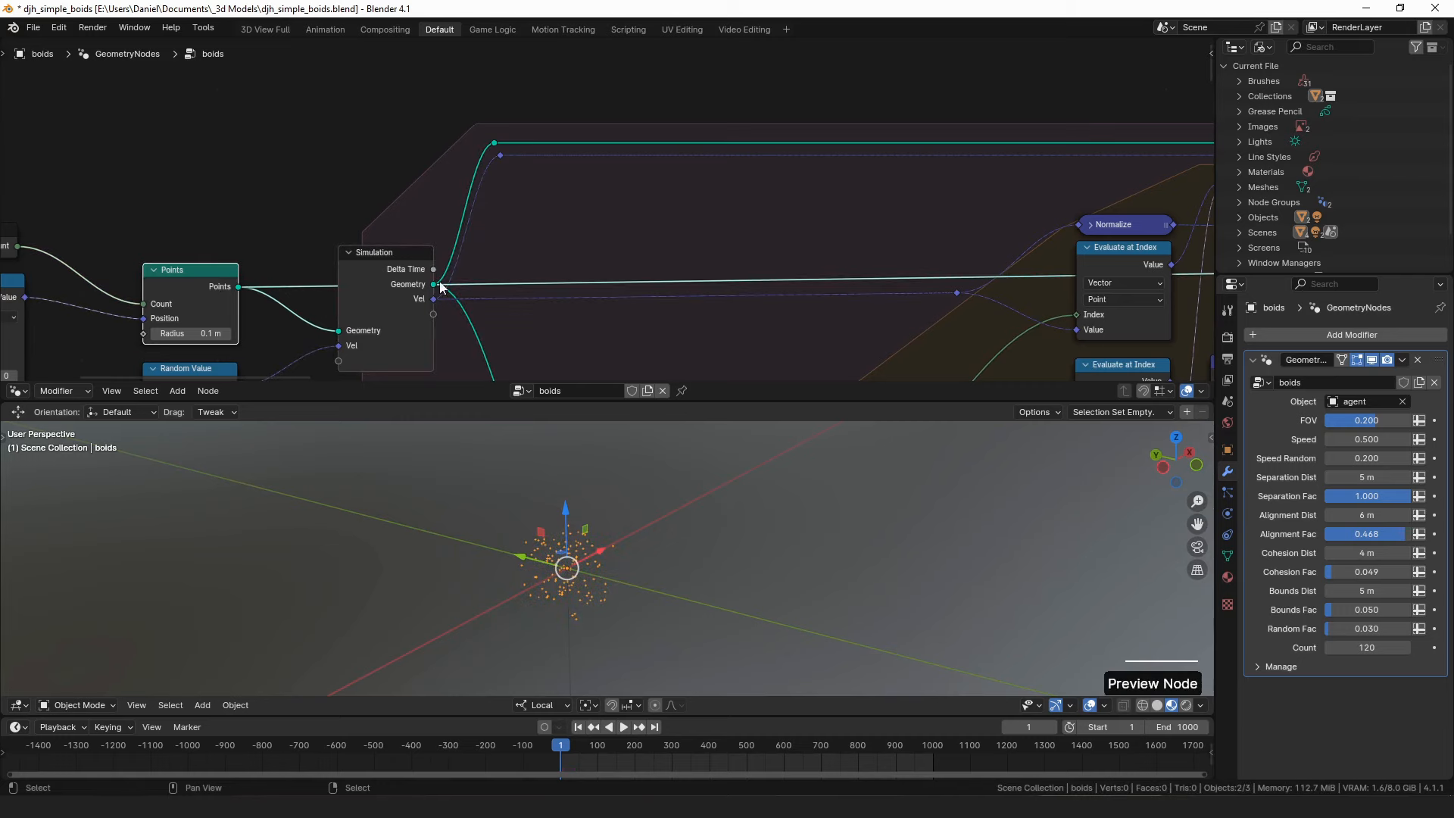
Preview the Set Position node near the end of the simulation zone.
{"action": "scroll", "coordinate": [651, 236], "scroll_direction": "down", "scroll_amount": 7}
{"action": "middle_click_drag", "start_coordinate": [939, 210], "coordinate": [421, 223]}
{"action": "middle_click_drag", "start_coordinate": [977, 218], "coordinate": [253, 215]}
{"action": "middle_click_drag", "start_coordinate": [1130, 236], "coordinate": [901, 213]}
{"action": "scroll", "coordinate": [611, 217], "scroll_direction": "up", "scroll_amount": 5}
{"action": "left_click", "coordinate": [715, 231], "text": "alt+shift"}
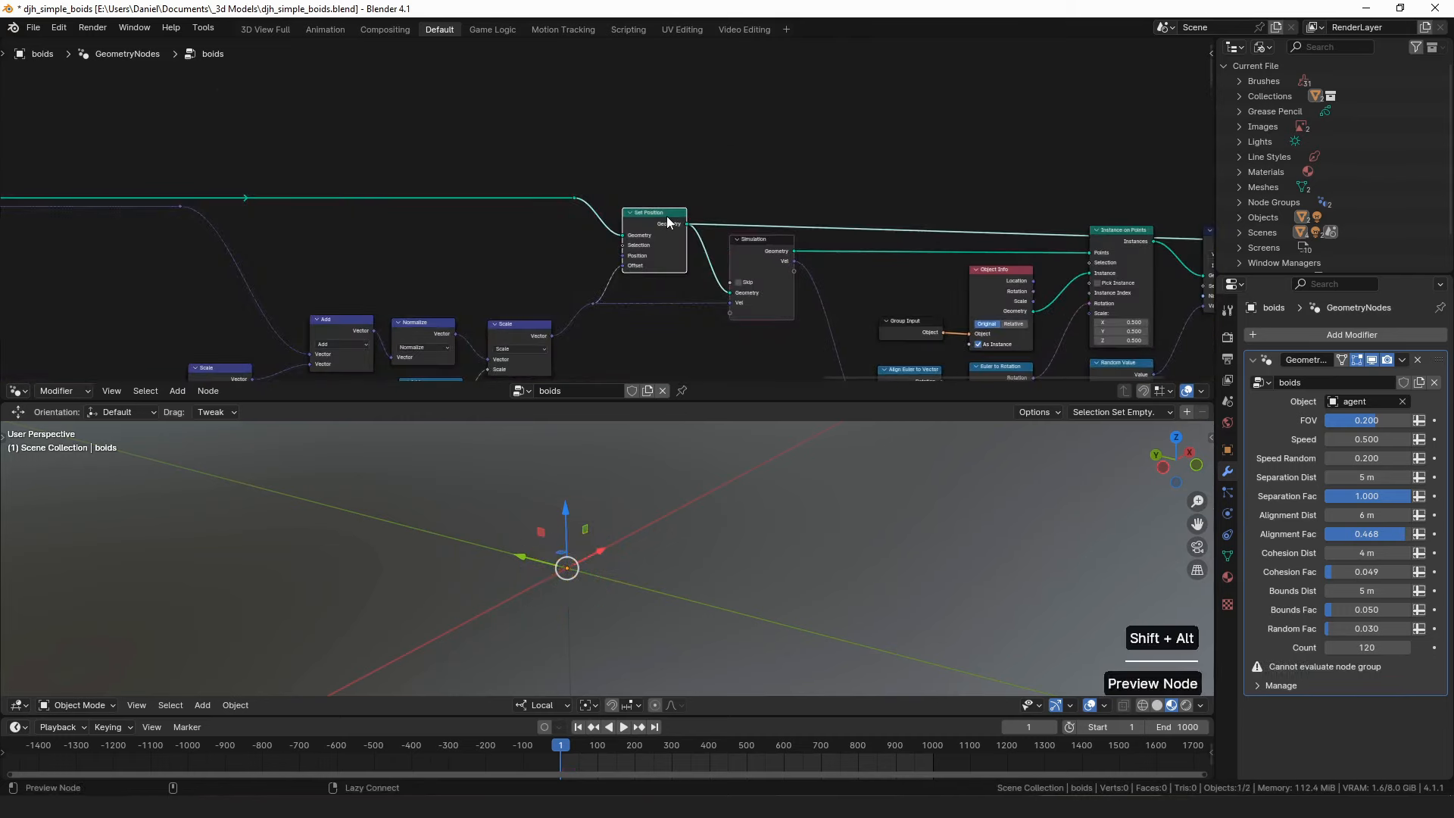
Preview the geometry of the Simulation output node that follows Set Position.
{"action": "scroll", "coordinate": [715, 231], "scroll_direction": "up", "scroll_amount": 2}
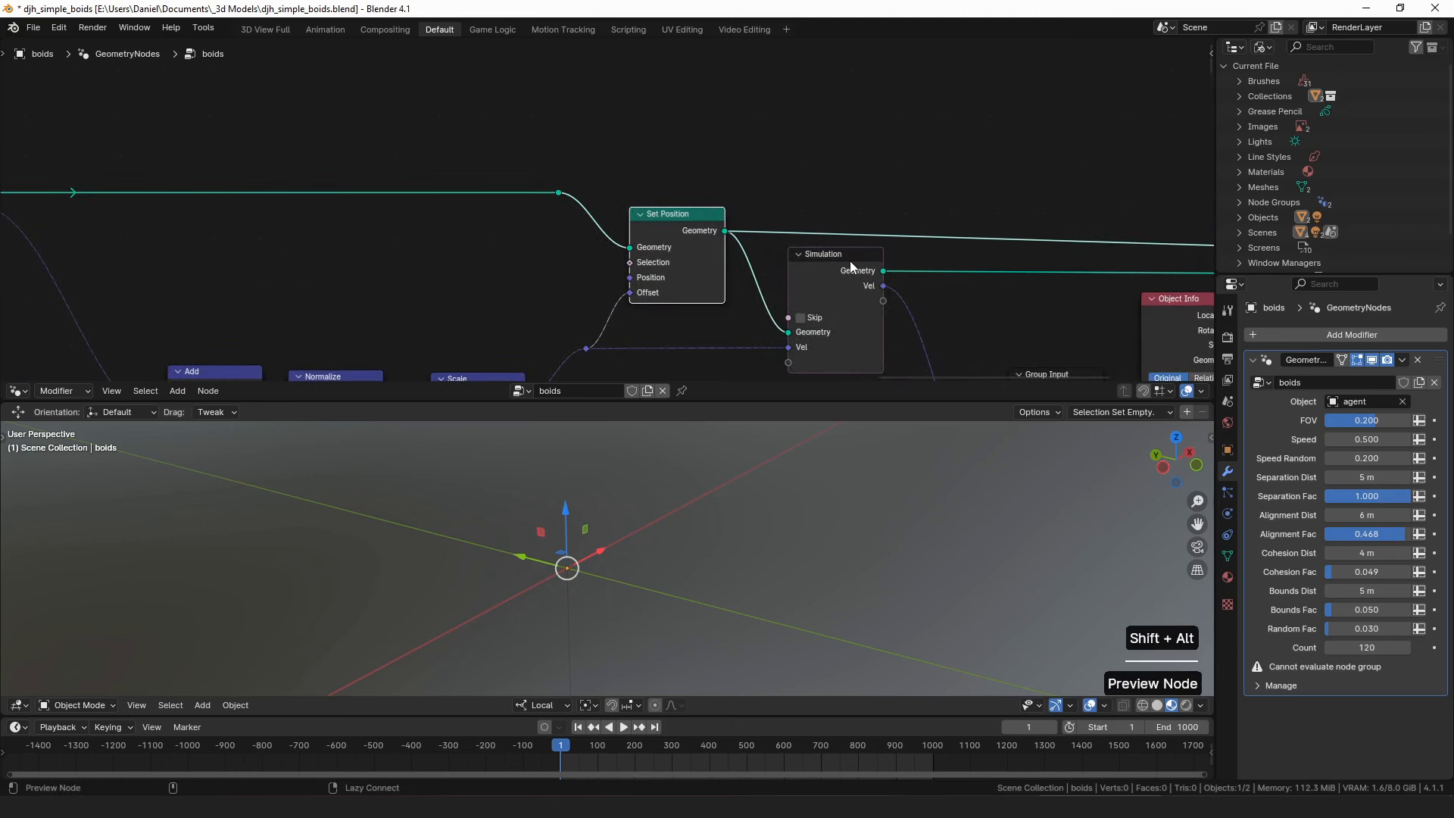
{"action": "left_click", "coordinate": [850, 261], "text": "alt+shift"}
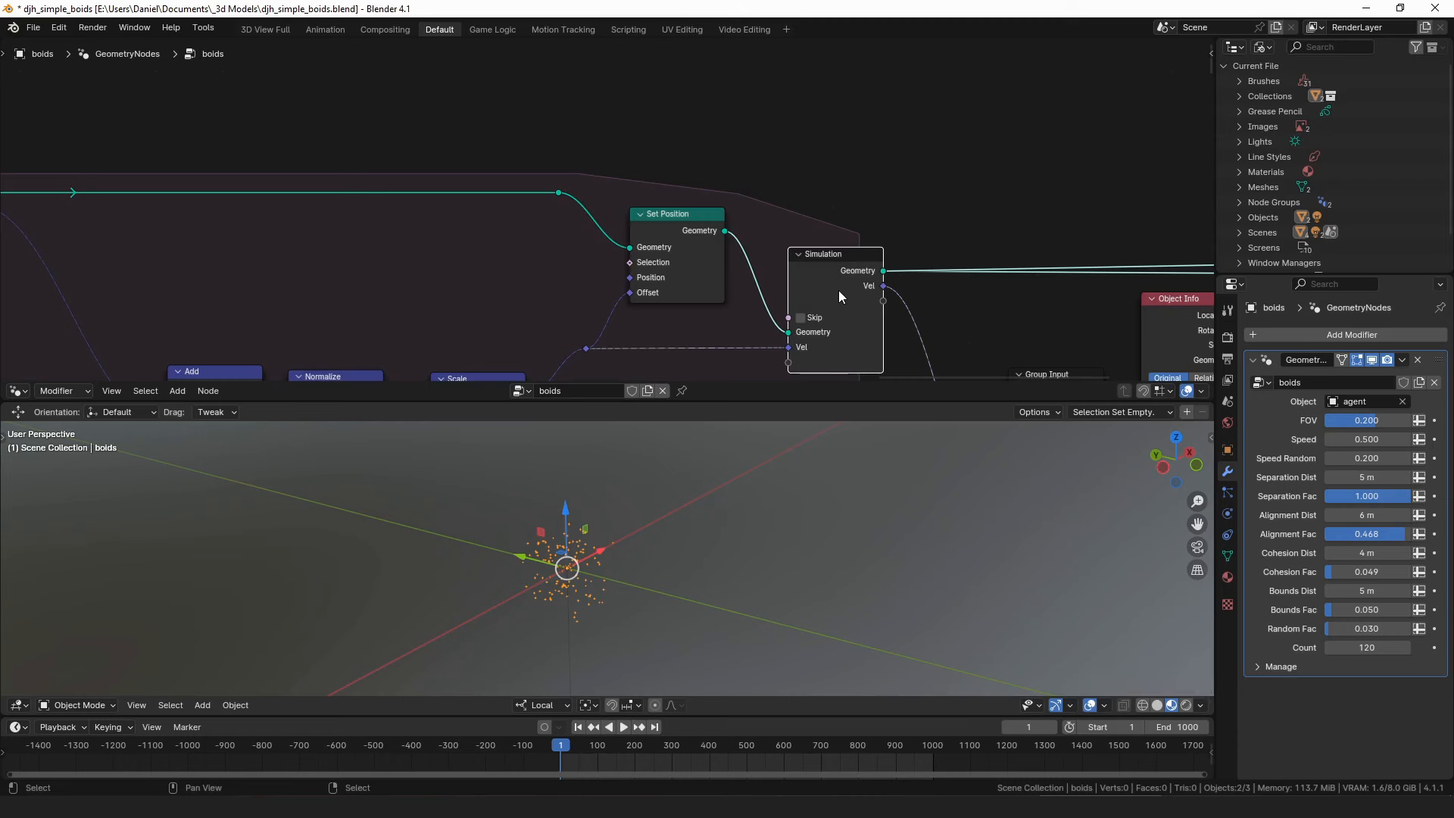
{"action": "scroll", "coordinate": [743, 215], "scroll_direction": "down", "scroll_amount": 8}
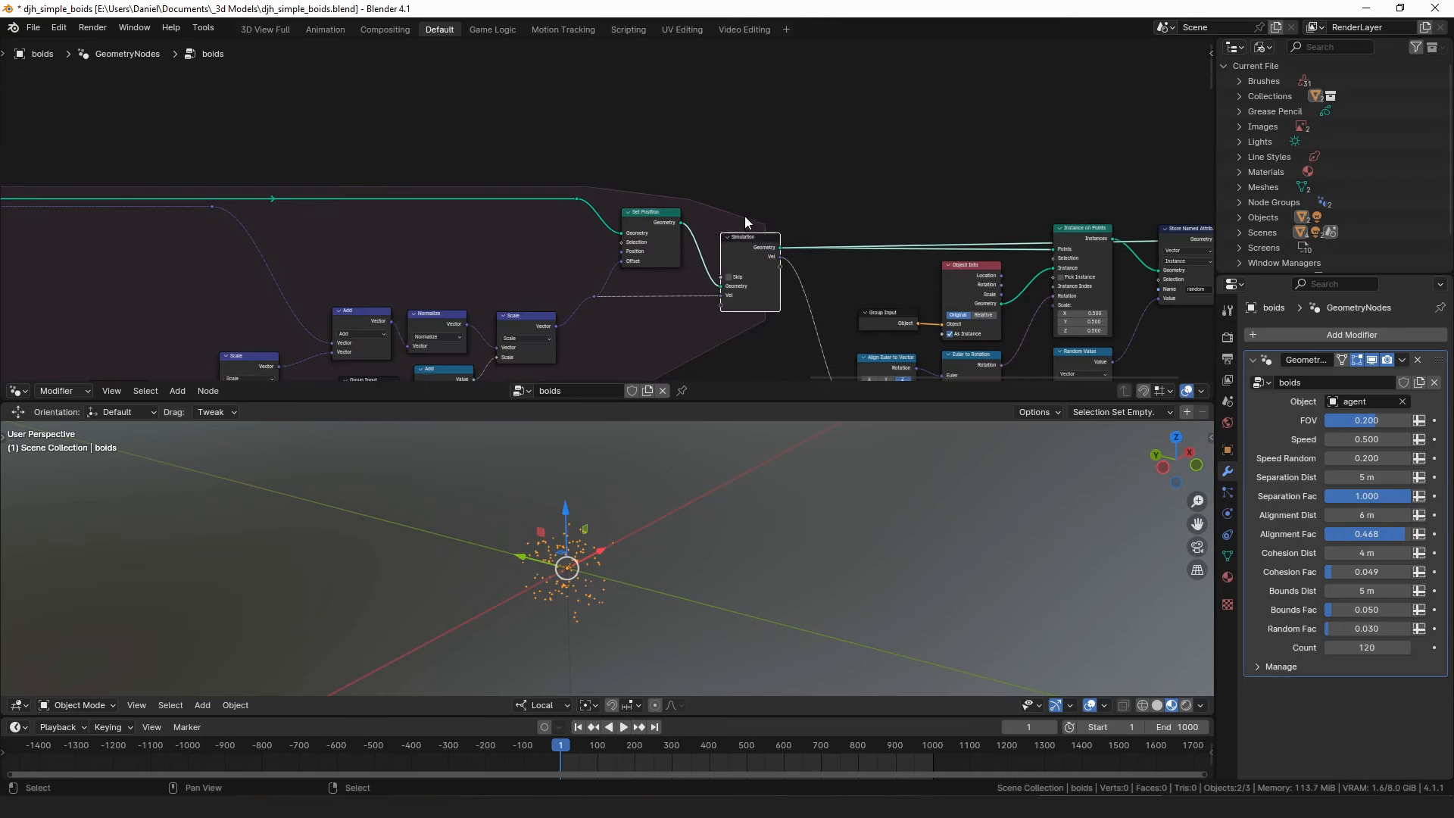
{"action": "middle_click_drag", "start_coordinate": [568, 254], "coordinate": [729, 142]}
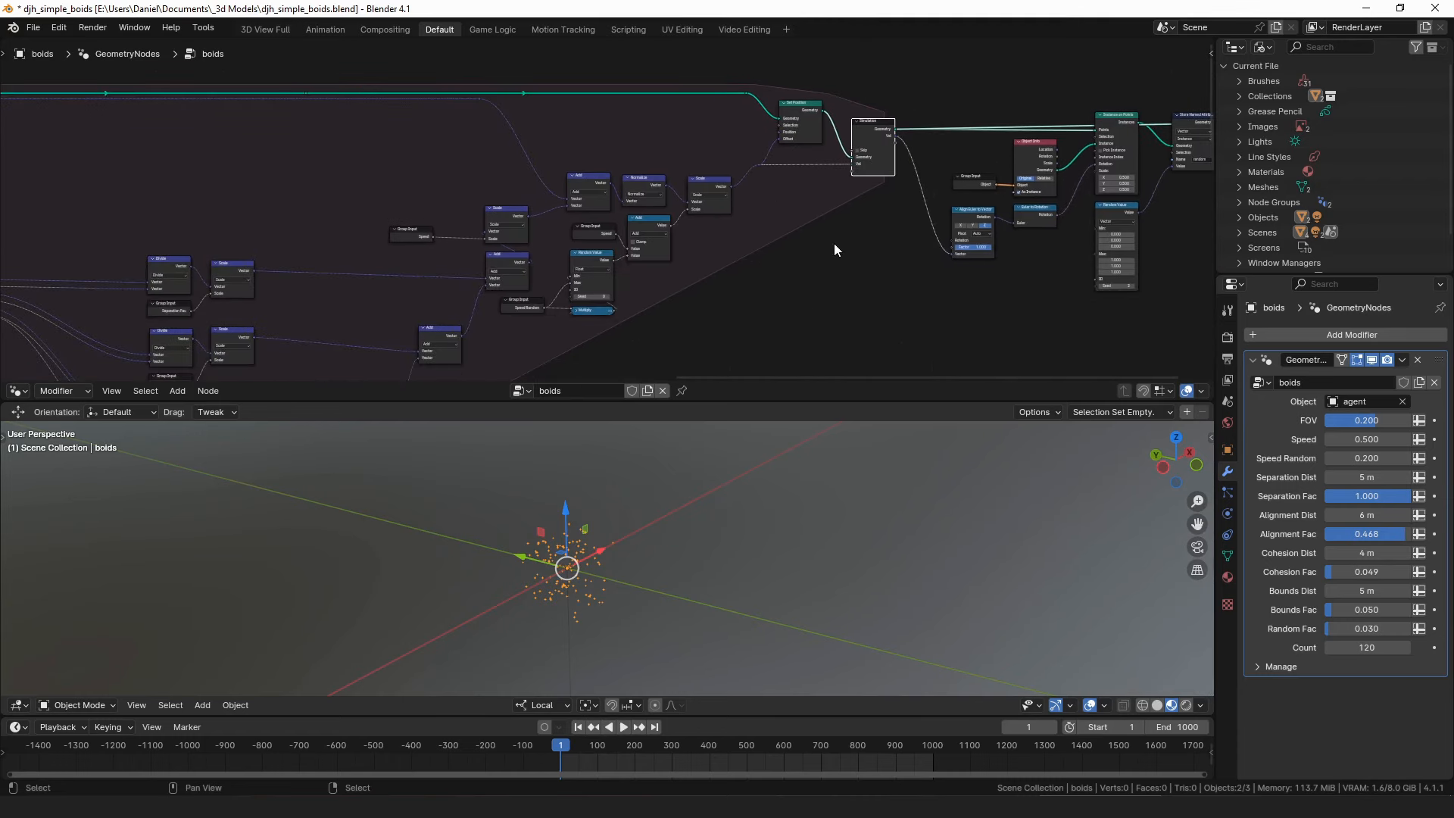
Examine the Simulation output node's Vel socket and trace the network back to the start of the simulation zone.
{"action": "middle_click_drag", "start_coordinate": [824, 161], "coordinate": [736, 221]}
{"action": "scroll", "coordinate": [779, 178], "scroll_direction": "up", "scroll_amount": 3}
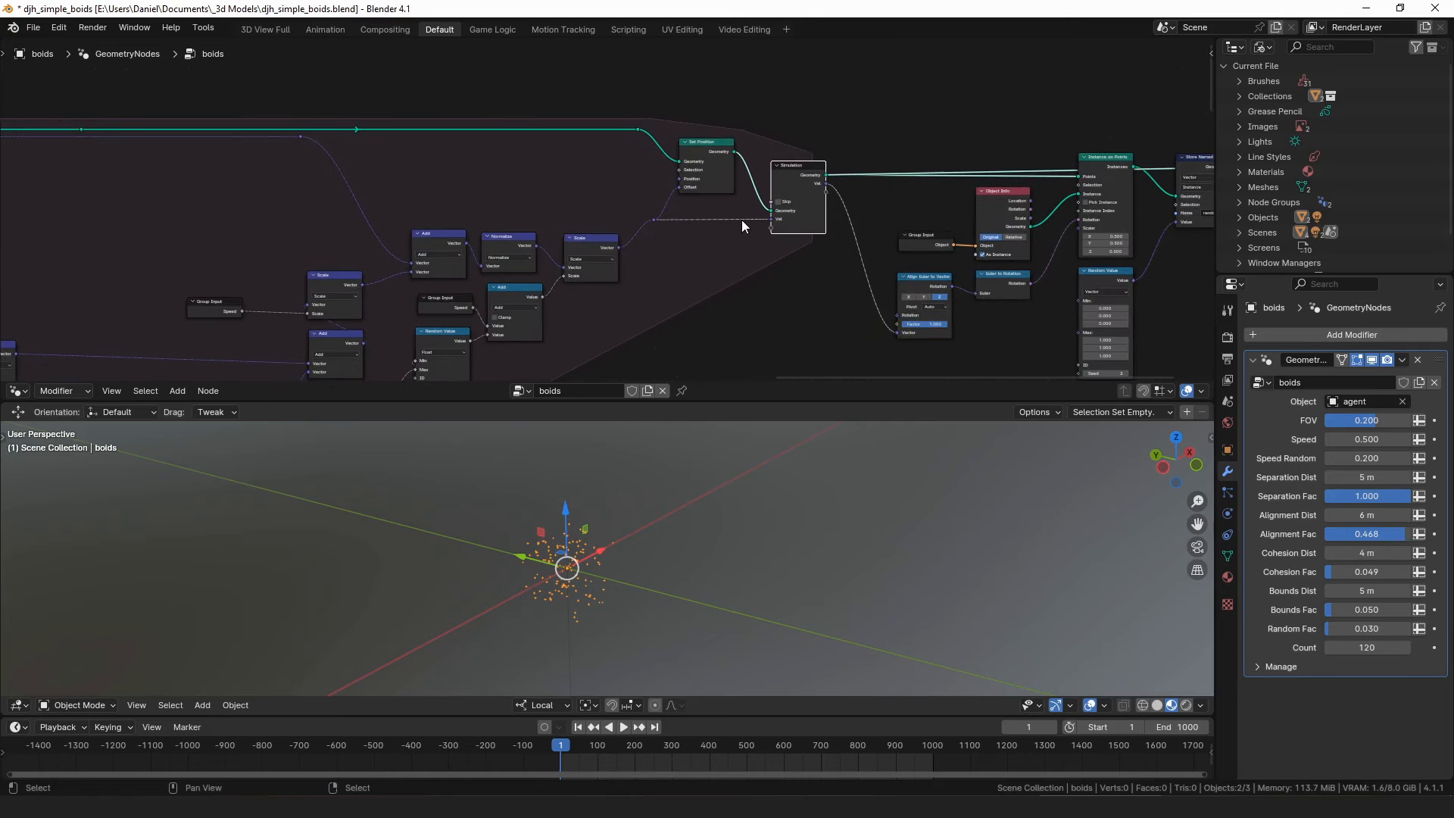
{"action": "scroll", "coordinate": [742, 219], "scroll_direction": "down", "scroll_amount": 6}
{"action": "middle_click_drag", "start_coordinate": [7, 227], "coordinate": [953, 142]}
{"action": "scroll", "coordinate": [747, 172], "scroll_direction": "down", "scroll_amount": 3}
{"action": "middle_click_drag", "start_coordinate": [356, 197], "coordinate": [724, 239]}
{"action": "middle_click_drag", "start_coordinate": [612, 215], "coordinate": [589, 135], "text": "ctrl"}
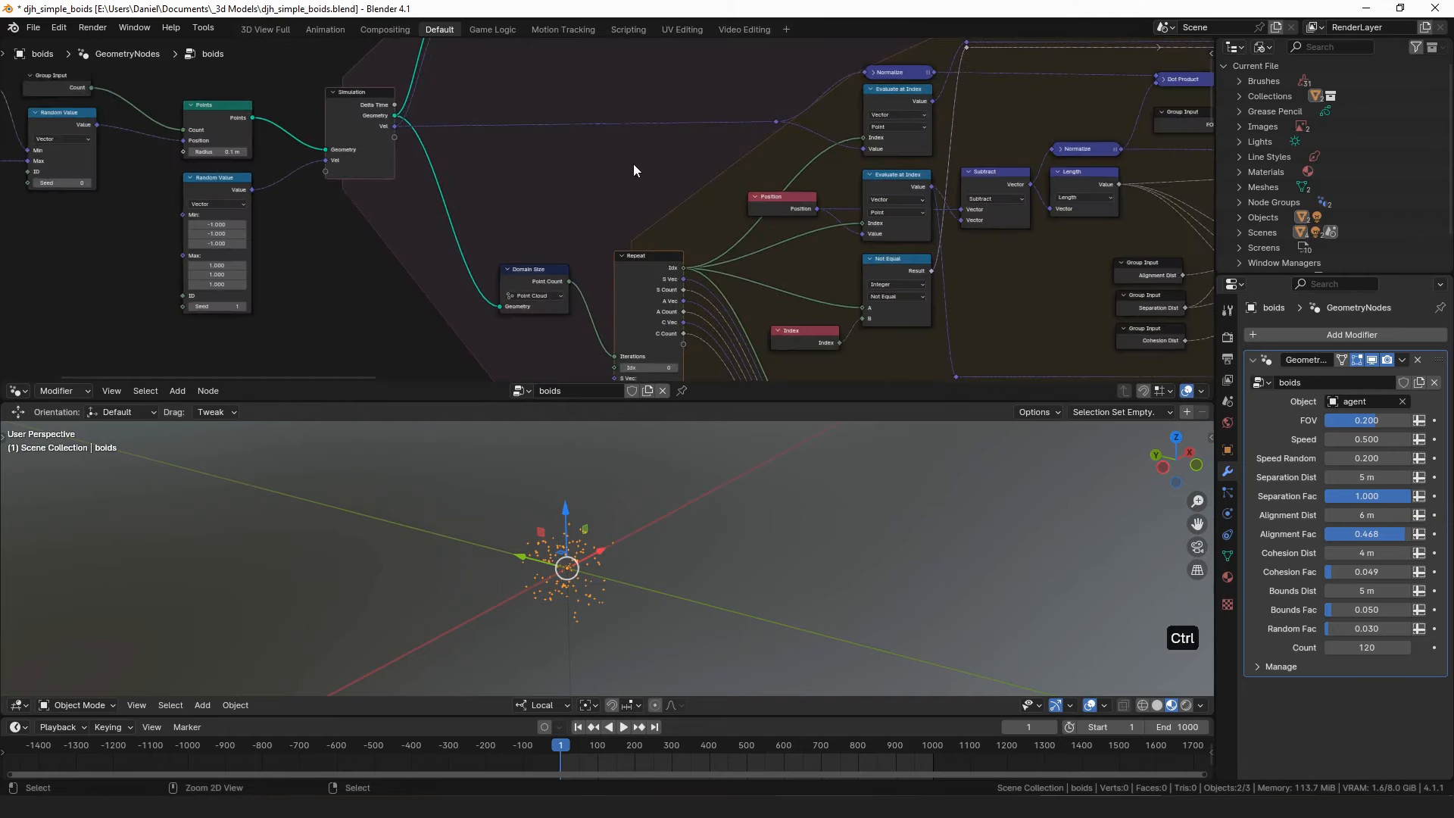
Examine the Random Value link feeding the Vel socket of the Simulation input node.
{"action": "middle_click_drag", "start_coordinate": [559, 212], "coordinate": [706, 229]}
{"action": "scroll", "coordinate": [659, 256], "scroll_direction": "up", "scroll_amount": 4}
{"action": "middle_click_drag", "start_coordinate": [518, 301], "coordinate": [608, 161]}
{"action": "scroll", "coordinate": [609, 160], "scroll_direction": "down", "scroll_amount": 2}
{"action": "left_click_drag", "start_coordinate": [418, 235], "coordinate": [415, 233]}
{"action": "left_click", "coordinate": [668, 180]}
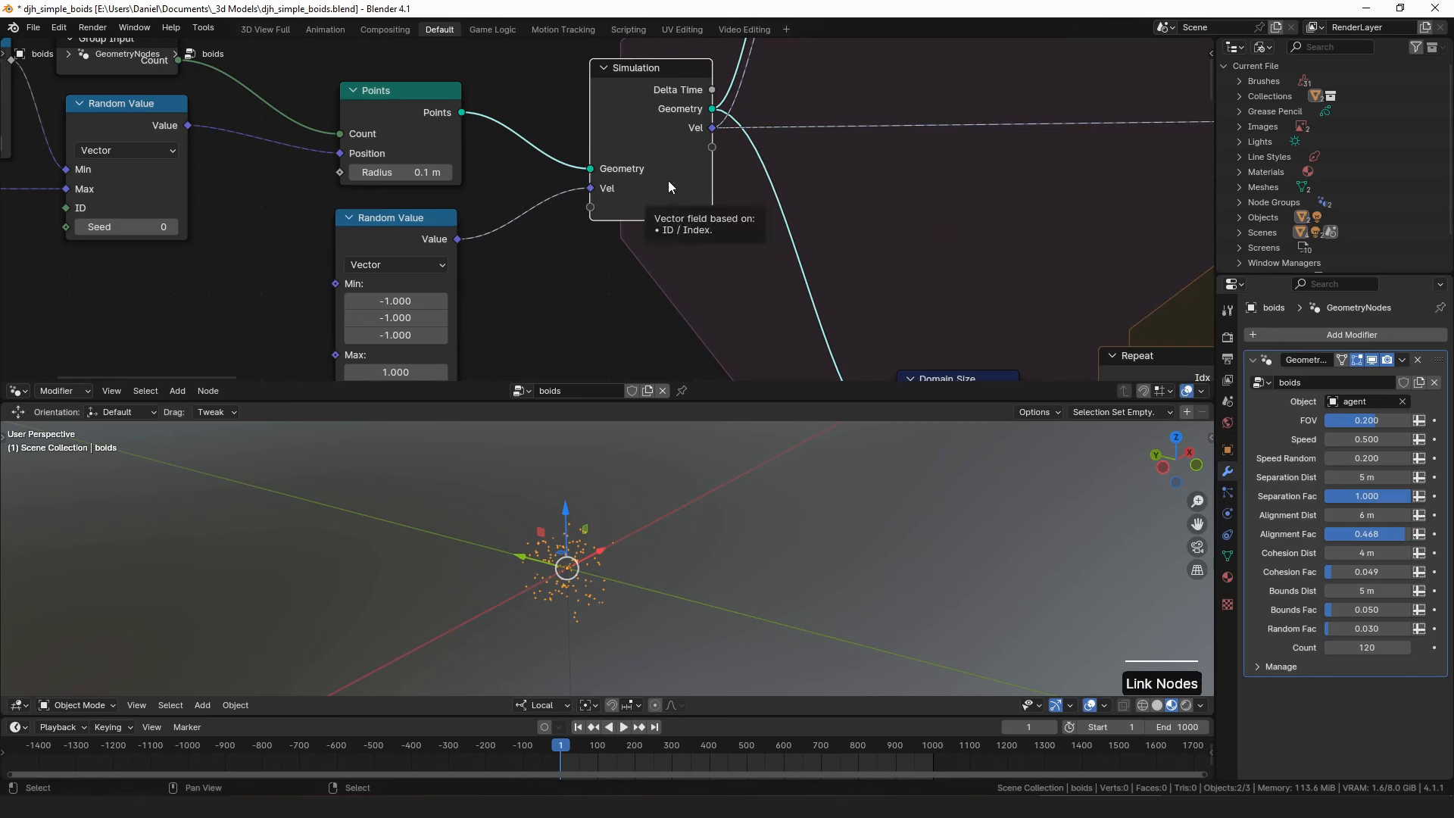
Follow the velocity link through the simulation zone to the Scale node that multiplies the summed vectors by Speed.
{"action": "scroll", "coordinate": [790, 134], "scroll_direction": "down", "scroll_amount": 8}
{"action": "middle_click_drag", "start_coordinate": [706, 151], "coordinate": [350, 173]}
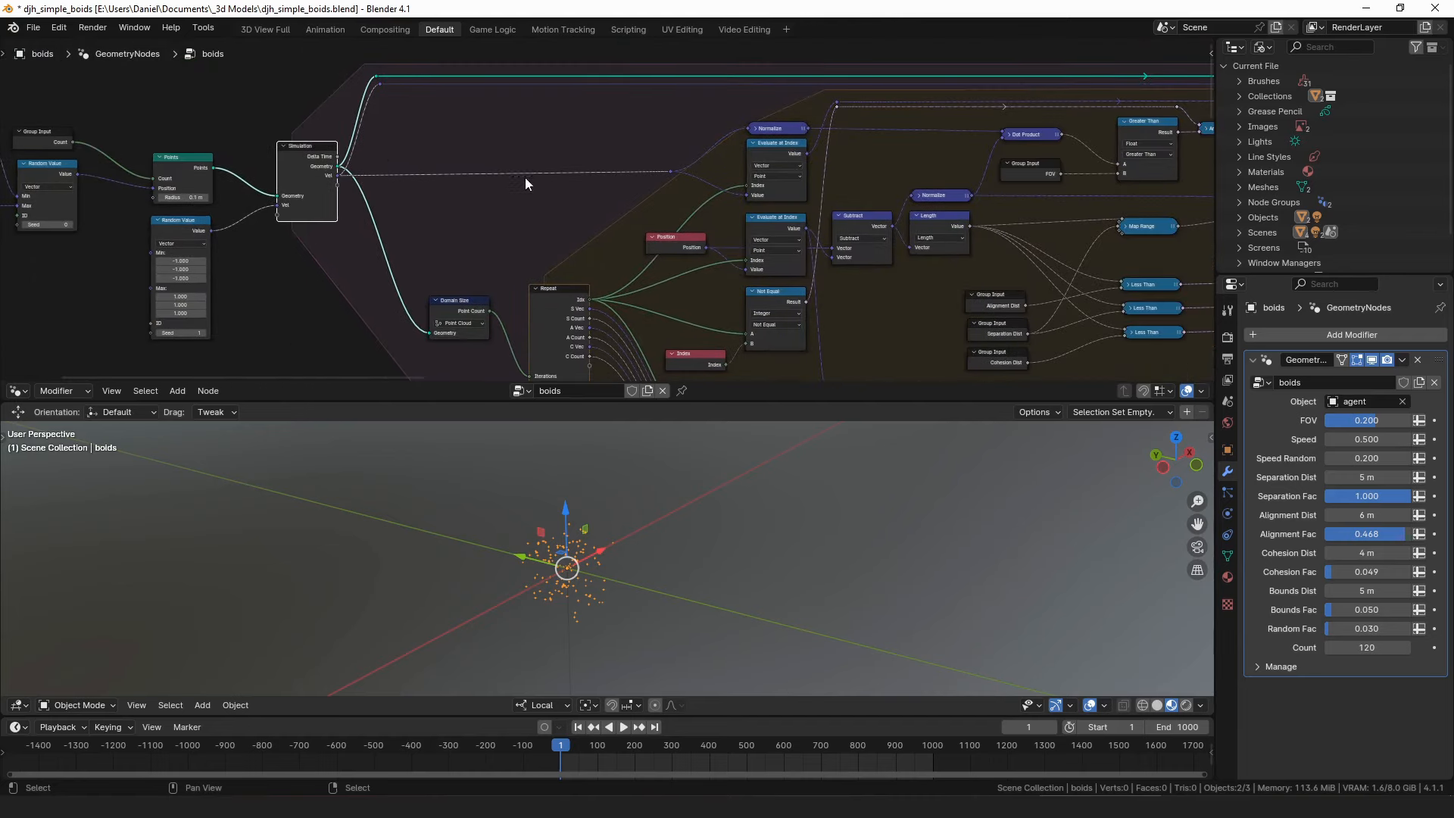
{"action": "scroll", "coordinate": [680, 168], "scroll_direction": "down", "scroll_amount": 3}
{"action": "middle_click_drag", "start_coordinate": [608, 344], "coordinate": [481, 157]}
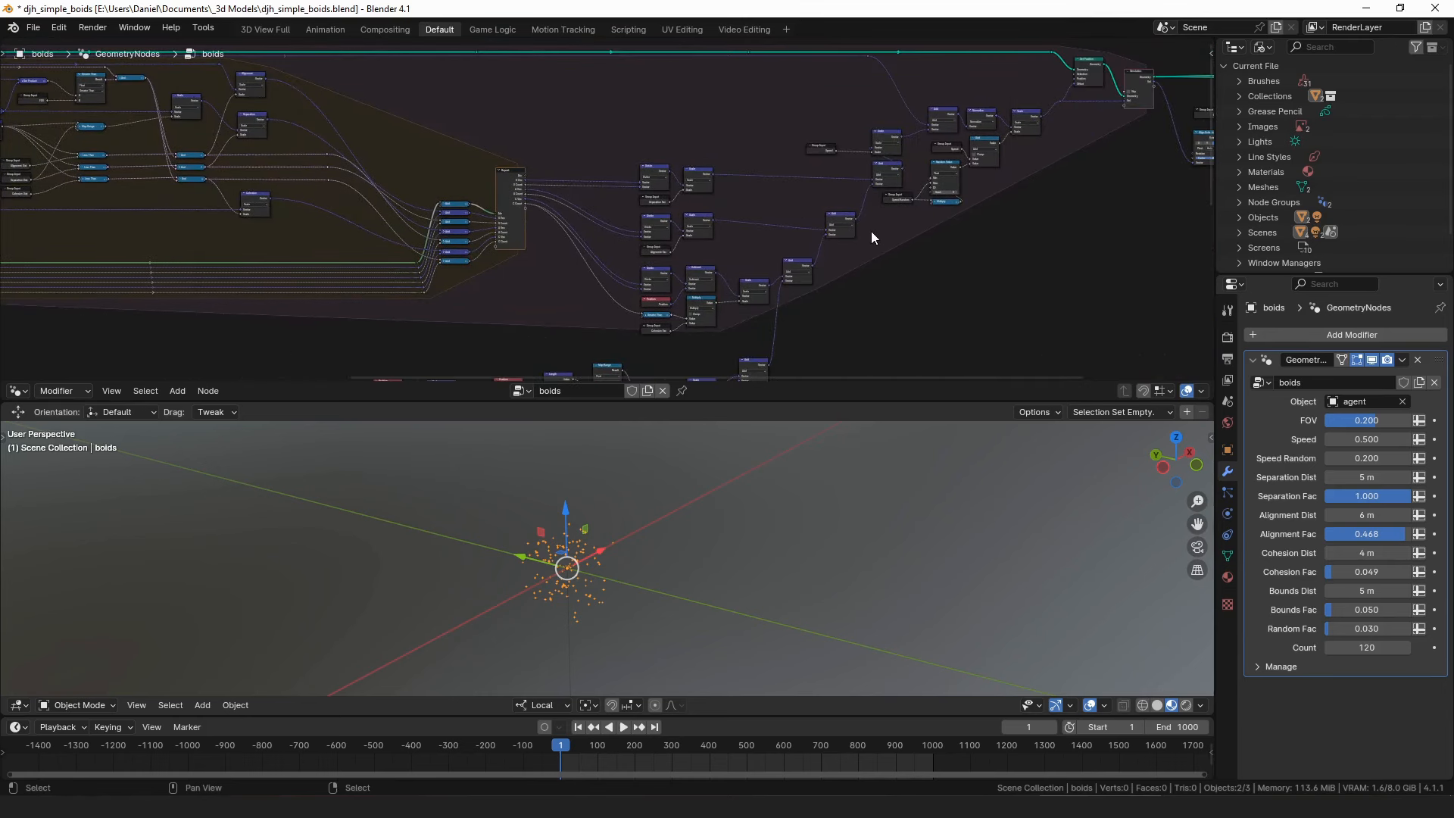
{"action": "middle_click_drag", "start_coordinate": [909, 144], "coordinate": [796, 294]}
{"action": "scroll", "coordinate": [737, 242], "scroll_direction": "up", "scroll_amount": 3}
{"action": "middle_click_drag", "start_coordinate": [761, 237], "coordinate": [656, 136]}
{"action": "middle_click_drag", "start_coordinate": [820, 276], "coordinate": [606, 100]}
{"action": "mouse_move", "coordinate": [784, 209]}
{"action": "left_mouse_down"}
{"action": "mouse_move", "coordinate": [780, 197]}
{"action": "mouse_move", "coordinate": [790, 205]}
{"action": "left_mouse_up"}
{"action": "scroll", "coordinate": [861, 236], "scroll_direction": "down", "scroll_amount": 3}
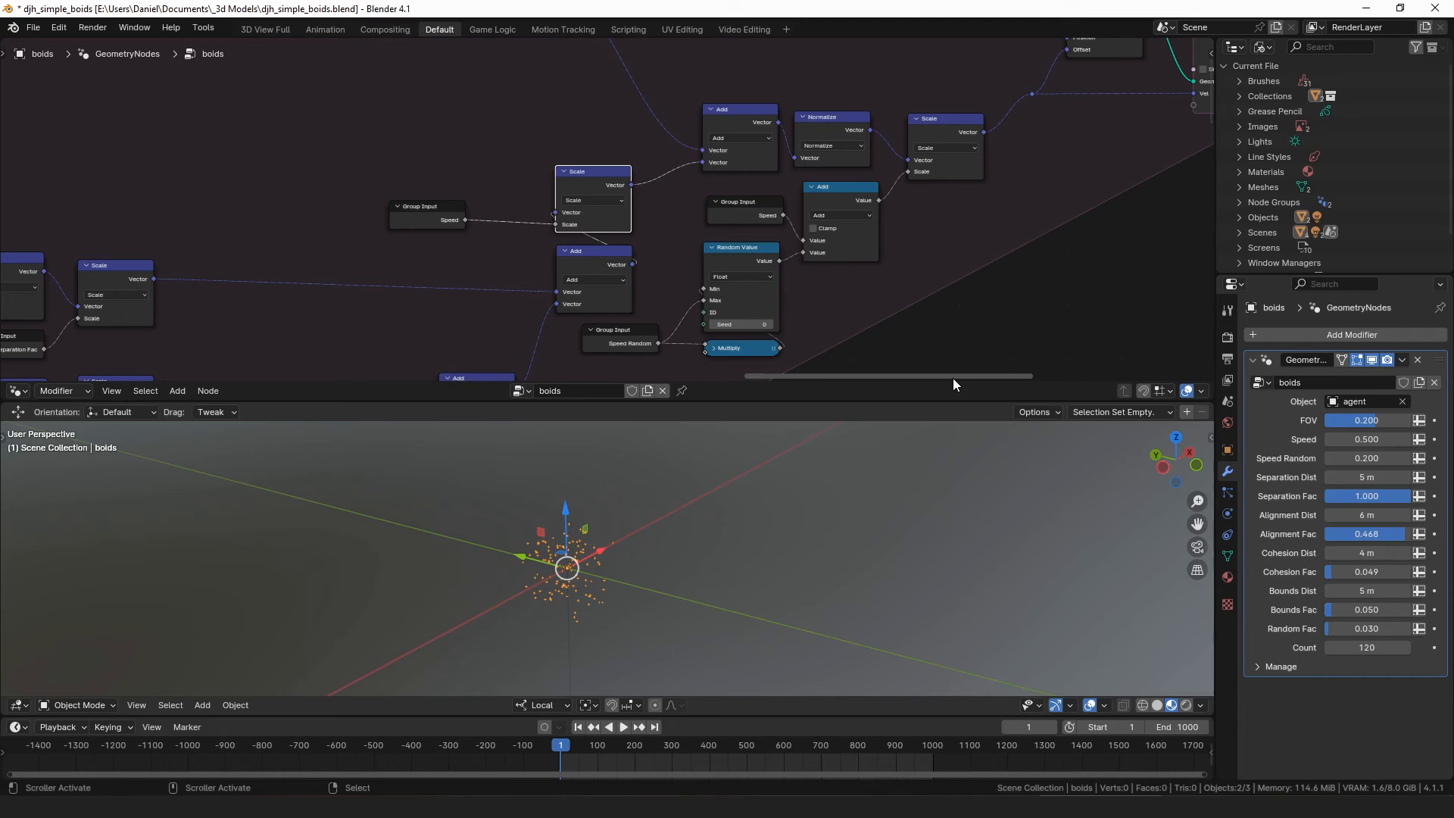
Examine the Add, Normalize and Scale nodes that update the velocity before Set Position.
{"action": "middle_click_drag", "start_coordinate": [812, 152], "coordinate": [799, 187]}
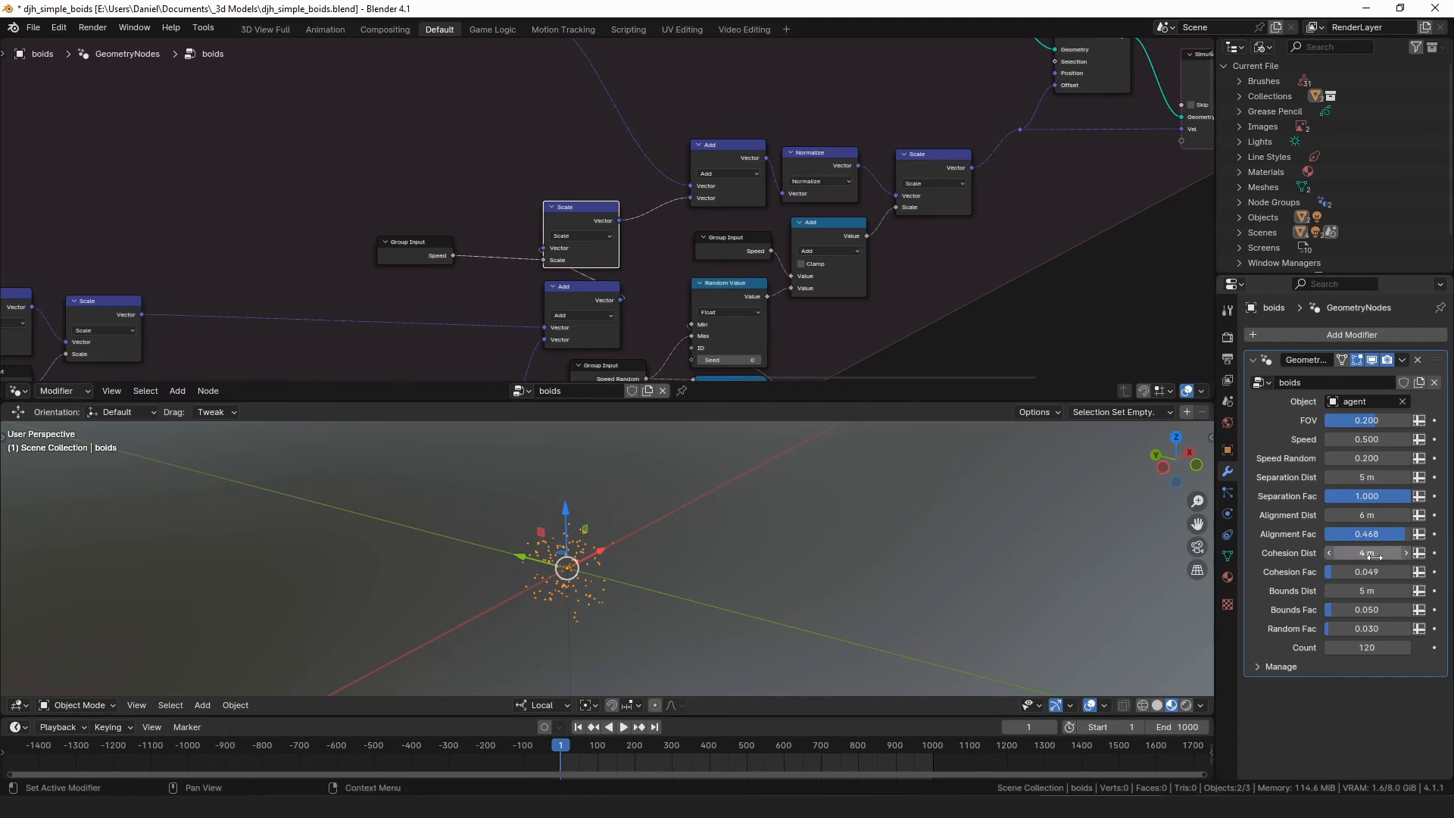
{"action": "middle_click_drag", "start_coordinate": [831, 211], "coordinate": [807, 253]}
{"action": "left_click_drag", "start_coordinate": [694, 190], "coordinate": [691, 194]}
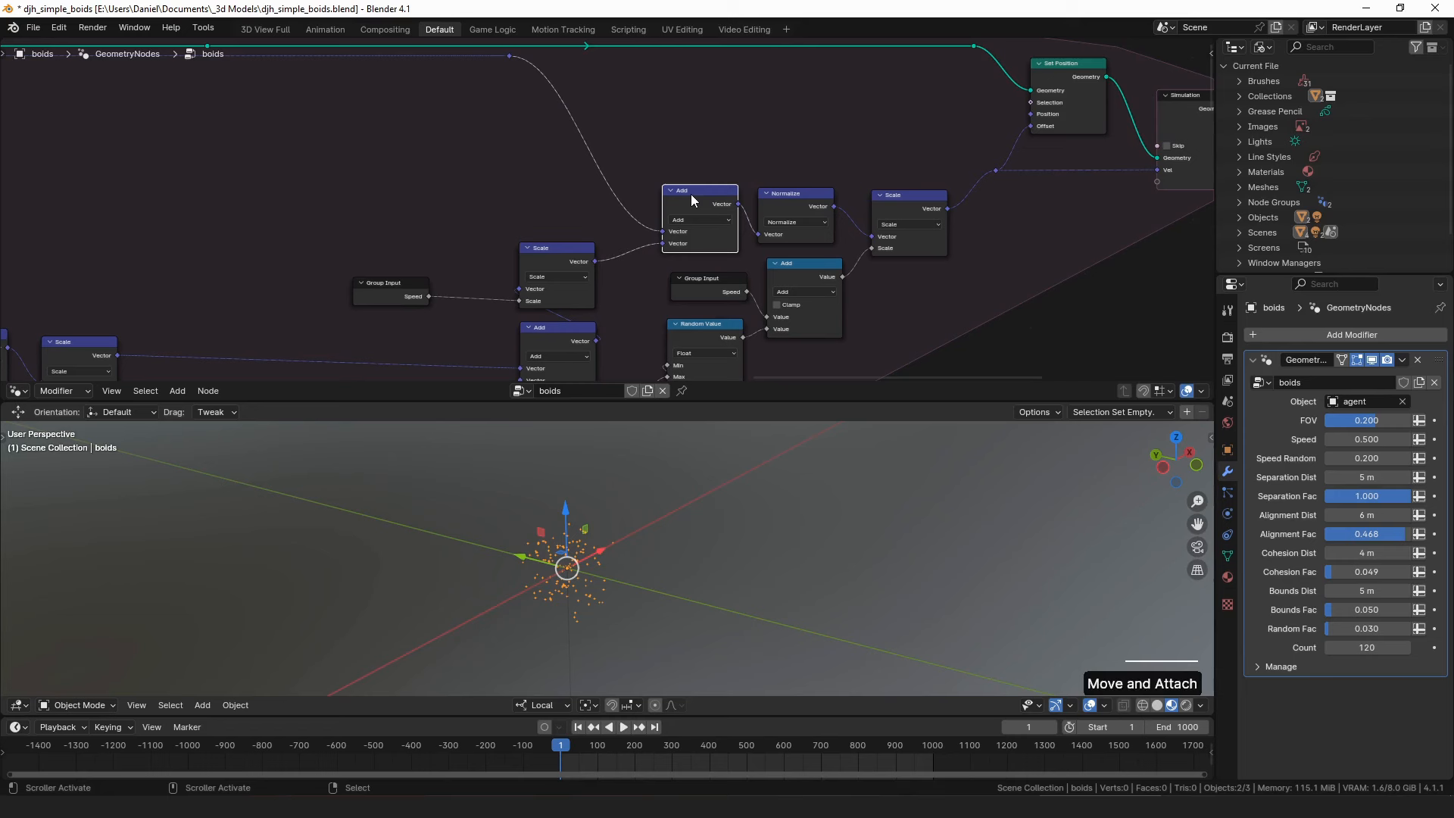
{"action": "left_click_drag", "start_coordinate": [792, 192], "coordinate": [797, 194]}
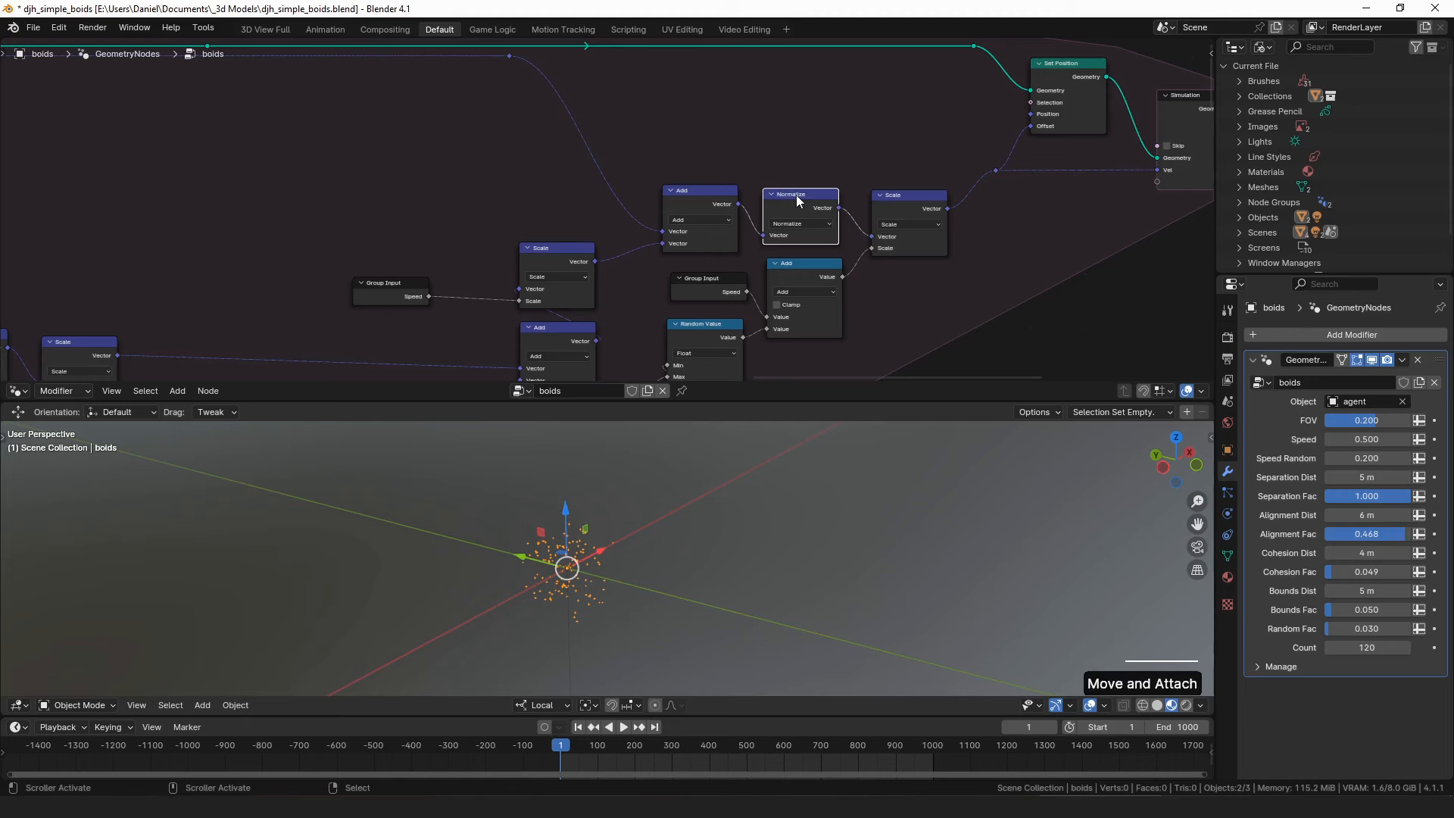
{"action": "middle_click_drag", "start_coordinate": [896, 168], "coordinate": [575, 175]}
{"action": "left_click_drag", "start_coordinate": [584, 202], "coordinate": [587, 203]}
{"action": "middle_click_drag", "start_coordinate": [374, 194], "coordinate": [425, 208]}
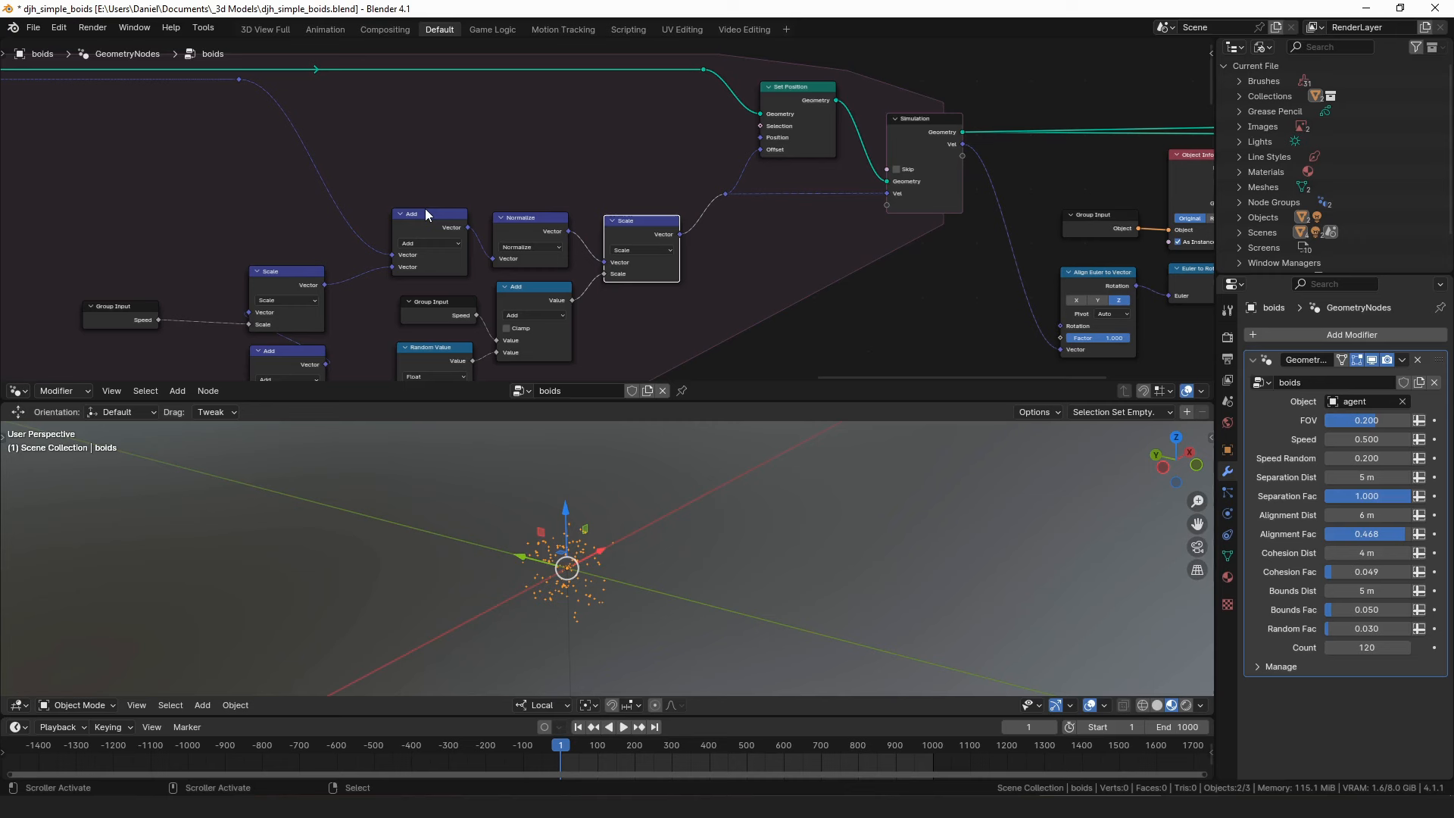
Revisit the velocity Add, Normalize and Scale nodes together with the speed nodes that supply the scale.
{"action": "left_click_drag", "start_coordinate": [425, 215], "coordinate": [428, 214]}
{"action": "left_click", "coordinate": [516, 227]}
{"action": "left_click_drag", "start_coordinate": [518, 228], "coordinate": [523, 217]}
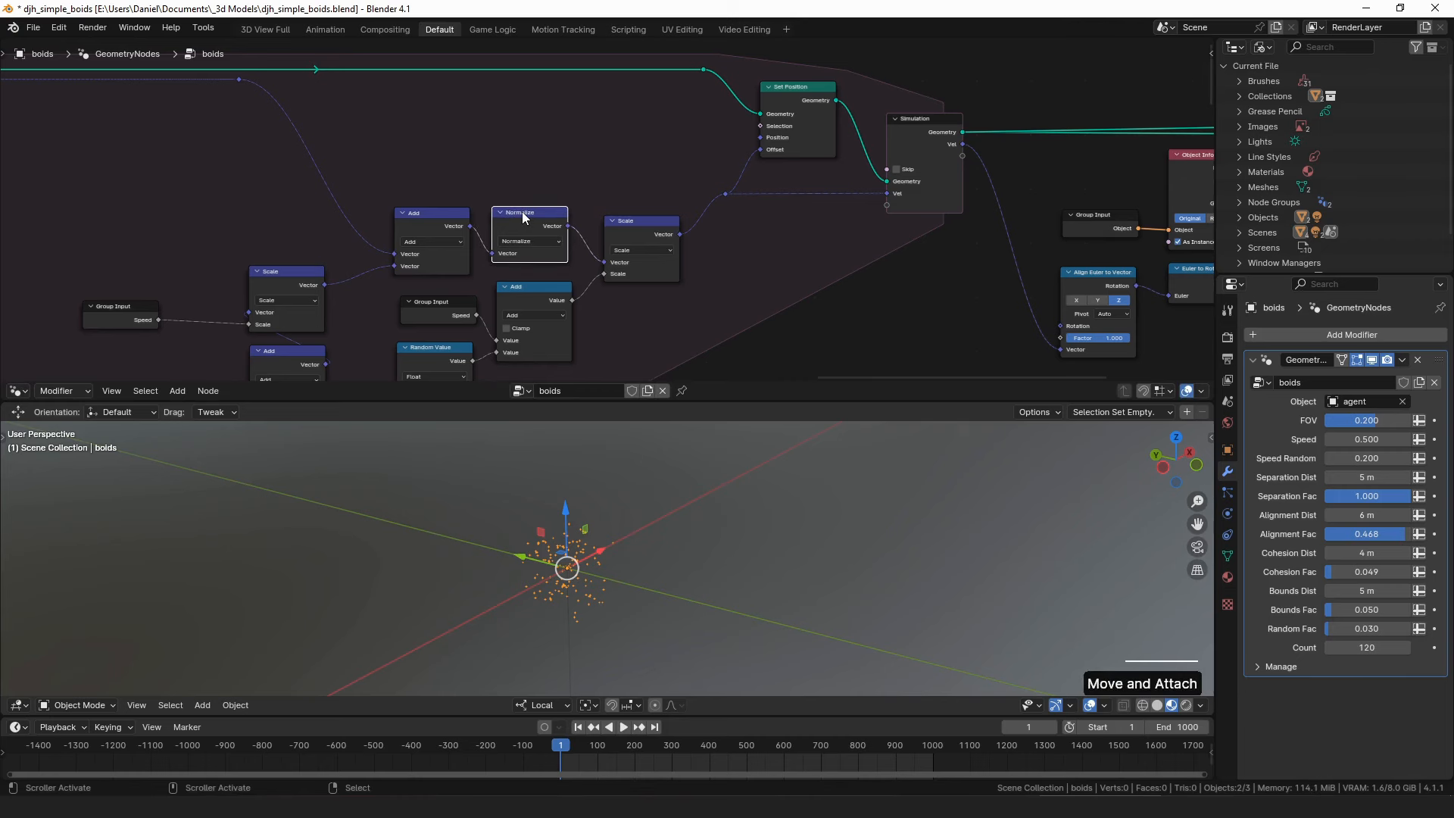
{"action": "left_click_drag", "start_coordinate": [643, 226], "coordinate": [642, 228]}
{"action": "middle_click_drag", "start_coordinate": [480, 293], "coordinate": [490, 231]}
{"action": "left_click_drag", "start_coordinate": [457, 241], "coordinate": [454, 241]}
Inspect how the final Scale node's vector feeds Set Position's Offset and the Simulation output's Vel.
{"action": "middle_click_drag", "start_coordinate": [665, 212], "coordinate": [514, 329]}
{"action": "left_click_drag", "start_coordinate": [650, 158], "coordinate": [649, 166]}
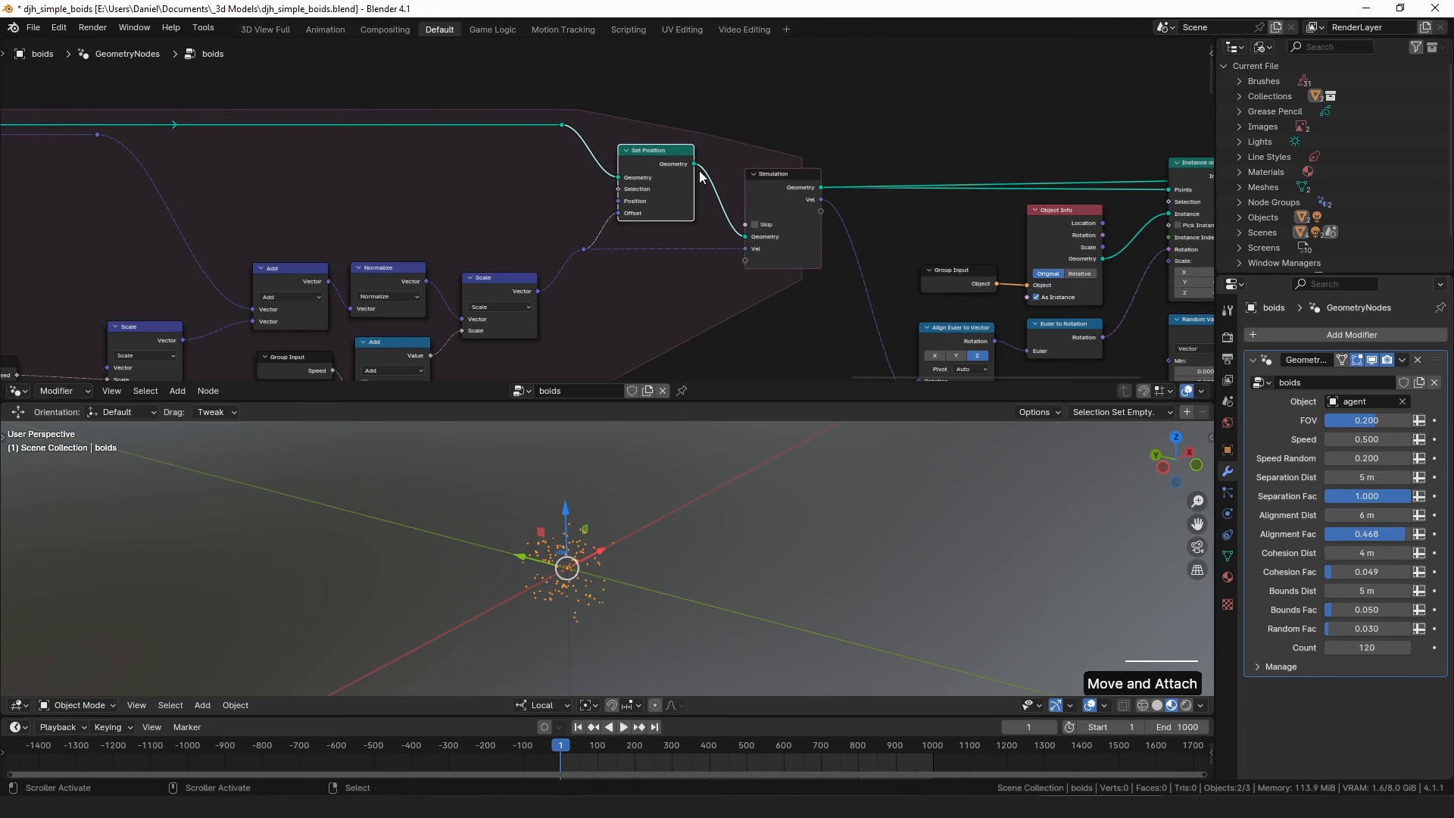
{"action": "left_click_drag", "start_coordinate": [582, 252], "coordinate": [615, 245]}
{"action": "left_click_drag", "start_coordinate": [535, 291], "coordinate": [584, 249]}
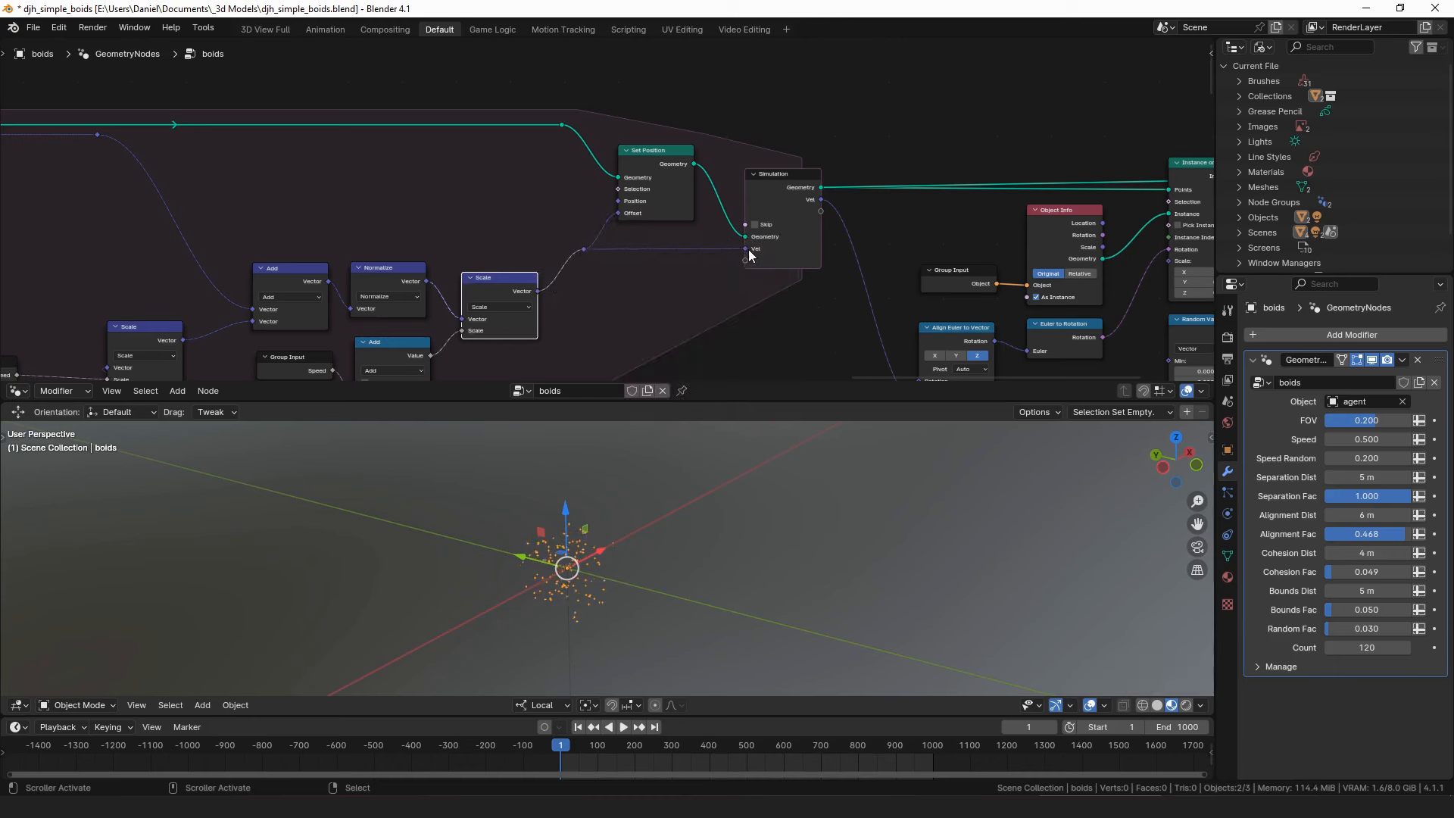
Maximize the node editor on the whole simulation network and circle the repeat zone with a freehand annotation.
{"action": "scroll", "coordinate": [746, 249], "scroll_direction": "down", "scroll_amount": 6}
{"action": "middle_click_drag", "start_coordinate": [473, 245], "coordinate": [929, 150]}
{"action": "scroll", "coordinate": [509, 206], "scroll_direction": "down", "scroll_amount": 1}
{"action": "middle_click_drag", "start_coordinate": [507, 205], "coordinate": [655, 223]}
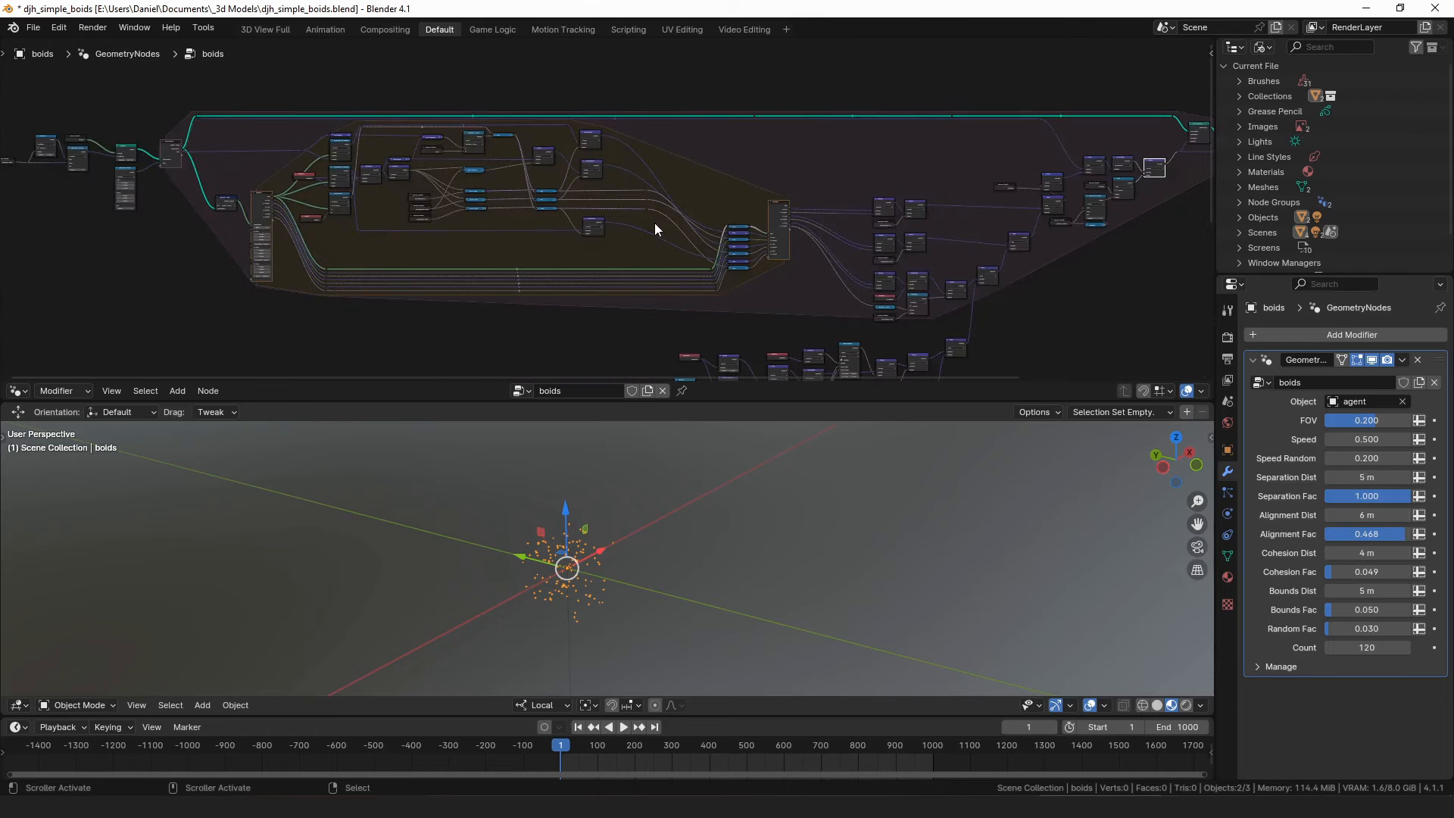
{"action": "key", "text": "ctrl+space"}
{"action": "scroll", "coordinate": [768, 289], "scroll_direction": "up", "scroll_amount": 3}
{"action": "middle_click_drag", "start_coordinate": [768, 290], "coordinate": [864, 366]}
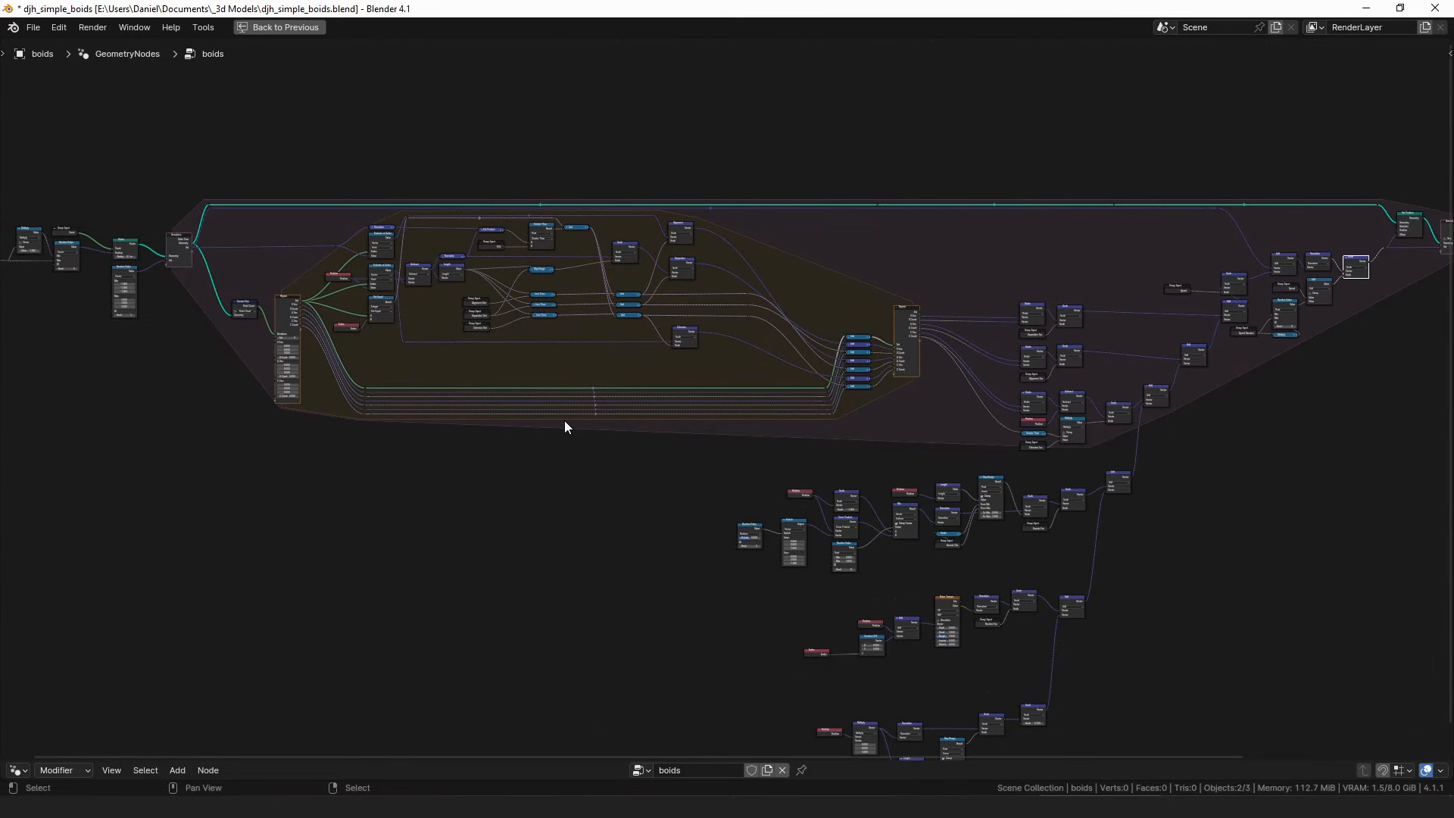
{"action": "mouse_move", "coordinate": [341, 488]}
{"action": "left_mouse_down"}
{"action": "mouse_move", "coordinate": [461, 489]}
{"action": "mouse_move", "coordinate": [935, 318]}
{"action": "mouse_move", "coordinate": [331, 211]}
{"action": "mouse_move", "coordinate": [394, 505]}
{"action": "left_mouse_up"}
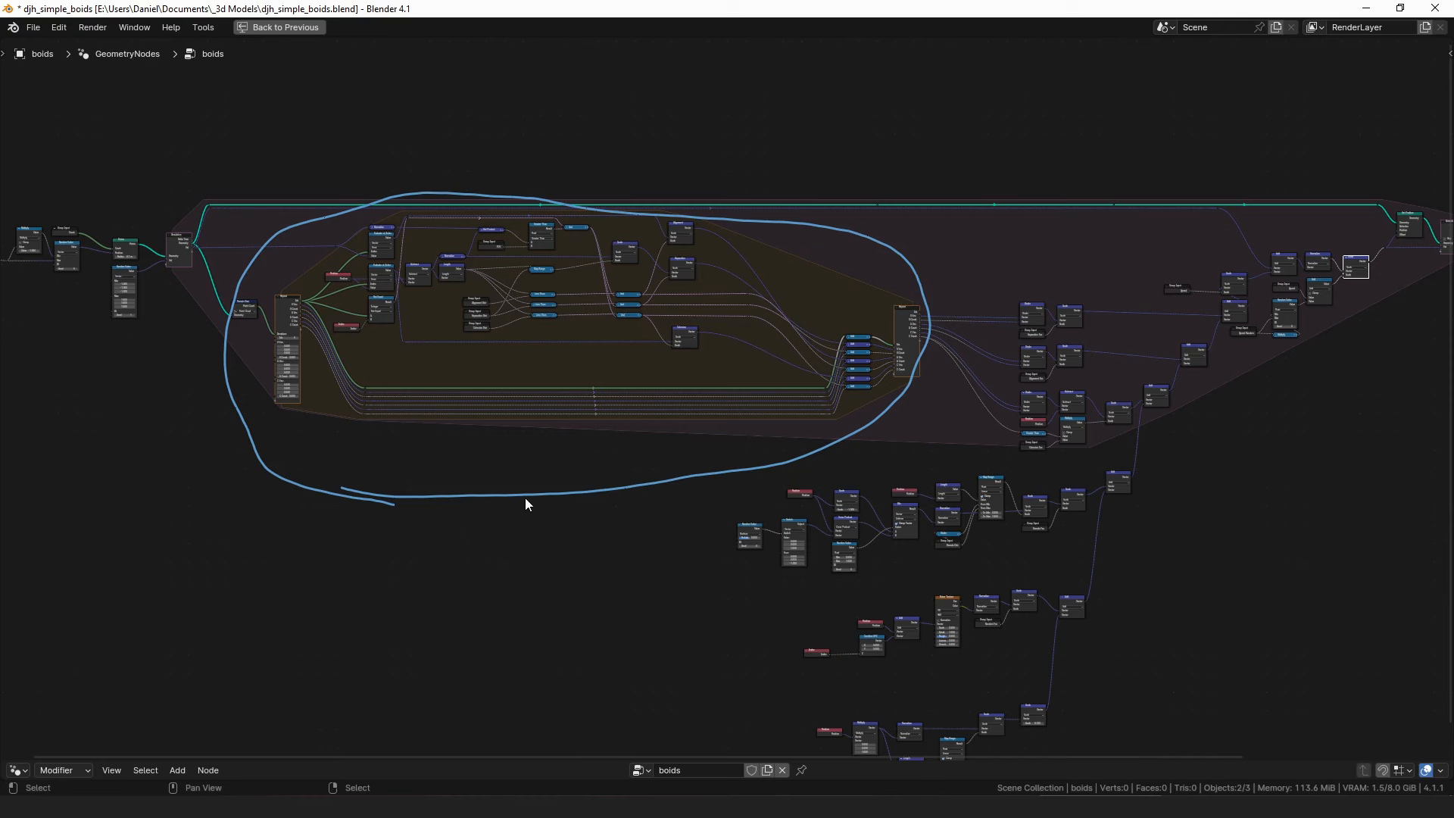
{"action": "middle_click_drag", "start_coordinate": [526, 503], "coordinate": [292, 454]}
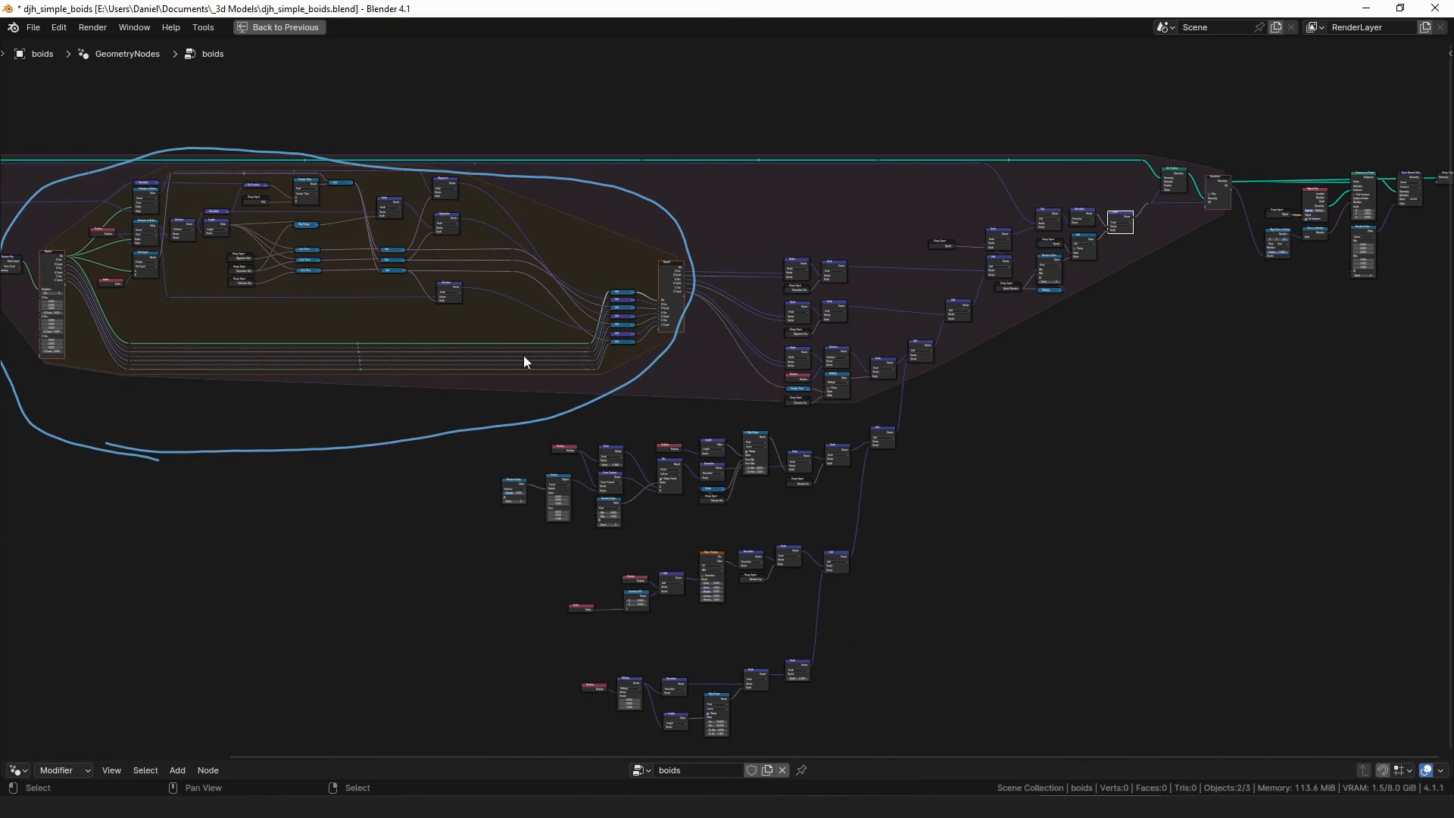
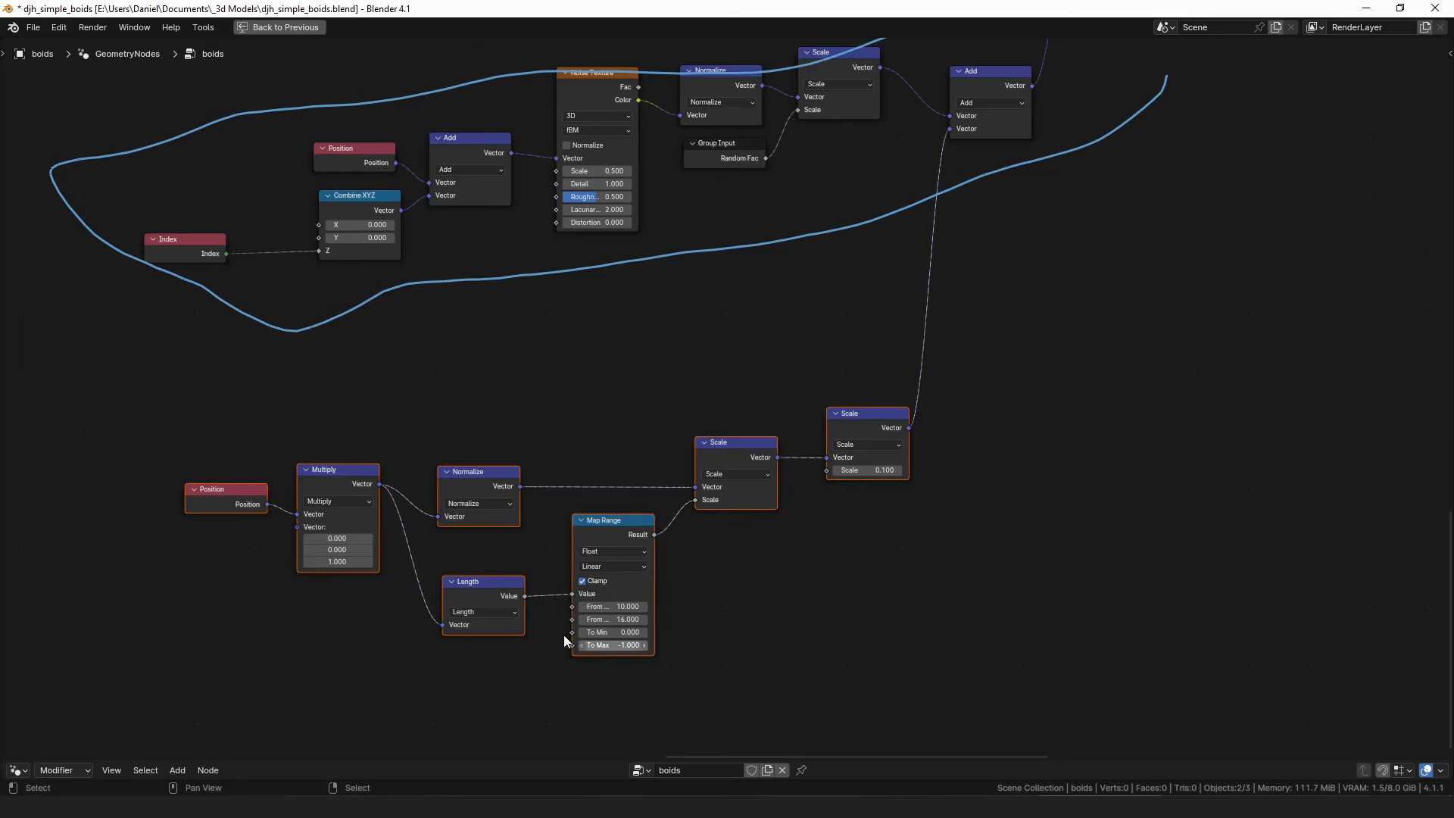
Delete the lowest node chain from Position through Map Range to Scale, and dissolve its Add node while keeping the links.
{"action": "key", "text": "x"}
{"action": "middle_click_drag", "start_coordinate": [852, 311], "coordinate": [776, 513]}
{"action": "left_click", "coordinate": [913, 283]}
{"action": "key", "text": "ctrl+x"}
{"action": "scroll", "coordinate": [847, 443], "scroll_direction": "down", "scroll_amount": 9}
{"action": "middle_click_drag", "start_coordinate": [903, 308], "coordinate": [824, 471]}
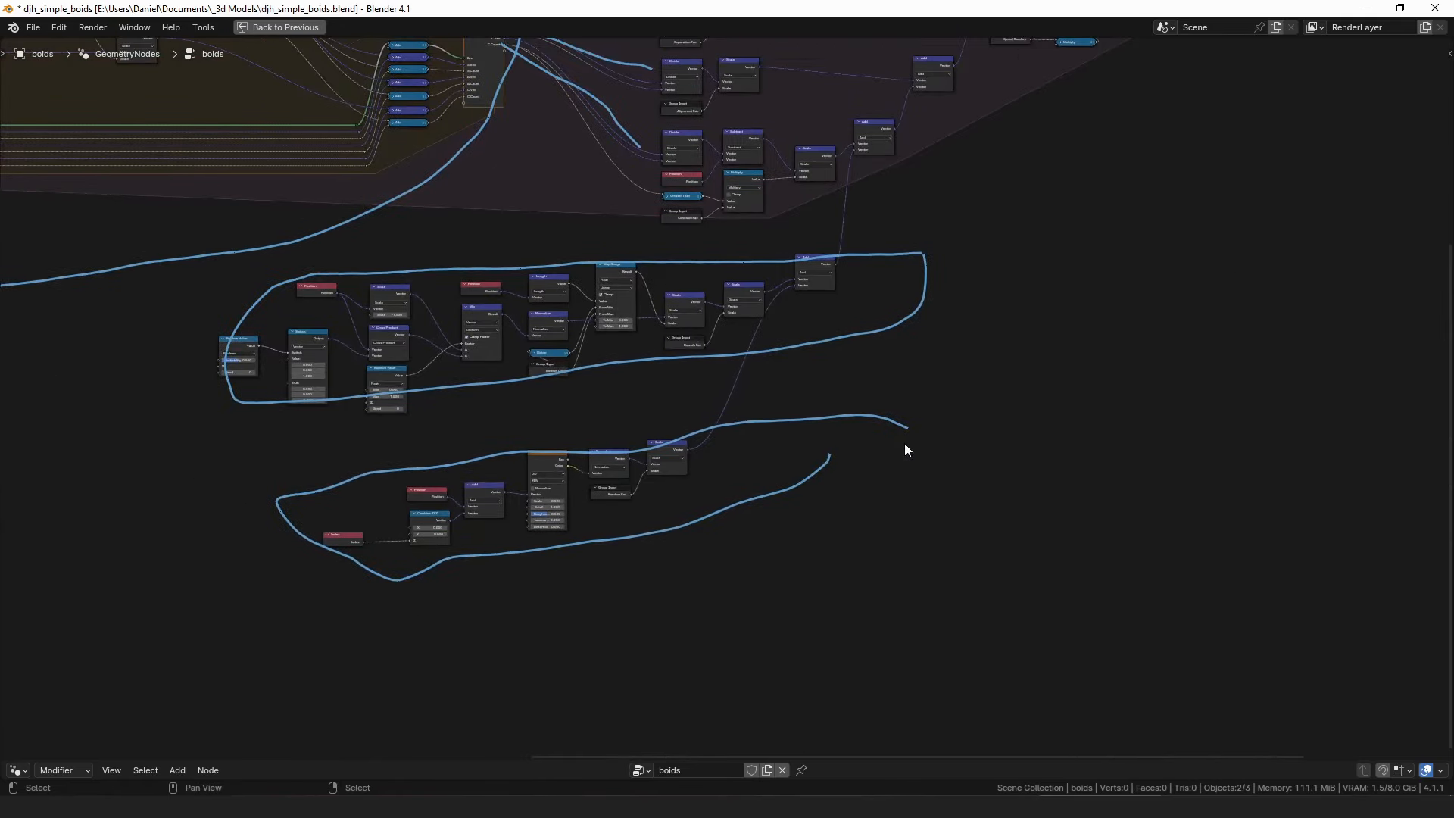
Remove the annotation layer with all freehand markings from the node editor.
{"action": "key", "text": "n"}
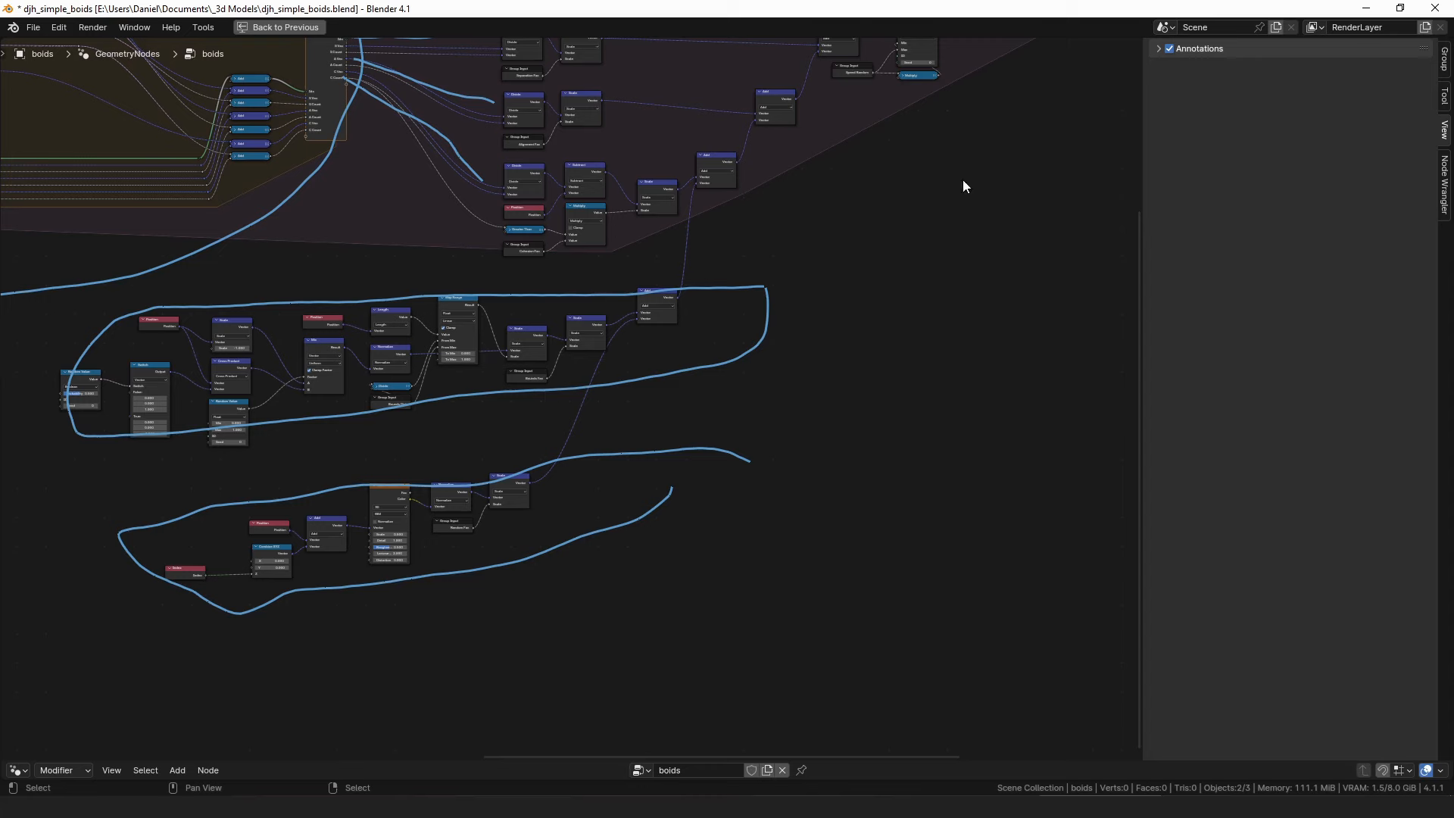
{"action": "left_click", "coordinate": [1158, 48]}
{"action": "left_click", "coordinate": [1422, 104]}
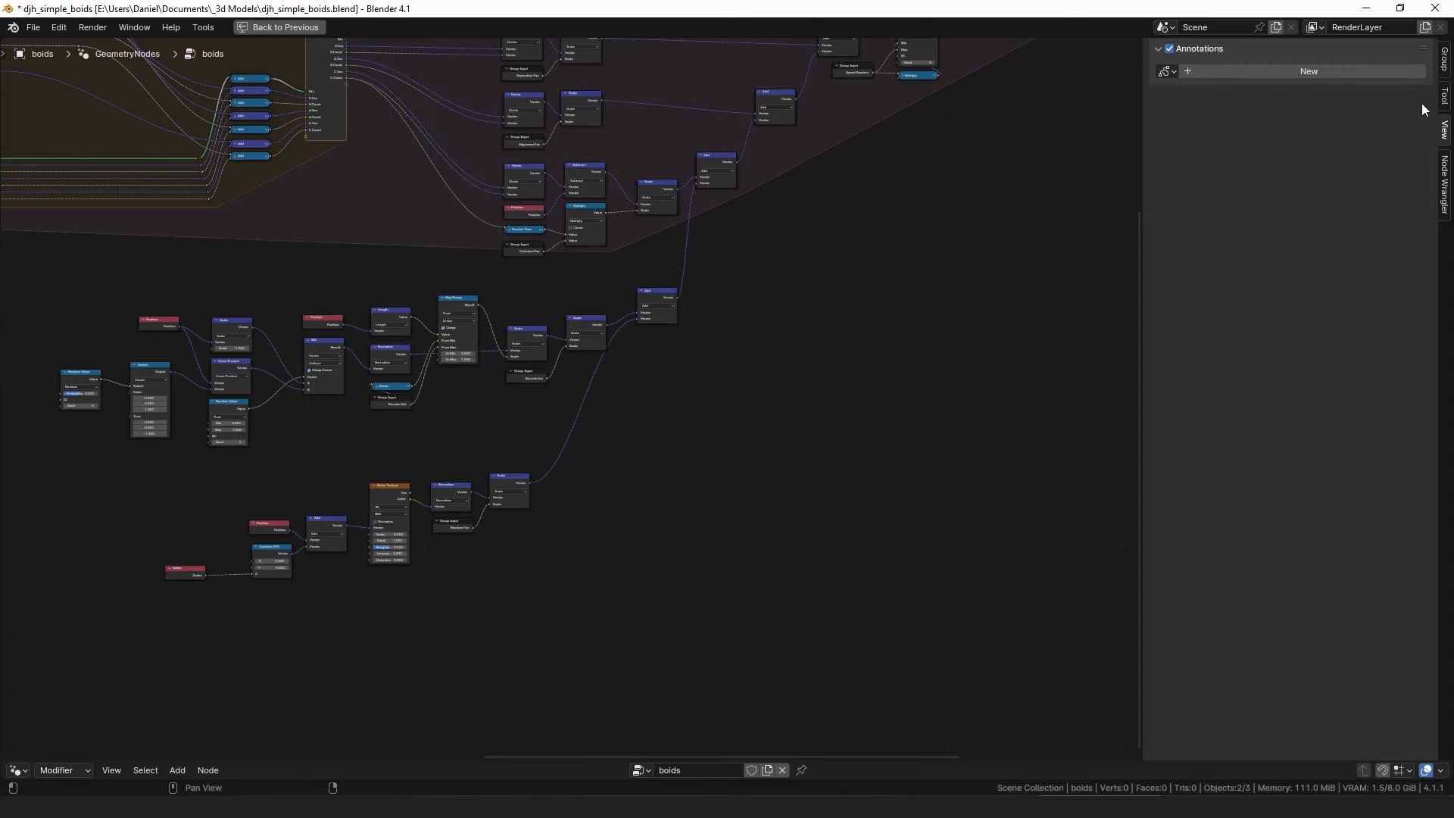
{"action": "middle_click_drag", "start_coordinate": [688, 303], "coordinate": [750, 425]}
{"action": "key", "text": "ctrl+space"}
{"action": "key", "text": "ctrl+space"}
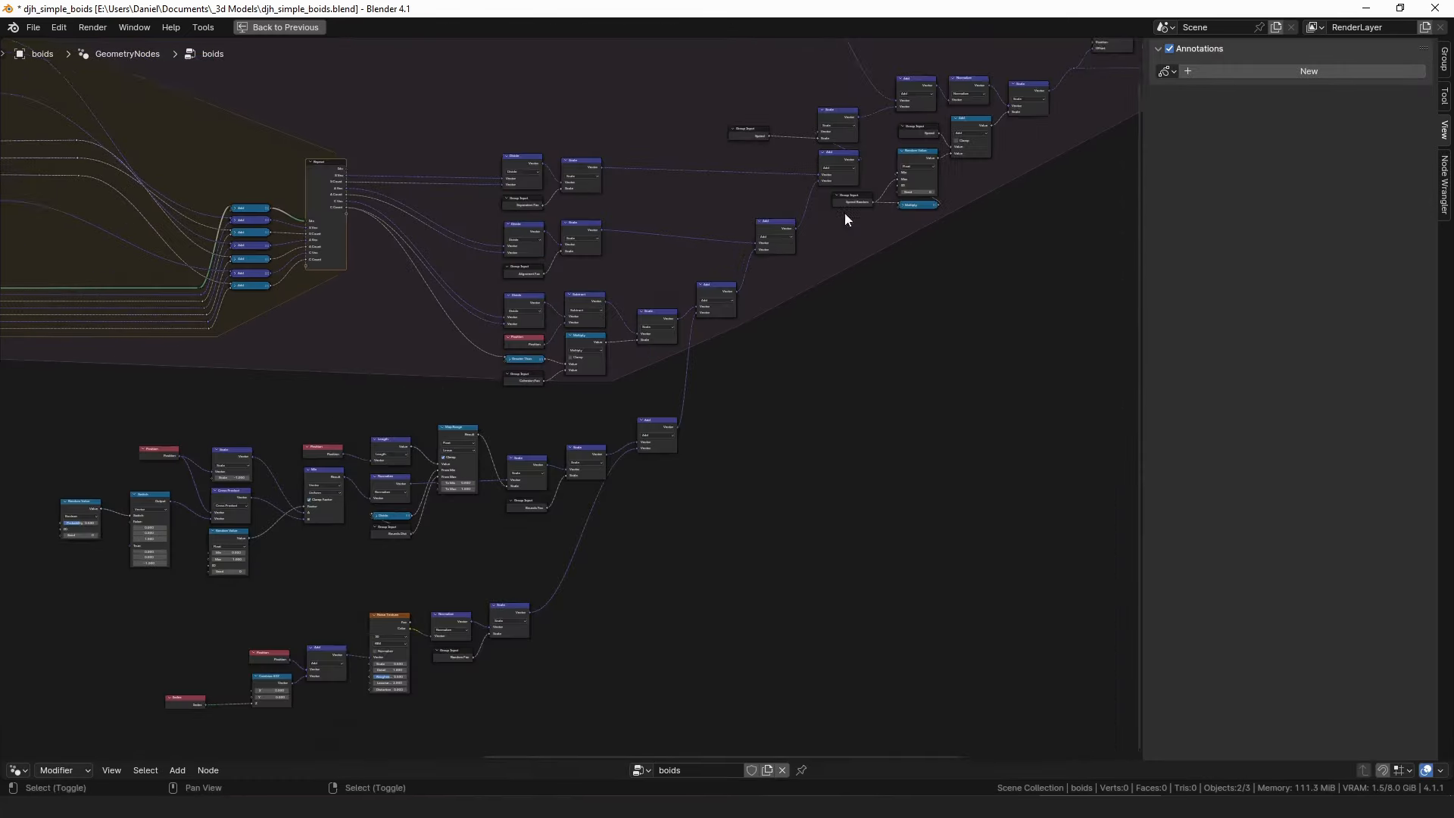
Examine the chain of Add nodes that sums the cohesion, alignment and separation vectors.
{"action": "middle_click_drag", "start_coordinate": [809, 225], "coordinate": [456, 517]}
{"action": "scroll", "coordinate": [437, 569], "scroll_direction": "up", "scroll_amount": 4}
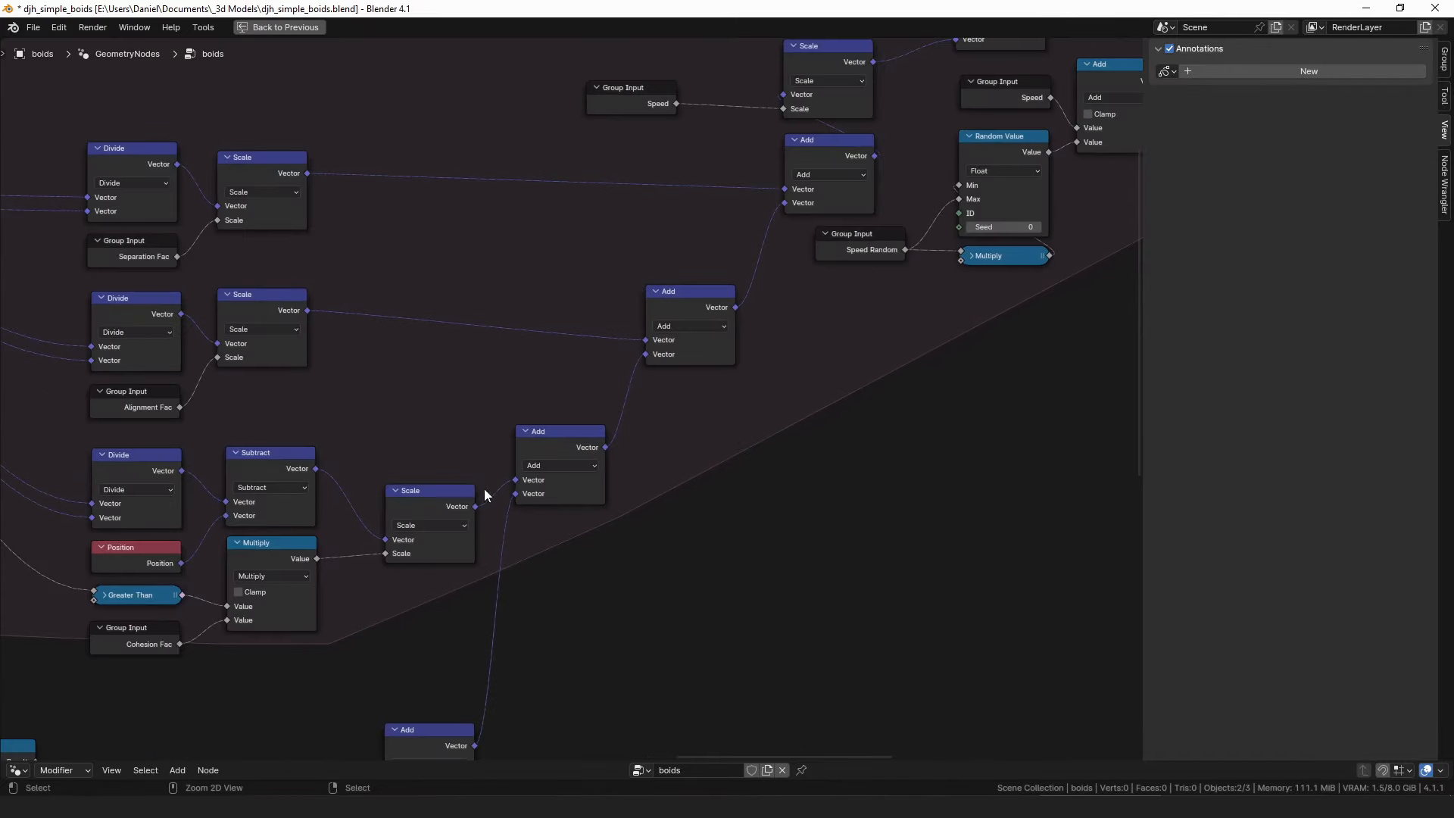
{"action": "left_click", "coordinate": [550, 442]}
{"action": "left_click", "coordinate": [691, 288]}
{"action": "left_click", "coordinate": [821, 153]}
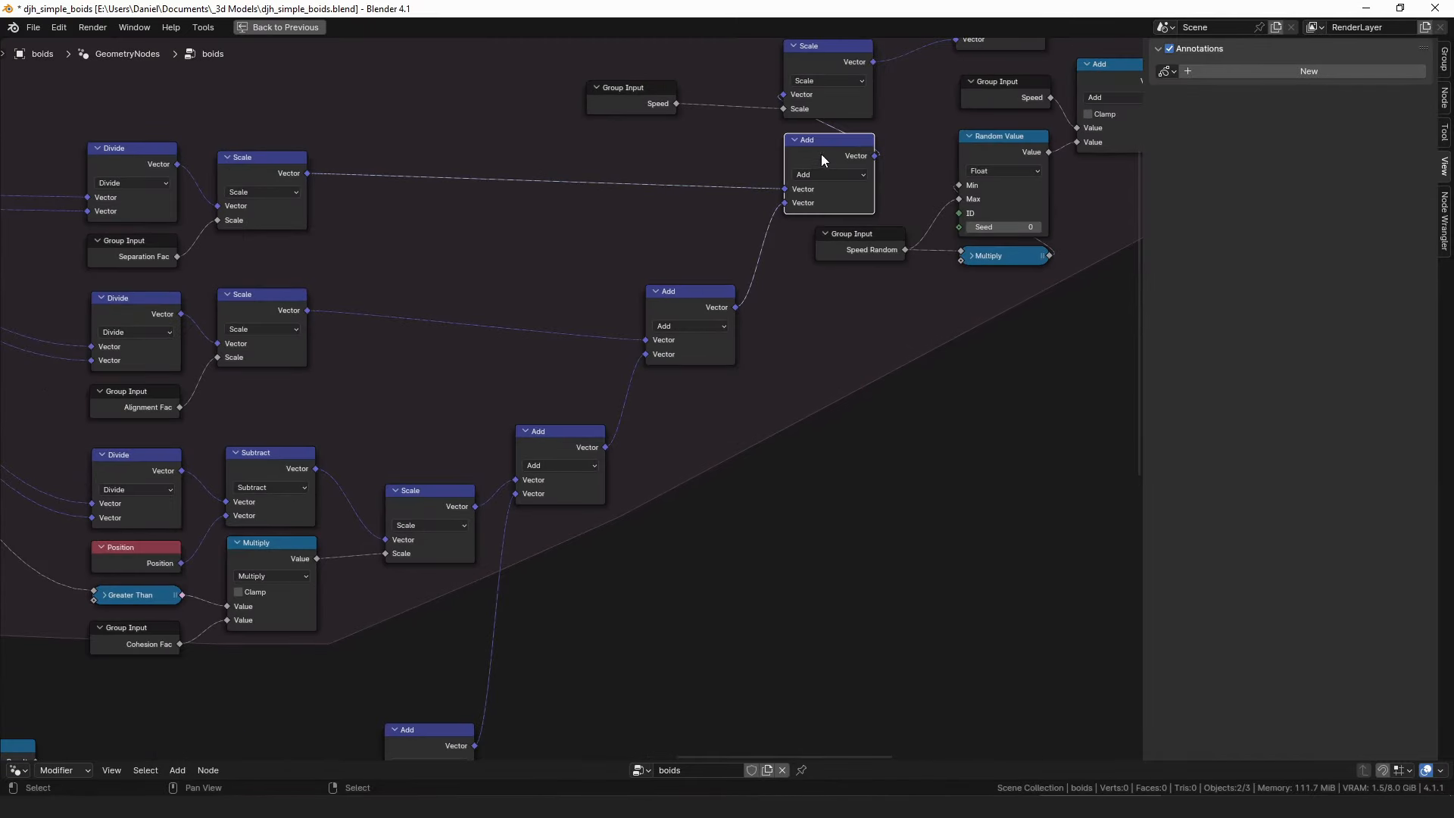
{"action": "middle_click_drag", "start_coordinate": [821, 153], "coordinate": [737, 262]}
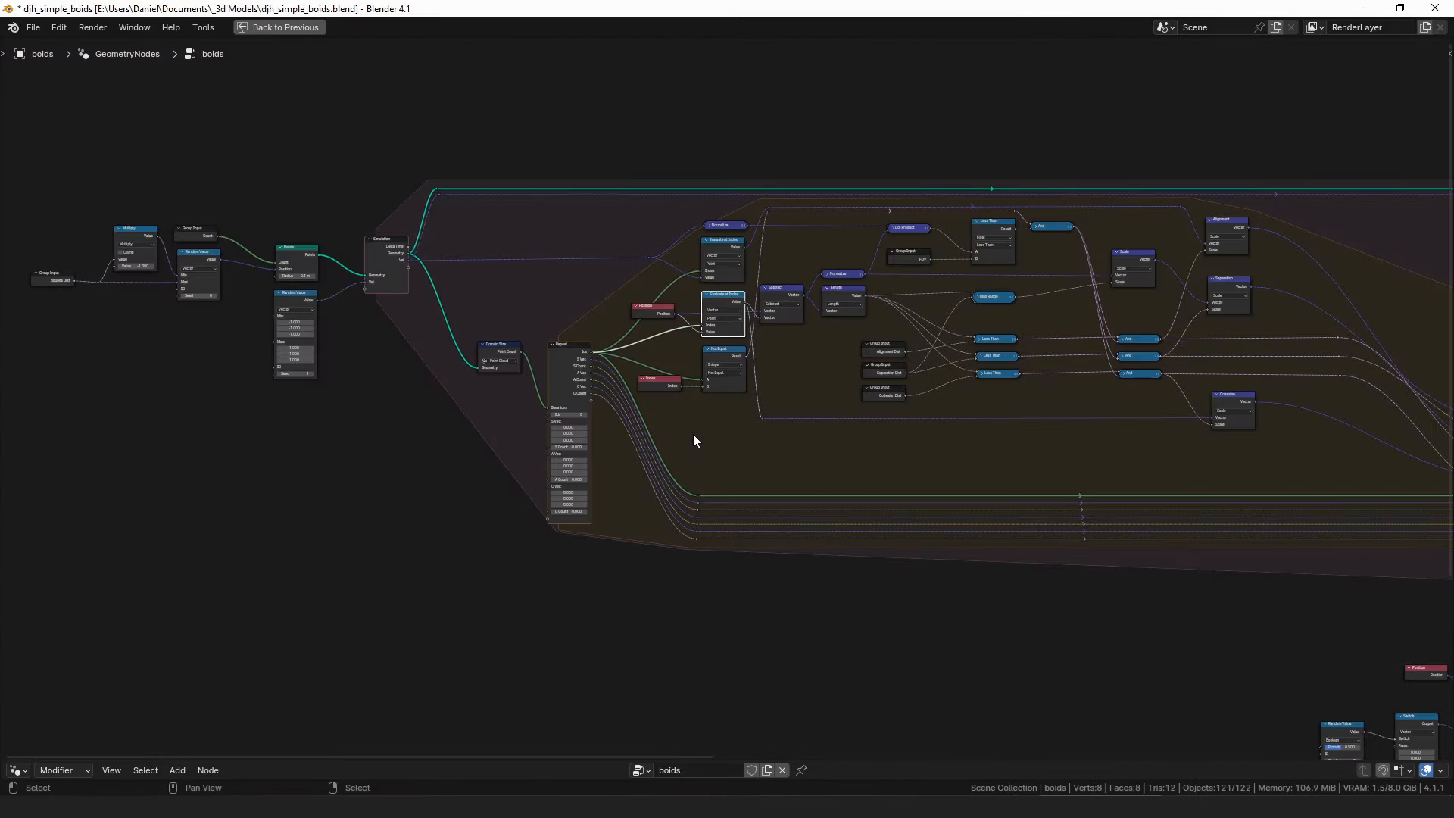
Sketch a three-by-three grid of circles beside the Repeat input node, with arcs linking the circles in the upper row.
{"action": "scroll", "coordinate": [667, 432], "scroll_direction": "up", "scroll_amount": 4}
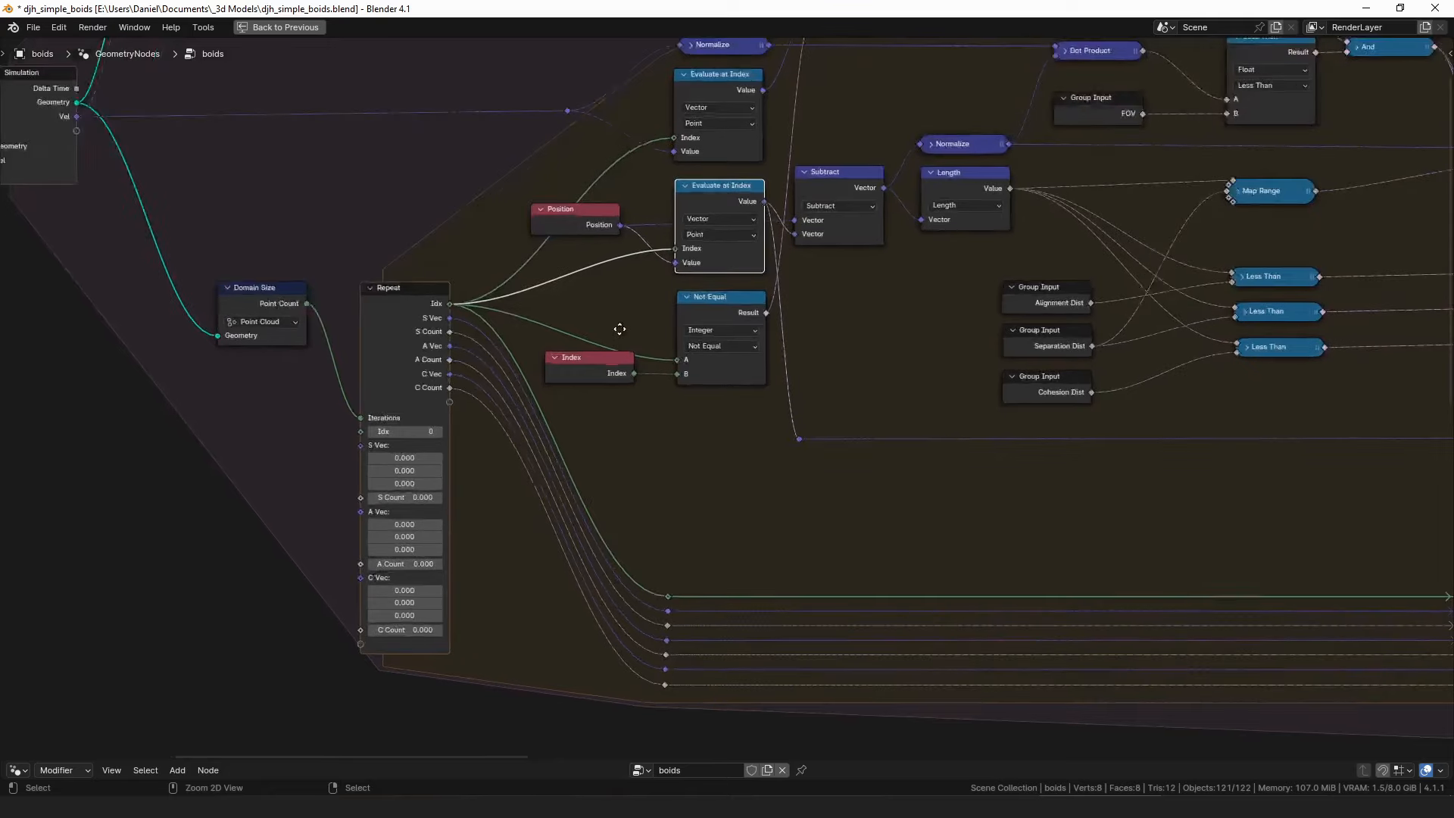
{"action": "middle_click_drag", "start_coordinate": [481, 410], "coordinate": [661, 364]}
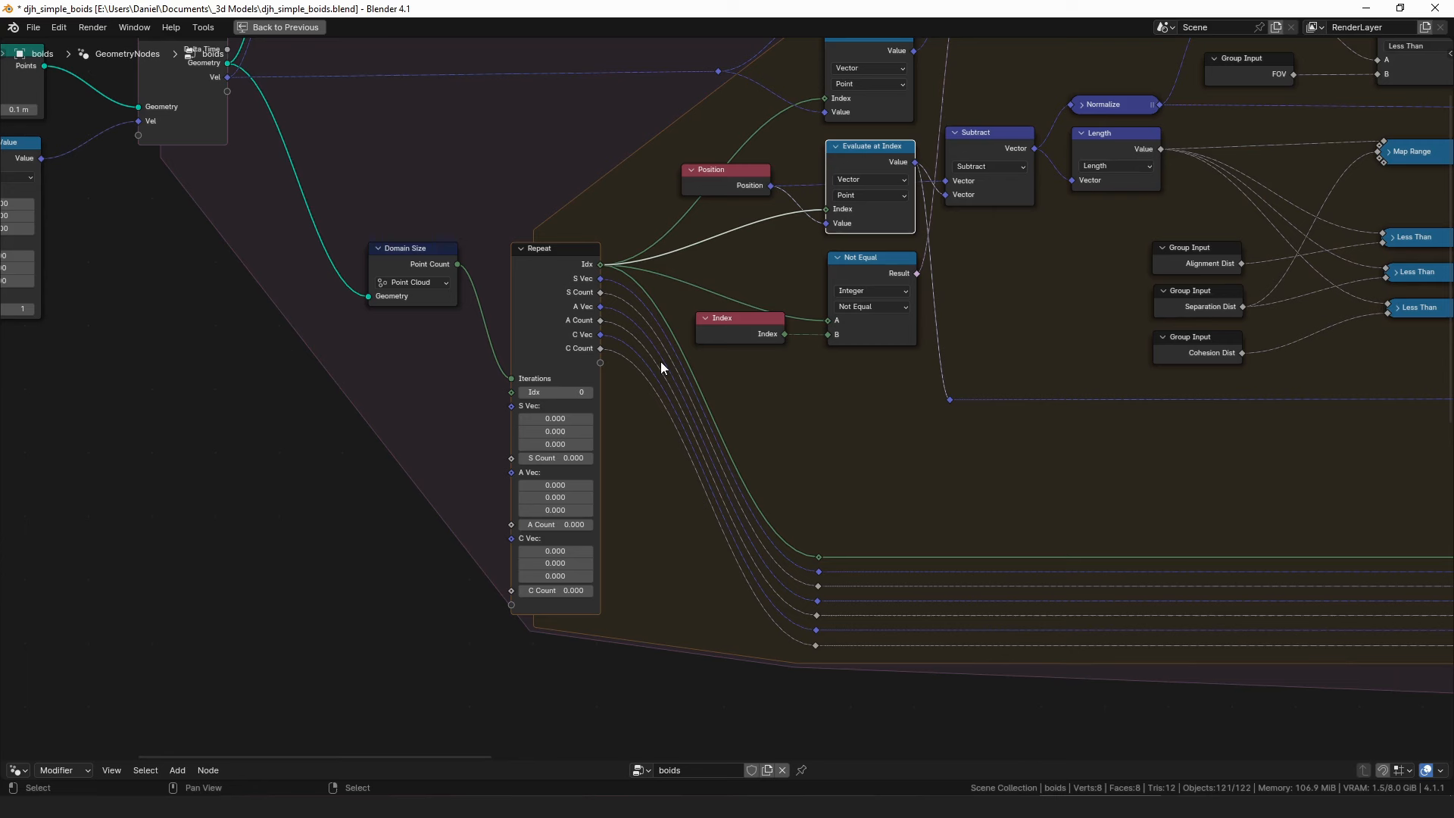
{"action": "middle_click_drag", "start_coordinate": [560, 313], "coordinate": [605, 395]}
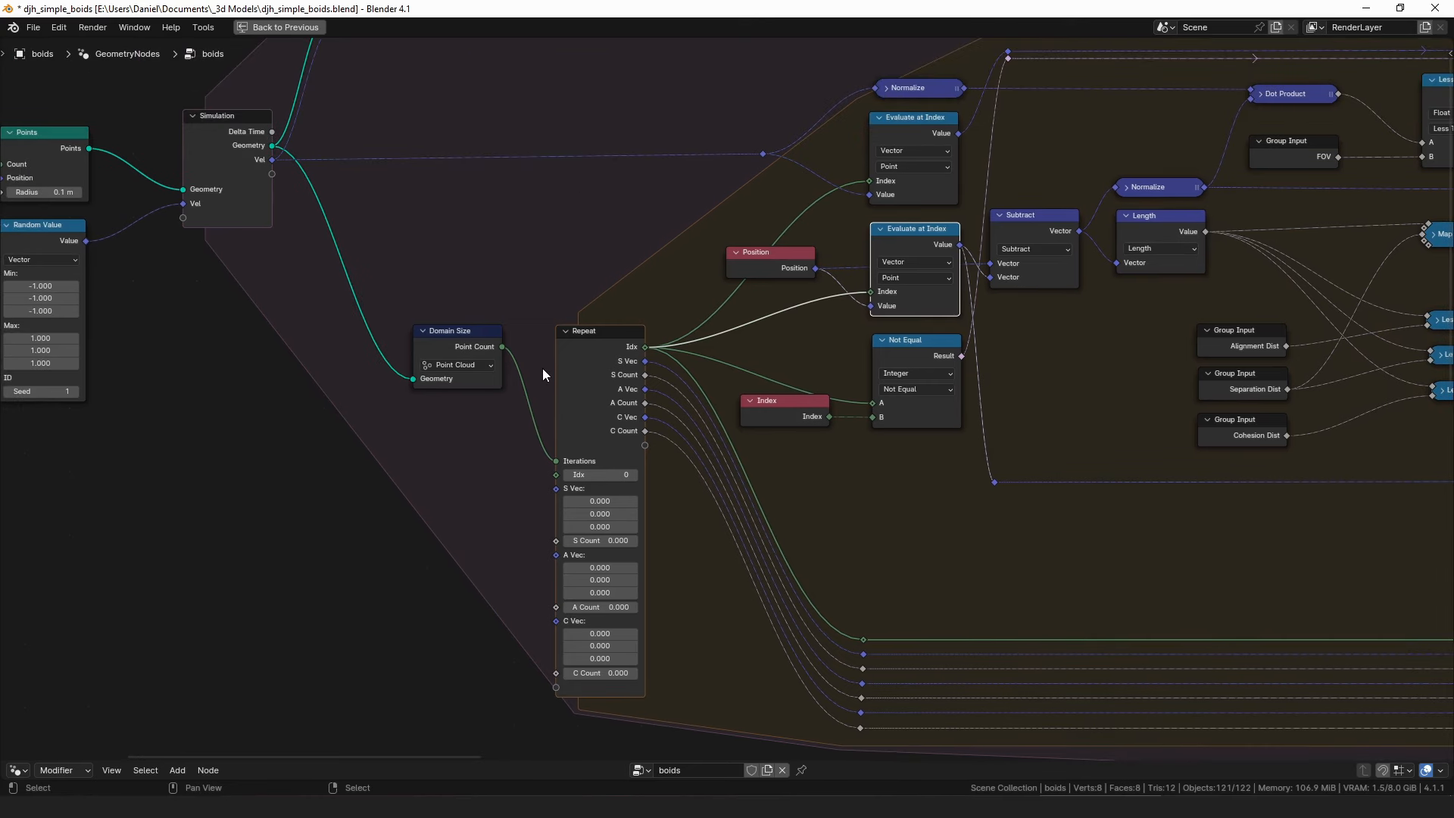
{"action": "right_click_drag", "start_coordinate": [836, 512], "coordinate": [840, 501], "text": "ctrl"}
{"action": "mouse_move", "coordinate": [882, 496]}
{"action": "left_mouse_down"}
{"action": "mouse_move", "coordinate": [839, 527]}
{"action": "mouse_move", "coordinate": [918, 528]}
{"action": "left_mouse_up"}
{"action": "left_click_drag", "start_coordinate": [843, 571], "coordinate": [912, 571]}
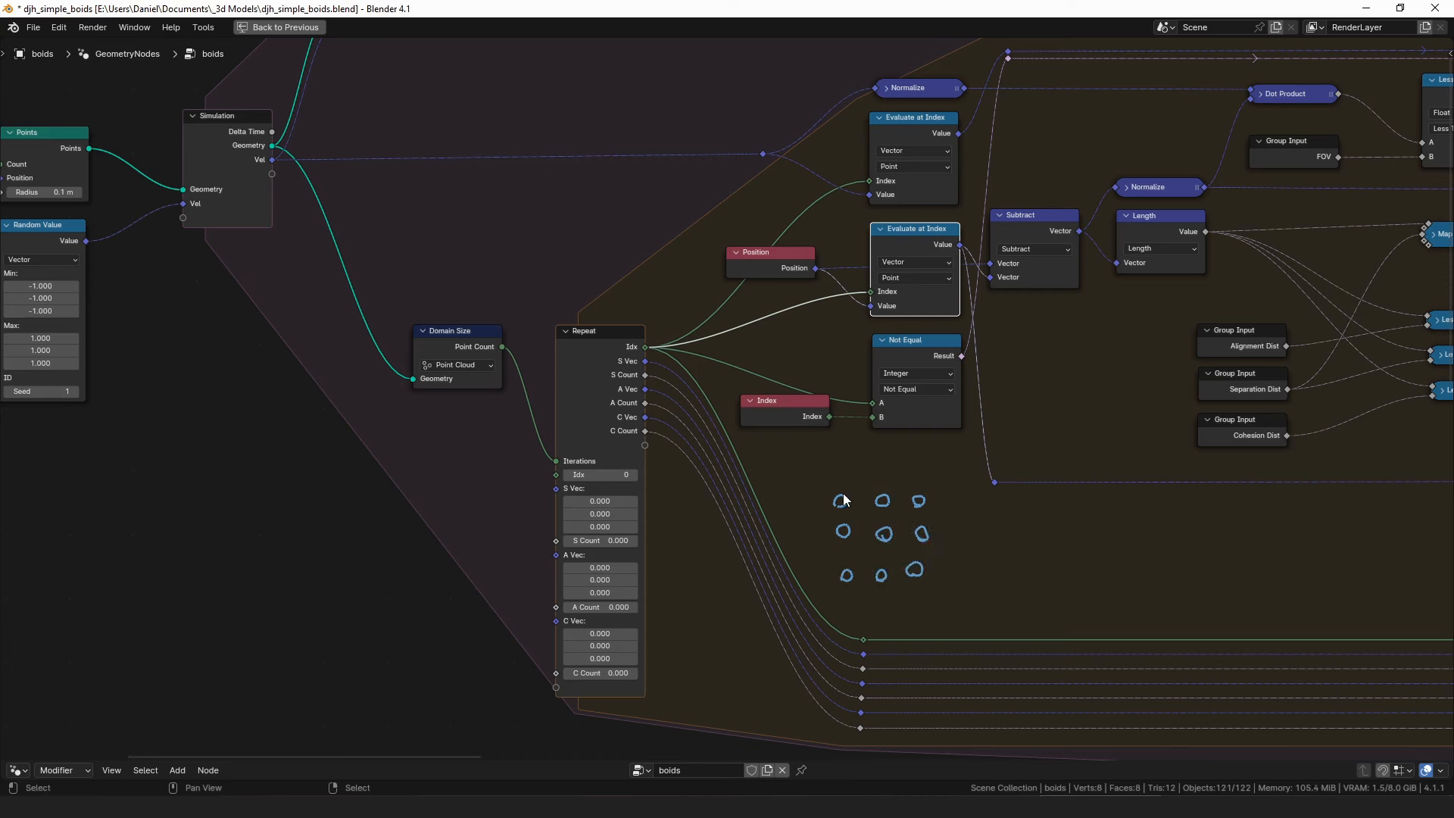
{"action": "mouse_move", "coordinate": [842, 496]}
{"action": "left_mouse_down"}
{"action": "mouse_move", "coordinate": [921, 490]}
{"action": "mouse_move", "coordinate": [835, 485]}
{"action": "left_mouse_up"}
{"action": "mouse_move", "coordinate": [883, 499]}
{"action": "left_mouse_down"}
{"action": "mouse_move", "coordinate": [842, 479]}
{"action": "mouse_move", "coordinate": [926, 493]}
{"action": "left_mouse_up"}
Examine the Repeat input node and the Domain Size point count that drives its Iterations.
{"action": "left_click", "coordinate": [606, 337]}
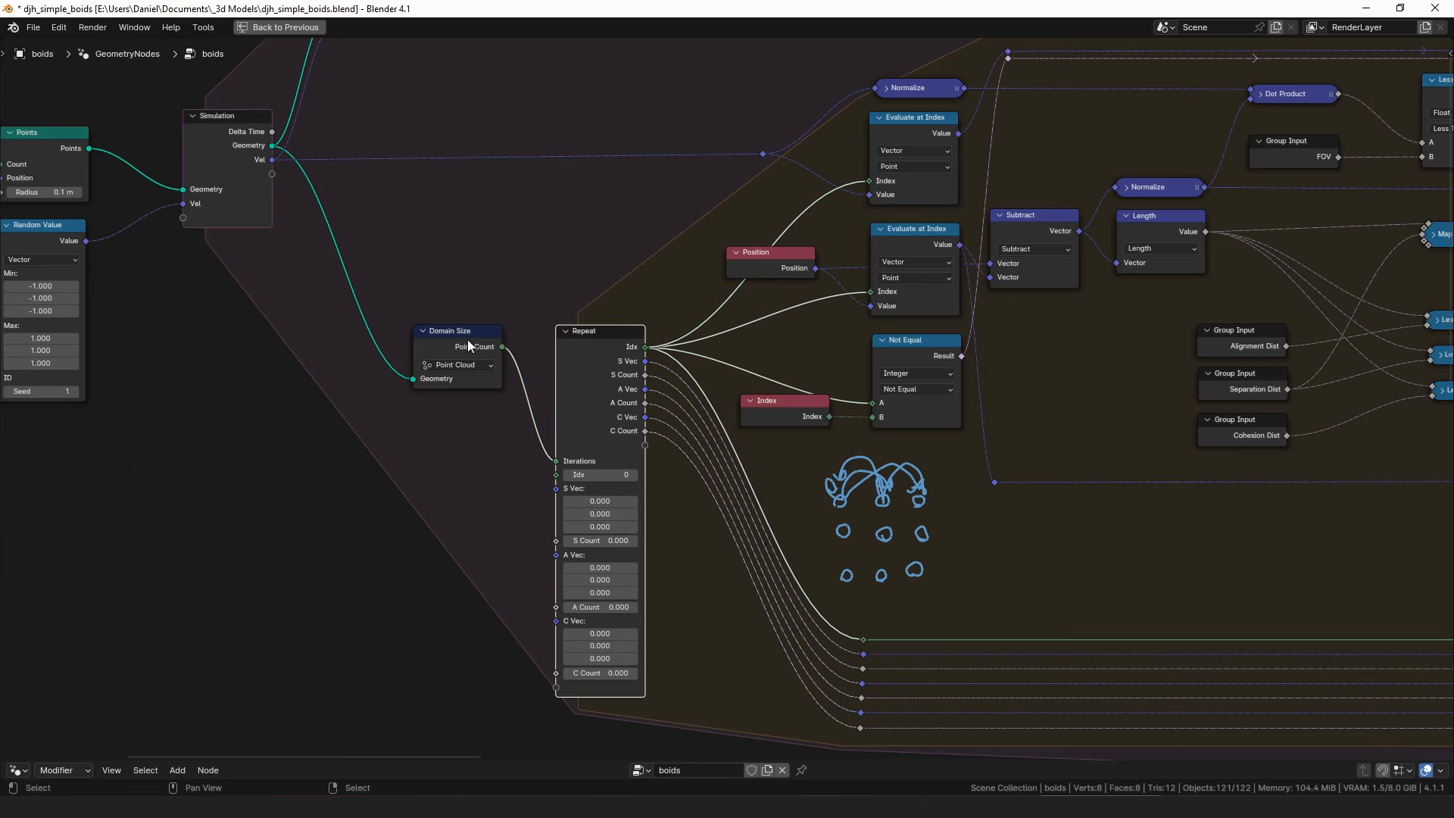
{"action": "left_click_drag", "start_coordinate": [458, 343], "coordinate": [466, 349]}
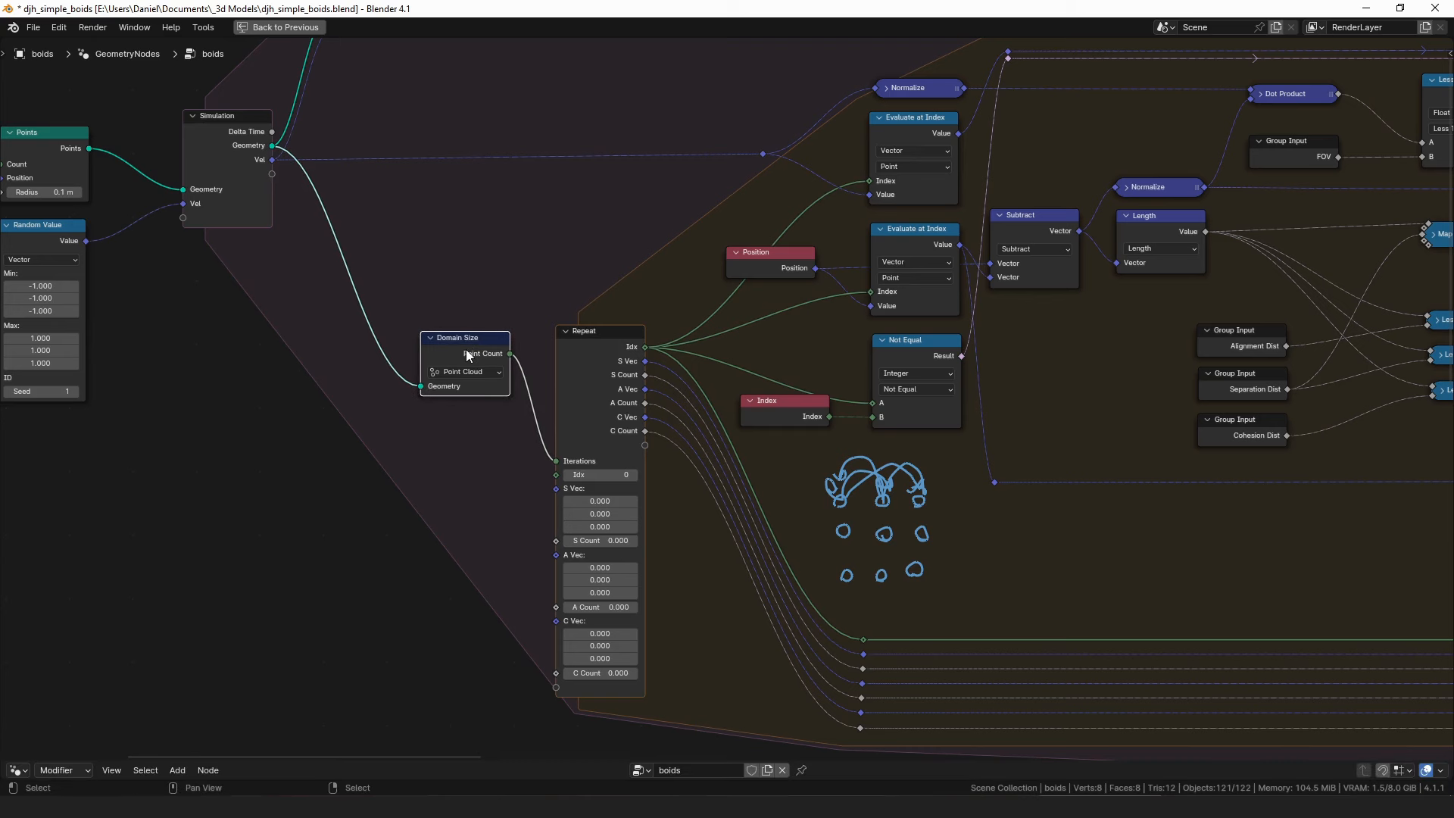
{"action": "mouse_move", "coordinate": [466, 352]}
{"action": "left_click", "coordinate": [594, 474]}
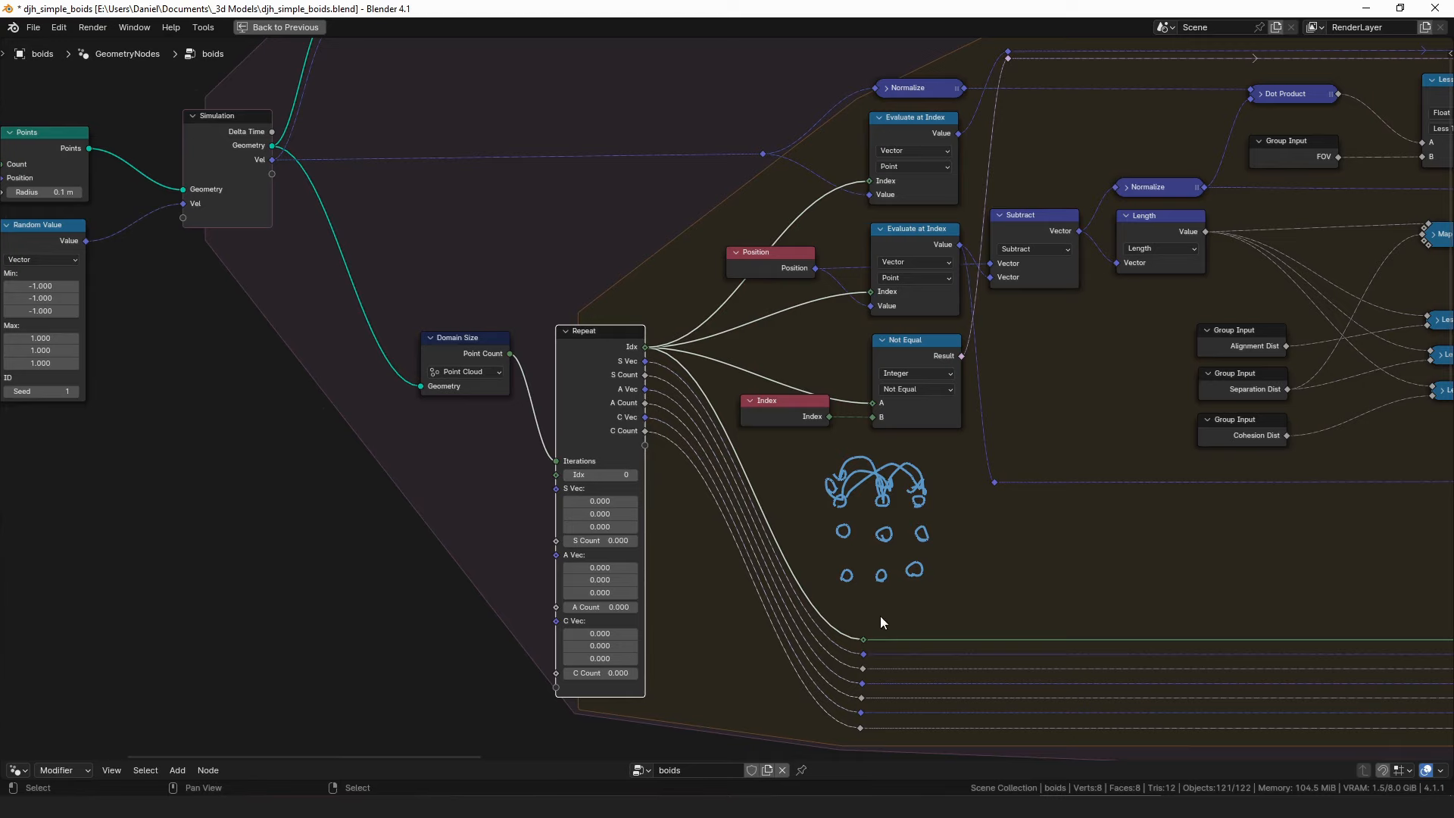
Expand the collapsed Add node feeding the Idx socket of the Repeat output node.
{"action": "scroll", "coordinate": [594, 430], "scroll_direction": "down", "scroll_amount": 3}
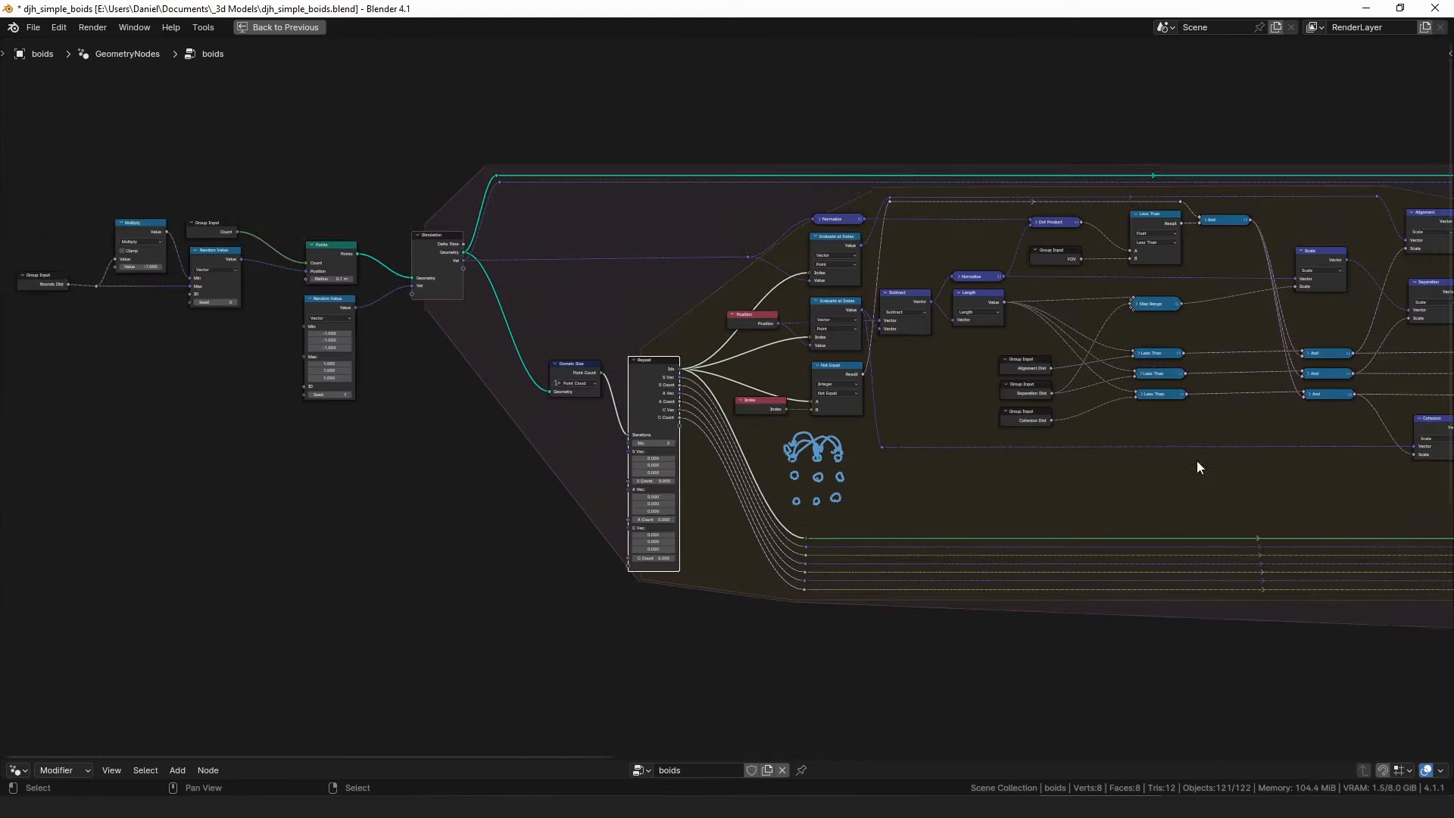
{"action": "middle_click_drag", "start_coordinate": [1196, 461], "coordinate": [348, 421]}
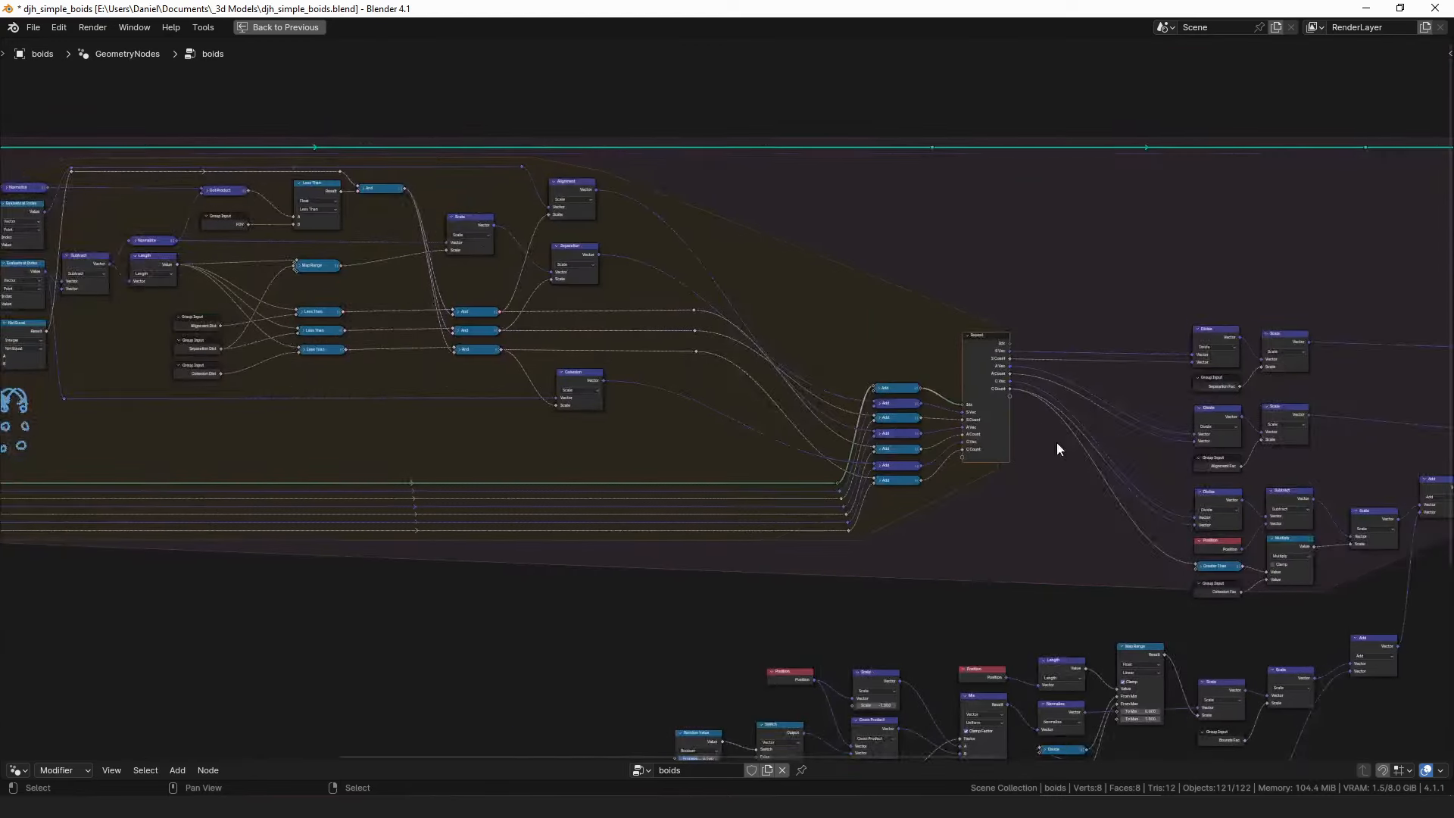
{"action": "middle_click_drag", "start_coordinate": [1057, 442], "coordinate": [890, 444]}
{"action": "scroll", "coordinate": [820, 475], "scroll_direction": "up", "scroll_amount": 5}
{"action": "left_click", "coordinate": [688, 375]}
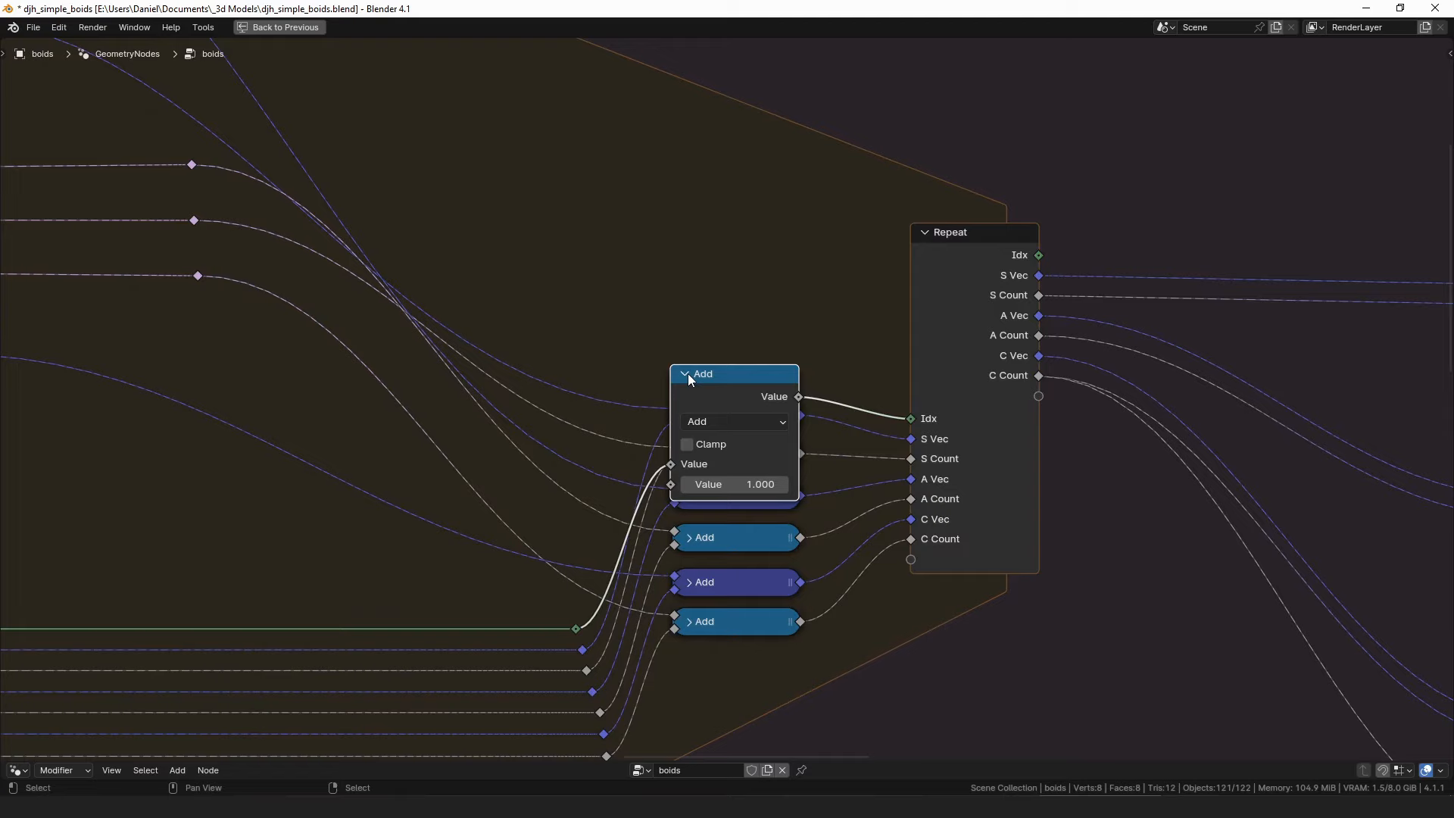
Collapse the Add node that feeds the Idx socket of the Repeat output node.
{"action": "left_click", "coordinate": [688, 374]}
{"action": "scroll", "coordinate": [943, 420], "scroll_direction": "down", "scroll_amount": 5}
{"action": "middle_click_drag", "start_coordinate": [267, 408], "coordinate": [813, 358]}
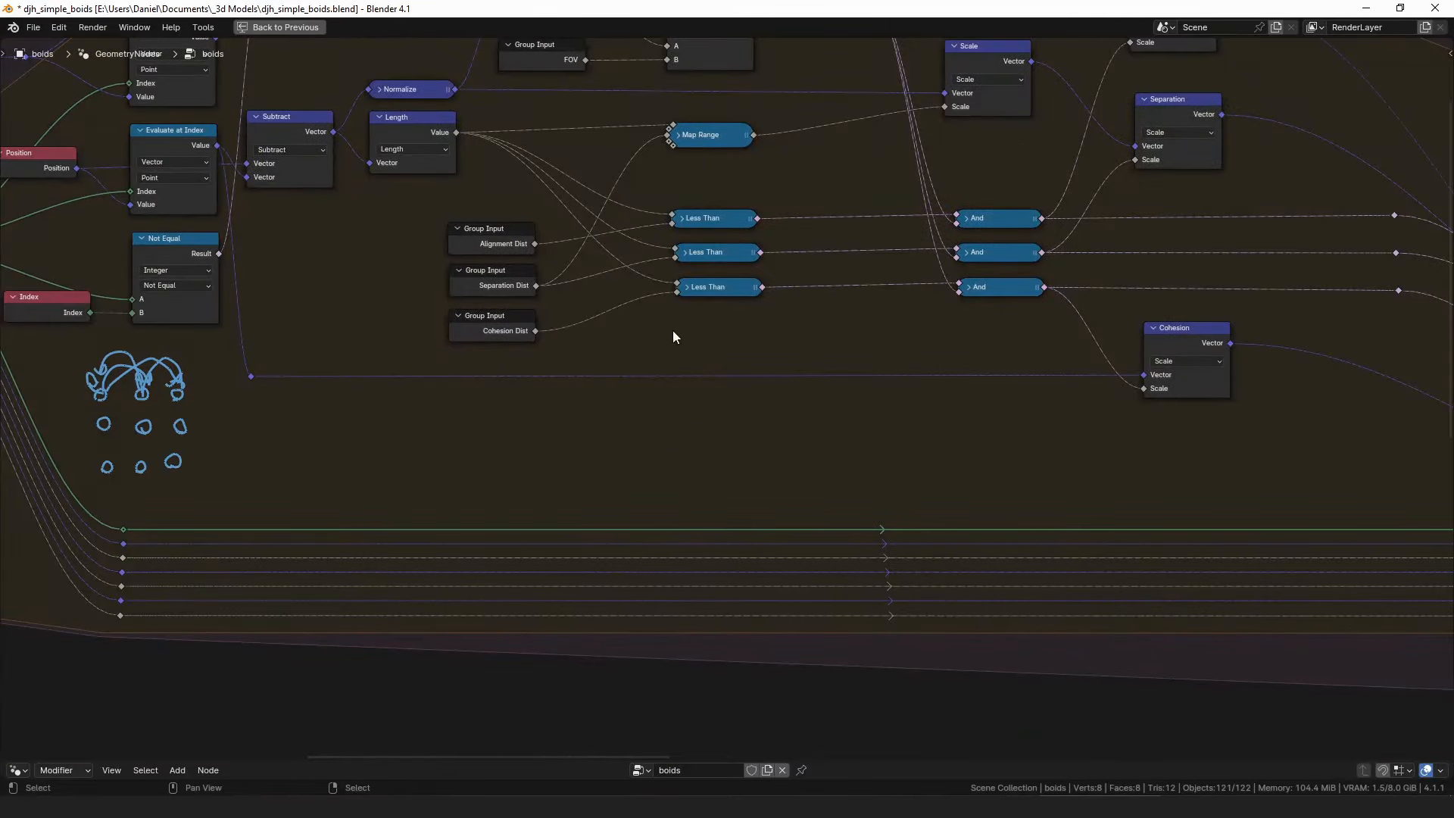
{"action": "middle_click_drag", "start_coordinate": [136, 331], "coordinate": [582, 378]}
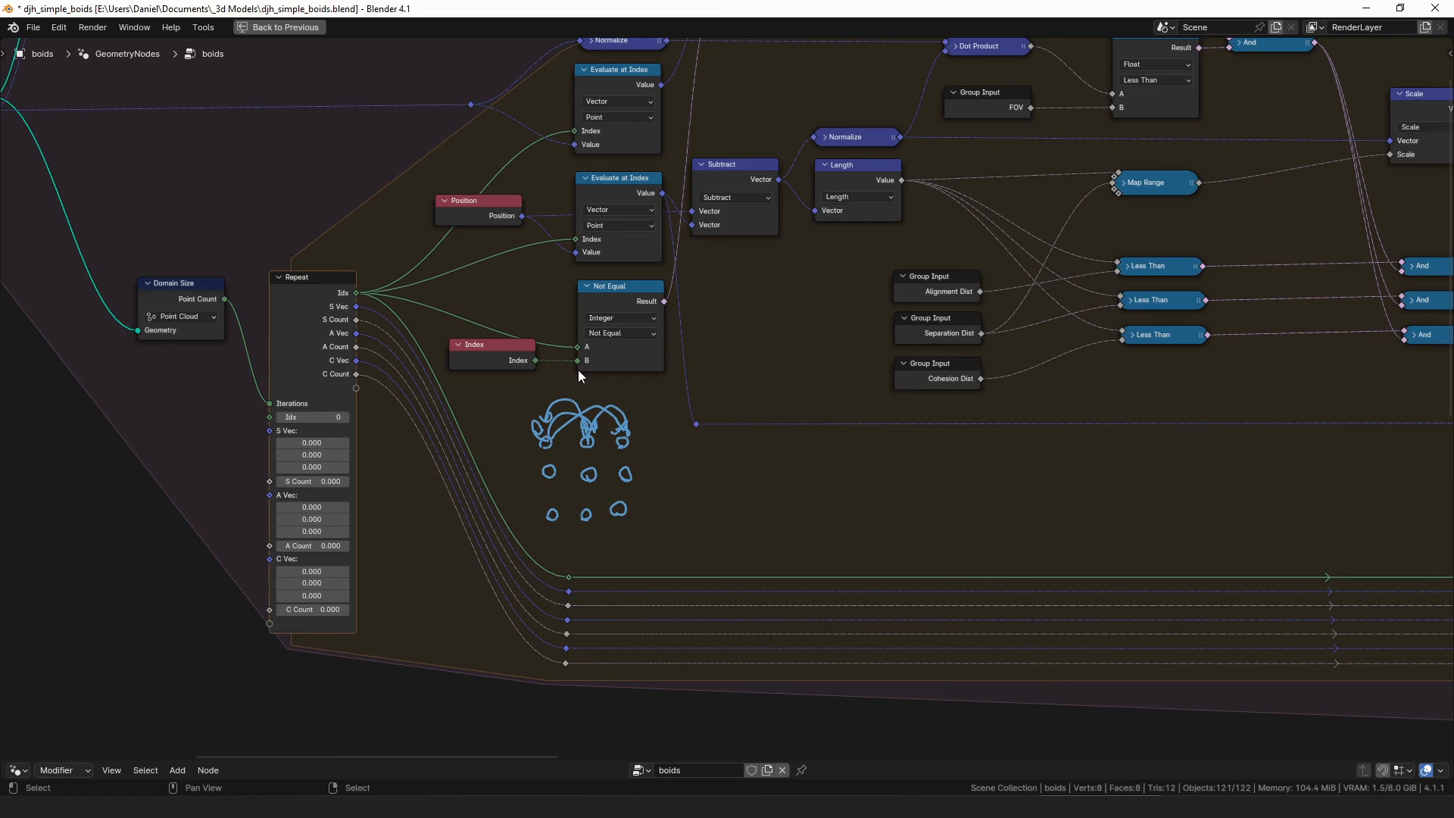
Delete the annotation layer that holds the circle-grid sketch.
{"action": "left_click_drag", "start_coordinate": [480, 347], "coordinate": [475, 346]}
{"action": "key", "text": "n"}
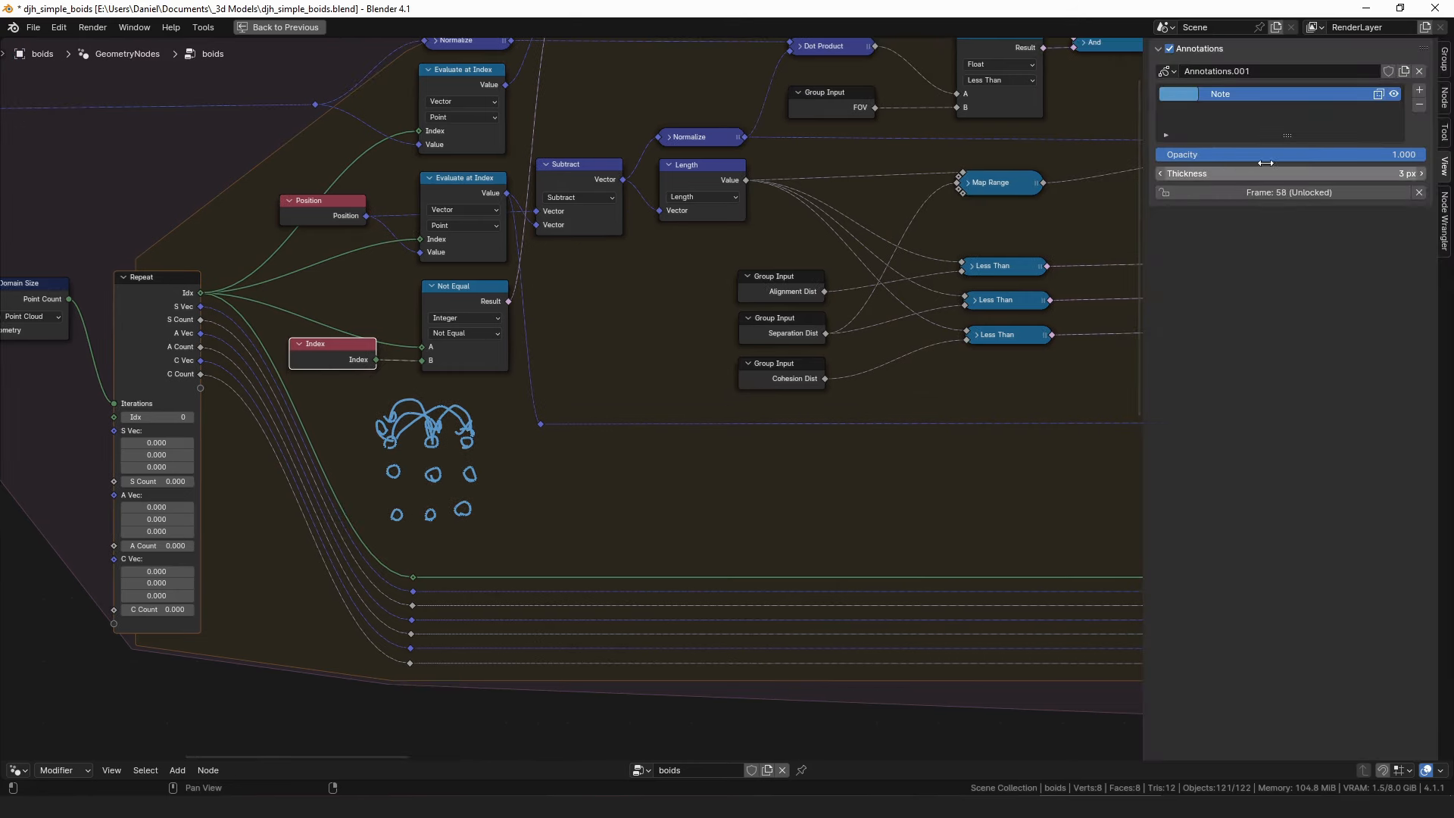
{"action": "left_click", "coordinate": [1418, 107]}
{"action": "key", "text": "n"}
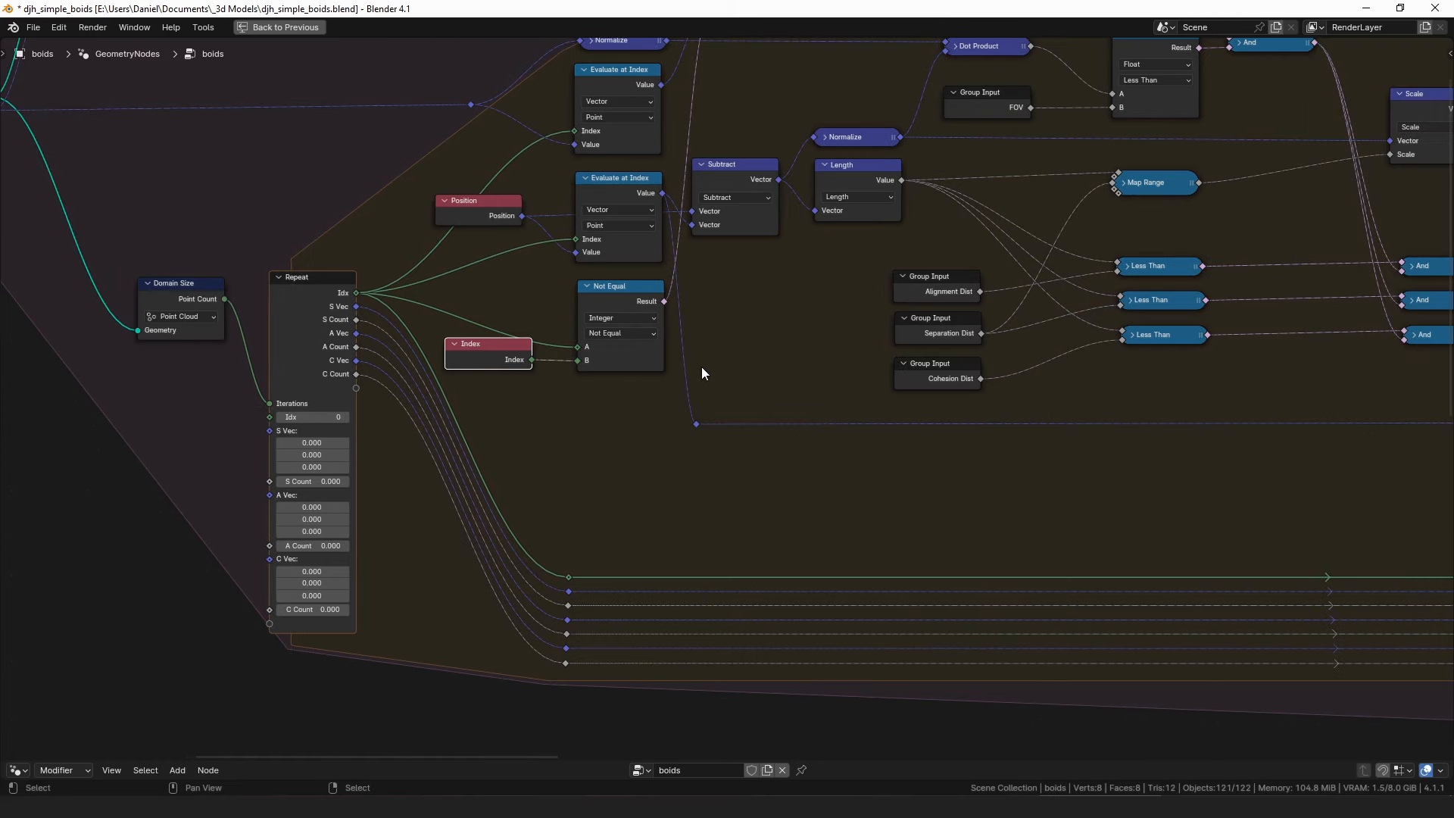
Examine the two Evaluate at Index nodes driven by the Repeat Idx output and the Position and simulation Vel data they read.
{"action": "middle_click_drag", "start_coordinate": [647, 302], "coordinate": [650, 391]}
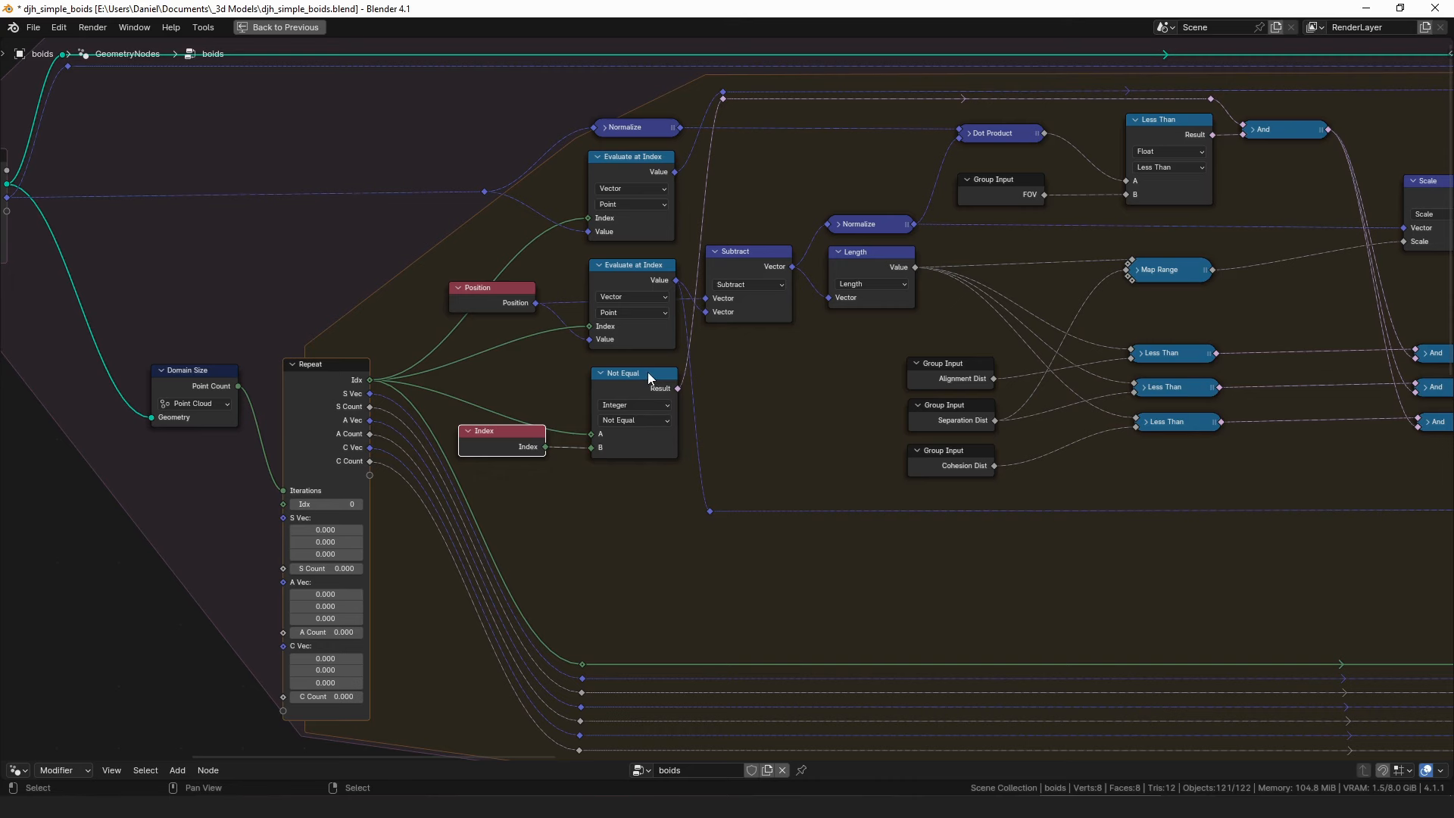
{"action": "middle_click_drag", "start_coordinate": [658, 379], "coordinate": [702, 418]}
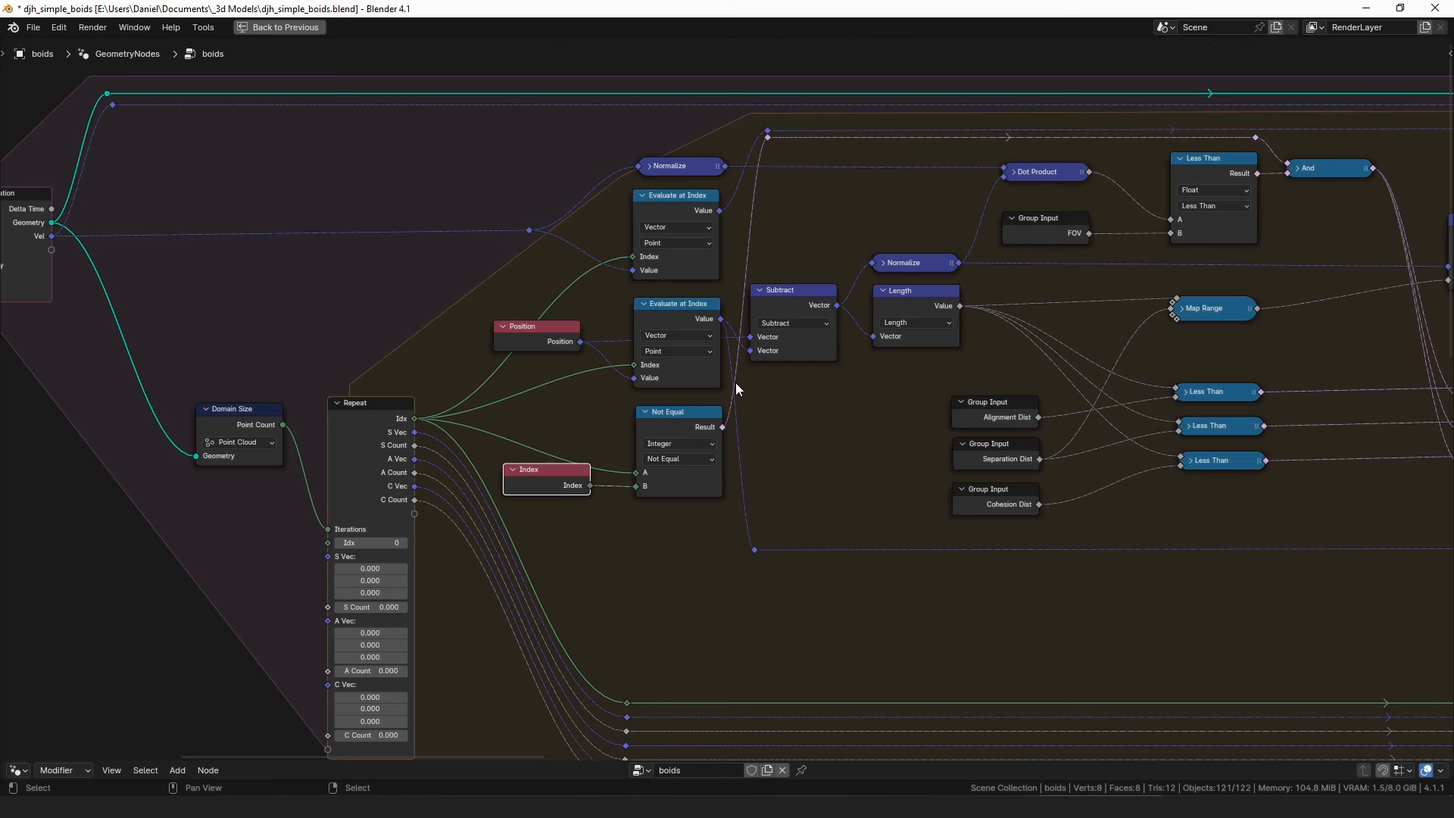
{"action": "middle_click_drag", "start_coordinate": [487, 407], "coordinate": [593, 328]}
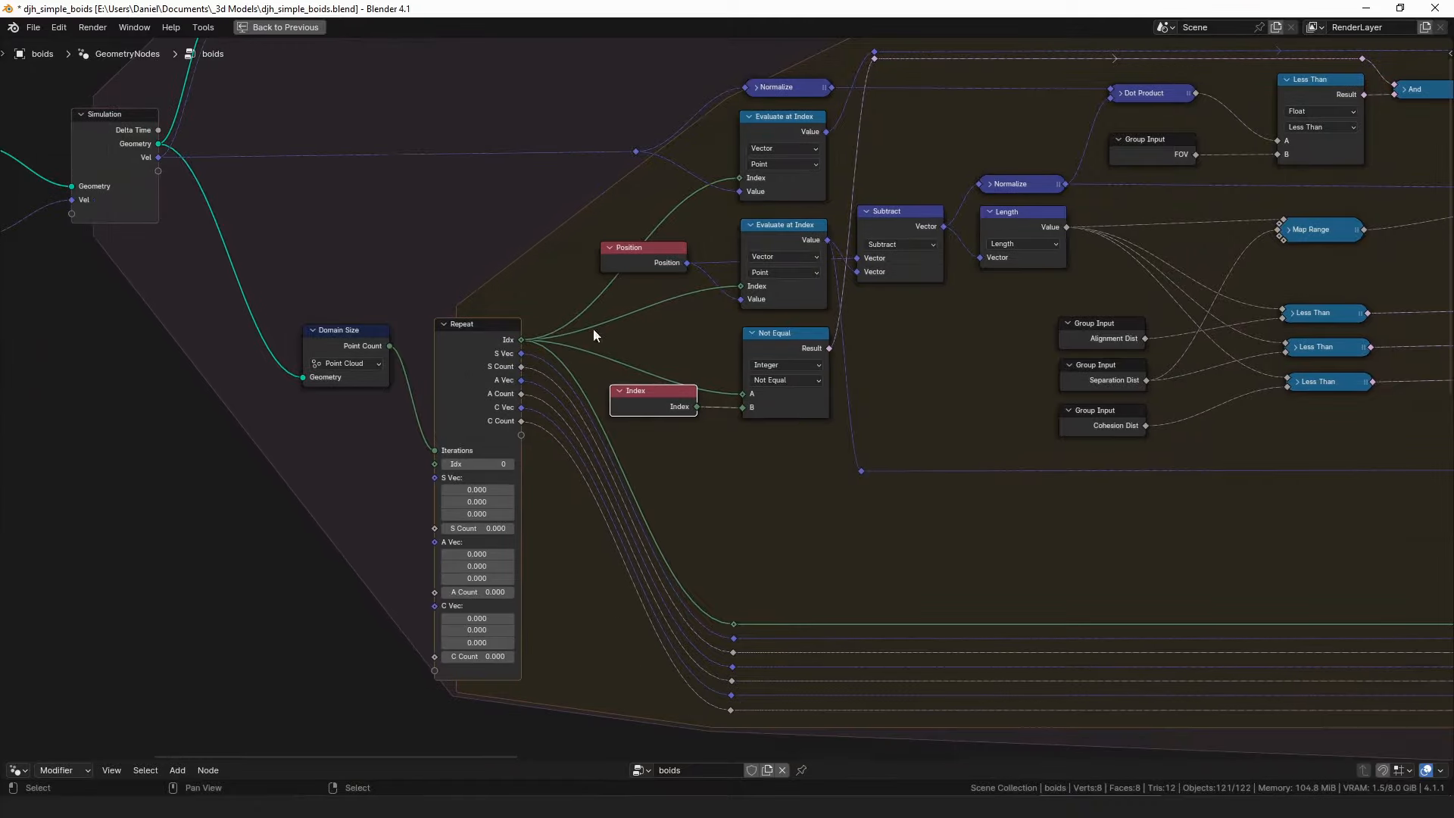
{"action": "scroll", "coordinate": [594, 329], "scroll_direction": "up", "scroll_amount": 4}
{"action": "middle_click_drag", "start_coordinate": [791, 168], "coordinate": [759, 236]}
{"action": "left_click_drag", "start_coordinate": [599, 276], "coordinate": [596, 267]}
{"action": "left_click_drag", "start_coordinate": [771, 244], "coordinate": [768, 240]}
{"action": "left_click_drag", "start_coordinate": [417, 384], "coordinate": [621, 330]}
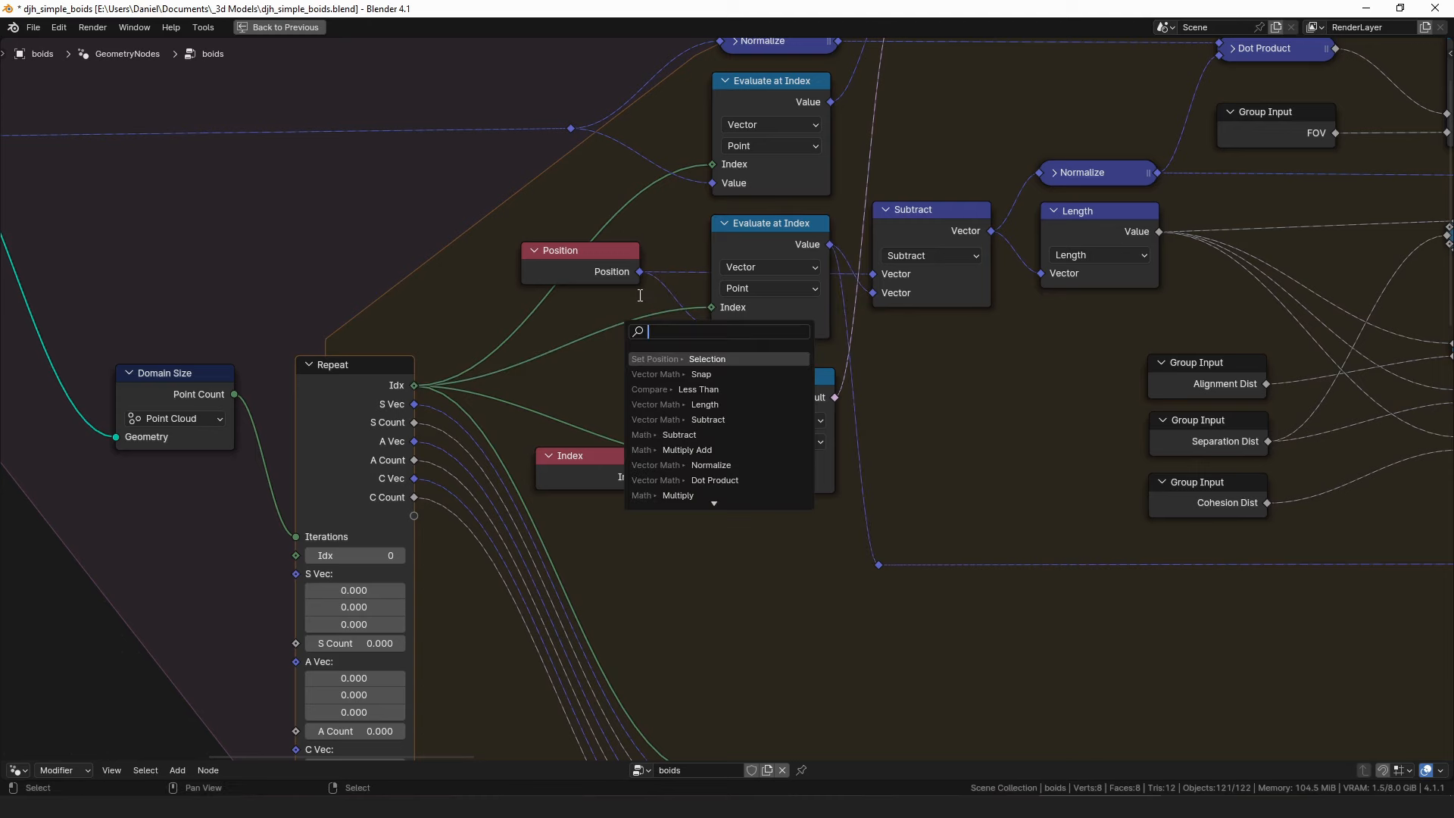
{"action": "middle_click_drag", "start_coordinate": [603, 208], "coordinate": [568, 293]}
{"action": "left_click_drag", "start_coordinate": [741, 186], "coordinate": [740, 189]}
{"action": "left_click", "coordinate": [418, 454]}
{"action": "right_click", "coordinate": [470, 347]}
{"action": "middle_click_drag", "start_coordinate": [330, 292], "coordinate": [740, 295]}
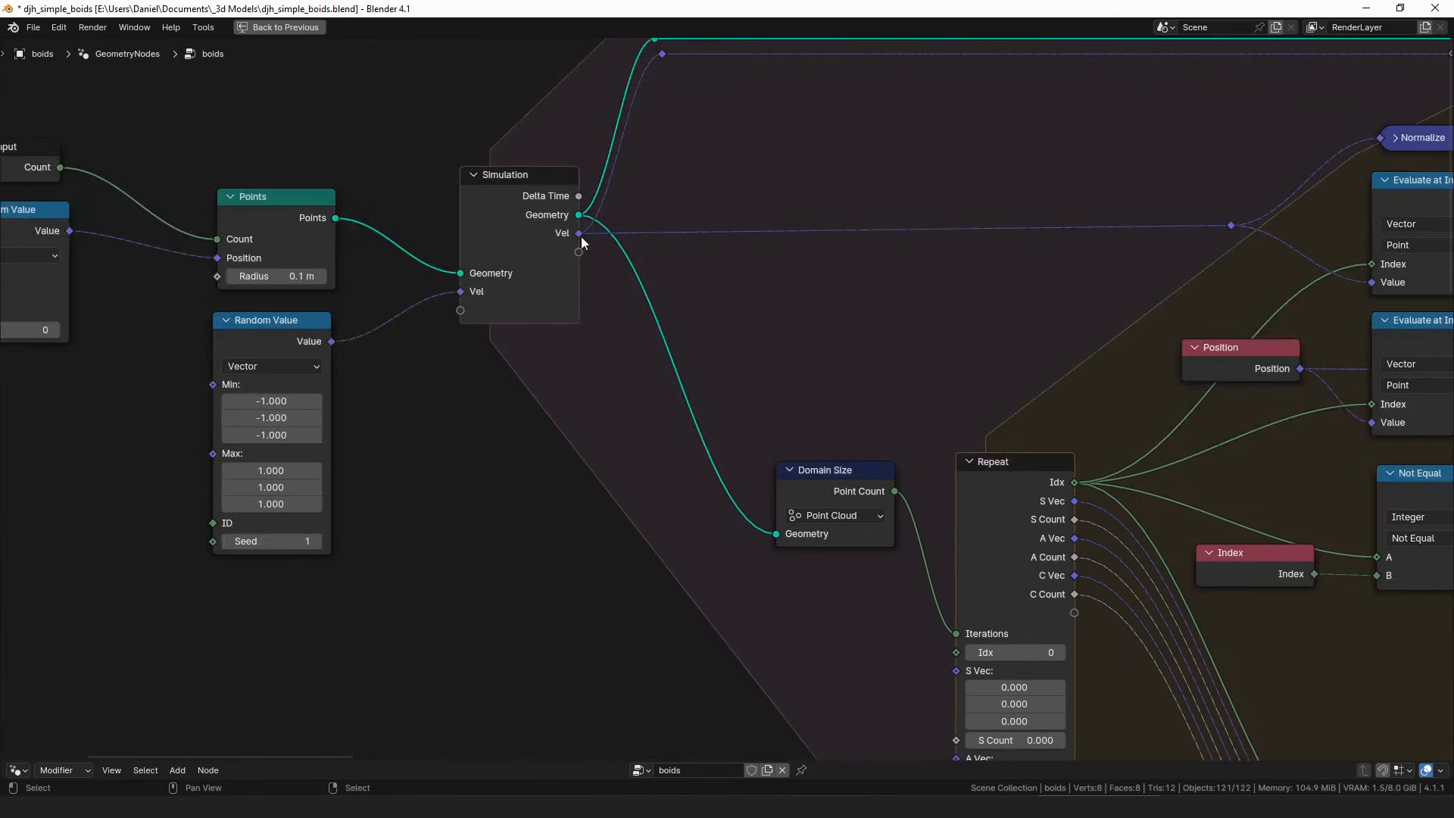
{"action": "middle_click_drag", "start_coordinate": [1250, 231], "coordinate": [356, 256]}
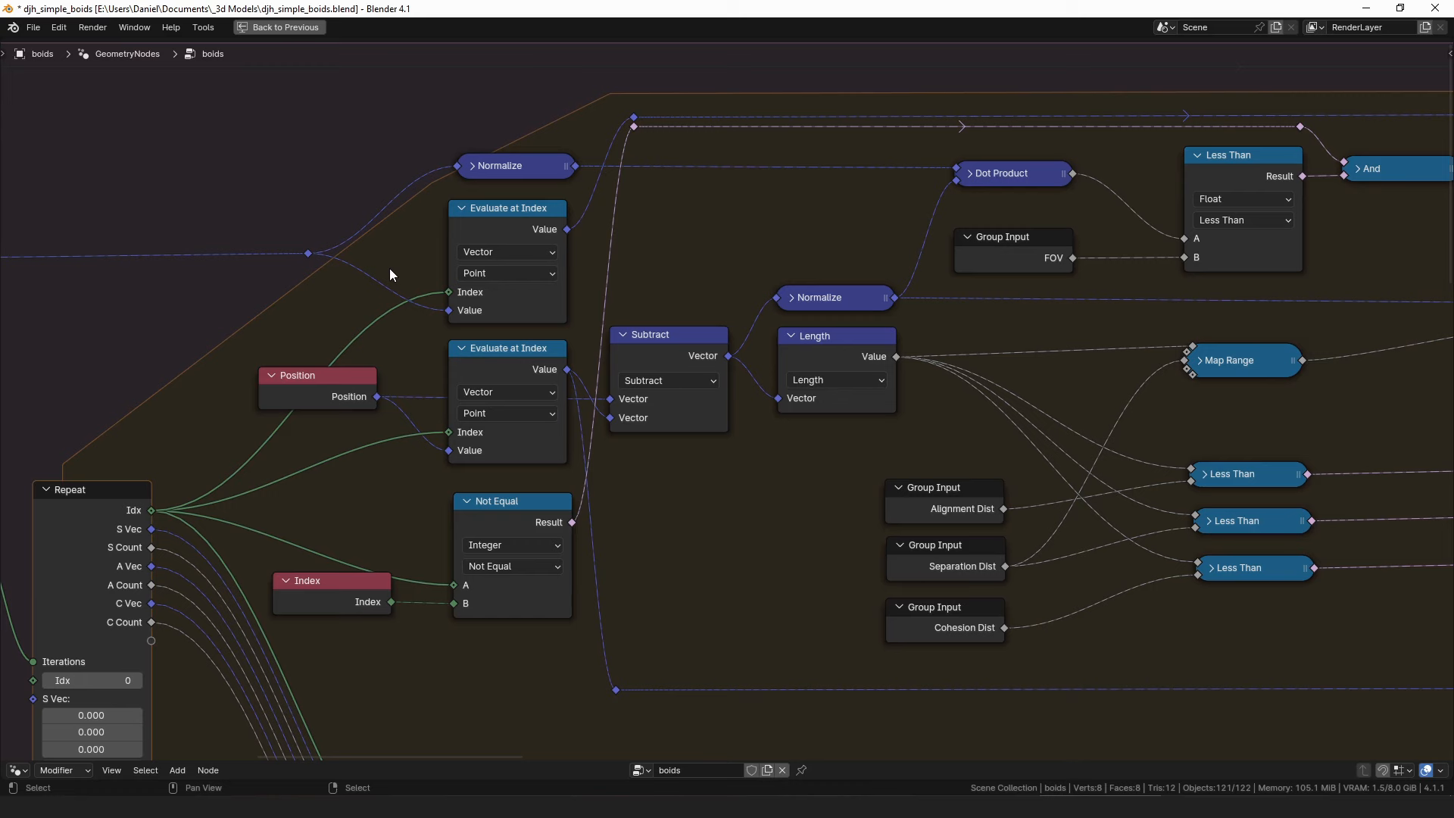
{"action": "middle_click_drag", "start_coordinate": [261, 536], "coordinate": [306, 413]}
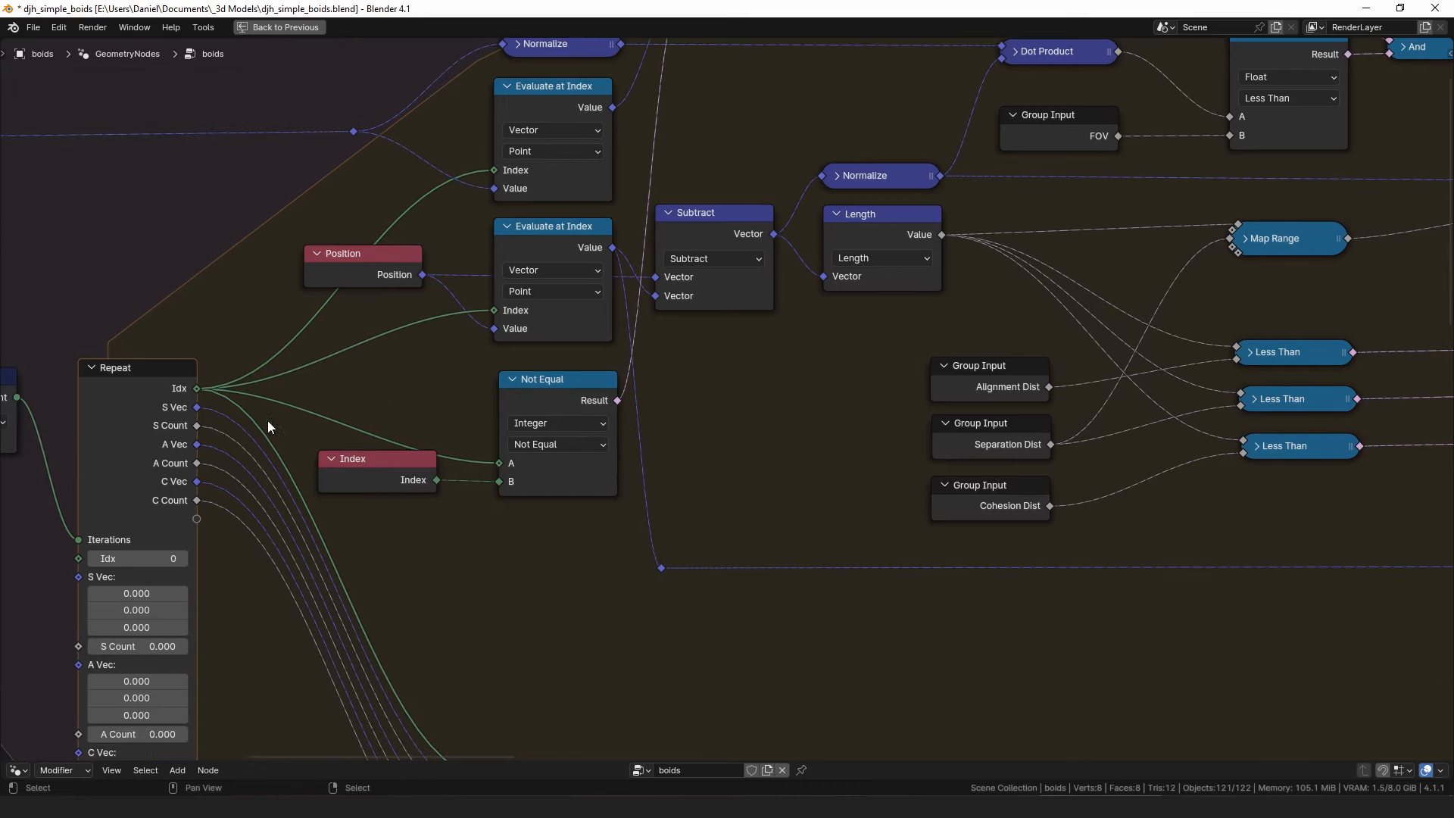
Examine how the Index, Not Equal, Evaluate at Index and Subtract nodes compare each point with the indexed one, up to the Length node.
{"action": "left_click_drag", "start_coordinate": [394, 476], "coordinate": [387, 487]}
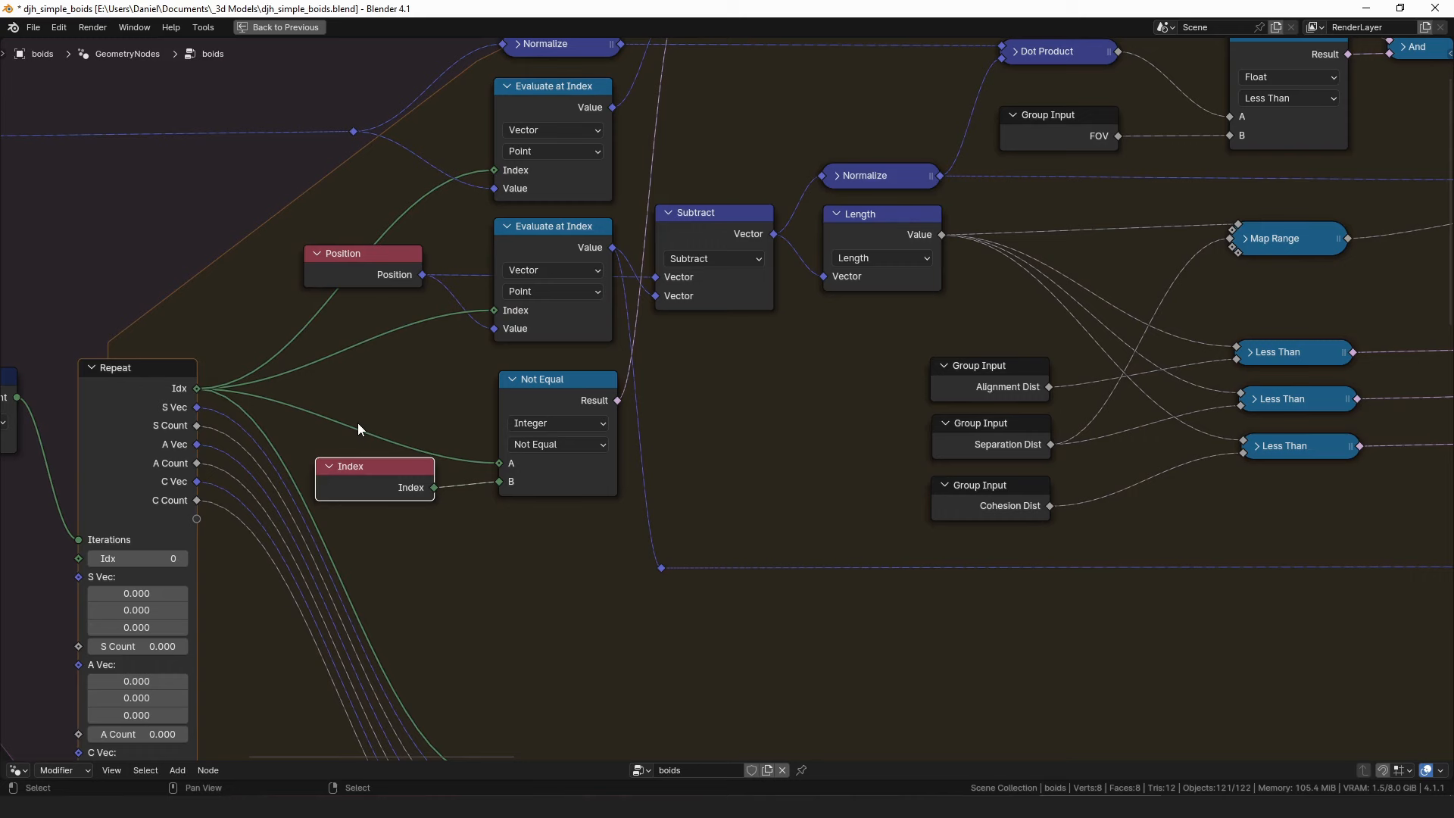
{"action": "middle_click_drag", "start_coordinate": [426, 266], "coordinate": [406, 343]}
{"action": "left_click_drag", "start_coordinate": [401, 350], "coordinate": [638, 356]}
{"action": "left_click_drag", "start_coordinate": [681, 291], "coordinate": [679, 300]}
{"action": "left_click_drag", "start_coordinate": [529, 305], "coordinate": [532, 305]}
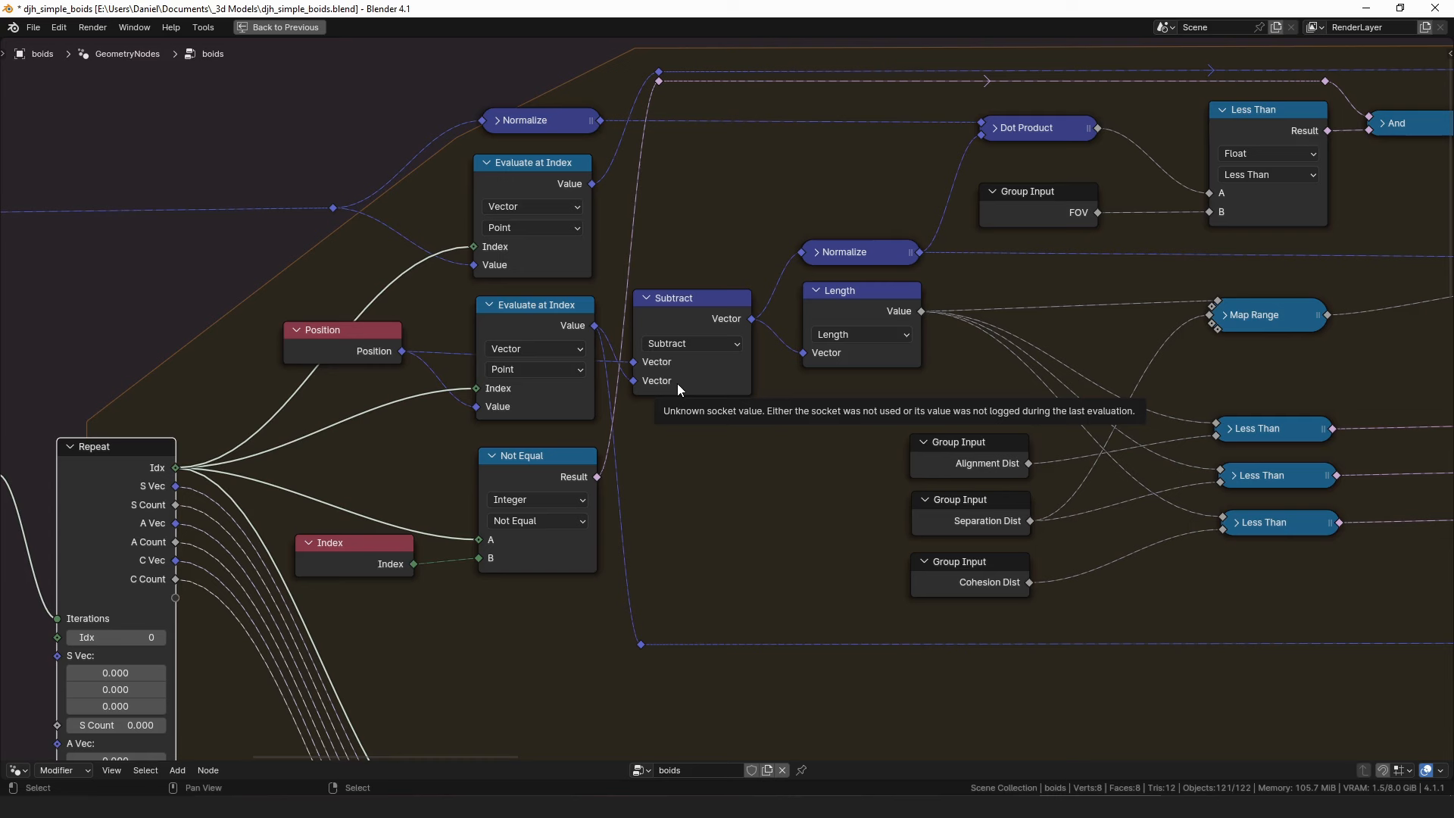
{"action": "left_click_drag", "start_coordinate": [362, 548], "coordinate": [363, 551]}
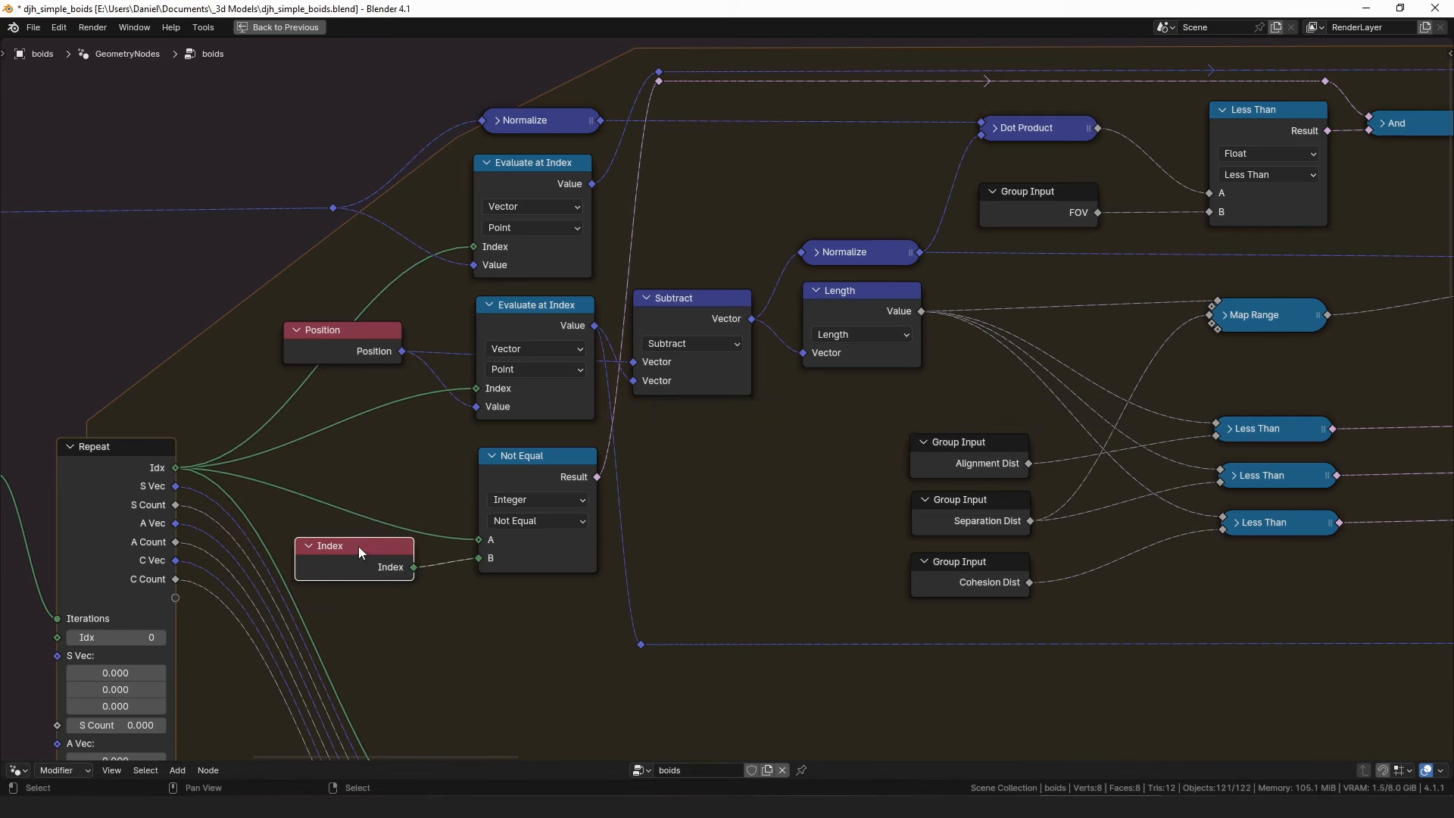
{"action": "left_click_drag", "start_coordinate": [547, 312], "coordinate": [542, 320]}
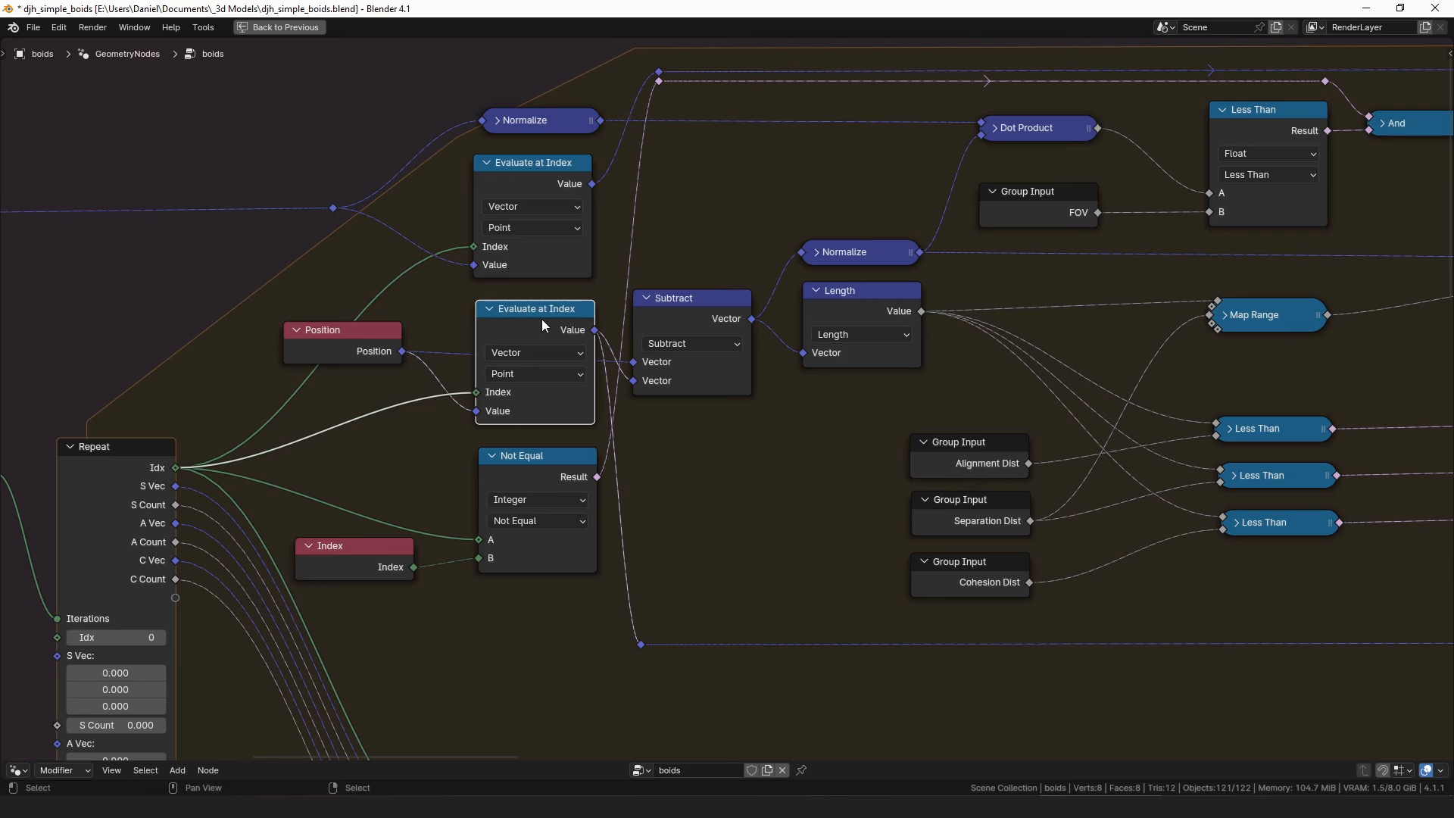
{"action": "mouse_move", "coordinate": [173, 469]}
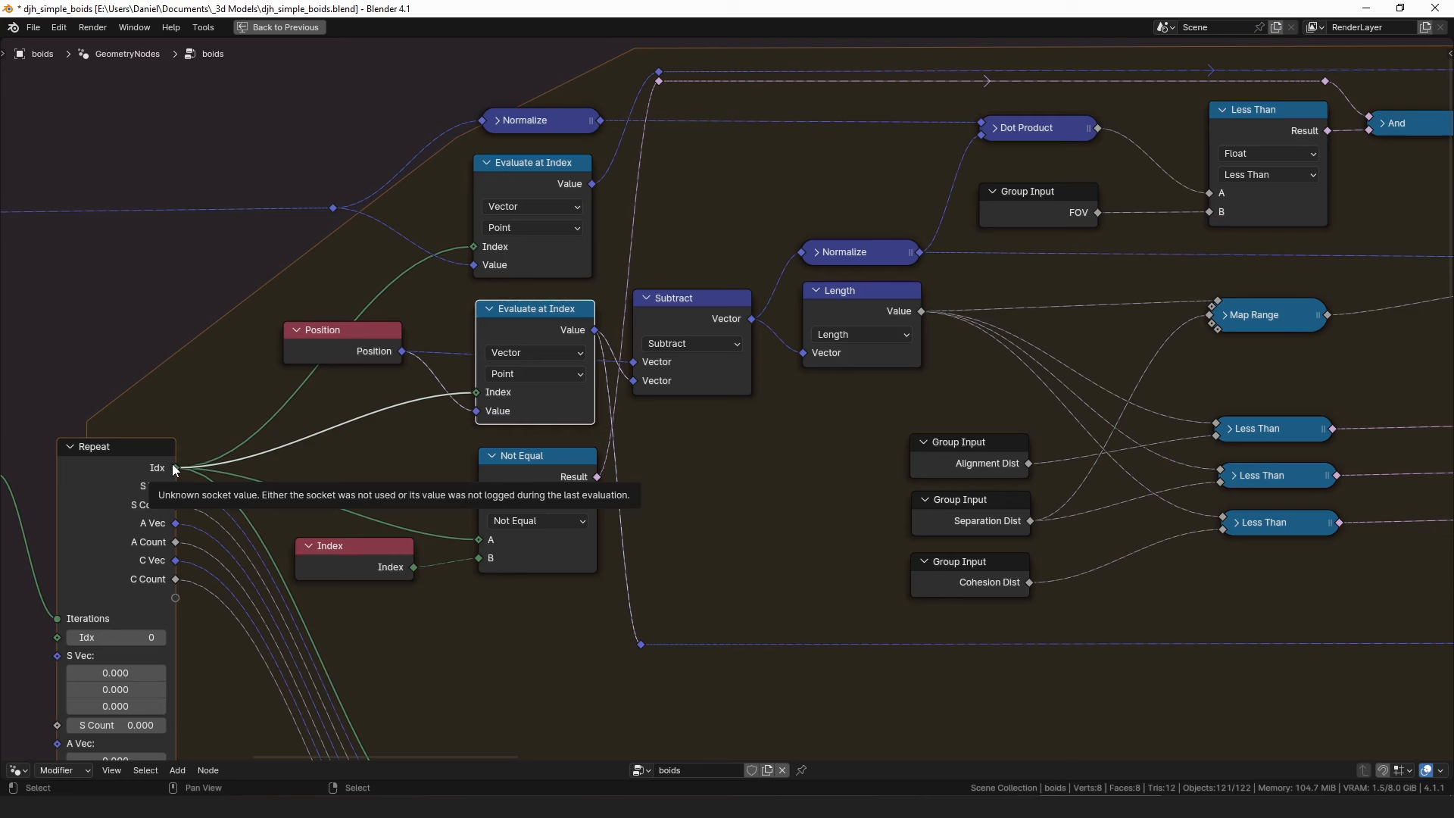
{"action": "left_click_drag", "start_coordinate": [697, 314], "coordinate": [698, 321]}
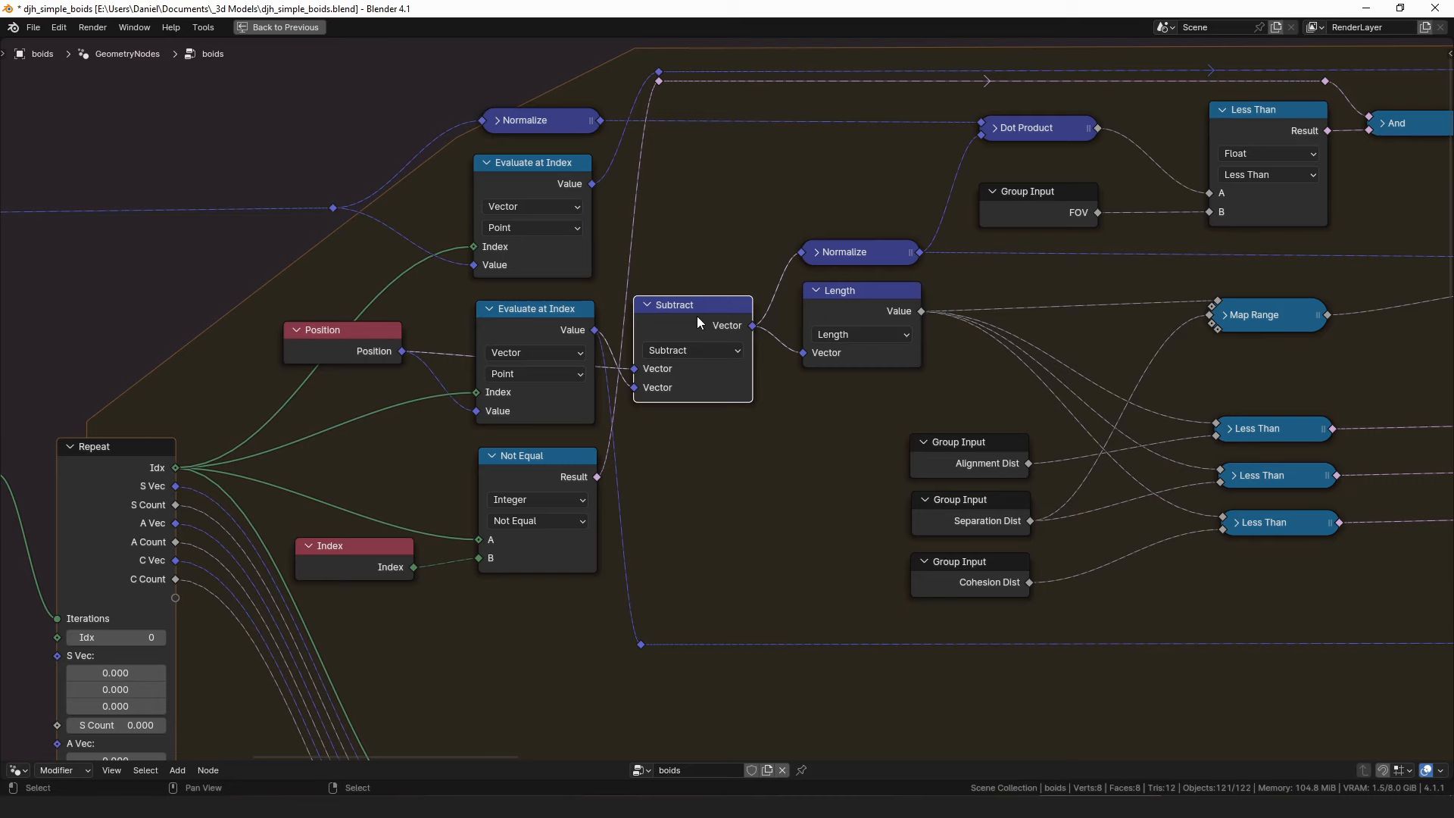
{"action": "middle_click_drag", "start_coordinate": [812, 312], "coordinate": [653, 303]}
{"action": "left_click_drag", "start_coordinate": [705, 296], "coordinate": [697, 311]}
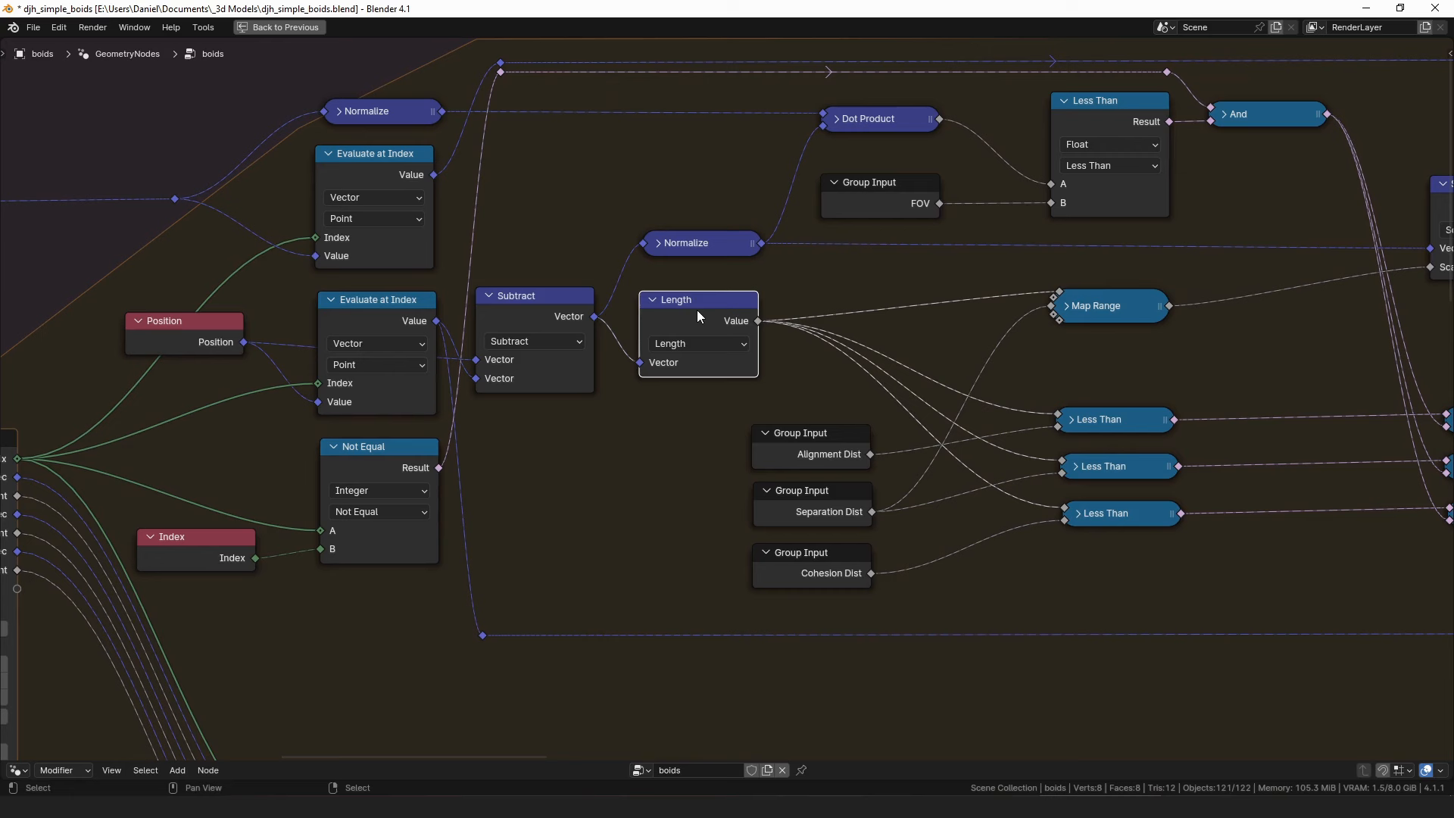
Reposition the Alignment, Separation and Cohesion Dist input nodes and their three Less Than nodes so each pair lines up.
{"action": "middle_click_drag", "start_coordinate": [826, 458], "coordinate": [562, 397]}
{"action": "left_click_drag", "start_coordinate": [562, 397], "coordinate": [564, 385]}
{"action": "left_click_drag", "start_coordinate": [576, 448], "coordinate": [577, 438]}
{"action": "left_click_drag", "start_coordinate": [585, 494], "coordinate": [592, 471]}
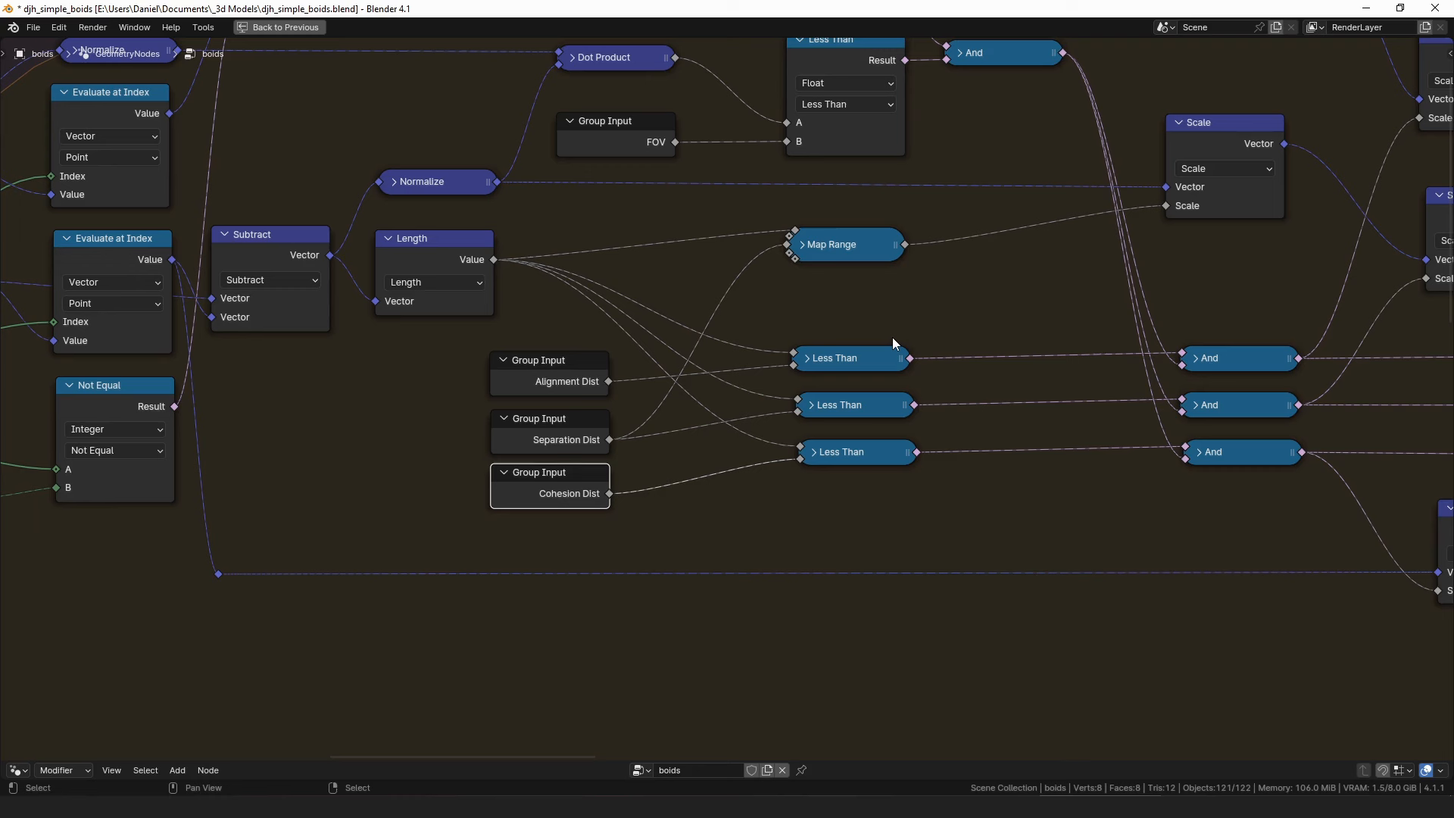
{"action": "left_click_drag", "start_coordinate": [850, 455], "coordinate": [846, 471]}
{"action": "left_click_drag", "start_coordinate": [846, 406], "coordinate": [840, 426]}
{"action": "left_click_drag", "start_coordinate": [850, 359], "coordinate": [846, 381]}
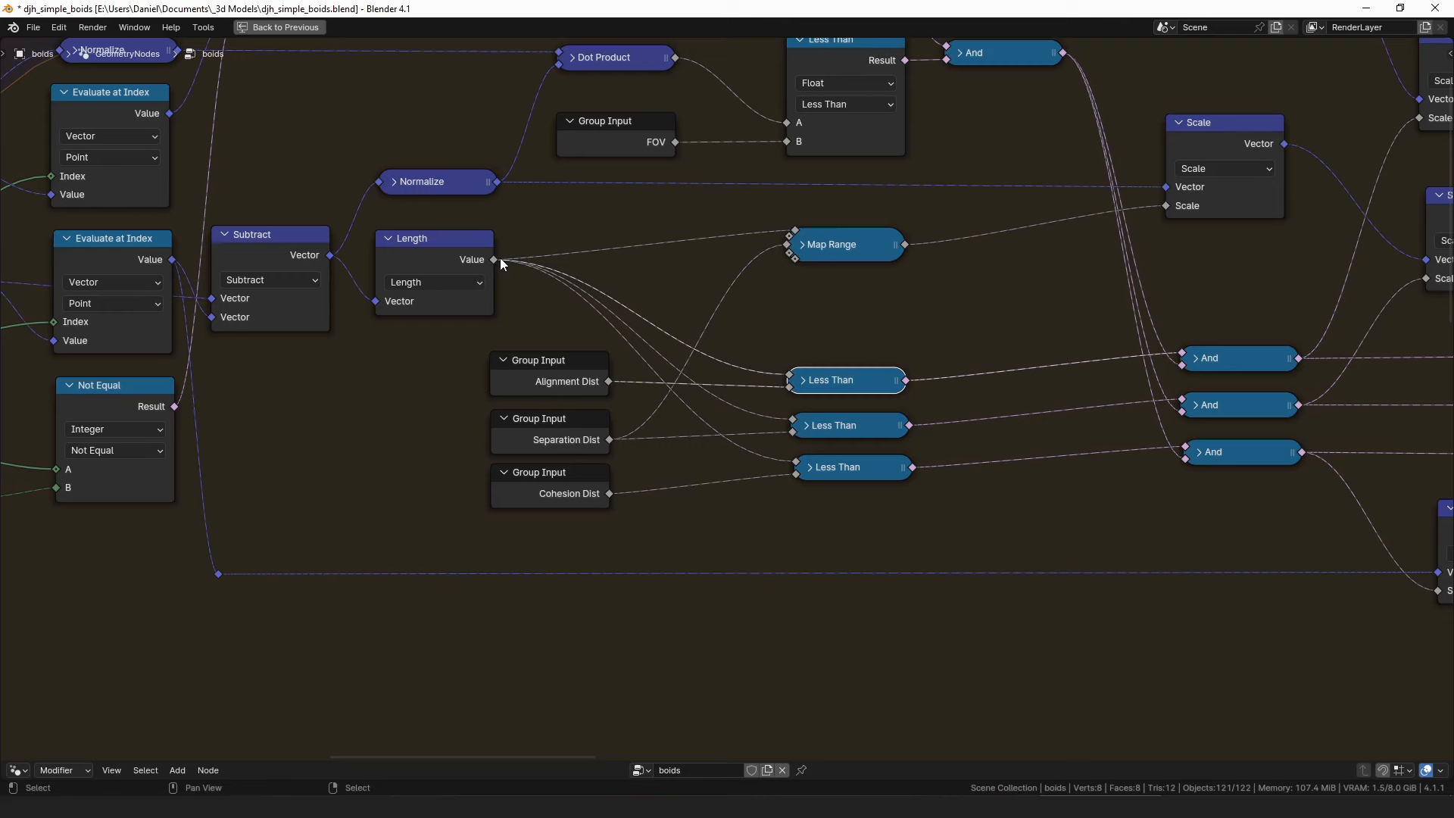
{"action": "left_click_drag", "start_coordinate": [843, 385], "coordinate": [843, 378]}
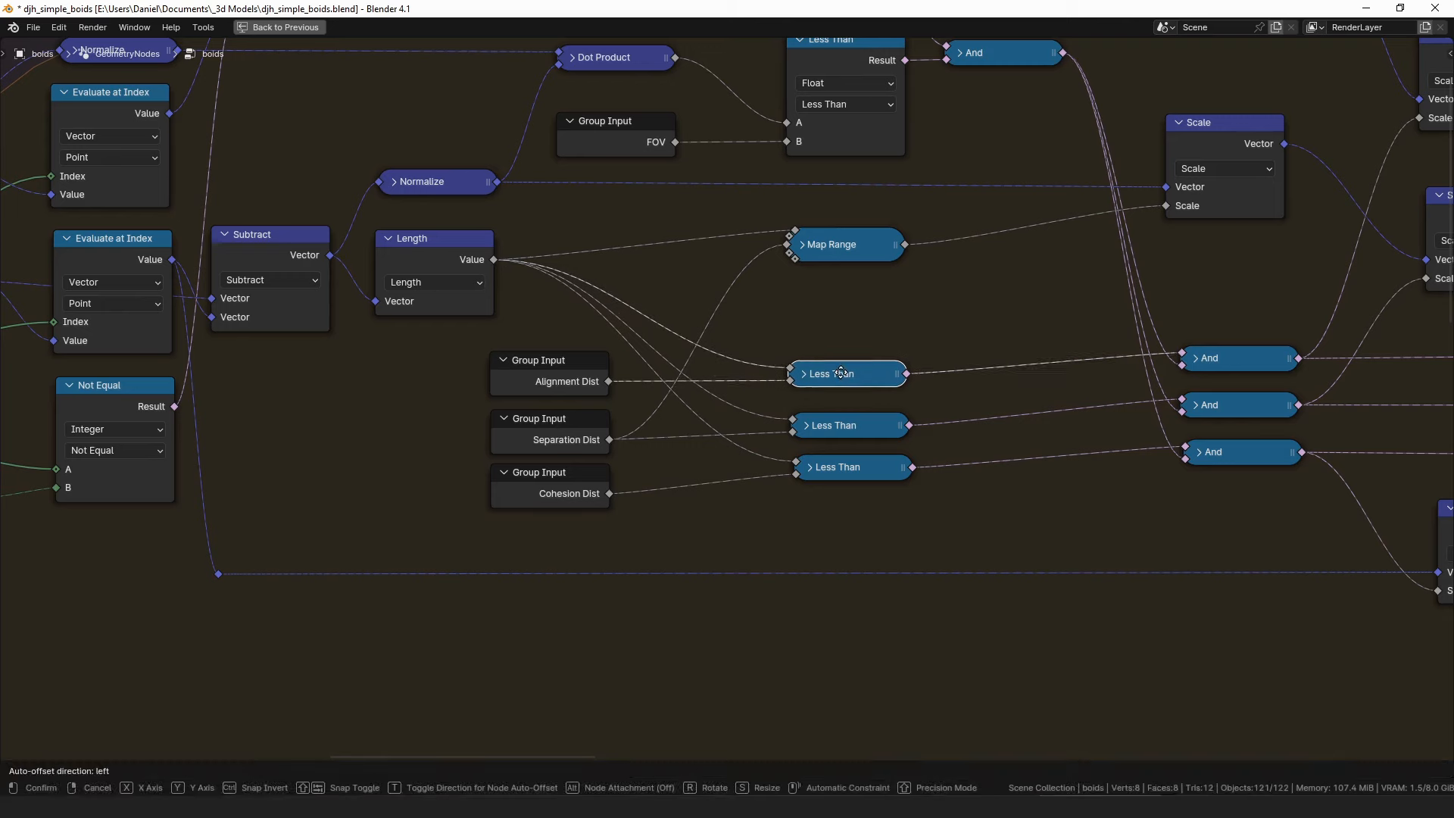
{"action": "left_click_drag", "start_coordinate": [577, 375], "coordinate": [584, 370]}
{"action": "left_click_drag", "start_coordinate": [570, 433], "coordinate": [571, 429]}
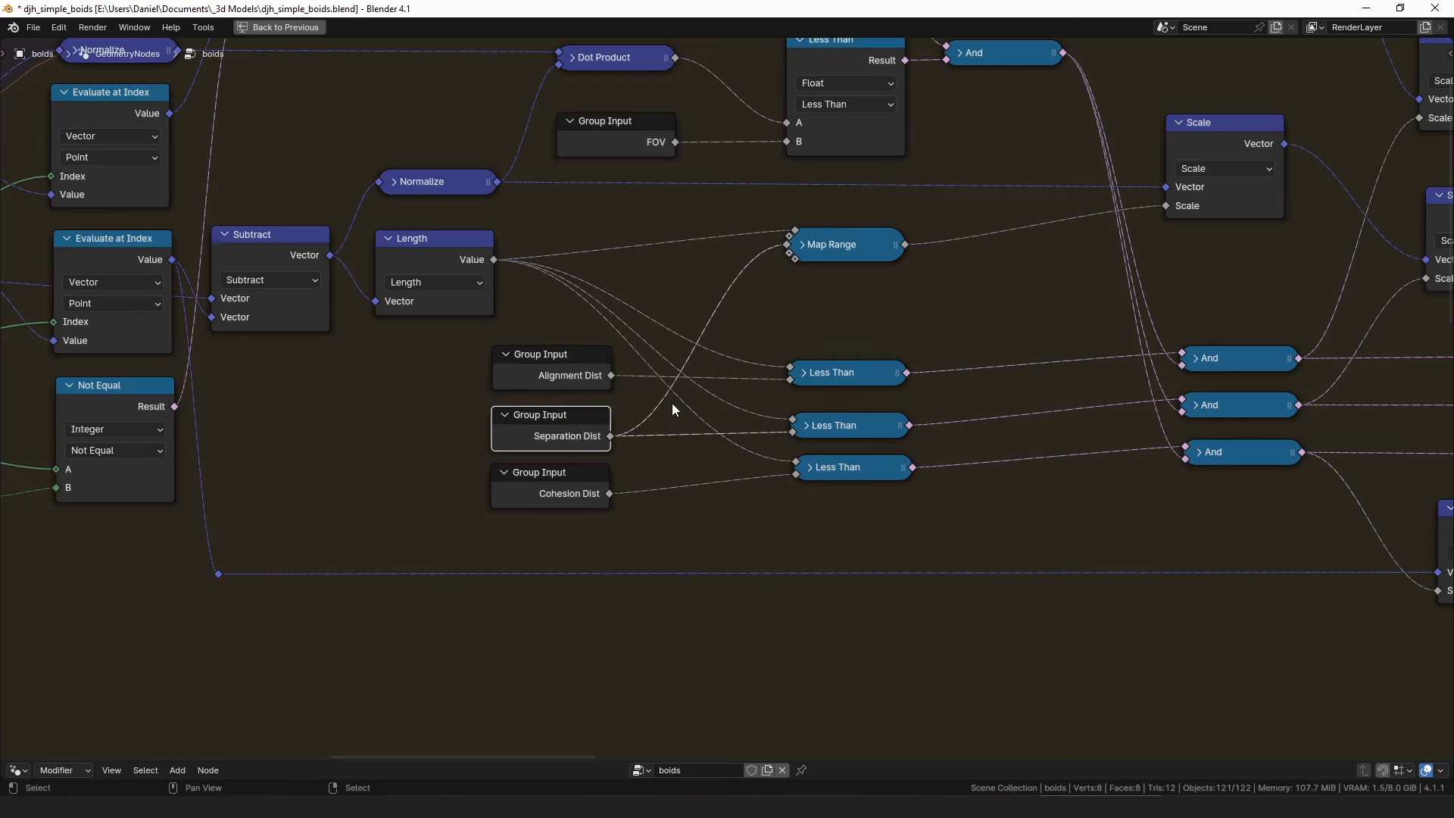
Sketch a small circle with a horizontal arrow pointing right in the empty space below the distance comparison nodes.
{"action": "key", "text": "ctrl+space"}
{"action": "key", "text": "ctrl+space"}
{"action": "middle_click_drag", "start_coordinate": [851, 625], "coordinate": [834, 553], "text": "shift"}
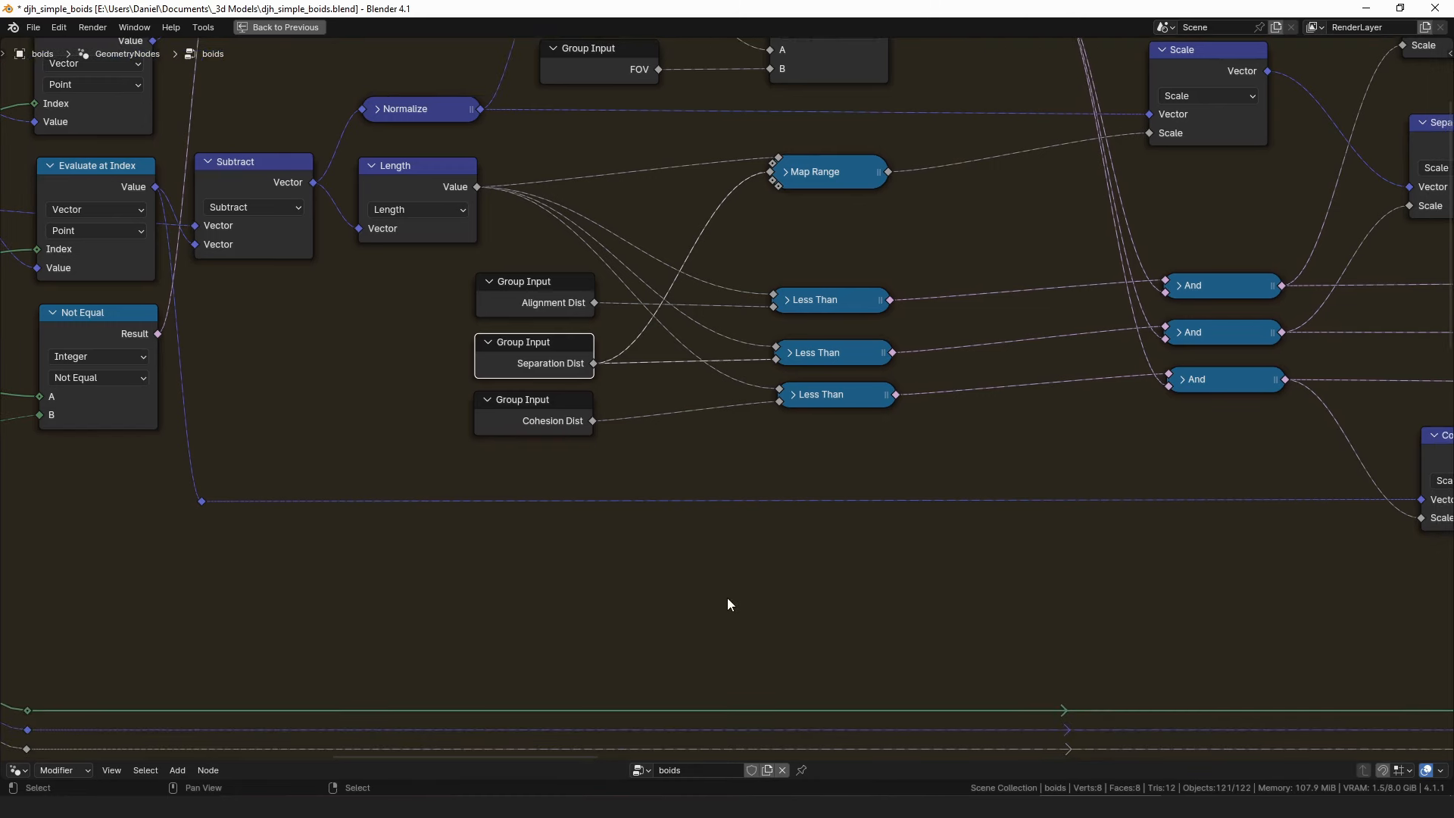
{"action": "left_click_drag", "start_coordinate": [705, 600], "coordinate": [774, 614]}
{"action": "mouse_move", "coordinate": [688, 668]}
{"action": "left_mouse_down"}
{"action": "mouse_move", "coordinate": [737, 521]}
{"action": "mouse_move", "coordinate": [697, 669]}
{"action": "left_mouse_up"}
{"action": "key", "text": "ctrl+z"}
Try to sketch a half-round field of view in front of the small circle, around its arrow.
{"action": "mouse_move", "coordinate": [709, 599]}
{"action": "left_mouse_down"}
{"action": "mouse_move", "coordinate": [697, 527]}
{"action": "mouse_move", "coordinate": [715, 690]}
{"action": "left_mouse_up"}
{"action": "left_click_drag", "start_coordinate": [697, 524], "coordinate": [716, 690]}
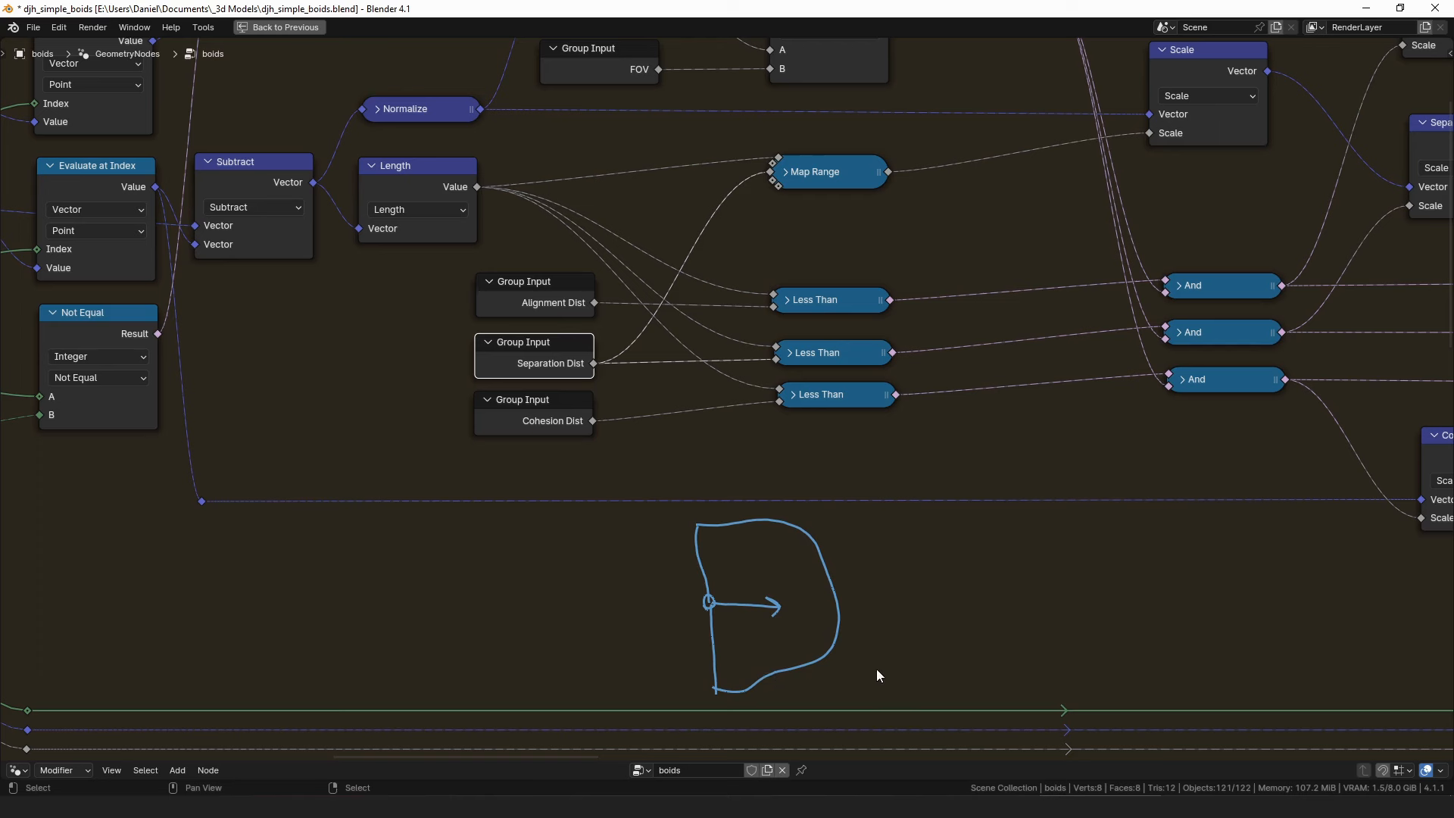
{"action": "key", "text": "ctrl+z"}
{"action": "key", "text": "ctrl+z"}
{"action": "key", "text": "ctrl+z"}
{"action": "mouse_move", "coordinate": [709, 602]}
{"action": "left_mouse_down"}
{"action": "mouse_move", "coordinate": [793, 545]}
{"action": "mouse_move", "coordinate": [794, 648]}
{"action": "left_mouse_up"}
{"action": "key", "text": "ctrl+z"}
{"action": "key", "text": "ctrl+z"}
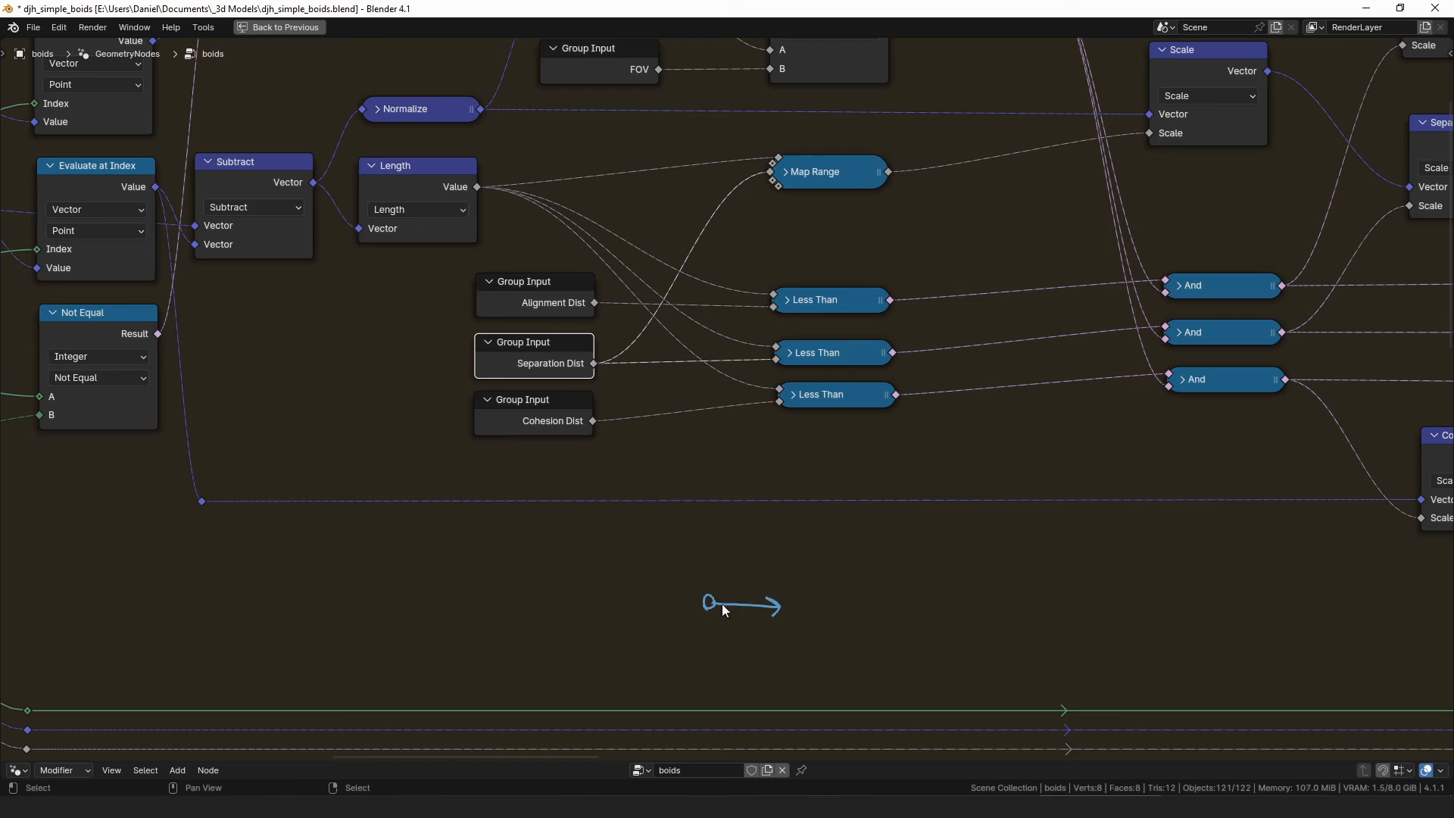
Sketch two neighbouring points, above left and above right of the small circle, with an arrow from the circle towards each.
{"action": "left_click_drag", "start_coordinate": [627, 558], "coordinate": [621, 565]}
{"action": "mouse_move", "coordinate": [708, 602]}
{"action": "left_mouse_down"}
{"action": "mouse_move", "coordinate": [650, 569]}
{"action": "mouse_move", "coordinate": [667, 577]}
{"action": "left_mouse_up"}
{"action": "left_click_drag", "start_coordinate": [787, 561], "coordinate": [784, 572]}
{"action": "left_click_drag", "start_coordinate": [712, 601], "coordinate": [765, 574]}
{"action": "left_click_drag", "start_coordinate": [746, 578], "coordinate": [761, 586]}
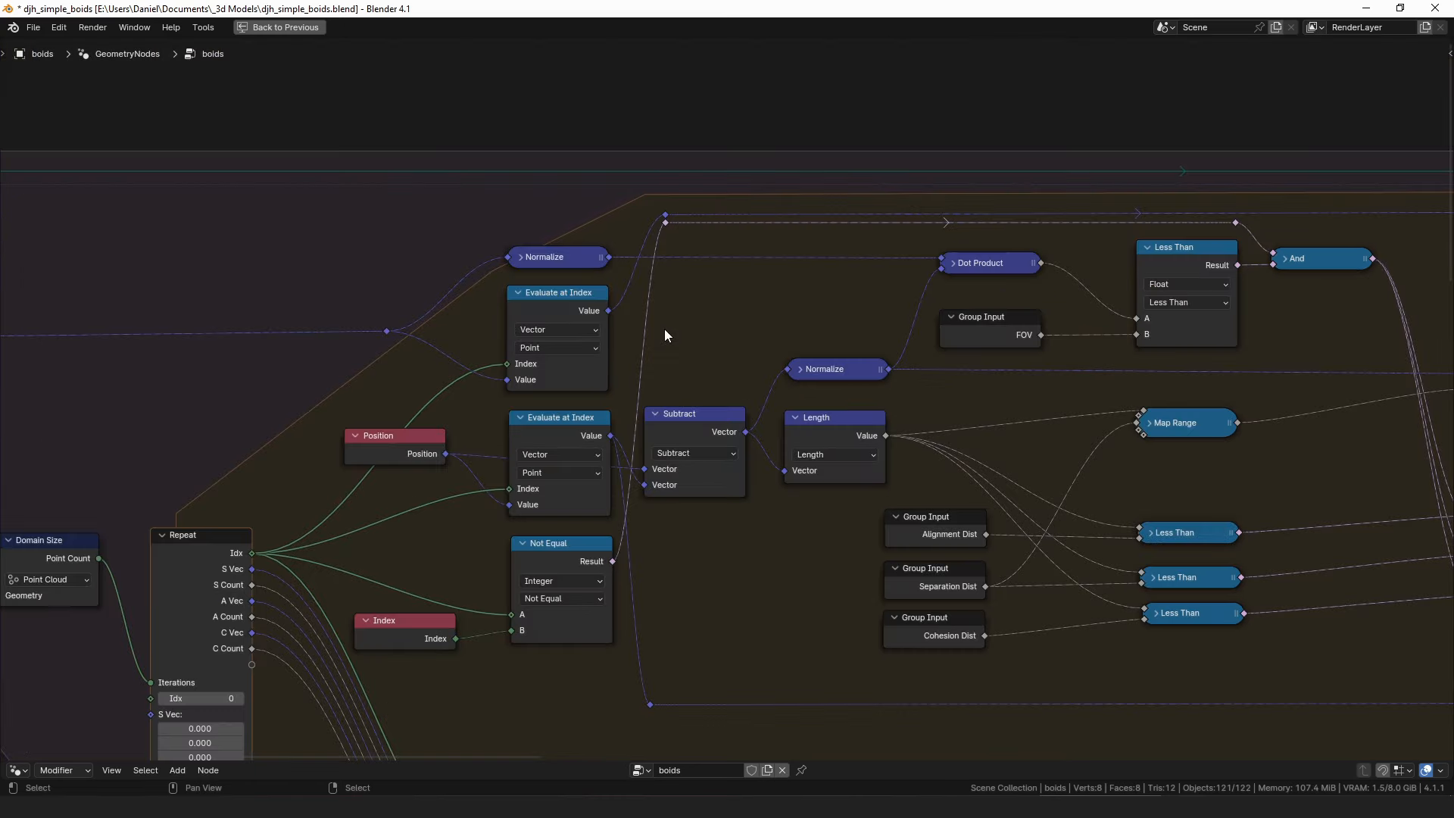
Examine the field-of-view test, following both Normalize nodes through the Dot Product to the Less Than comparison with FOV.
{"action": "scroll", "coordinate": [670, 285], "scroll_direction": "up", "scroll_amount": 1, "text": "shift"}
{"action": "scroll", "coordinate": [691, 300], "scroll_direction": "up", "scroll_amount": 2}
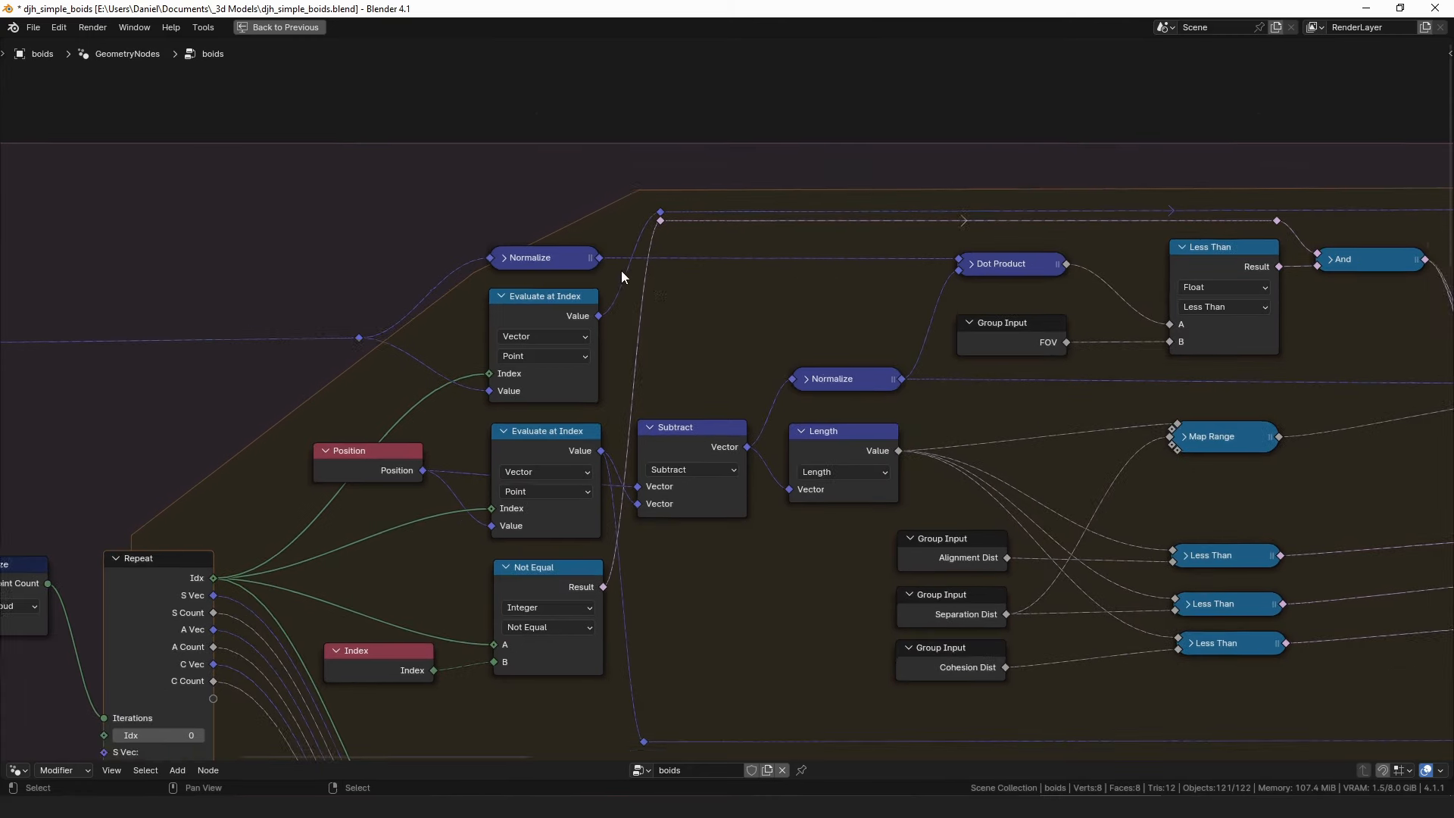
{"action": "scroll", "coordinate": [621, 270], "scroll_direction": "down", "scroll_amount": 1}
{"action": "middle_click_drag", "start_coordinate": [530, 243], "coordinate": [628, 288]}
{"action": "left_click_drag", "start_coordinate": [656, 294], "coordinate": [656, 295]}
{"action": "middle_click_drag", "start_coordinate": [816, 371], "coordinate": [527, 323]}
{"action": "left_click_drag", "start_coordinate": [657, 362], "coordinate": [655, 361]}
{"action": "left_click_drag", "start_coordinate": [815, 252], "coordinate": [814, 256]}
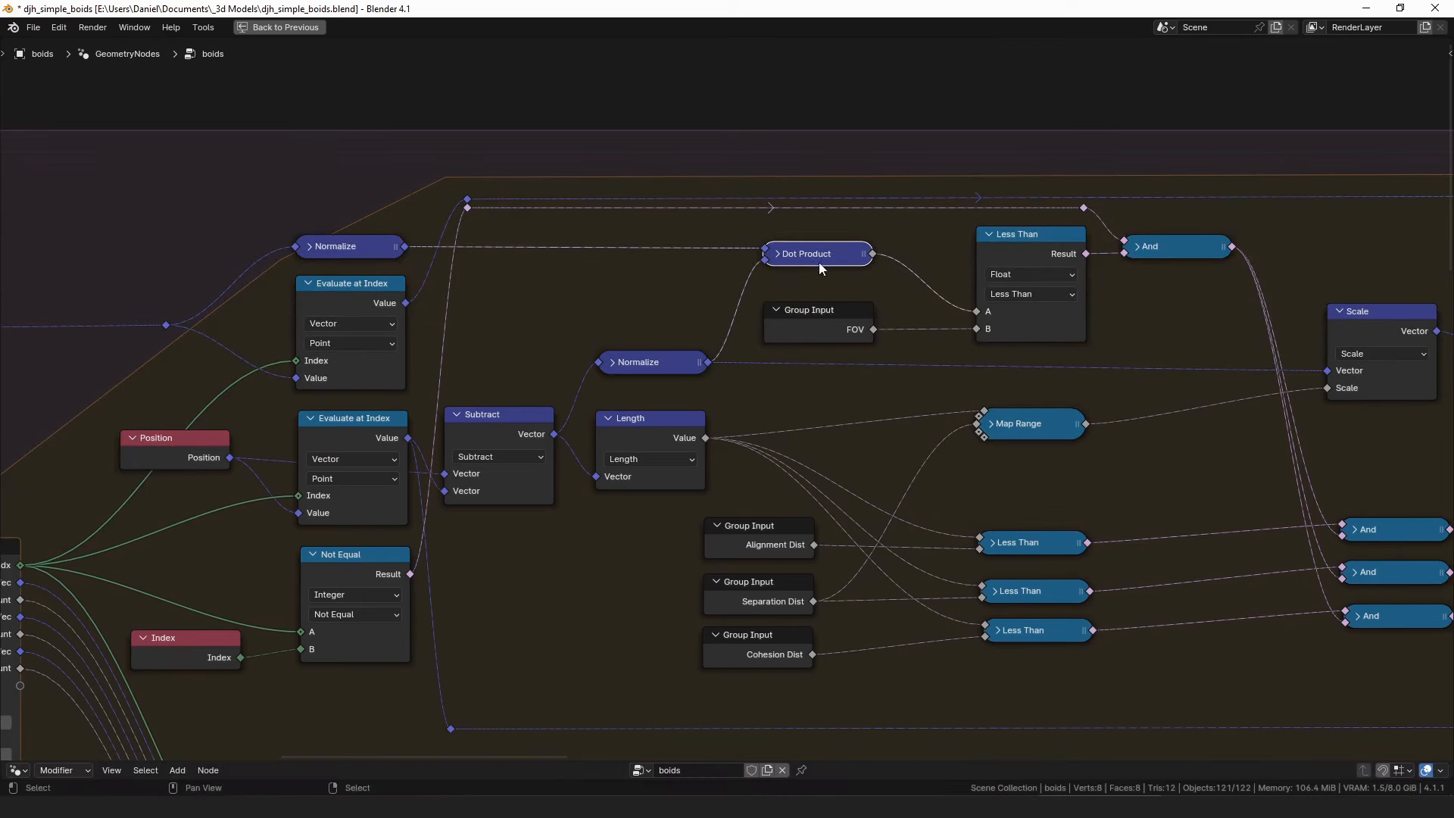
{"action": "left_click_drag", "start_coordinate": [1027, 252], "coordinate": [1017, 255]}
{"action": "left_click_drag", "start_coordinate": [843, 325], "coordinate": [848, 326]}
{"action": "left_click", "coordinate": [1033, 257]}
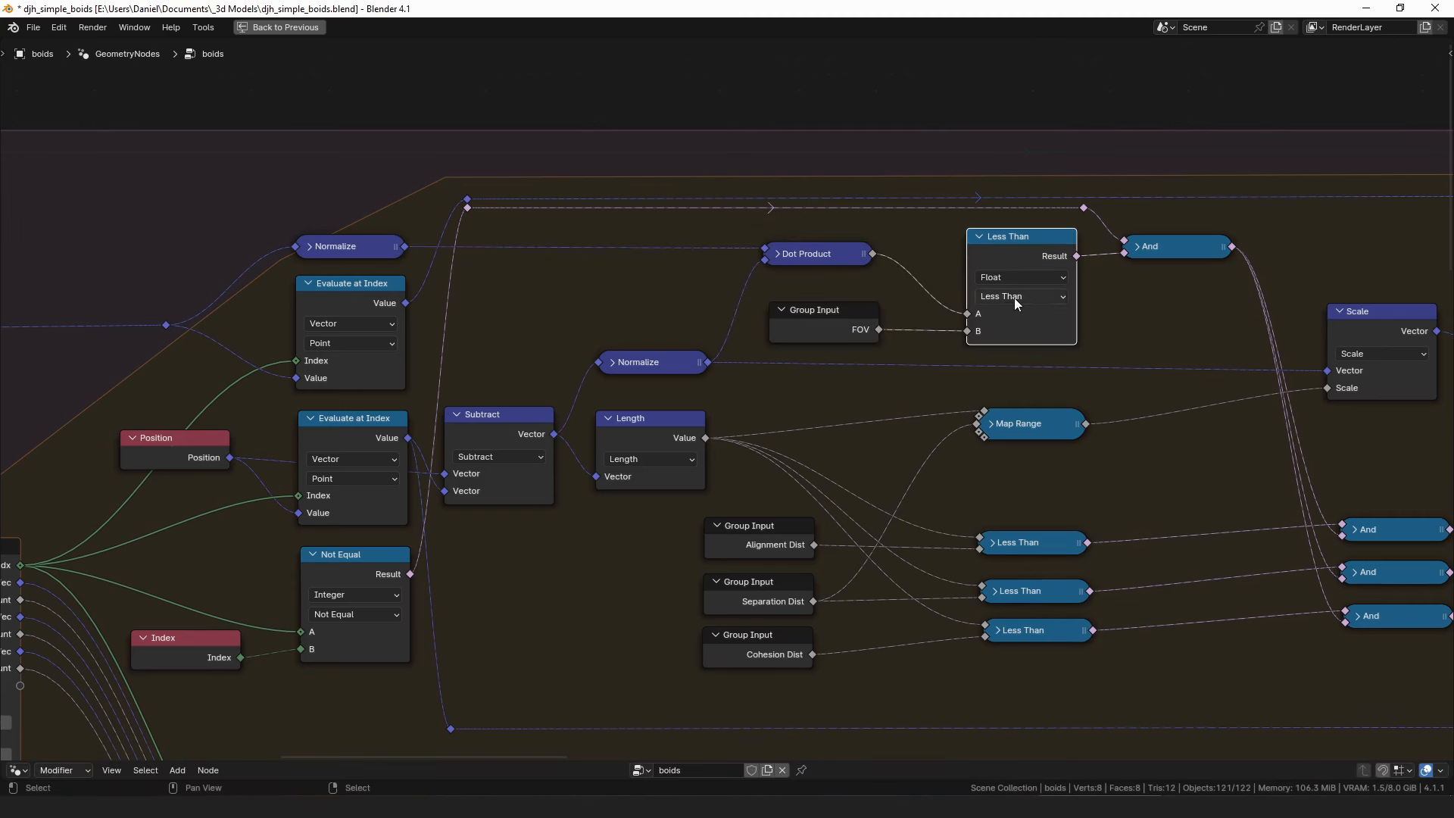
Examine the order of the Subtract node's two vector inputs and its effect on the Dot Product and FOV comparison.
{"action": "left_click_drag", "start_coordinate": [483, 420], "coordinate": [485, 411]}
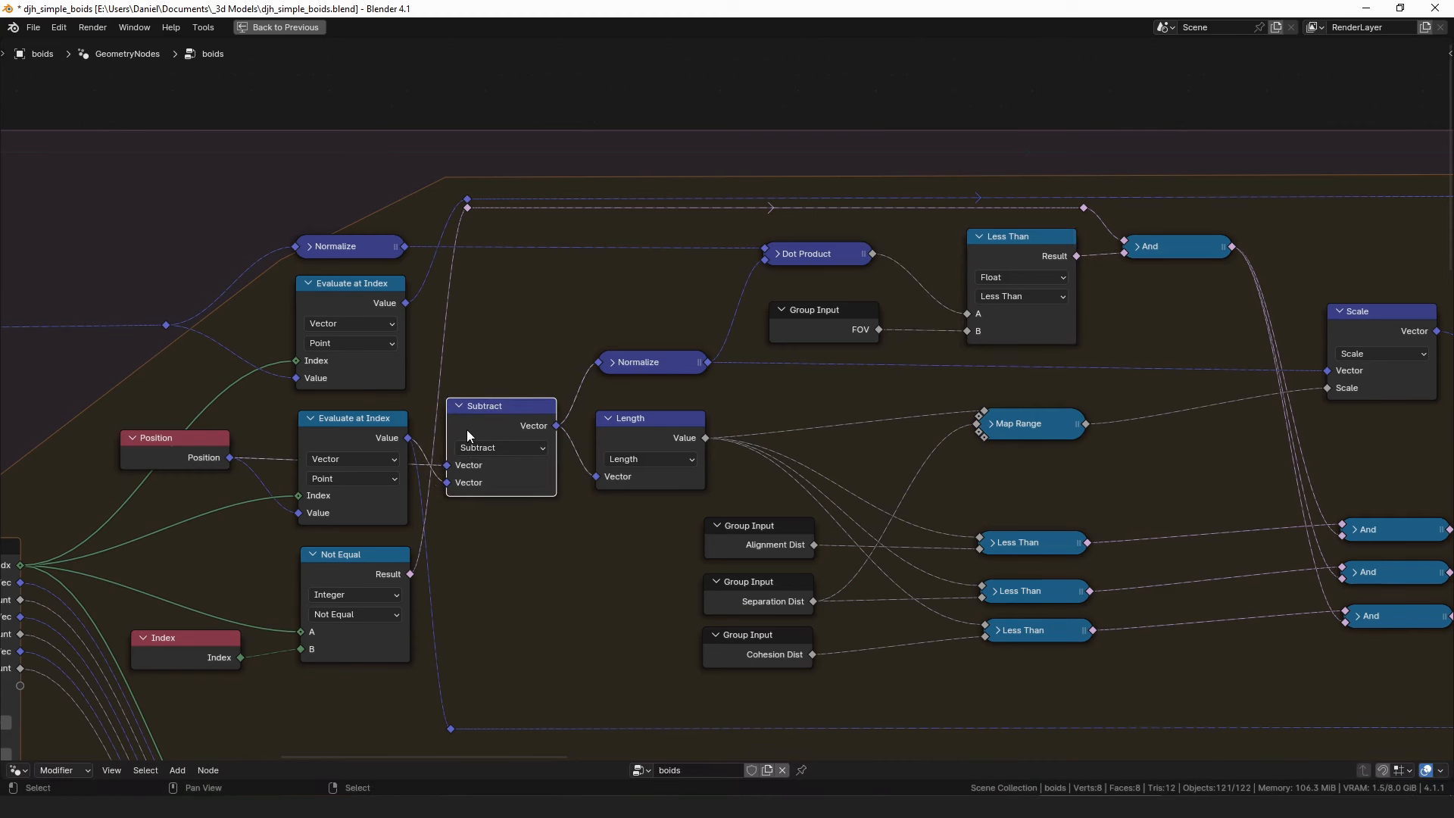
{"action": "mouse_move", "coordinate": [447, 465]}
{"action": "left_mouse_down"}
{"action": "mouse_move", "coordinate": [413, 464]}
{"action": "mouse_move", "coordinate": [447, 465]}
{"action": "mouse_move", "coordinate": [454, 483]}
{"action": "left_mouse_up"}
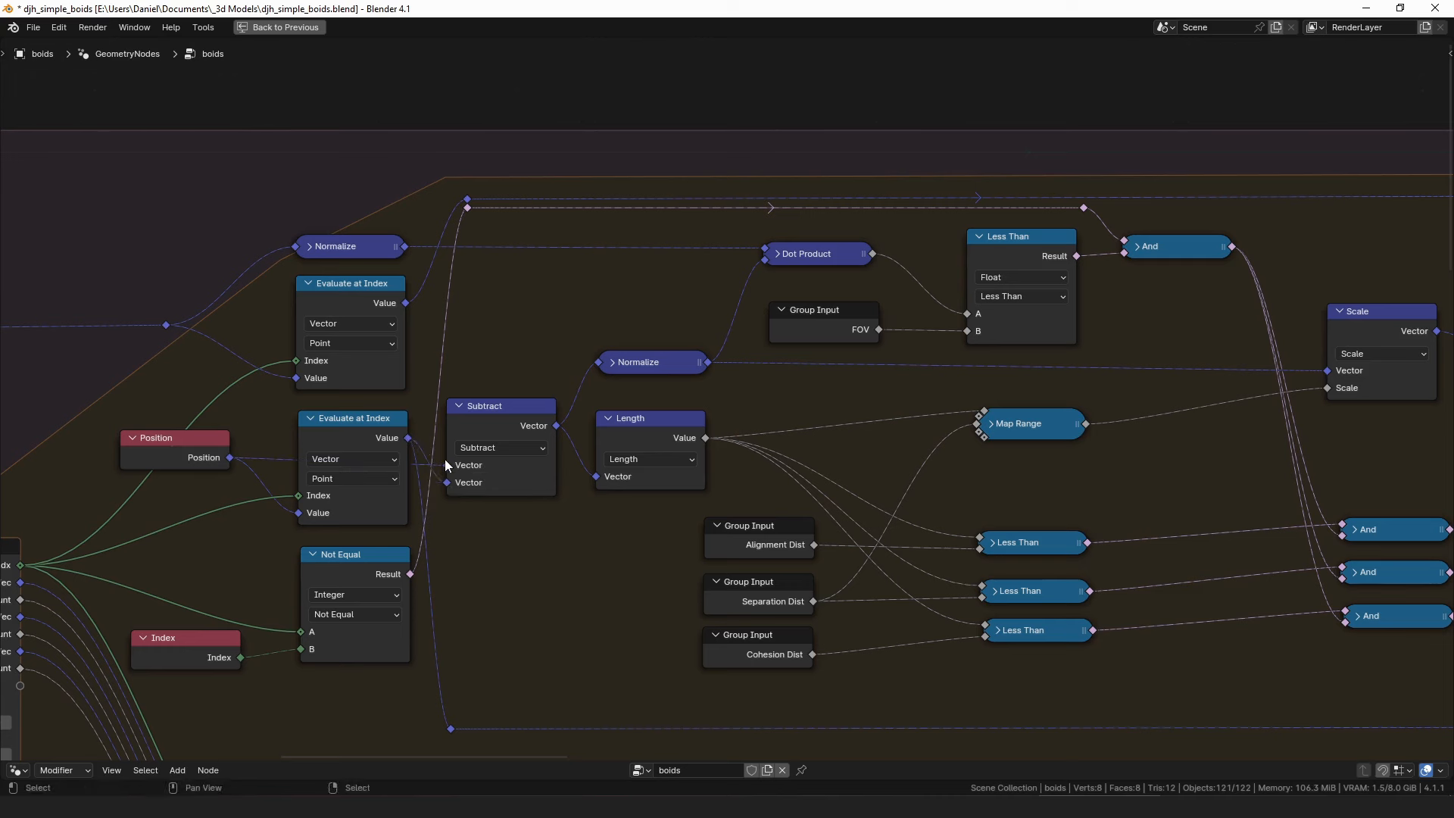
{"action": "left_click_drag", "start_coordinate": [445, 464], "coordinate": [448, 487]}
{"action": "left_click", "coordinate": [1033, 296]}
{"action": "left_click_drag", "start_coordinate": [443, 483], "coordinate": [444, 465]}
{"action": "left_click_drag", "start_coordinate": [409, 439], "coordinate": [447, 482]}
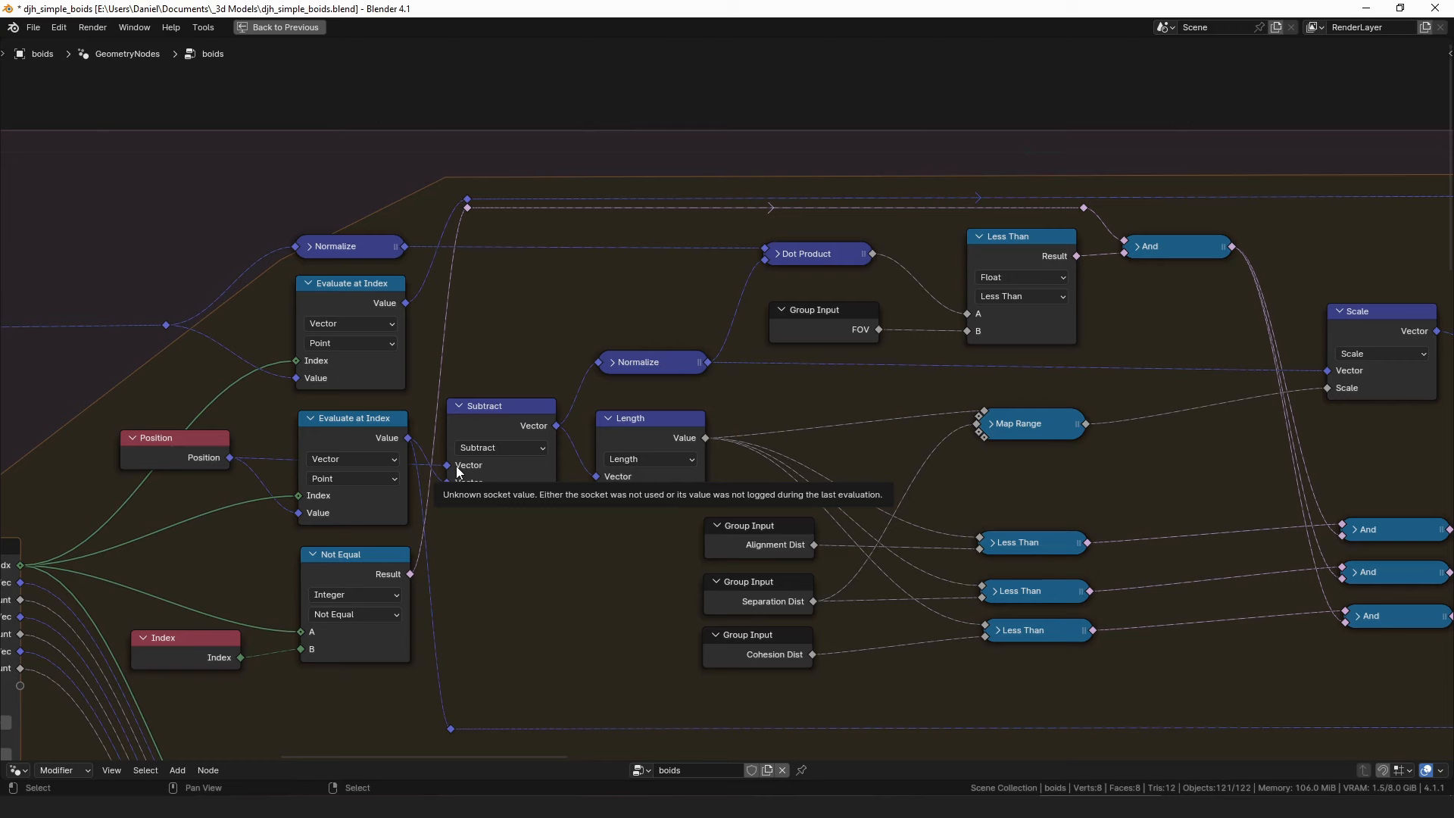
{"action": "left_click", "coordinate": [616, 416]}
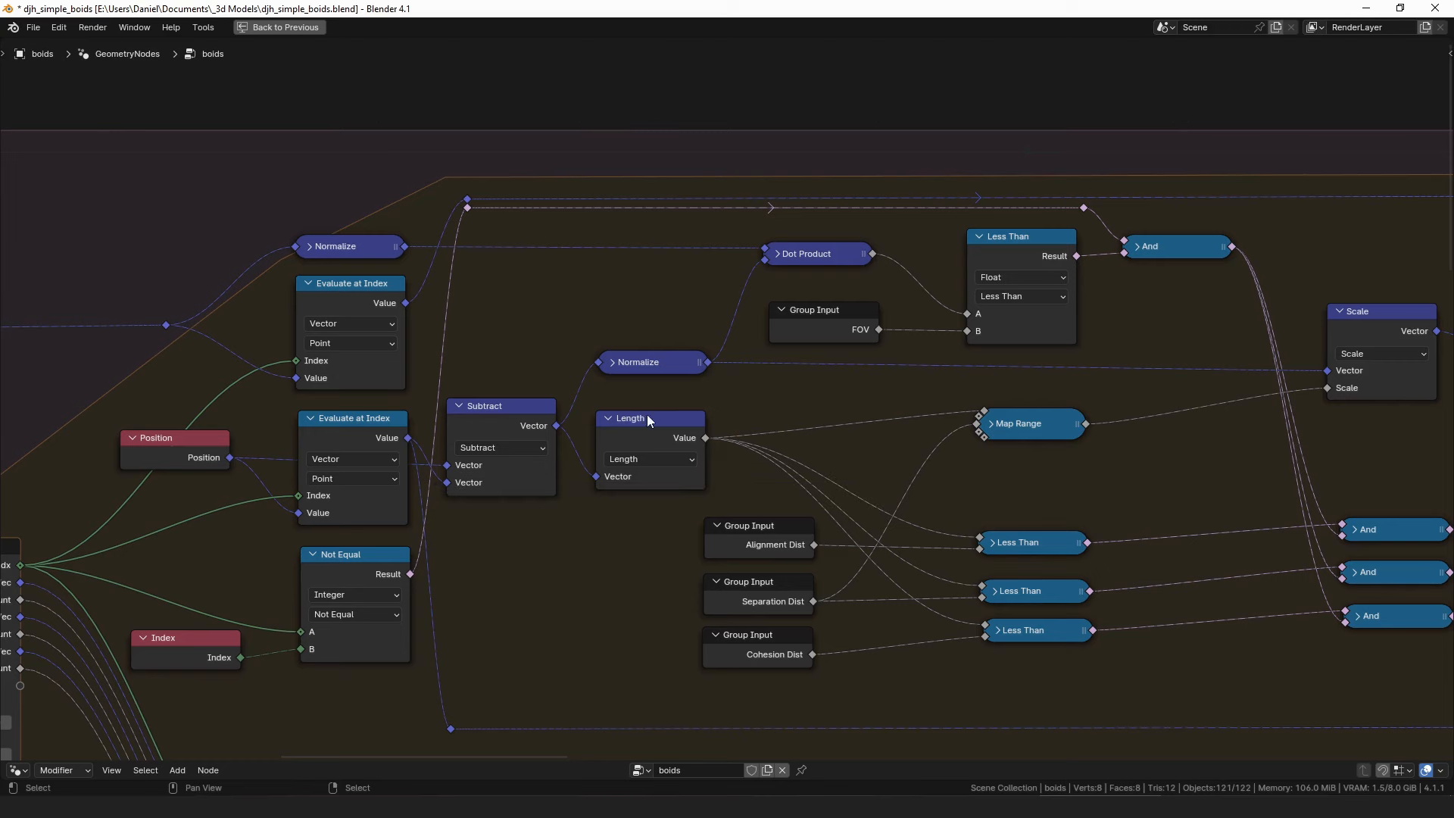
{"action": "middle_click_drag", "start_coordinate": [828, 256], "coordinate": [621, 282]}
{"action": "left_click", "coordinate": [611, 282]}
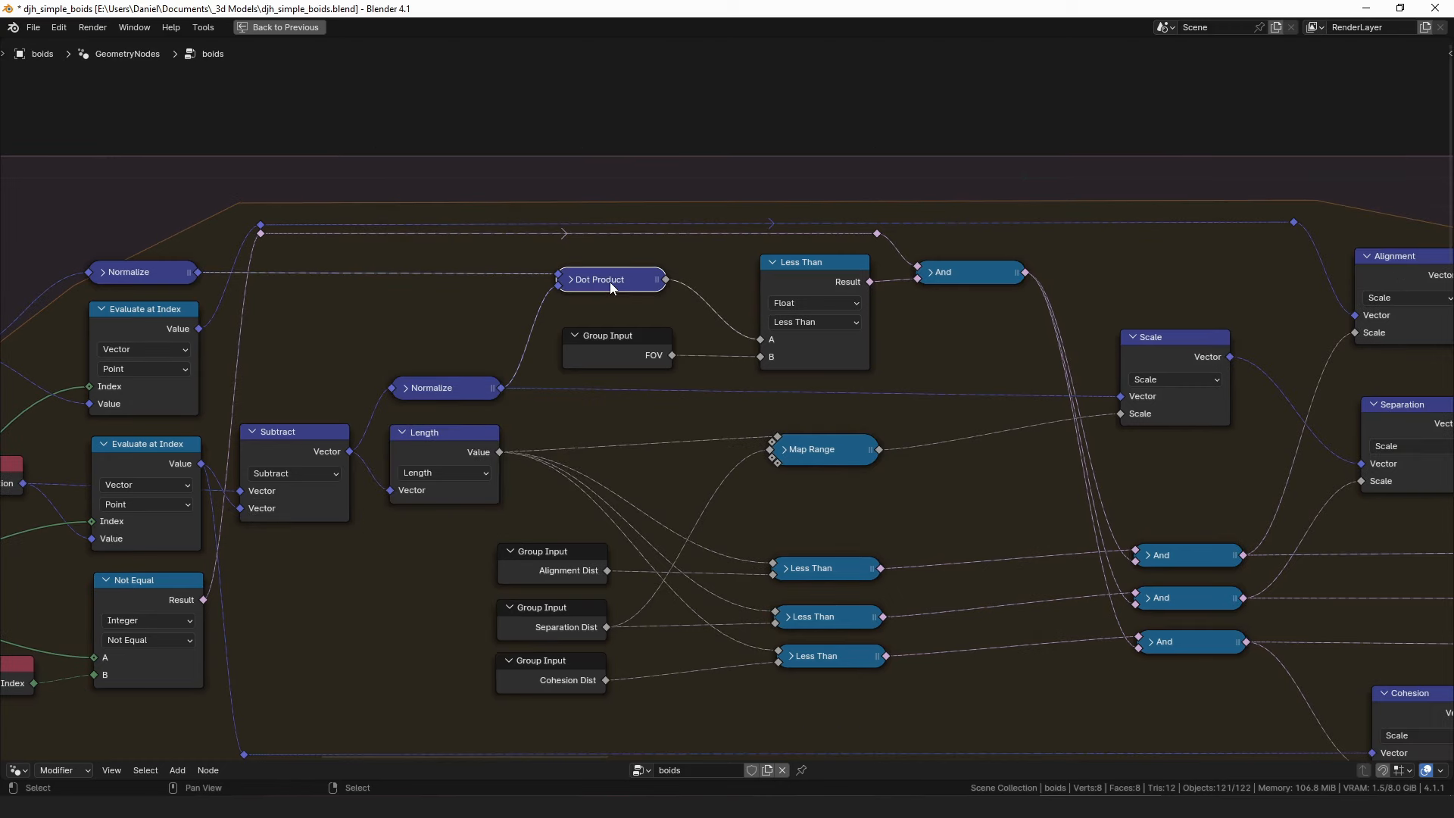
{"action": "left_click_drag", "start_coordinate": [800, 274], "coordinate": [788, 277]}
{"action": "left_click_drag", "start_coordinate": [633, 357], "coordinate": [621, 353]}
Restore the full workspace layout and try adjusting the FOV value in the boids modifier.
{"action": "key", "text": "ctrl+space"}
{"action": "left_click_drag", "start_coordinate": [1371, 420], "coordinate": [1411, 420]}
{"action": "right_click", "coordinate": [1411, 421]}
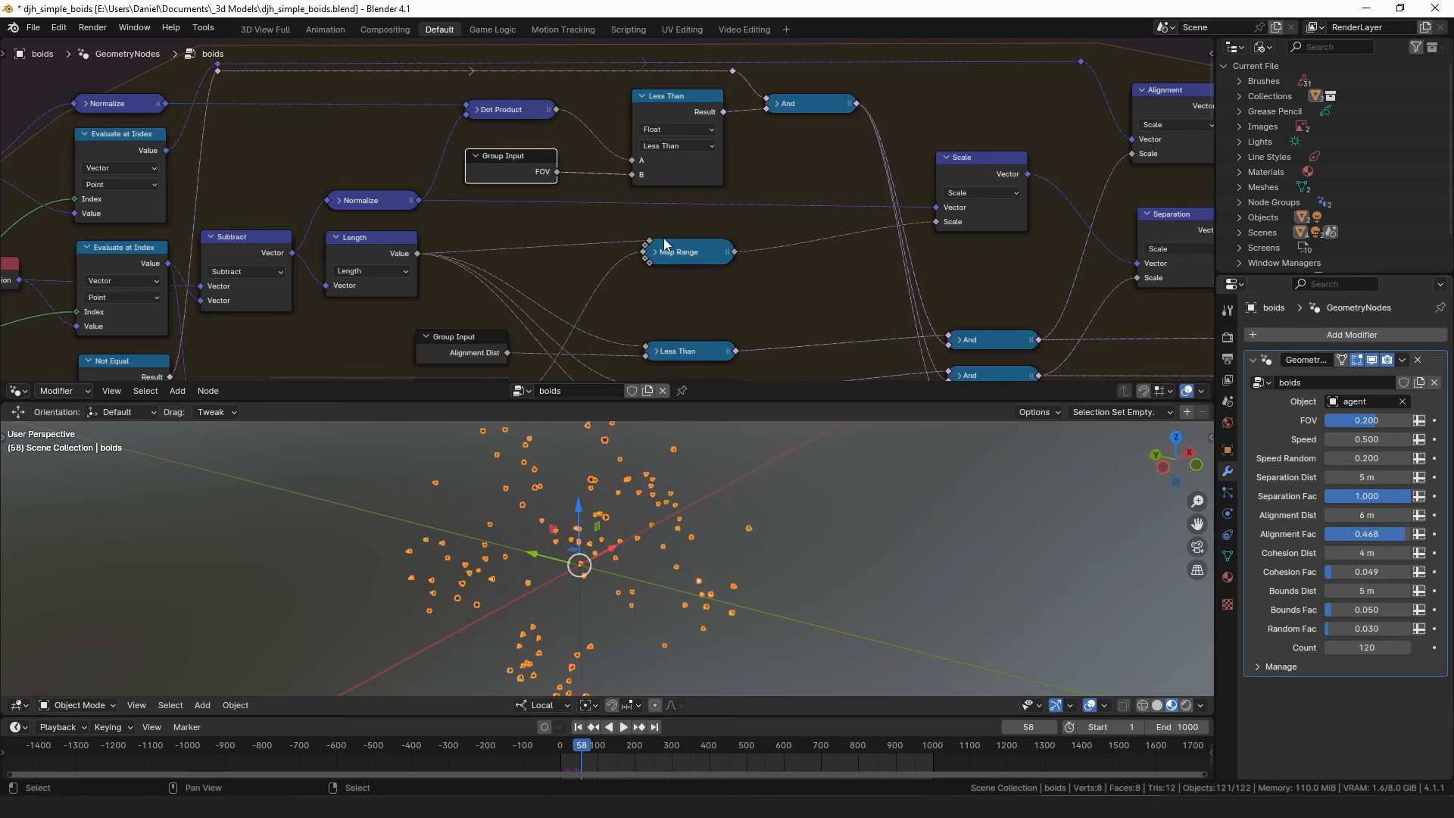
Enlarge the node editor to the full window and examine how the FOV Less Than result feeds the And nodes with the distance checks.
{"action": "key", "text": "ctrl+space"}
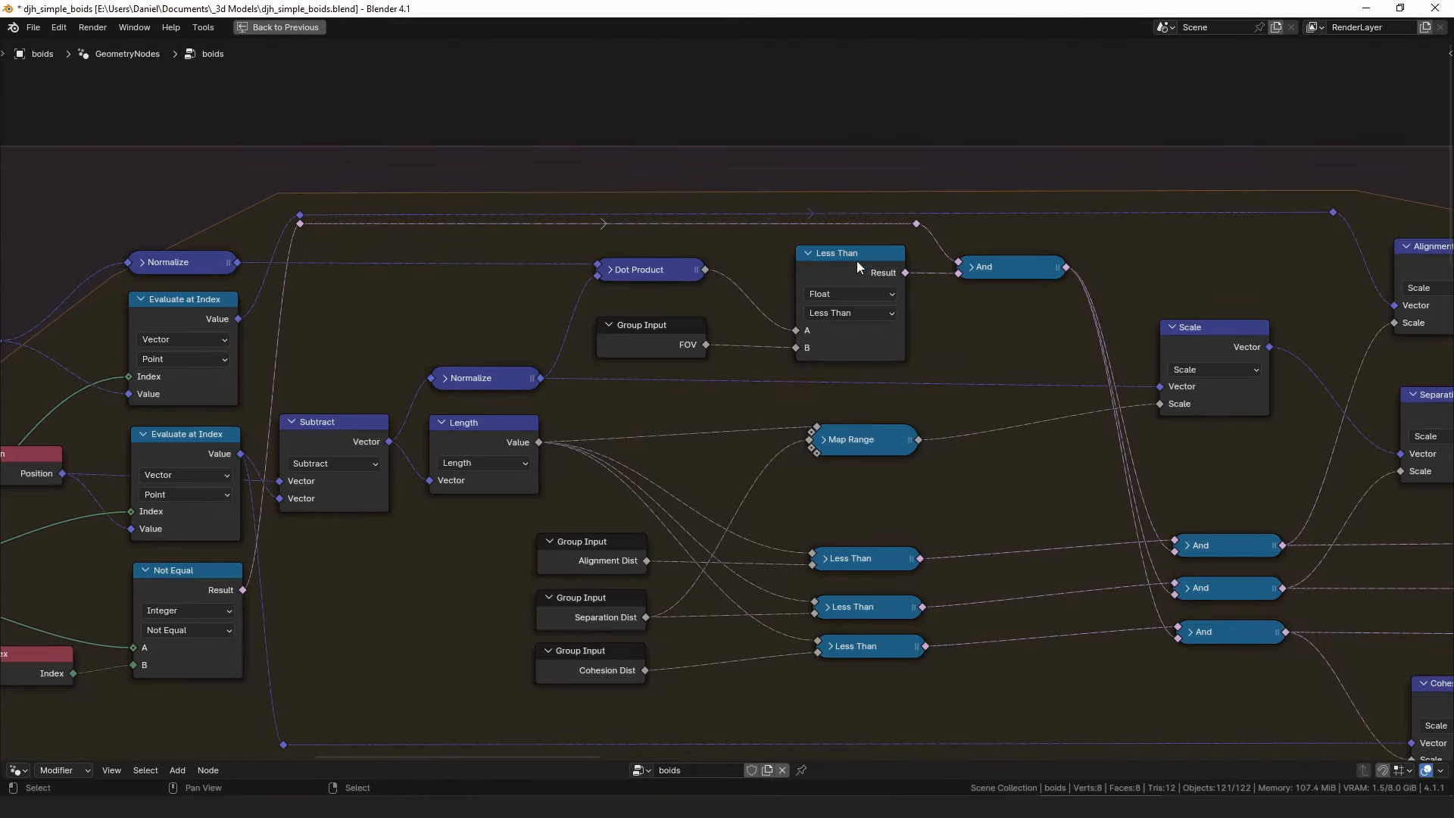
{"action": "left_click", "coordinate": [849, 266]}
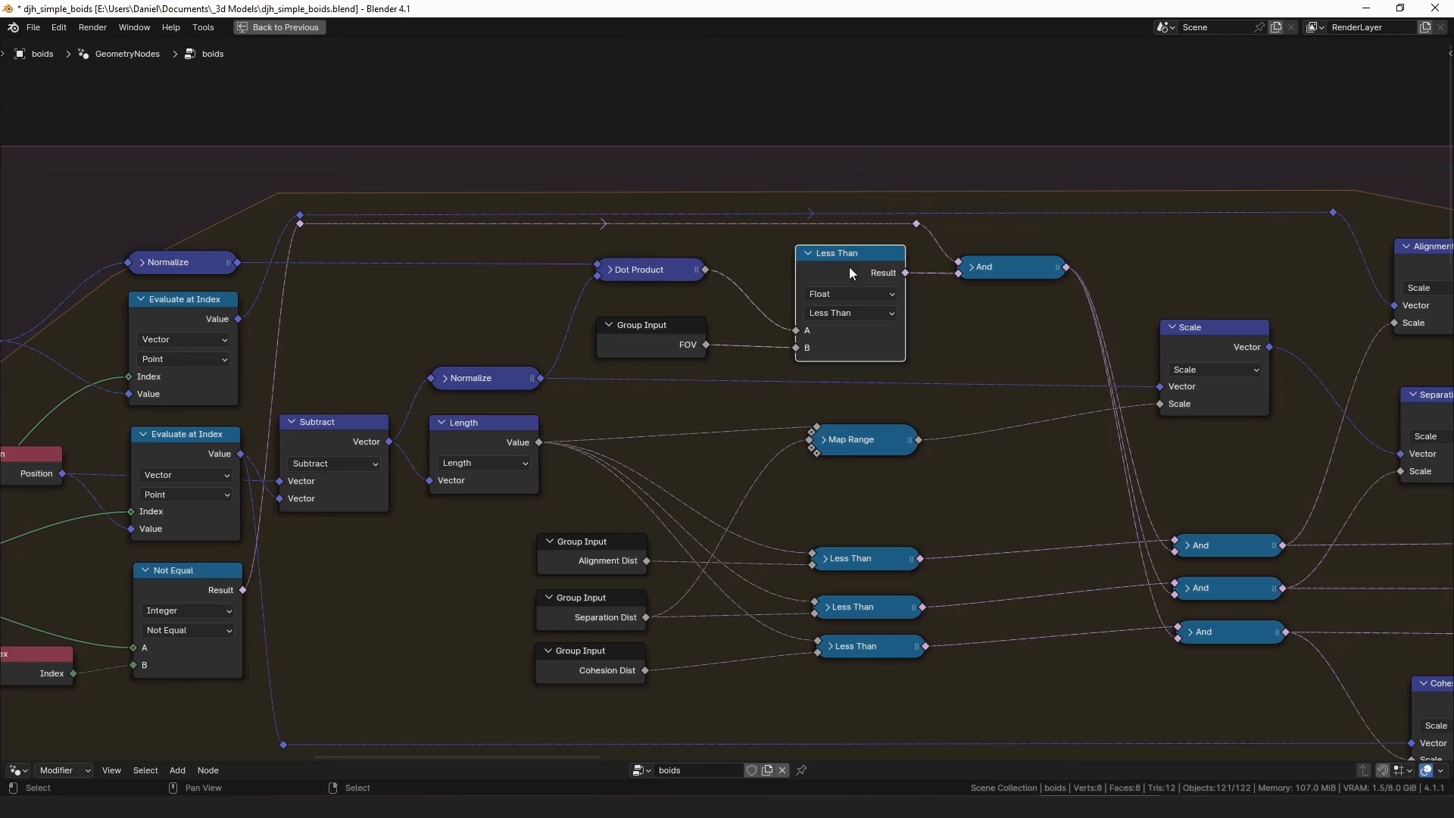
{"action": "left_click_drag", "start_coordinate": [905, 273], "coordinate": [1020, 335]}
{"action": "right_click", "coordinate": [1020, 335]}
{"action": "middle_click_drag", "start_coordinate": [957, 311], "coordinate": [781, 248]}
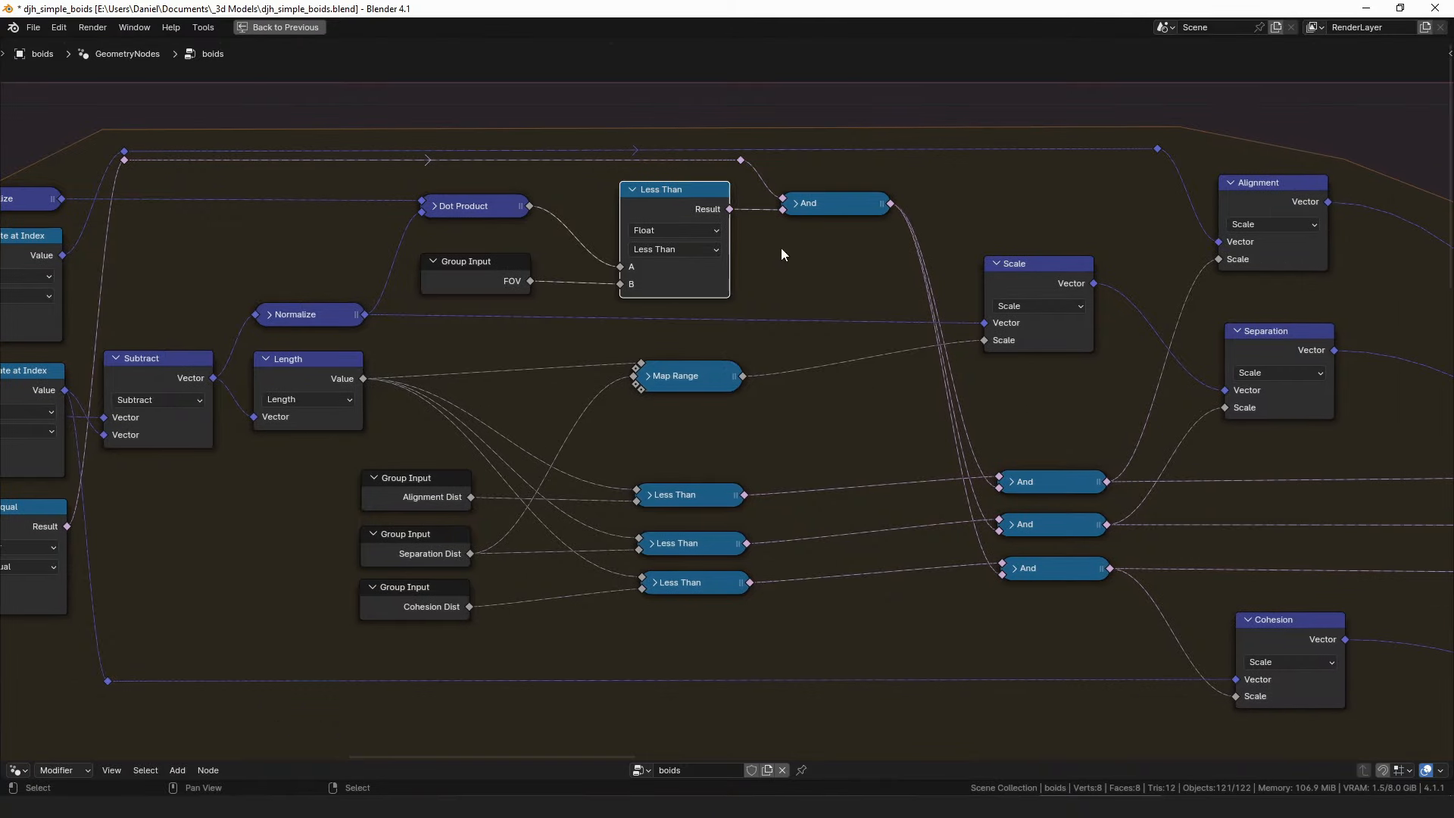
{"action": "mouse_move", "coordinate": [1057, 489]}
{"action": "left_mouse_down"}
{"action": "mouse_move", "coordinate": [1051, 478]}
{"action": "mouse_move", "coordinate": [1052, 493]}
{"action": "left_mouse_up"}
{"action": "left_click_drag", "start_coordinate": [705, 496], "coordinate": [703, 495]}
{"action": "left_click_drag", "start_coordinate": [1047, 530], "coordinate": [1047, 542]}
{"action": "left_click_drag", "start_coordinate": [1047, 568], "coordinate": [1043, 576]}
{"action": "scroll", "coordinate": [1016, 394], "scroll_direction": "down", "scroll_amount": 2}
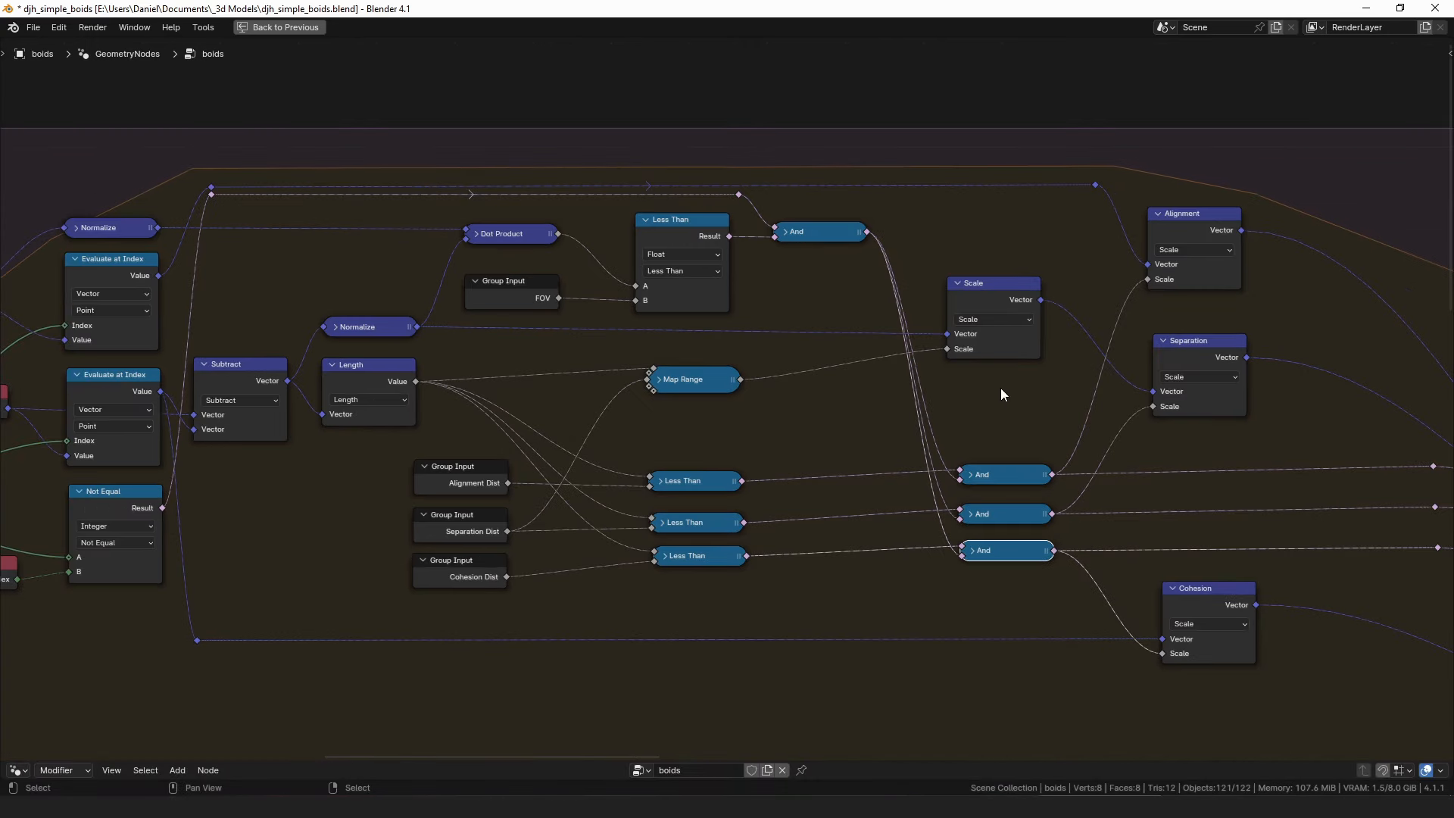
Trace the upper And node's other input back to the Not Equal node comparing the repeat zone's Idx with Index.
{"action": "left_click", "coordinate": [831, 233]}
{"action": "middle_click_drag", "start_coordinate": [831, 232], "coordinate": [860, 256]}
{"action": "left_click_drag", "start_coordinate": [833, 253], "coordinate": [831, 252]}
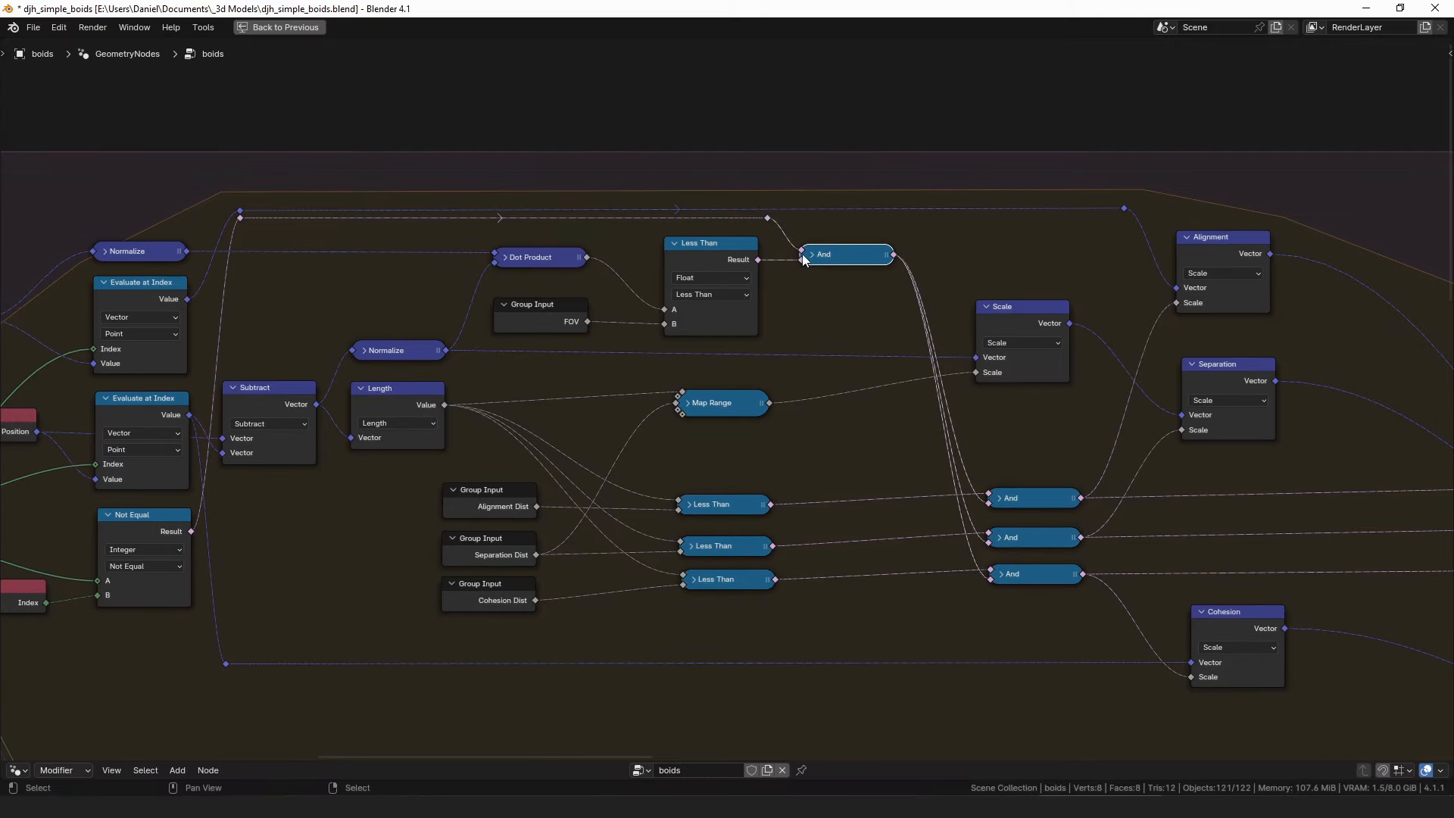
{"action": "middle_click_drag", "start_coordinate": [133, 543], "coordinate": [603, 422]}
{"action": "mouse_move", "coordinate": [470, 474]}
{"action": "left_mouse_down"}
{"action": "mouse_move", "coordinate": [484, 482]}
{"action": "mouse_move", "coordinate": [450, 469]}
{"action": "left_mouse_up"}
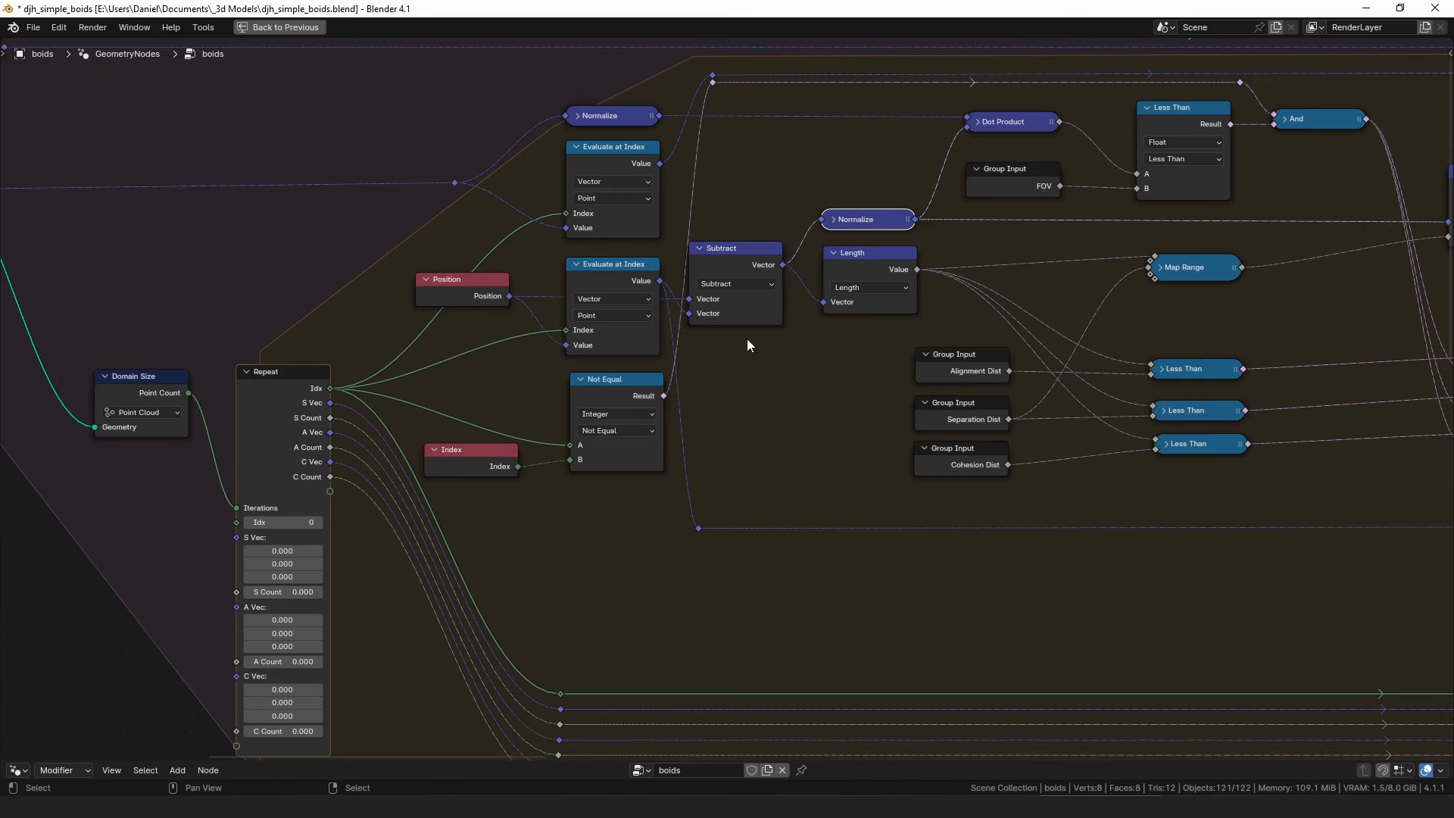
{"action": "left_click_drag", "start_coordinate": [630, 393], "coordinate": [623, 406]}
{"action": "left_click_drag", "start_coordinate": [486, 466], "coordinate": [490, 481]}
{"action": "left_click_drag", "start_coordinate": [596, 407], "coordinate": [592, 405]}
{"action": "left_click_drag", "start_coordinate": [479, 484], "coordinate": [478, 488]}
{"action": "left_click", "coordinate": [303, 384]}
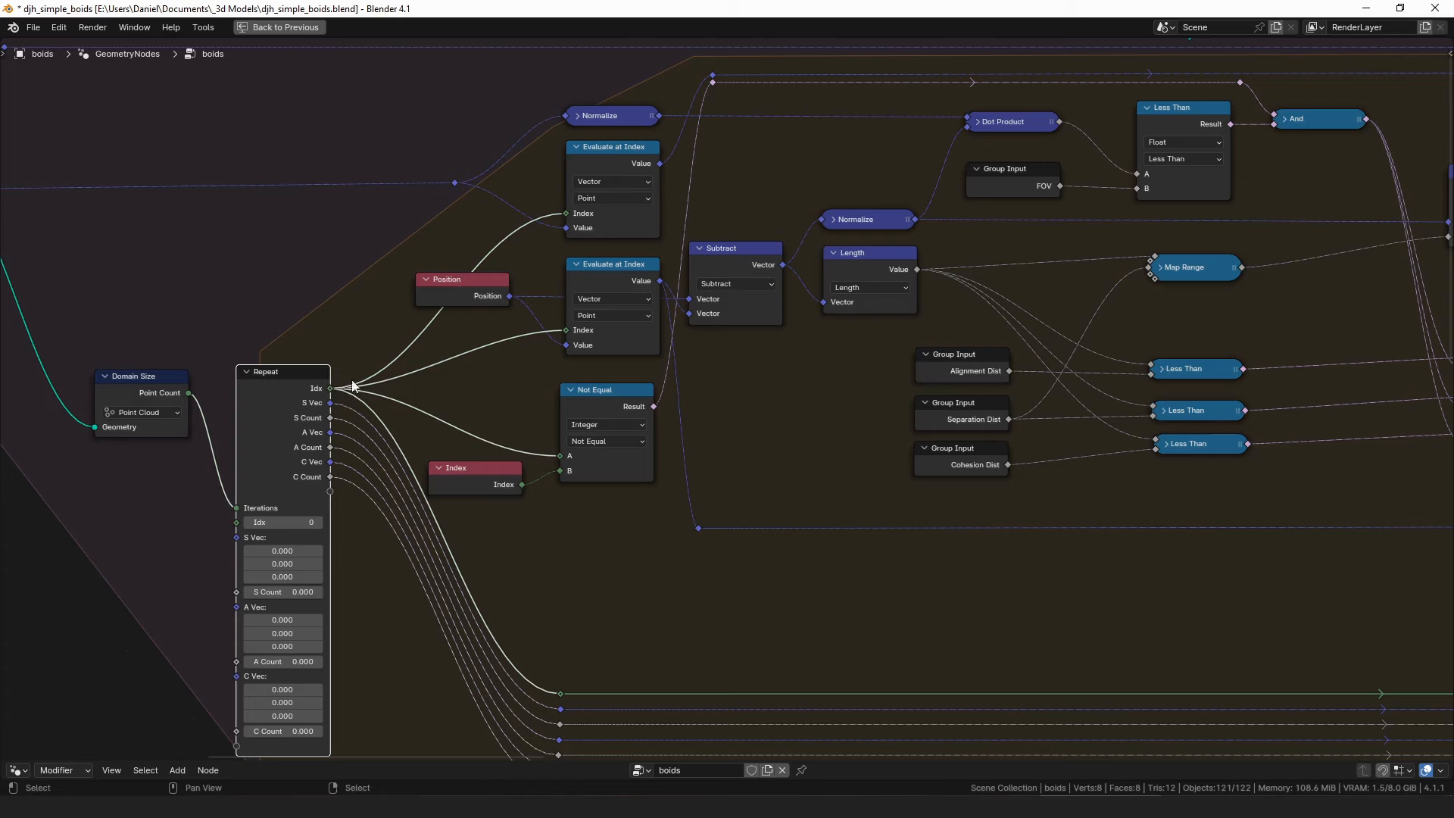
{"action": "left_click_drag", "start_coordinate": [565, 402], "coordinate": [570, 397]}
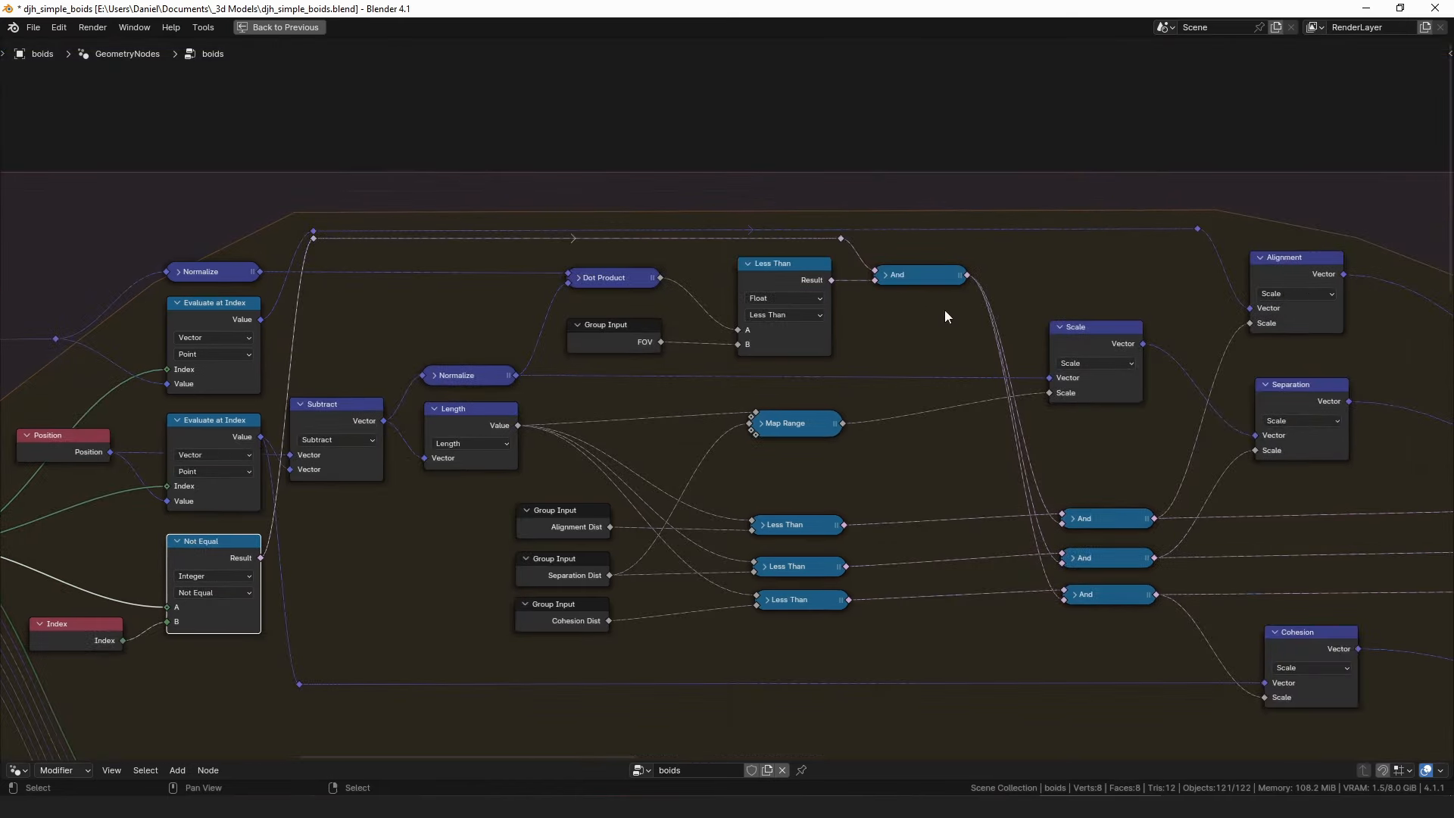
Follow the combined Not Equal and FOV condition from the upper And node to the three distance And nodes.
{"action": "left_click_drag", "start_coordinate": [919, 282], "coordinate": [919, 274]}
{"action": "left_click_drag", "start_coordinate": [785, 272], "coordinate": [783, 271]}
{"action": "middle_click_drag", "start_coordinate": [1111, 521], "coordinate": [894, 398]}
{"action": "left_click_drag", "start_coordinate": [894, 399], "coordinate": [956, 345]}
{"action": "middle_click_drag", "start_coordinate": [912, 318], "coordinate": [792, 398]}
{"action": "left_click_drag", "start_coordinate": [779, 463], "coordinate": [777, 464]}
Examine the Alignment, Separation and Cohesion nodes and how their And nodes drive the Scale inputs.
{"action": "left_click_drag", "start_coordinate": [957, 209], "coordinate": [958, 211]}
{"action": "left_click", "coordinate": [964, 320]}
{"action": "left_click", "coordinate": [959, 574]}
{"action": "left_click", "coordinate": [957, 320]}
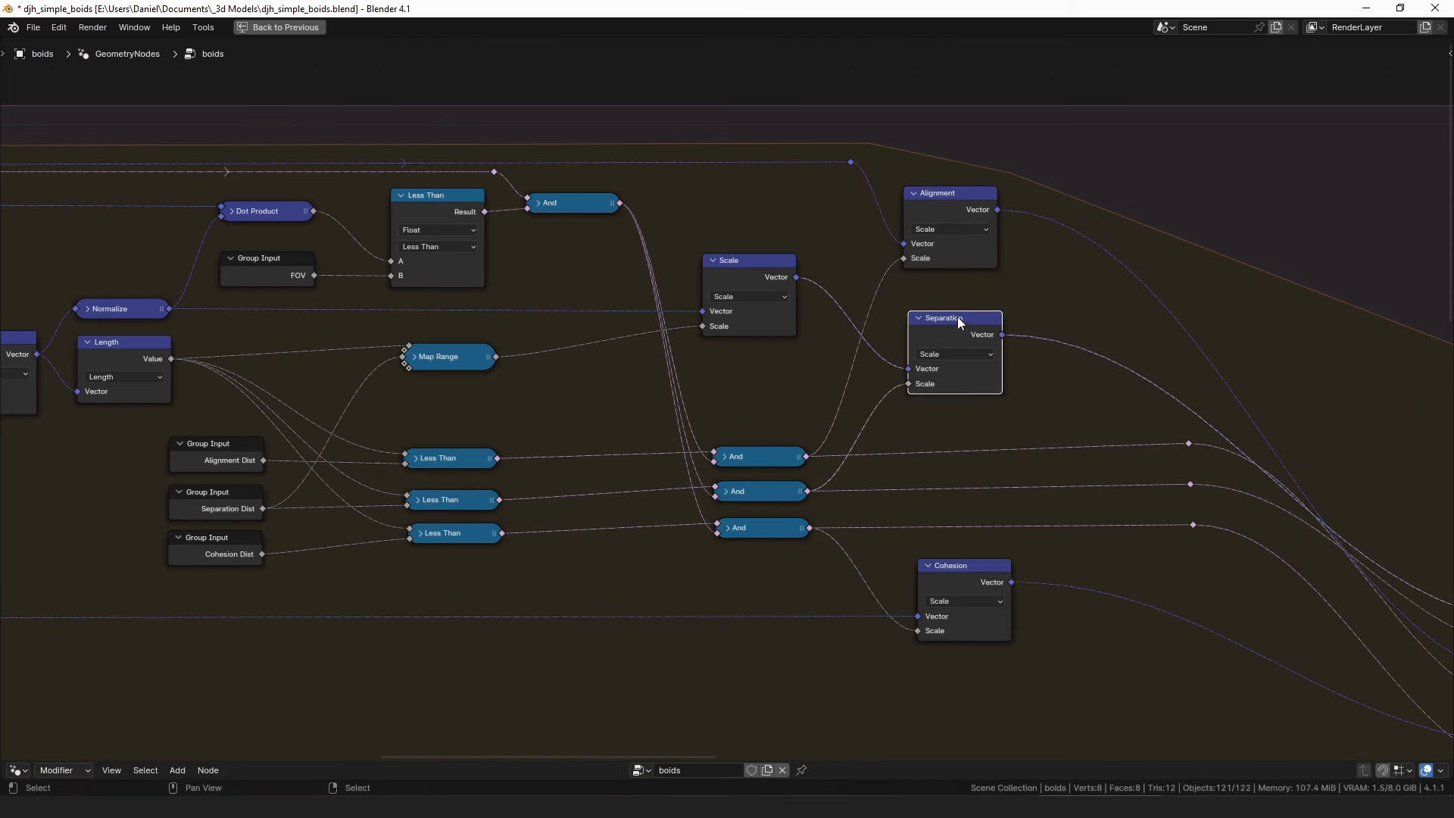
{"action": "left_click_drag", "start_coordinate": [957, 320], "coordinate": [958, 316]}
{"action": "left_click", "coordinate": [984, 577]}
{"action": "left_click_drag", "start_coordinate": [767, 528], "coordinate": [774, 534]}
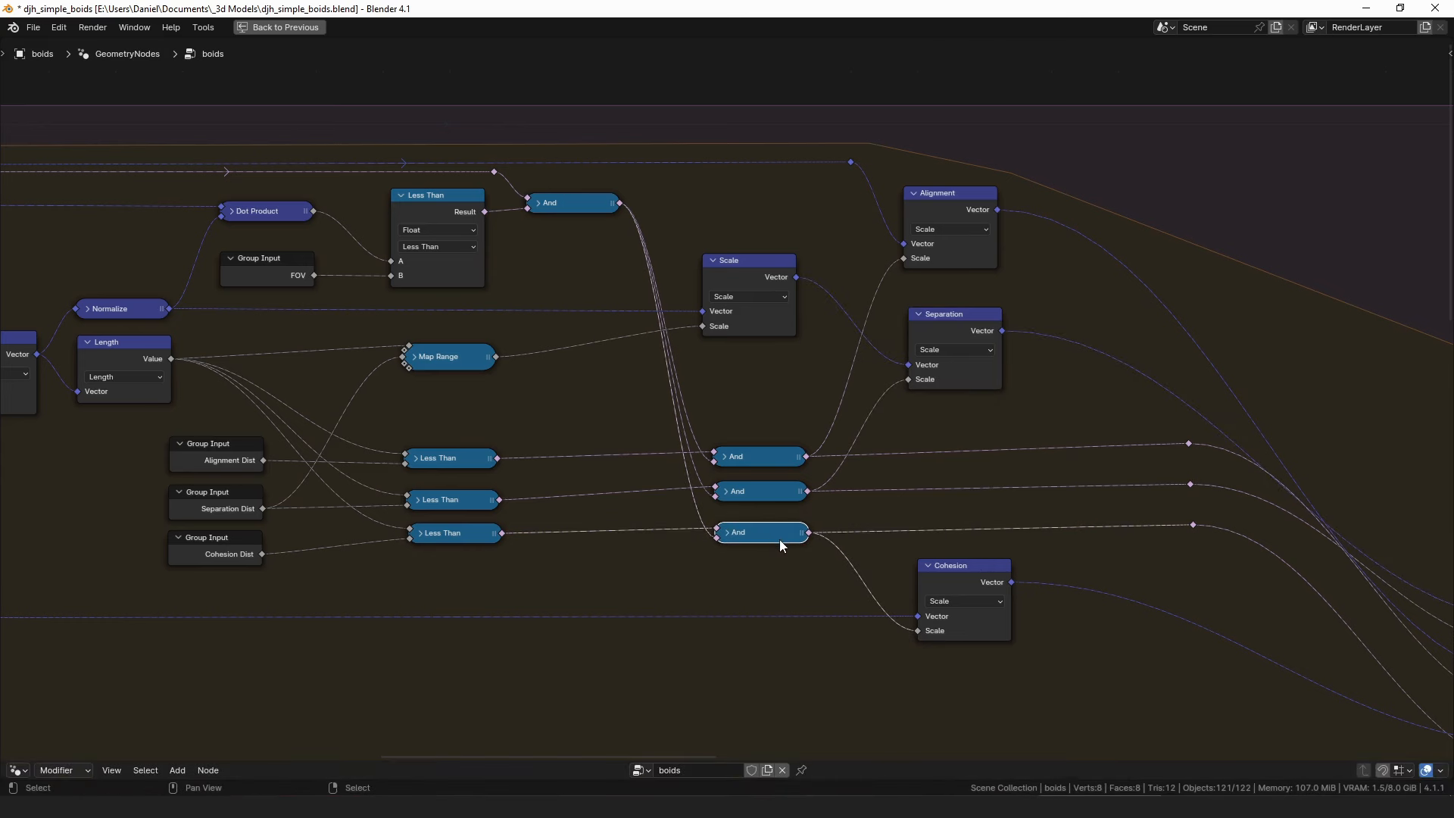
{"action": "middle_click_drag", "start_coordinate": [856, 558], "coordinate": [756, 481]}
{"action": "left_click_drag", "start_coordinate": [863, 499], "coordinate": [860, 497]}
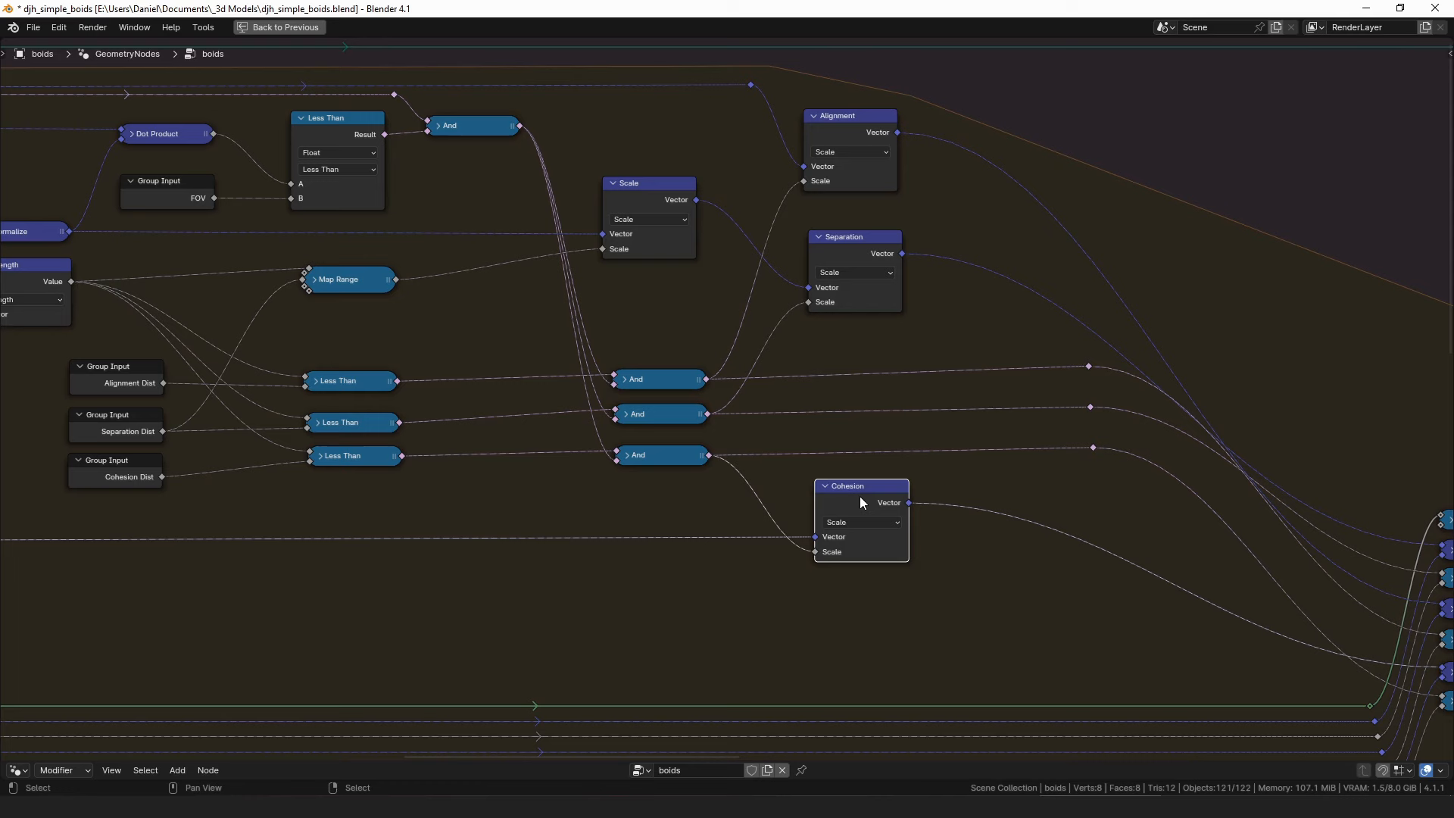
{"action": "left_click", "coordinate": [656, 454]}
Examine the Add nodes that accumulate the counts and the separation, alignment and cohesion vectors at the Repeat output.
{"action": "middle_click_drag", "start_coordinate": [992, 468], "coordinate": [519, 315]}
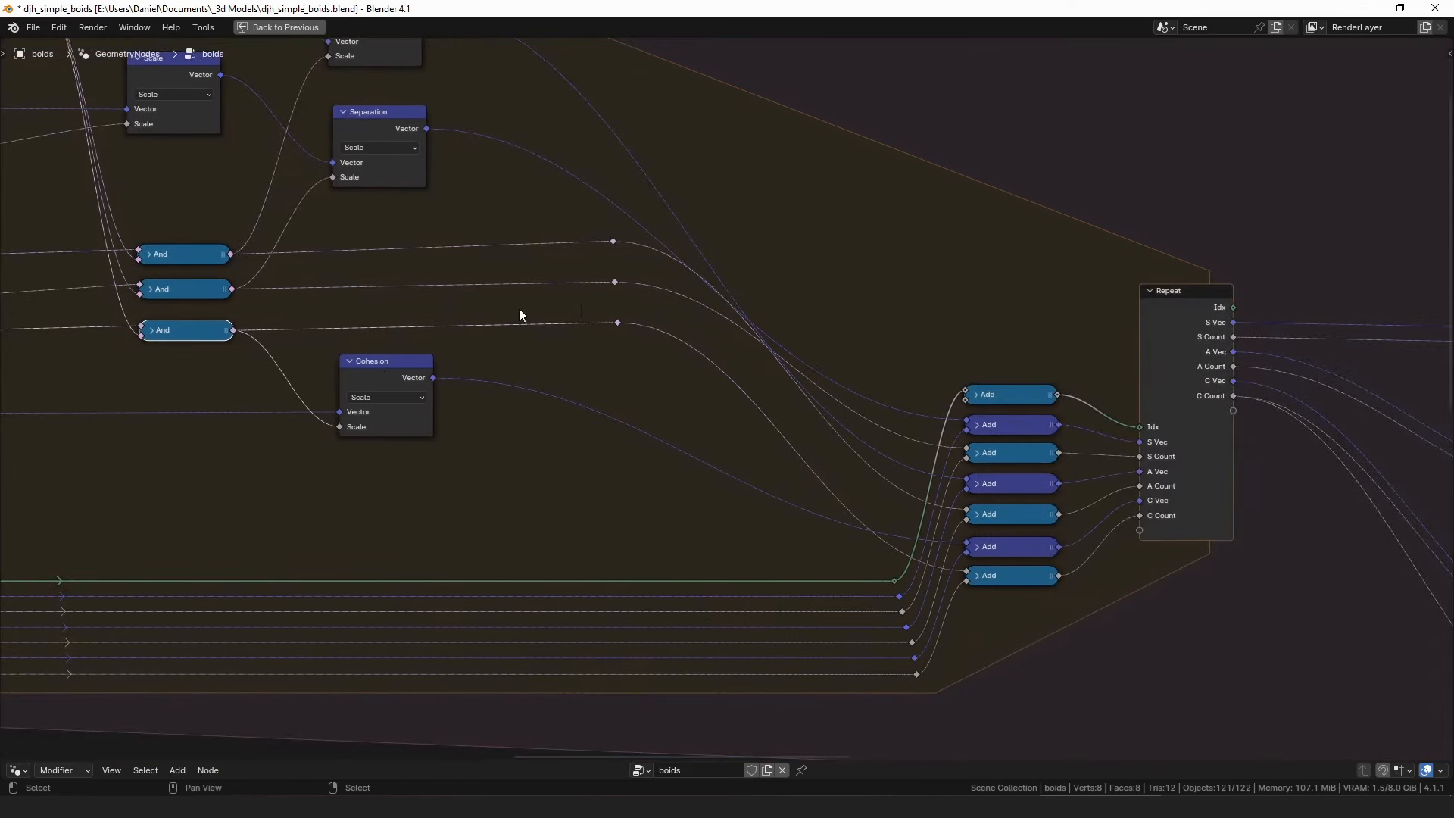
{"action": "left_click", "coordinate": [1015, 577]}
{"action": "left_click", "coordinate": [979, 578]}
{"action": "left_click", "coordinate": [978, 579]}
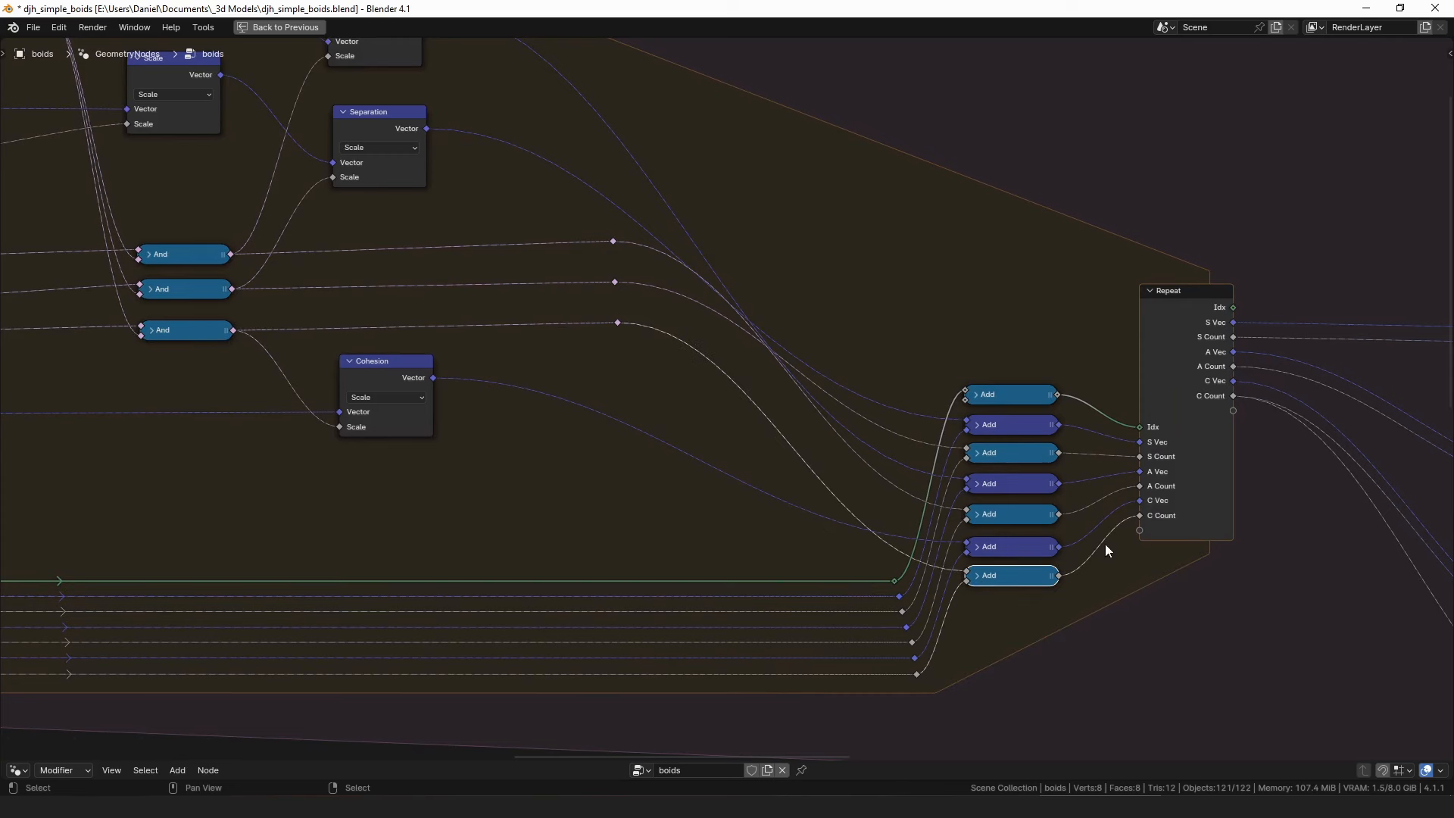
{"action": "left_click_drag", "start_coordinate": [1020, 575], "coordinate": [1023, 580]}
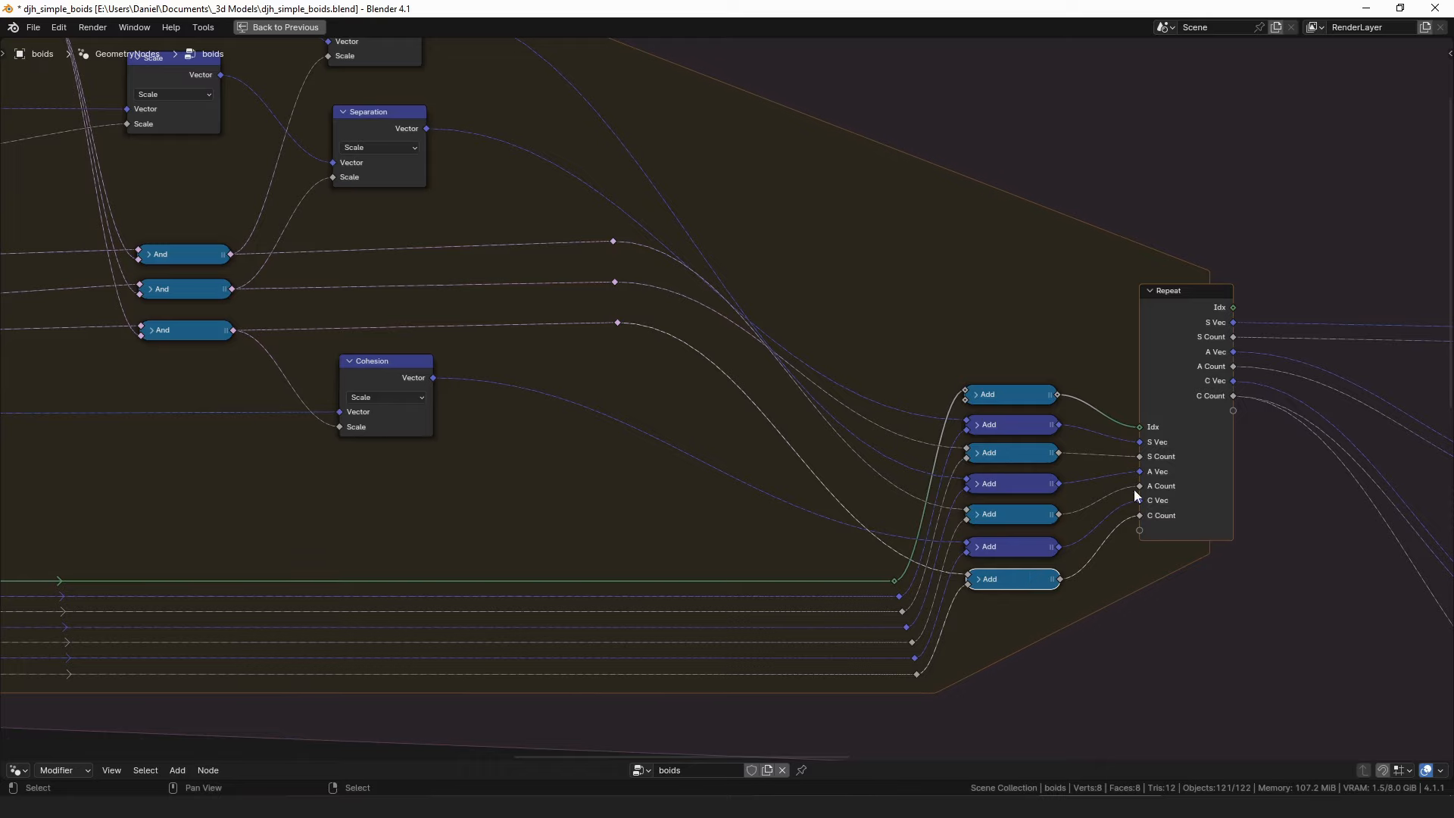
{"action": "middle_click_drag", "start_coordinate": [1146, 475], "coordinate": [1055, 462]}
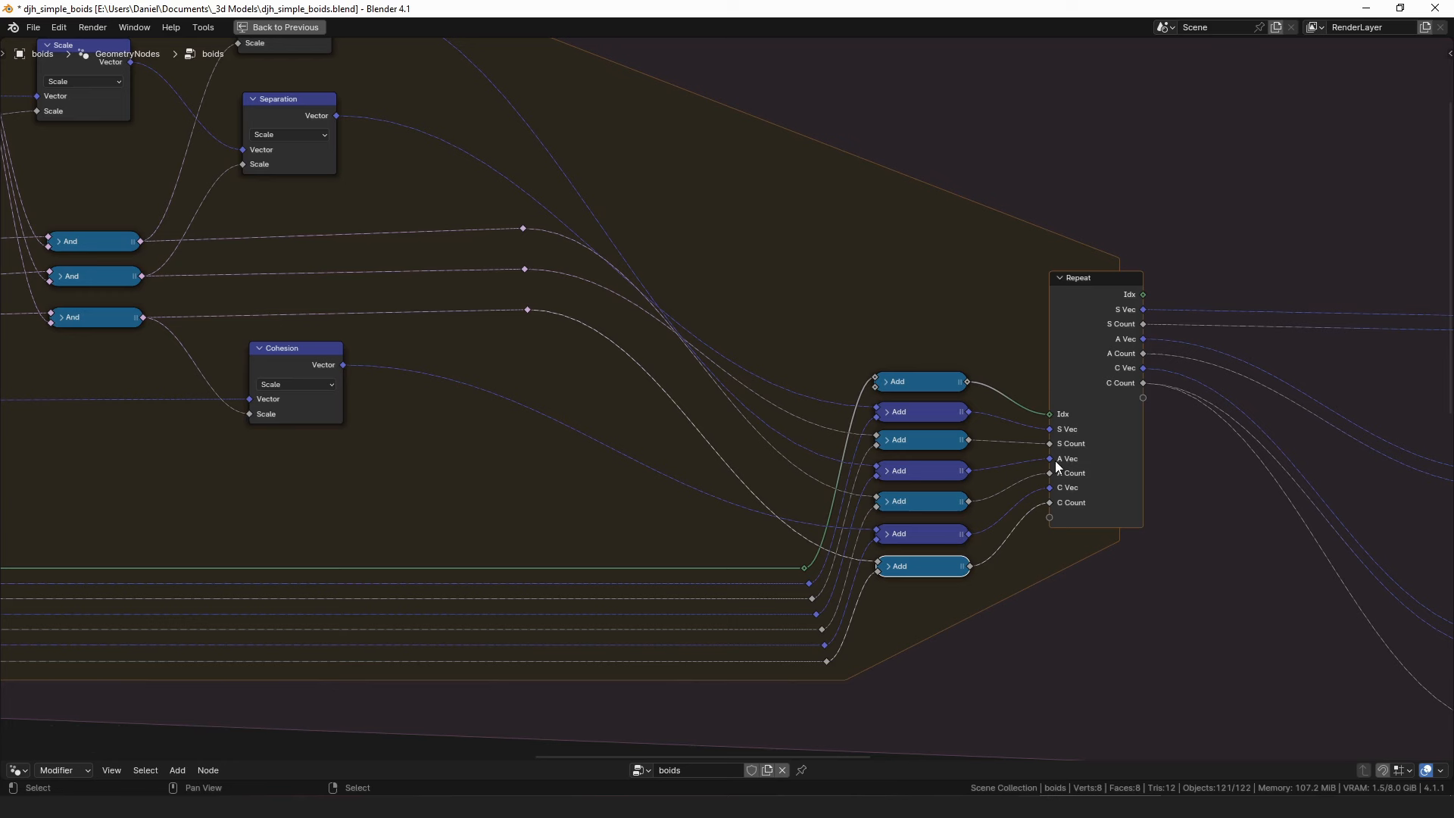
{"action": "middle_click_drag", "start_coordinate": [829, 501], "coordinate": [921, 488]}
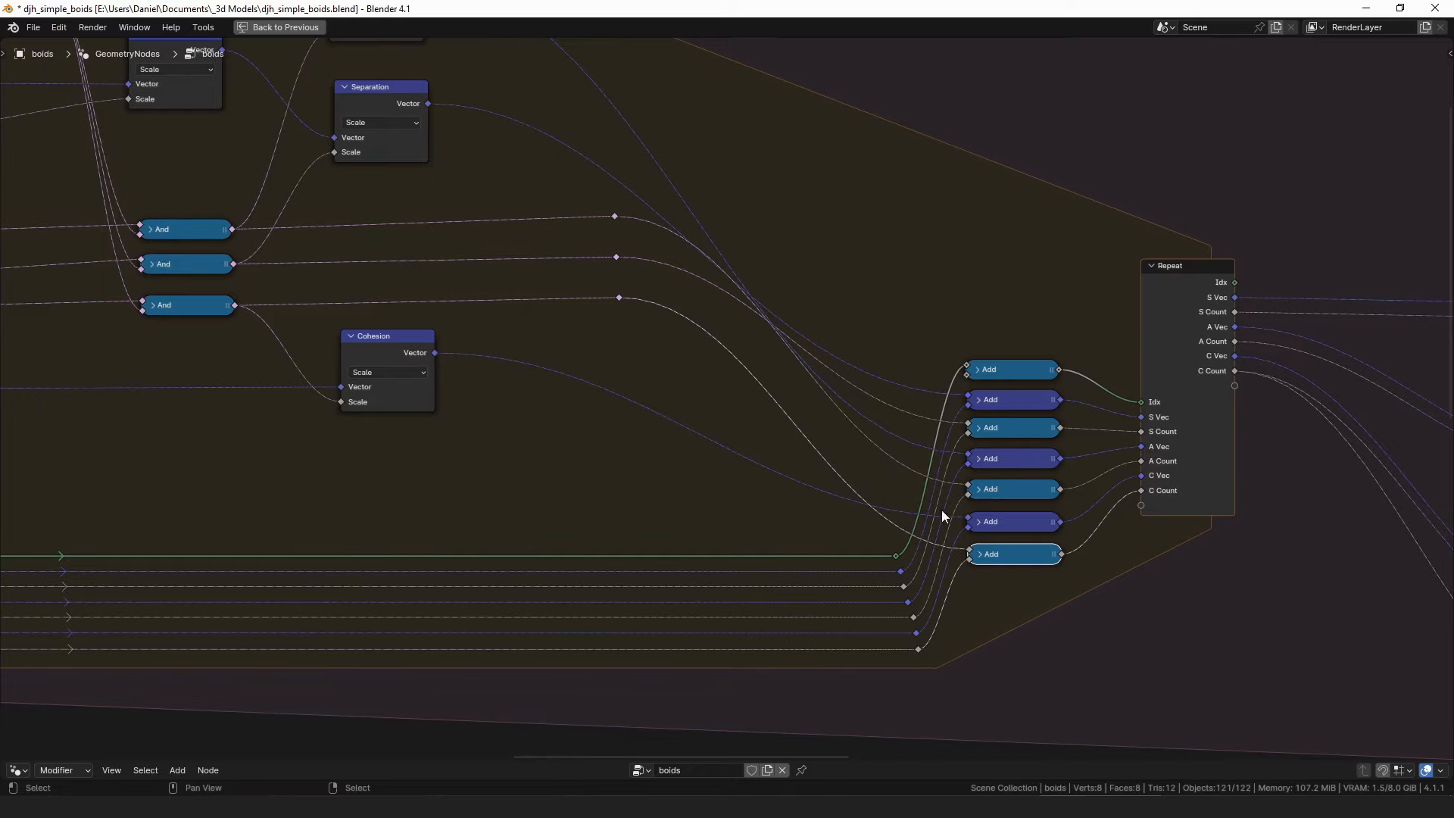
{"action": "left_click", "coordinate": [1021, 459]}
{"action": "left_click", "coordinate": [1018, 525]}
{"action": "left_click", "coordinate": [1005, 400]}
{"action": "scroll", "coordinate": [709, 400], "scroll_direction": "down", "scroll_amount": 2}
Follow the separation branch from Subtract through Normalize to the Scale node, and expand the Map Range node.
{"action": "mouse_move", "coordinate": [496, 365]}
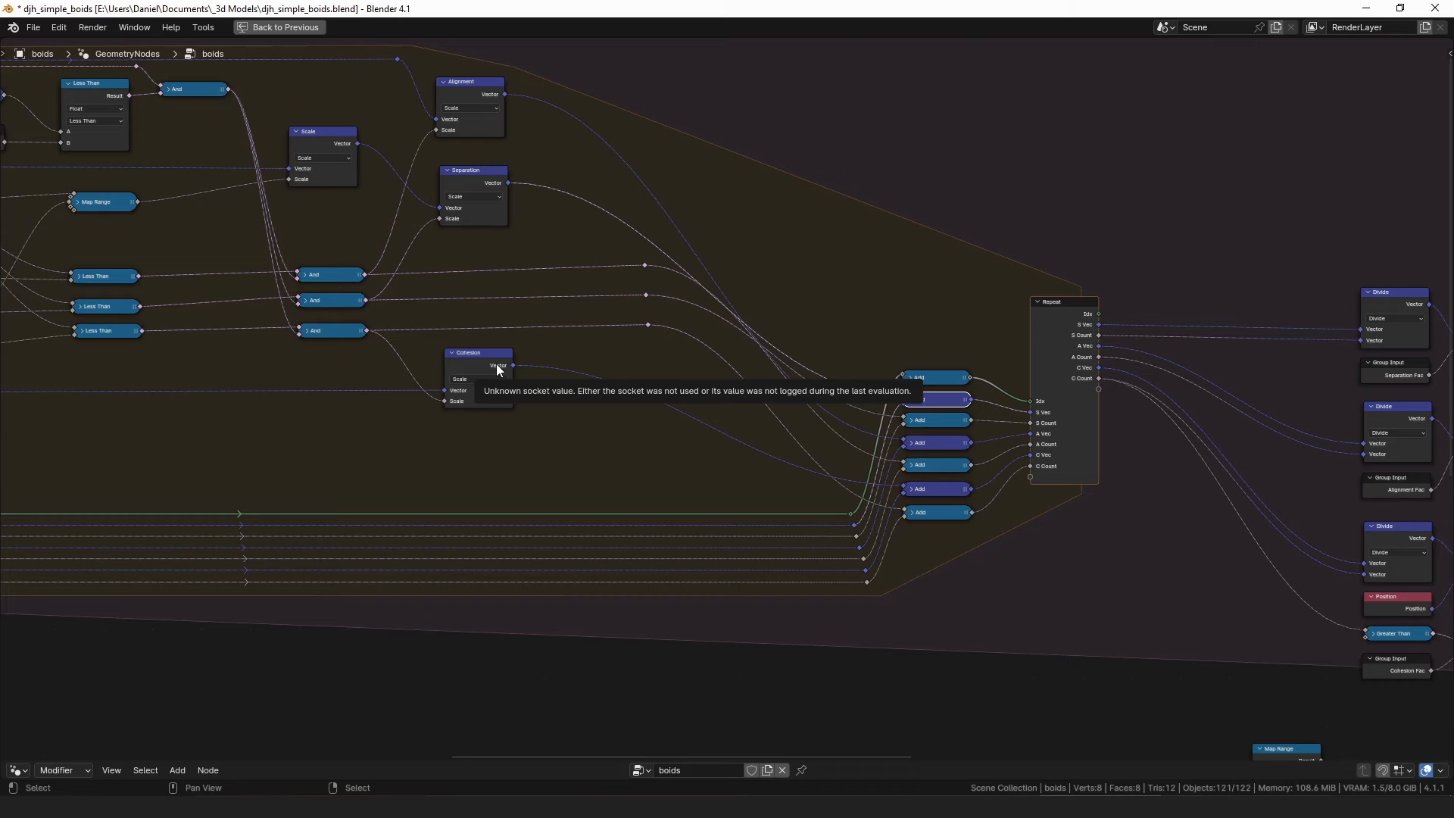
{"action": "scroll", "coordinate": [469, 326], "scroll_direction": "down", "scroll_amount": 3}
{"action": "middle_click_drag", "start_coordinate": [461, 324], "coordinate": [809, 332]}
{"action": "middle_click_drag", "start_coordinate": [559, 342], "coordinate": [670, 349]}
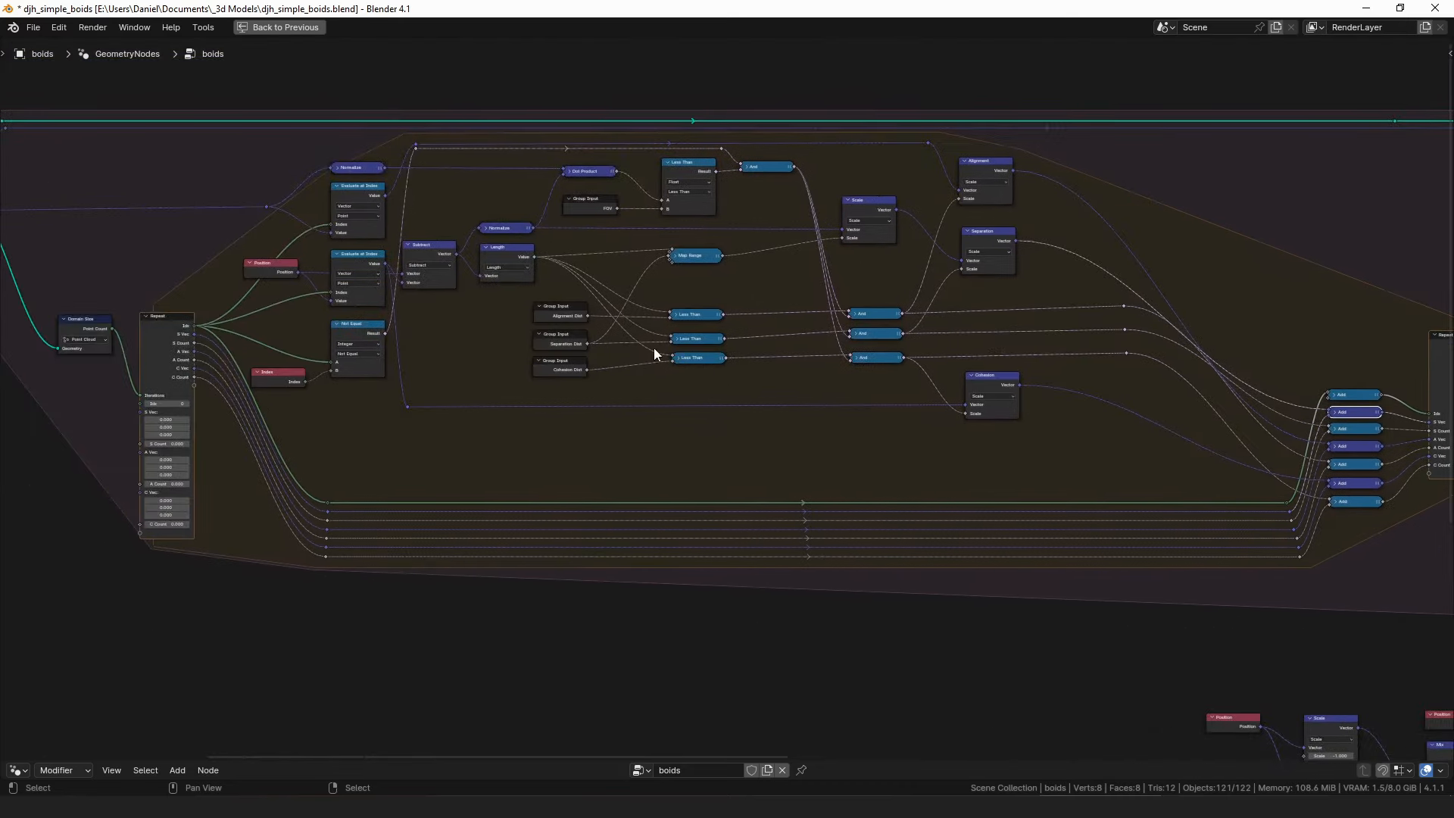
{"action": "scroll", "coordinate": [669, 350], "scroll_direction": "up", "scroll_amount": 2}
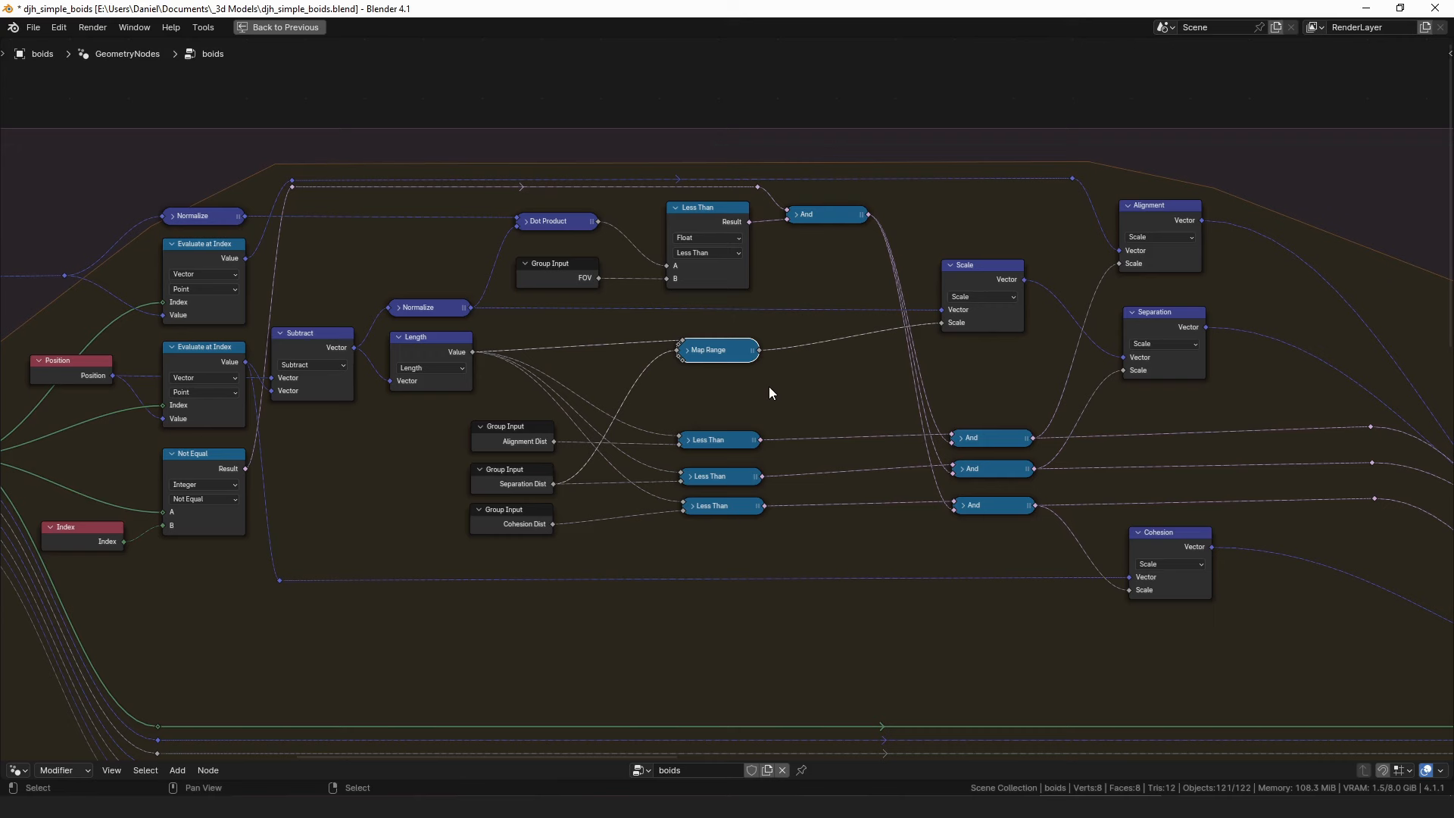
{"action": "middle_click_drag", "start_coordinate": [606, 371], "coordinate": [633, 373]}
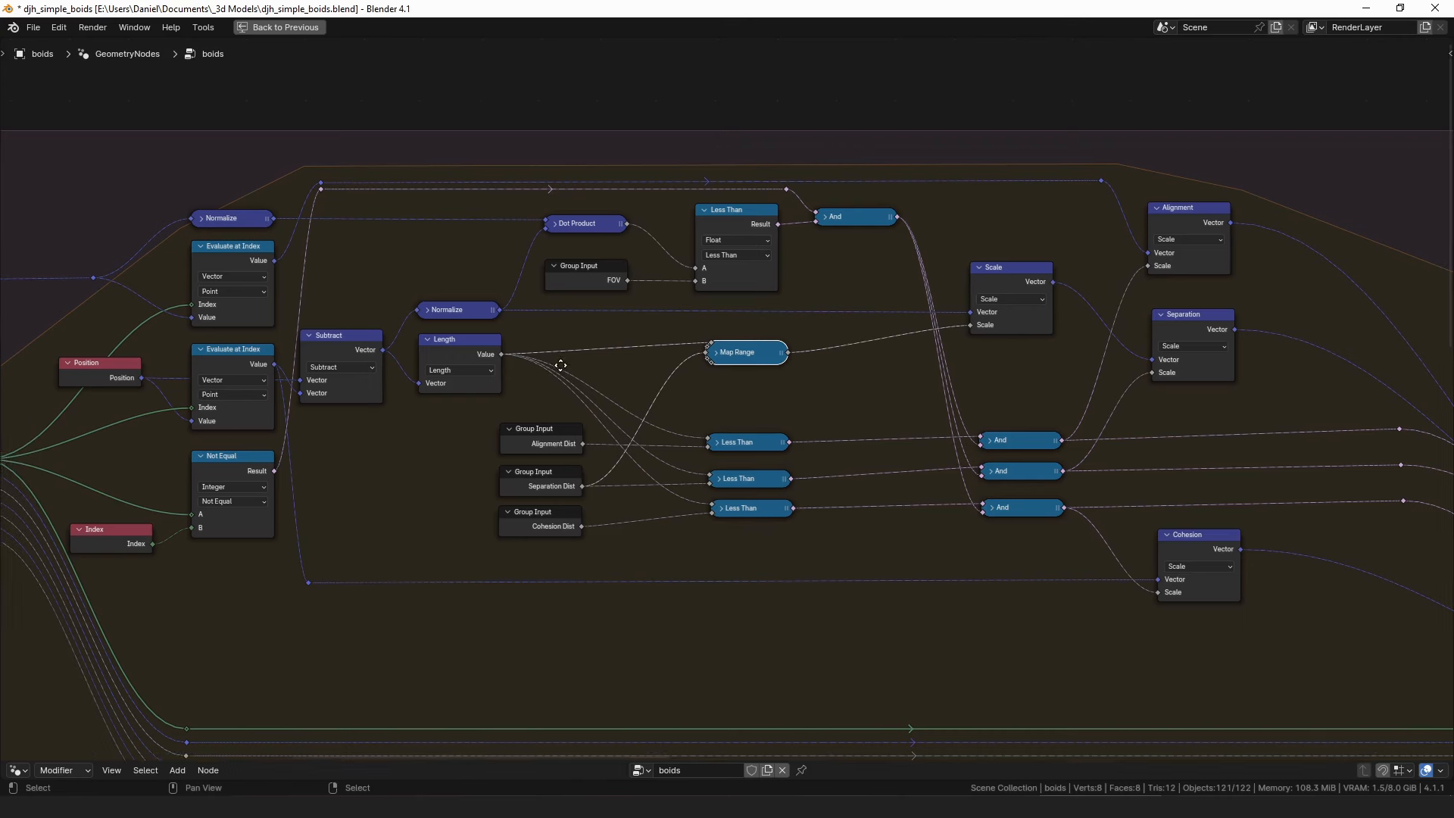
{"action": "left_click", "coordinate": [352, 342]}
{"action": "left_click_drag", "start_coordinate": [453, 307], "coordinate": [455, 309]}
{"action": "left_click_drag", "start_coordinate": [982, 284], "coordinate": [981, 284]}
{"action": "left_click", "coordinate": [717, 353]}
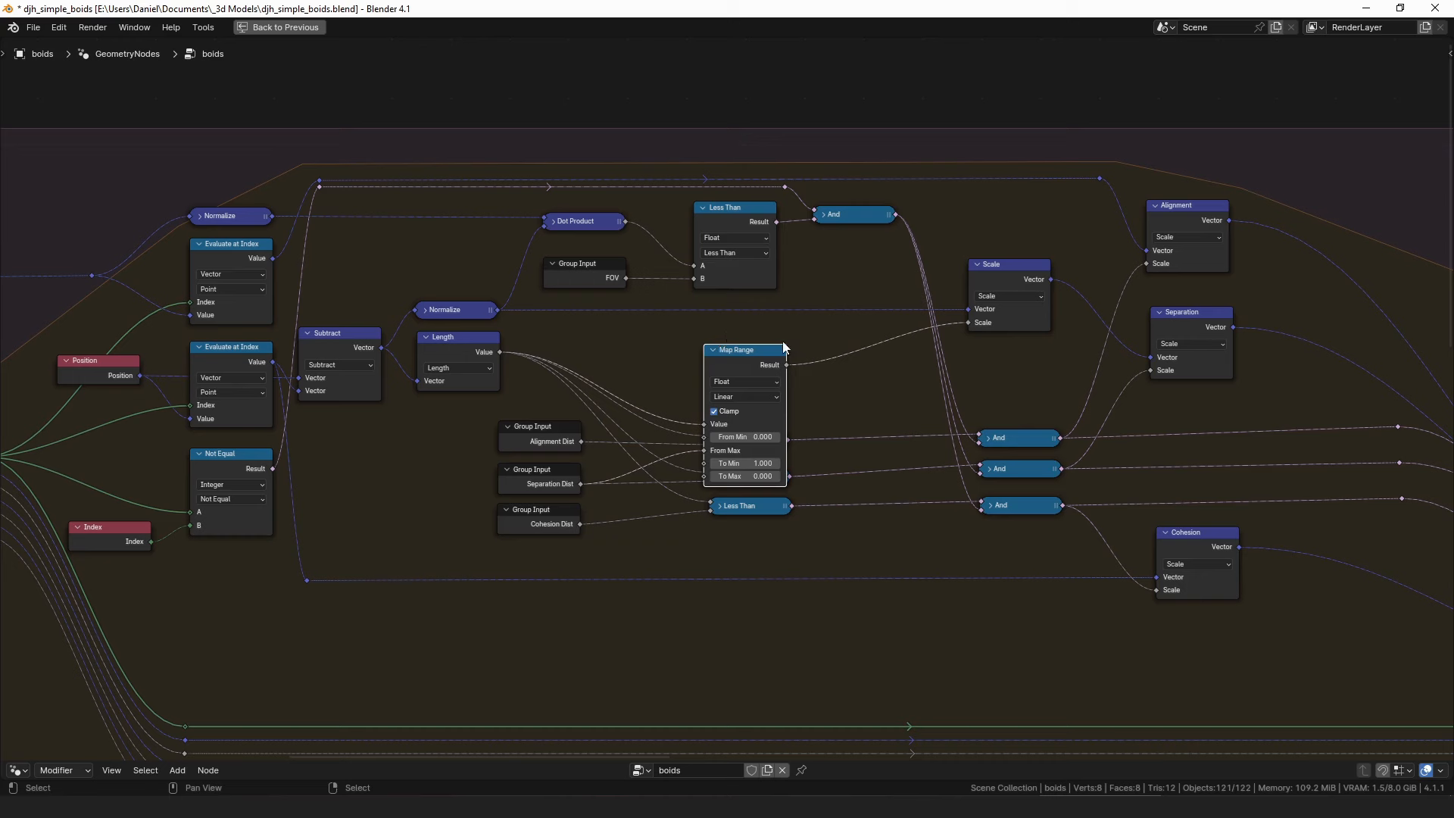
Bypass the Scale node by linking Normalize directly to Separation's Vector input, and play the animation in the full workspace layout.
{"action": "left_click_drag", "start_coordinate": [968, 309], "coordinate": [1164, 361]}
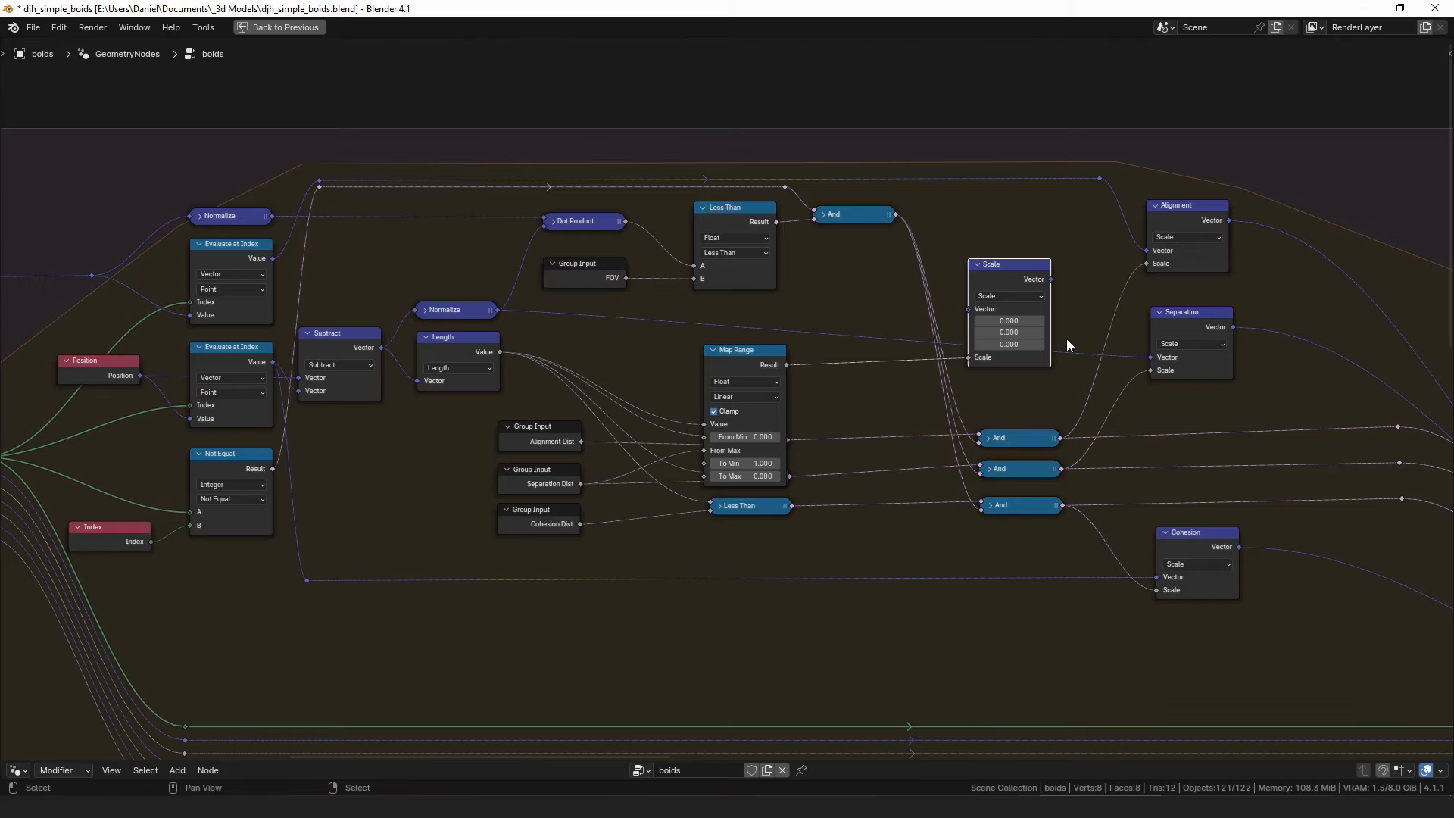
{"action": "key", "text": "ctrl+space"}
{"action": "key", "text": "alt+a"}
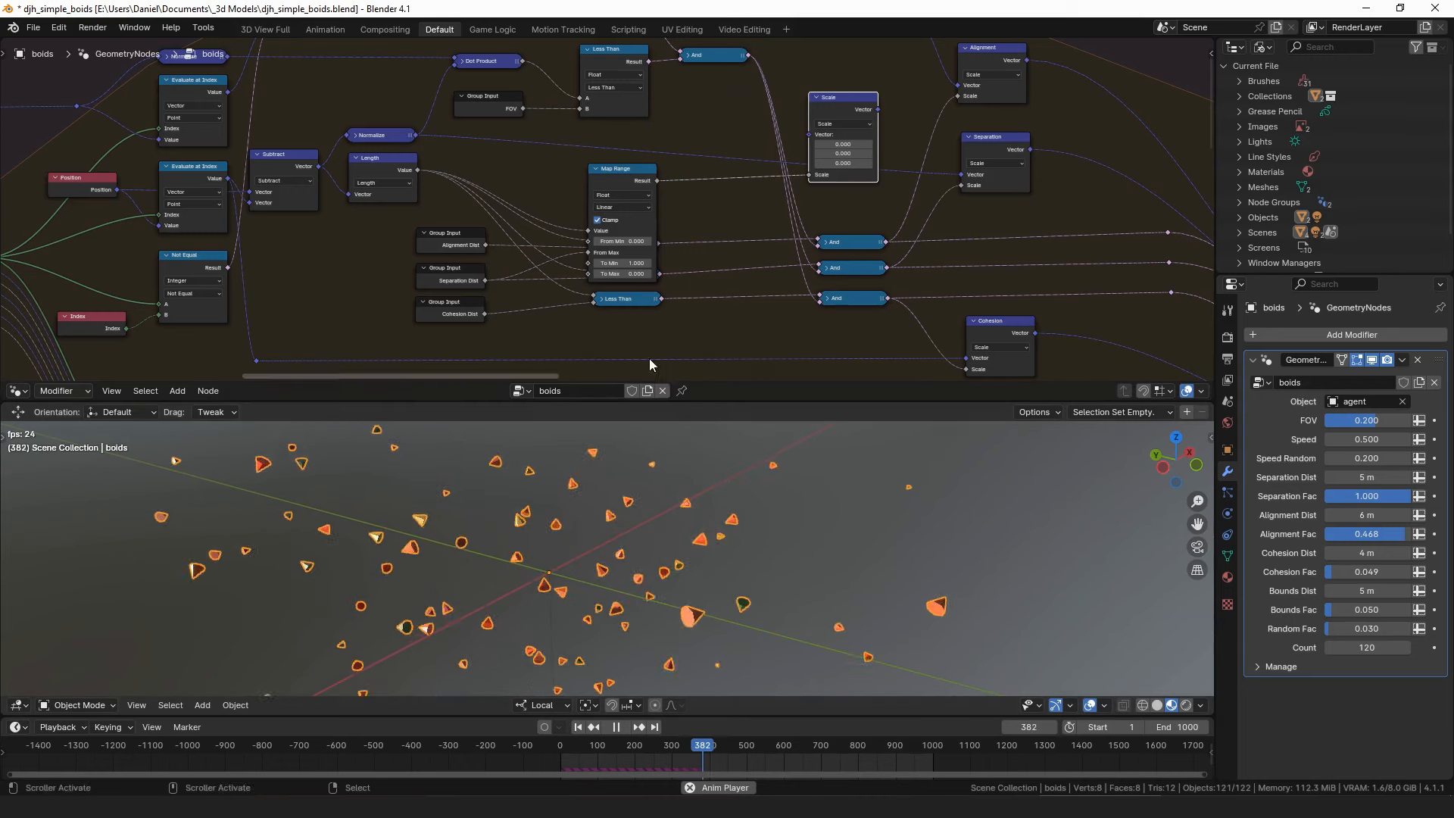
Examine the enlarged Map Range node's Value, From Max link to Separation Dist, and To Min setting.
{"action": "key", "text": "ctrl+space"}
{"action": "left_click_drag", "start_coordinate": [752, 334], "coordinate": [748, 275]}
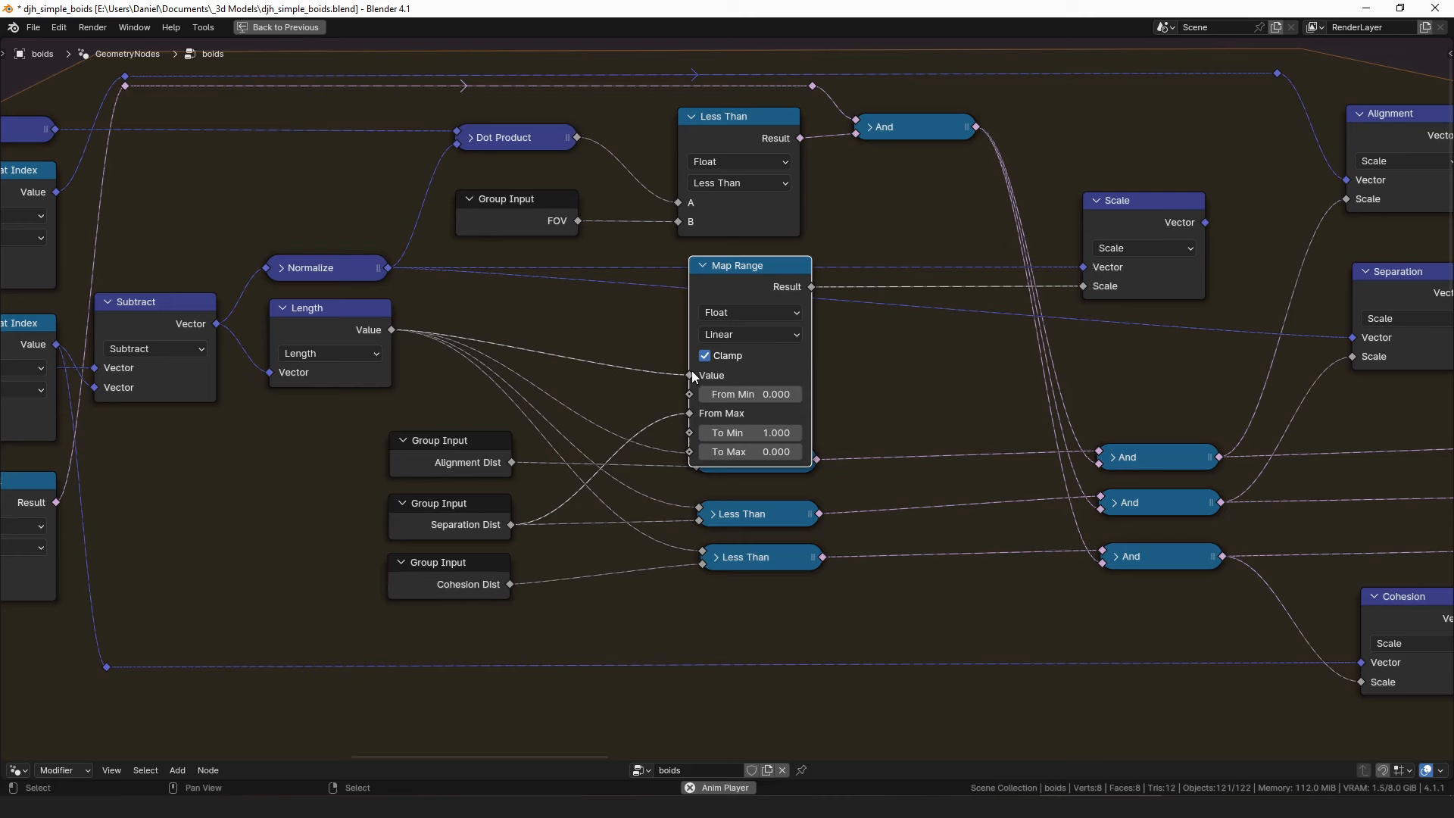
{"action": "left_click_drag", "start_coordinate": [750, 271], "coordinate": [747, 259]}
{"action": "left_click_drag", "start_coordinate": [511, 524], "coordinate": [688, 399]}
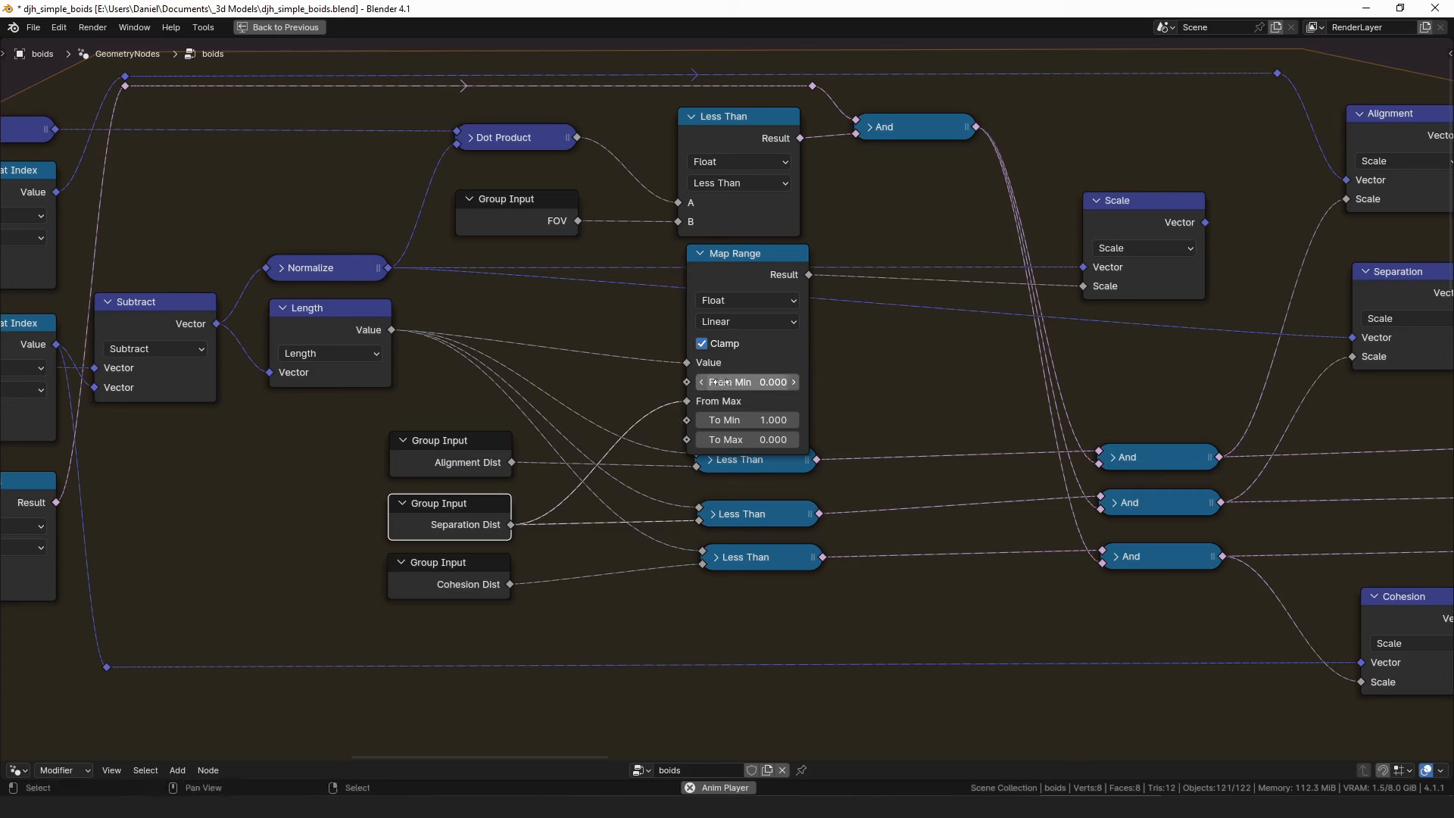
{"action": "left_click", "coordinate": [748, 421]}
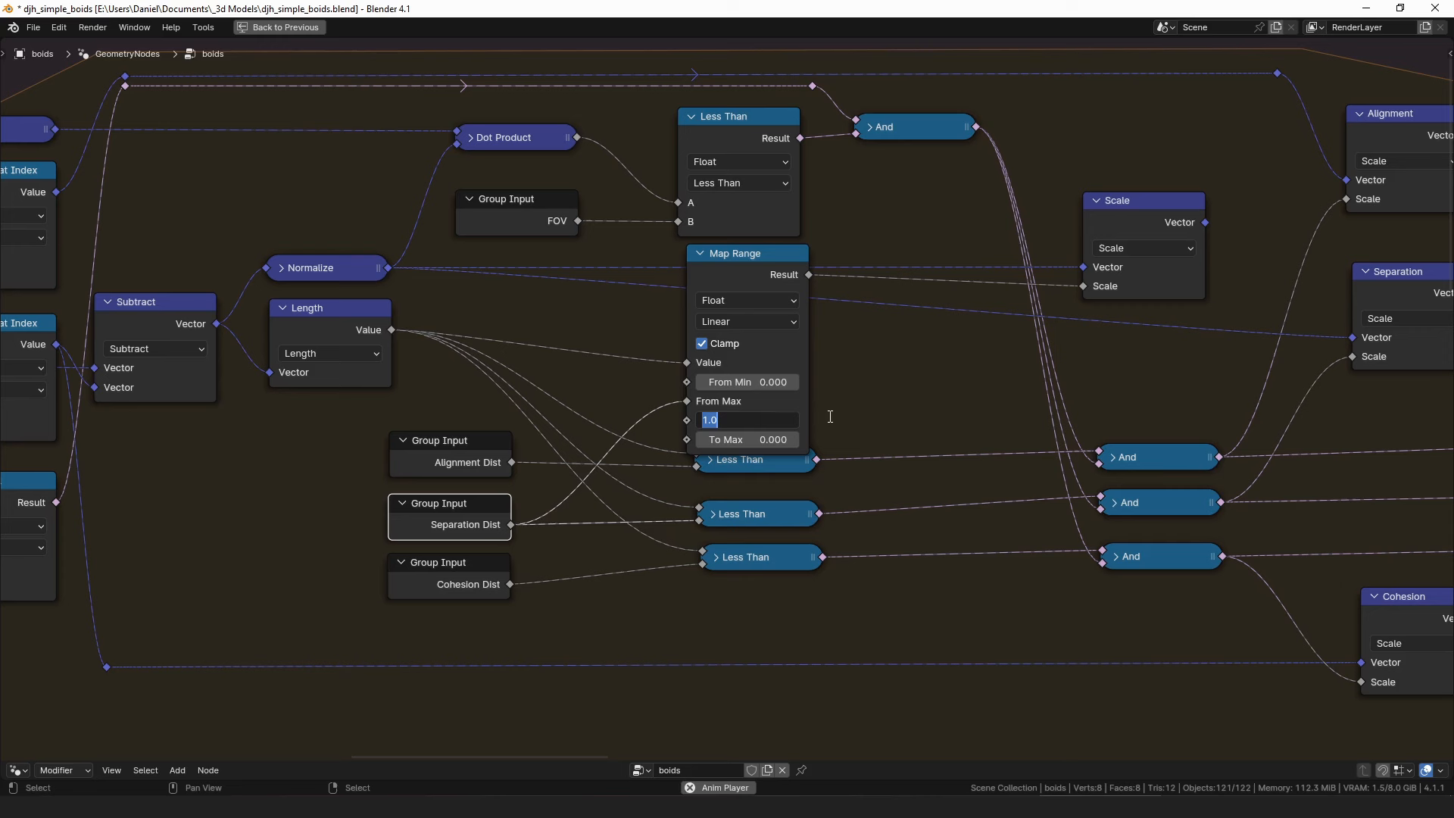
{"action": "key", "text": "Return"}
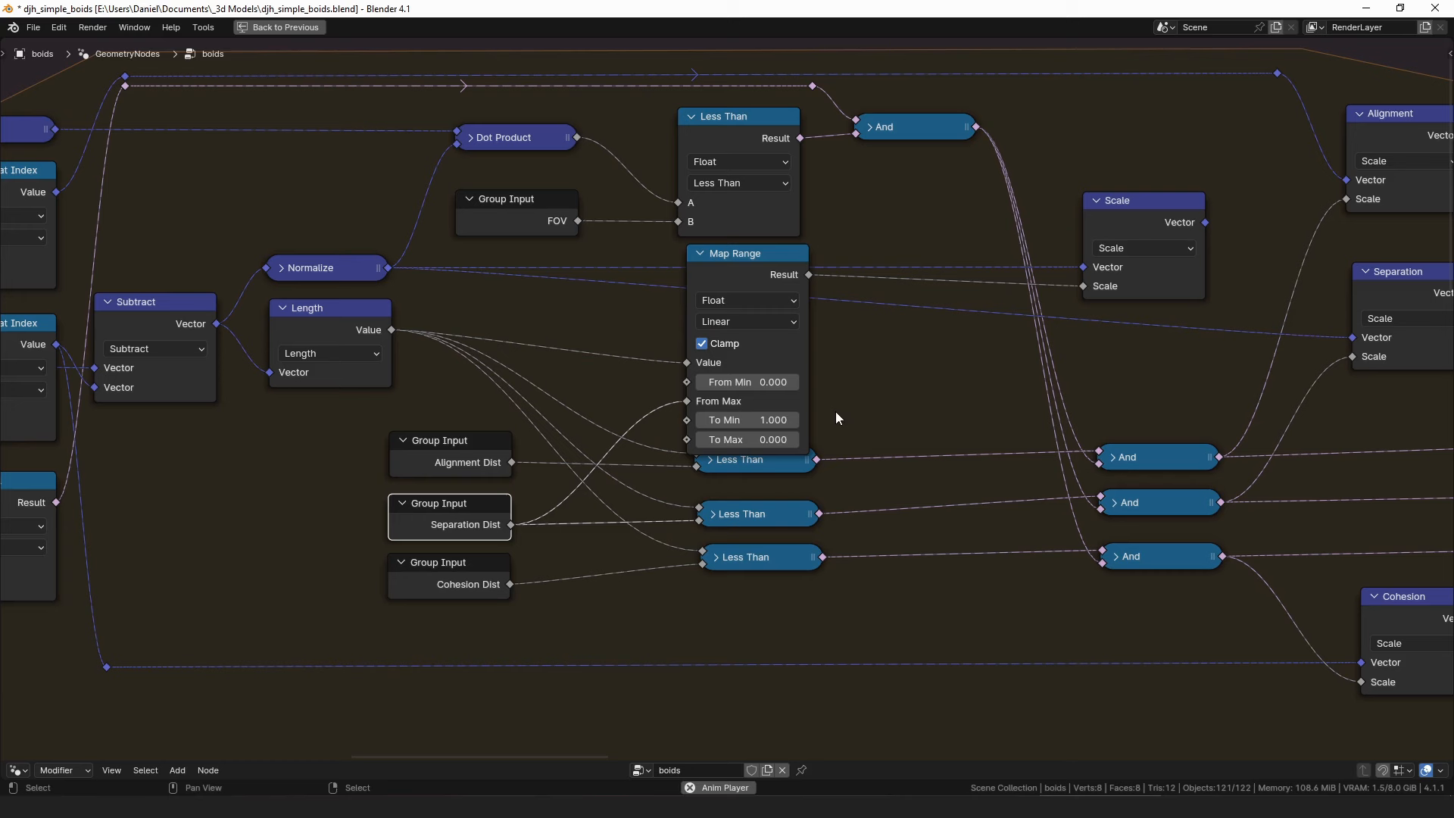
Collapse the Map Range node, move it back down, and connect the Scale node's Vector output to Separation's Vector input.
{"action": "left_click", "coordinate": [699, 255]}
{"action": "left_click_drag", "start_coordinate": [721, 256], "coordinate": [728, 350]}
{"action": "left_click_drag", "start_coordinate": [1170, 221], "coordinate": [1154, 222]}
{"action": "middle_click_drag", "start_coordinate": [1165, 235], "coordinate": [983, 254]}
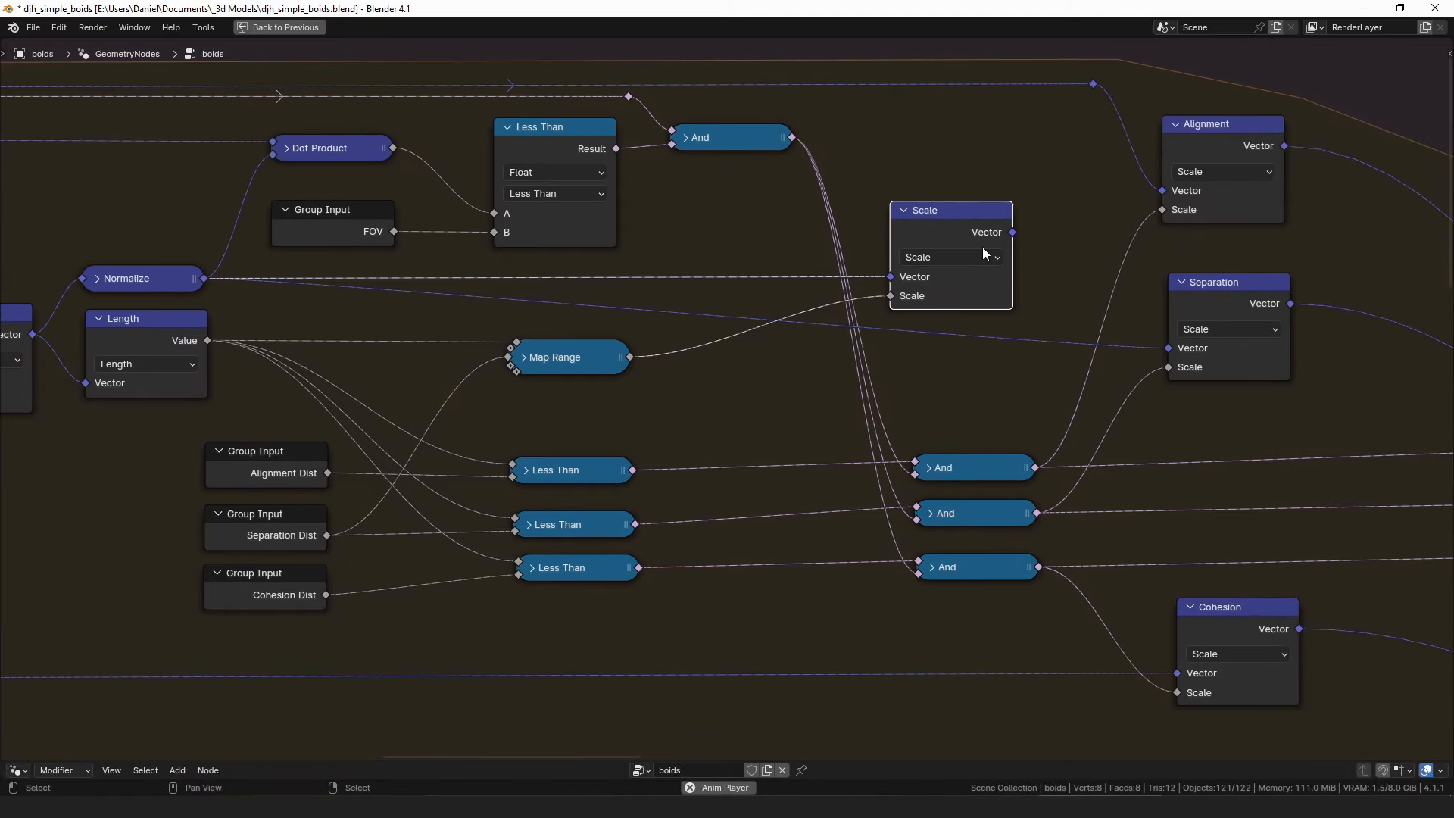
{"action": "left_click_drag", "start_coordinate": [1013, 232], "coordinate": [1159, 350]}
{"action": "left_click_drag", "start_coordinate": [962, 222], "coordinate": [972, 222]}
{"action": "left_click_drag", "start_coordinate": [1209, 285], "coordinate": [1219, 311]}
Examine the Repeat output's vector inputs and the Add node feeding A Vec.
{"action": "middle_click_drag", "start_coordinate": [915, 352], "coordinate": [433, 263]}
{"action": "middle_click_drag", "start_coordinate": [1309, 508], "coordinate": [699, 271]}
{"action": "left_click_drag", "start_coordinate": [955, 369], "coordinate": [952, 367]}
{"action": "mouse_move", "coordinate": [1131, 390]}
{"action": "left_mouse_down"}
{"action": "mouse_move", "coordinate": [1105, 390]}
{"action": "mouse_move", "coordinate": [1132, 392]}
{"action": "left_mouse_up"}
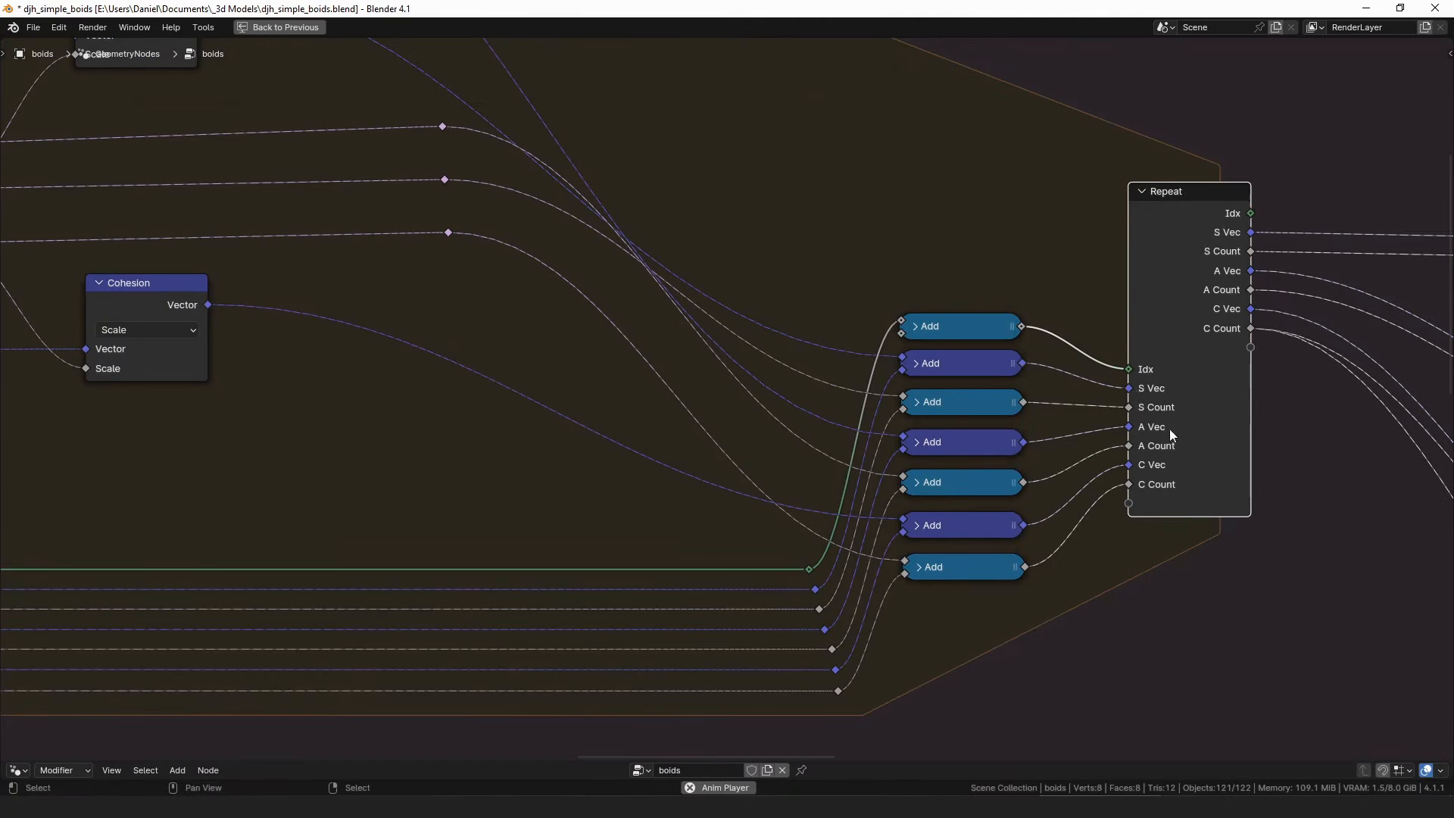
{"action": "left_click", "coordinate": [983, 444]}
Trace the alignment branch to the Alignment node and the And node that drives its Scale input.
{"action": "scroll", "coordinate": [980, 444], "scroll_direction": "down", "scroll_amount": 1}
{"action": "middle_click_drag", "start_coordinate": [718, 282], "coordinate": [671, 335]}
{"action": "scroll", "coordinate": [671, 335], "scroll_direction": "up", "scroll_amount": 1}
{"action": "left_click_drag", "start_coordinate": [571, 297], "coordinate": [566, 293]}
{"action": "left_click", "coordinate": [221, 537]}
{"action": "middle_click_drag", "start_coordinate": [1090, 228], "coordinate": [359, 237]}
{"action": "left_click", "coordinate": [1167, 226]}
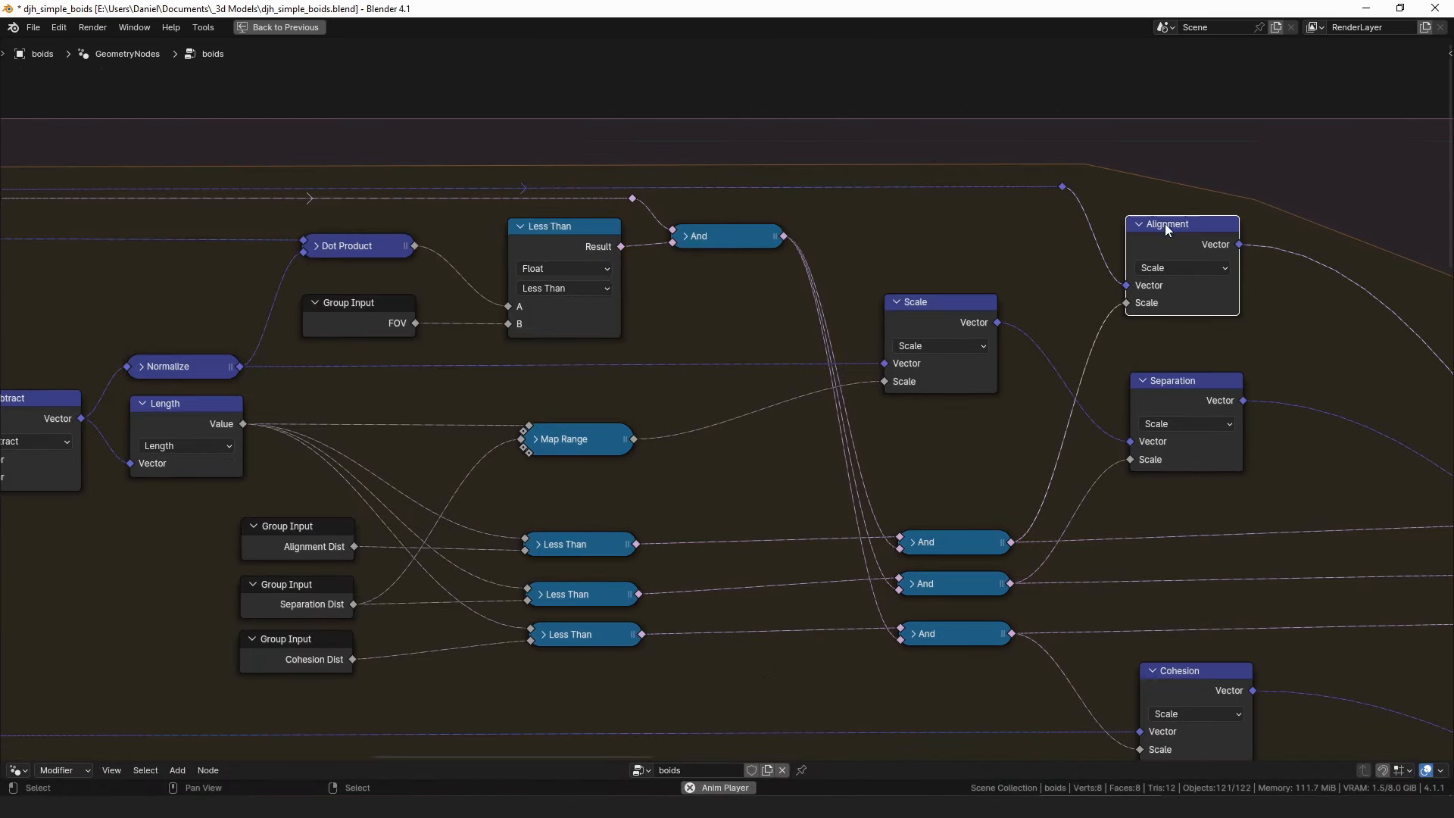
{"action": "left_click", "coordinate": [978, 542]}
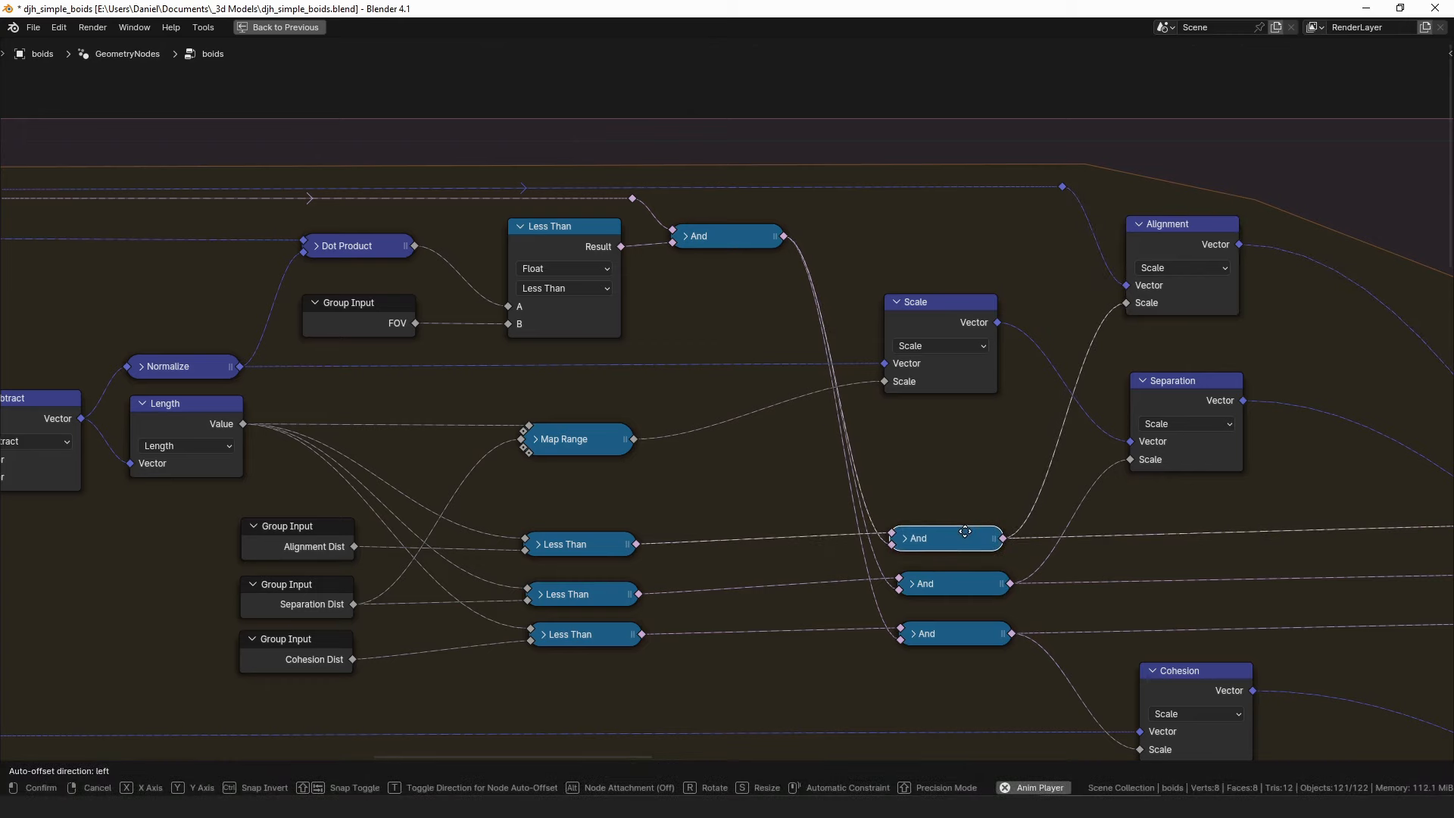
Follow the links from the Alignment and Cohesion nodes to the Add nodes, ending at the one feeding C Vec.
{"action": "middle_click_drag", "start_coordinate": [971, 533], "coordinate": [288, 293]}
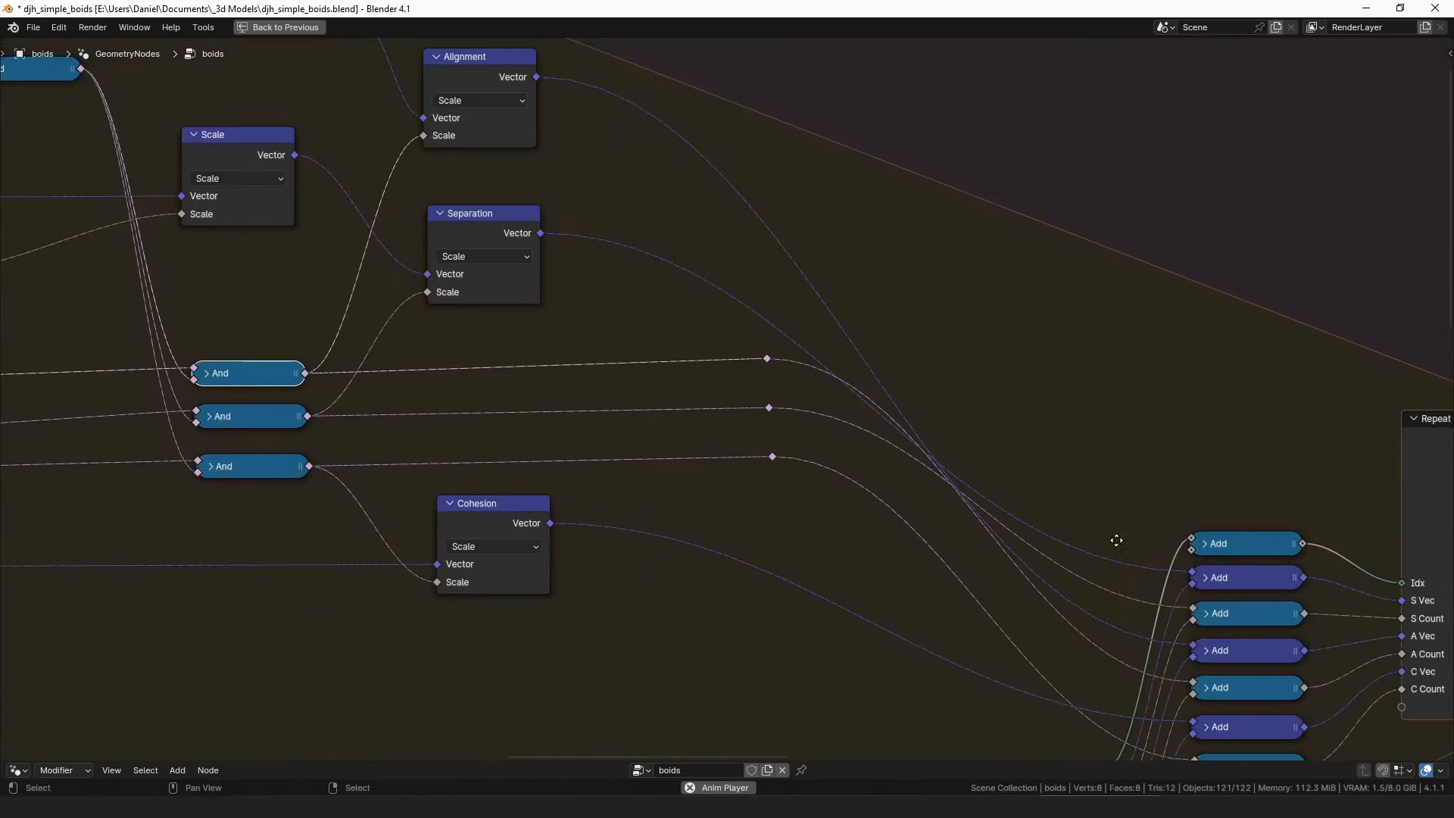
{"action": "middle_click_drag", "start_coordinate": [1125, 543], "coordinate": [863, 373]}
{"action": "left_click_drag", "start_coordinate": [980, 484], "coordinate": [979, 488]}
{"action": "scroll", "coordinate": [982, 544], "scroll_direction": "down", "scroll_amount": 3}
{"action": "left_click", "coordinate": [942, 526]}
{"action": "scroll", "coordinate": [966, 539], "scroll_direction": "up", "scroll_amount": 5}
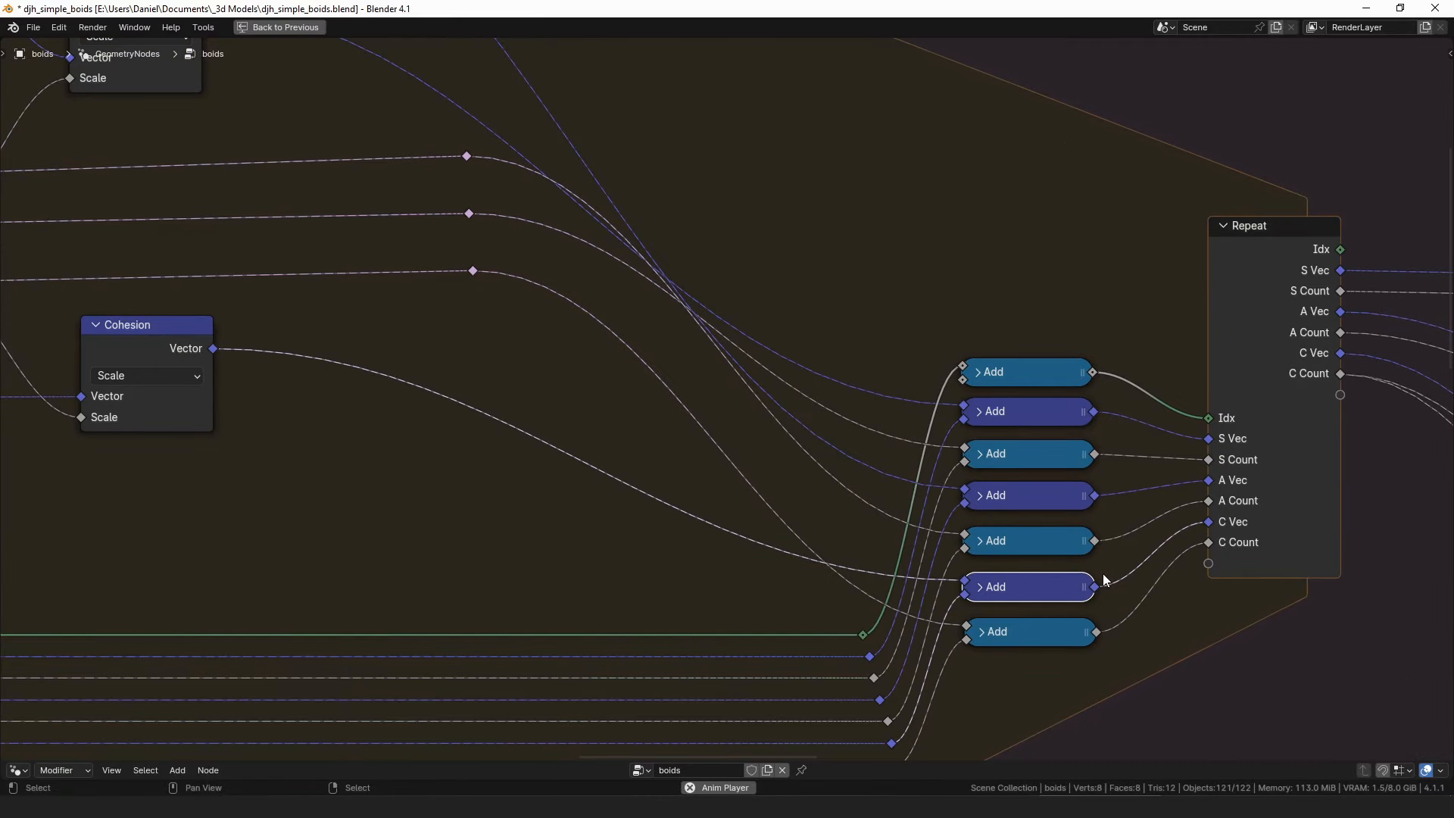
Trace the cohesion branch from the Cohesion node back to the start of the repeat zone.
{"action": "scroll", "coordinate": [1098, 548], "scroll_direction": "down", "scroll_amount": 3}
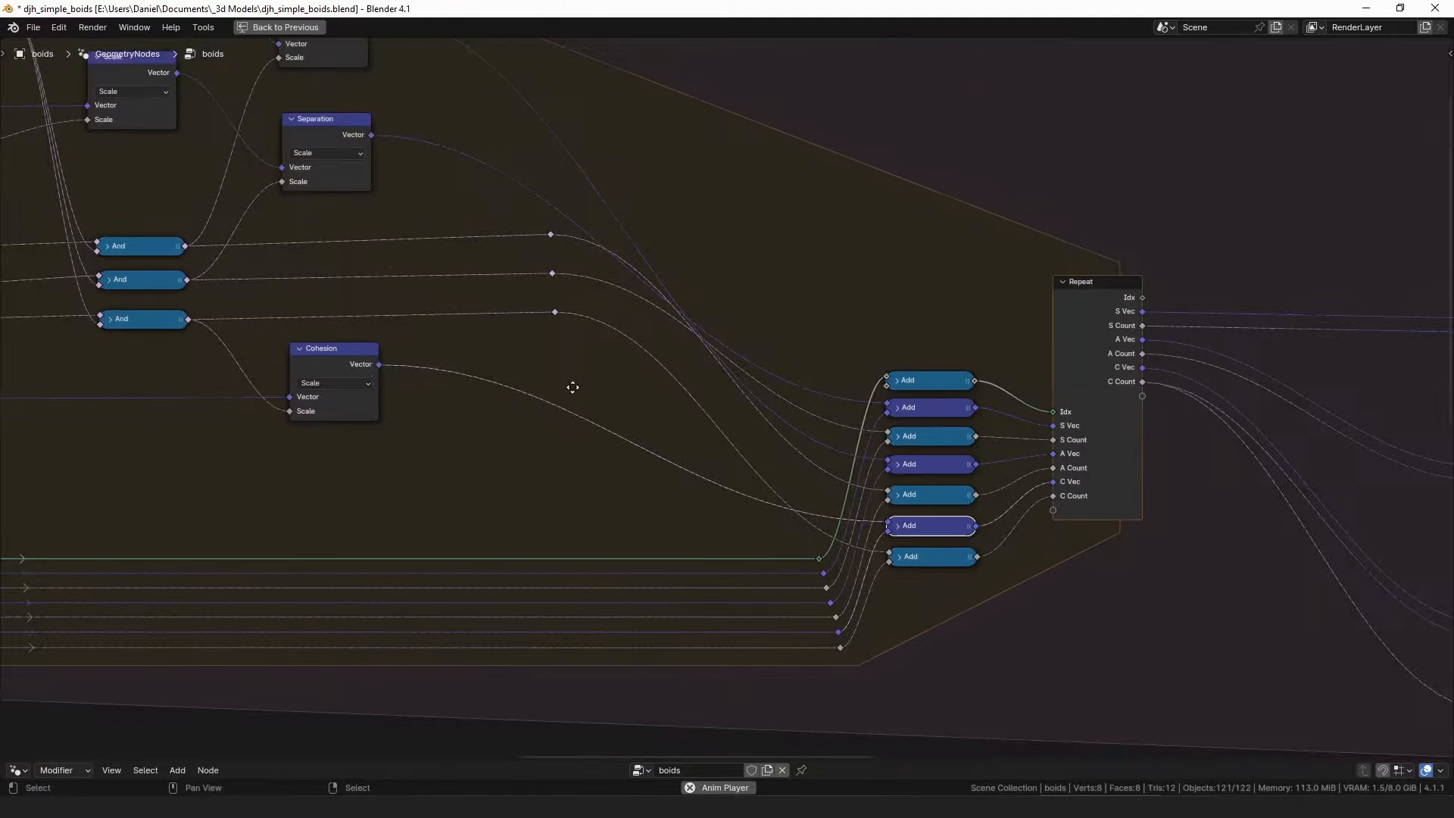
{"action": "middle_click_drag", "start_coordinate": [572, 388], "coordinate": [889, 403]}
{"action": "middle_click_drag", "start_coordinate": [624, 420], "coordinate": [923, 398]}
{"action": "middle_click_drag", "start_coordinate": [209, 406], "coordinate": [813, 406]}
{"action": "scroll", "coordinate": [609, 326], "scroll_direction": "up", "scroll_amount": 6}
{"action": "middle_click_drag", "start_coordinate": [593, 262], "coordinate": [671, 392]}
{"action": "left_click", "coordinate": [481, 147]}
{"action": "middle_click_drag", "start_coordinate": [513, 175], "coordinate": [572, 255]}
{"action": "left_click_drag", "start_coordinate": [516, 224], "coordinate": [504, 228]}
{"action": "scroll", "coordinate": [953, 530], "scroll_direction": "down", "scroll_amount": 2}
{"action": "scroll", "coordinate": [953, 530], "scroll_direction": "down", "scroll_amount": 1}
Follow the cohesion branch forward through the Cohesion node to the Add node feeding the Repeat output's C Vec.
{"action": "middle_click_drag", "start_coordinate": [953, 530], "coordinate": [222, 442]}
{"action": "middle_click_drag", "start_coordinate": [1056, 461], "coordinate": [874, 437]}
{"action": "scroll", "coordinate": [874, 437], "scroll_direction": "up", "scroll_amount": 3}
{"action": "left_click_drag", "start_coordinate": [708, 361], "coordinate": [717, 355]}
{"action": "left_click_drag", "start_coordinate": [462, 315], "coordinate": [462, 321]}
{"action": "left_click_drag", "start_coordinate": [462, 316], "coordinate": [463, 316]}
{"action": "scroll", "coordinate": [799, 400], "scroll_direction": "up", "scroll_amount": 1}
{"action": "middle_click_drag", "start_coordinate": [799, 401], "coordinate": [215, 291]}
{"action": "left_click", "coordinate": [951, 490]}
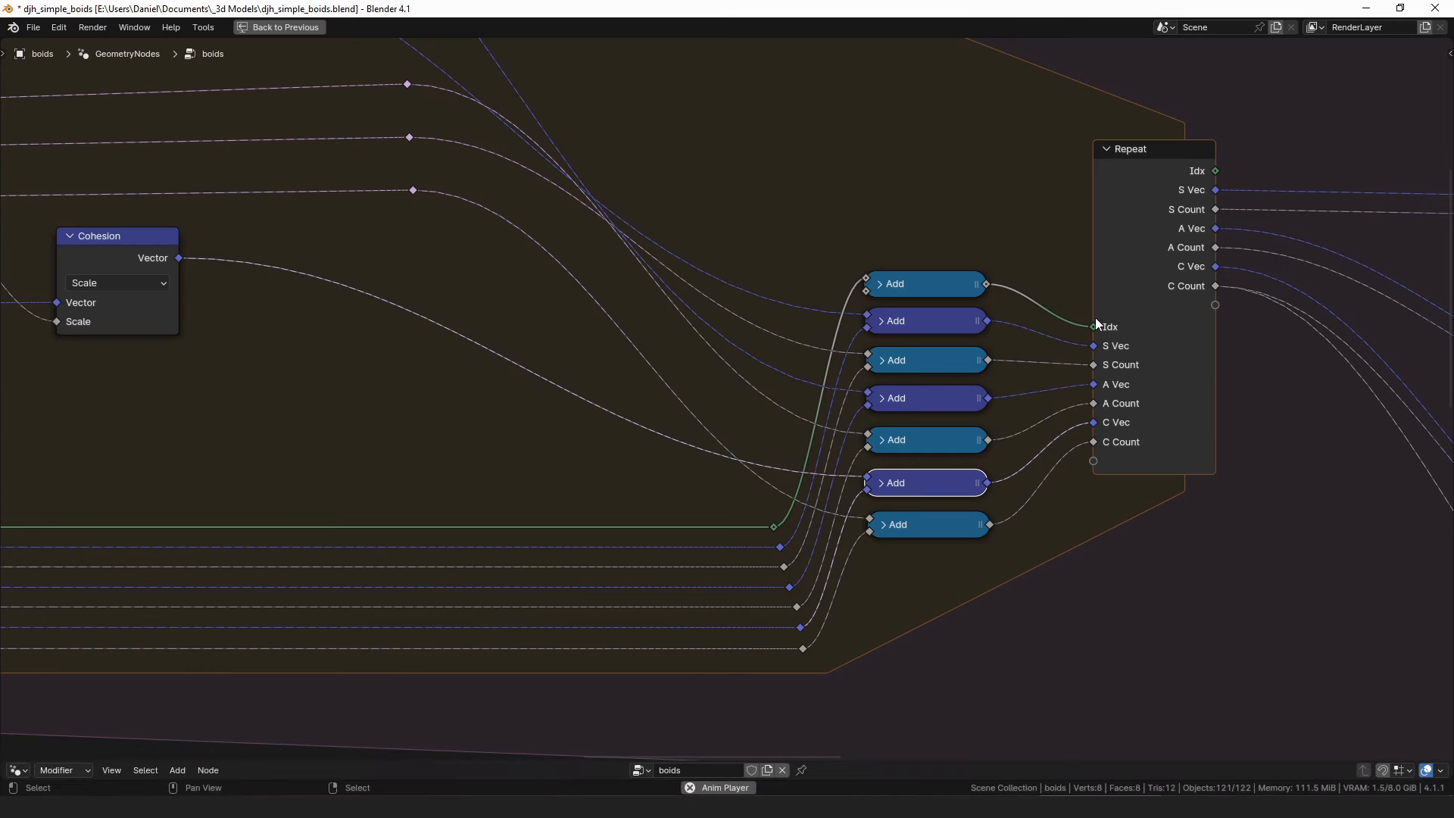
Follow the Repeat output's vector and count links to the separation, alignment and cohesion Divide nodes.
{"action": "middle_click_drag", "start_coordinate": [1095, 317], "coordinate": [862, 345]}
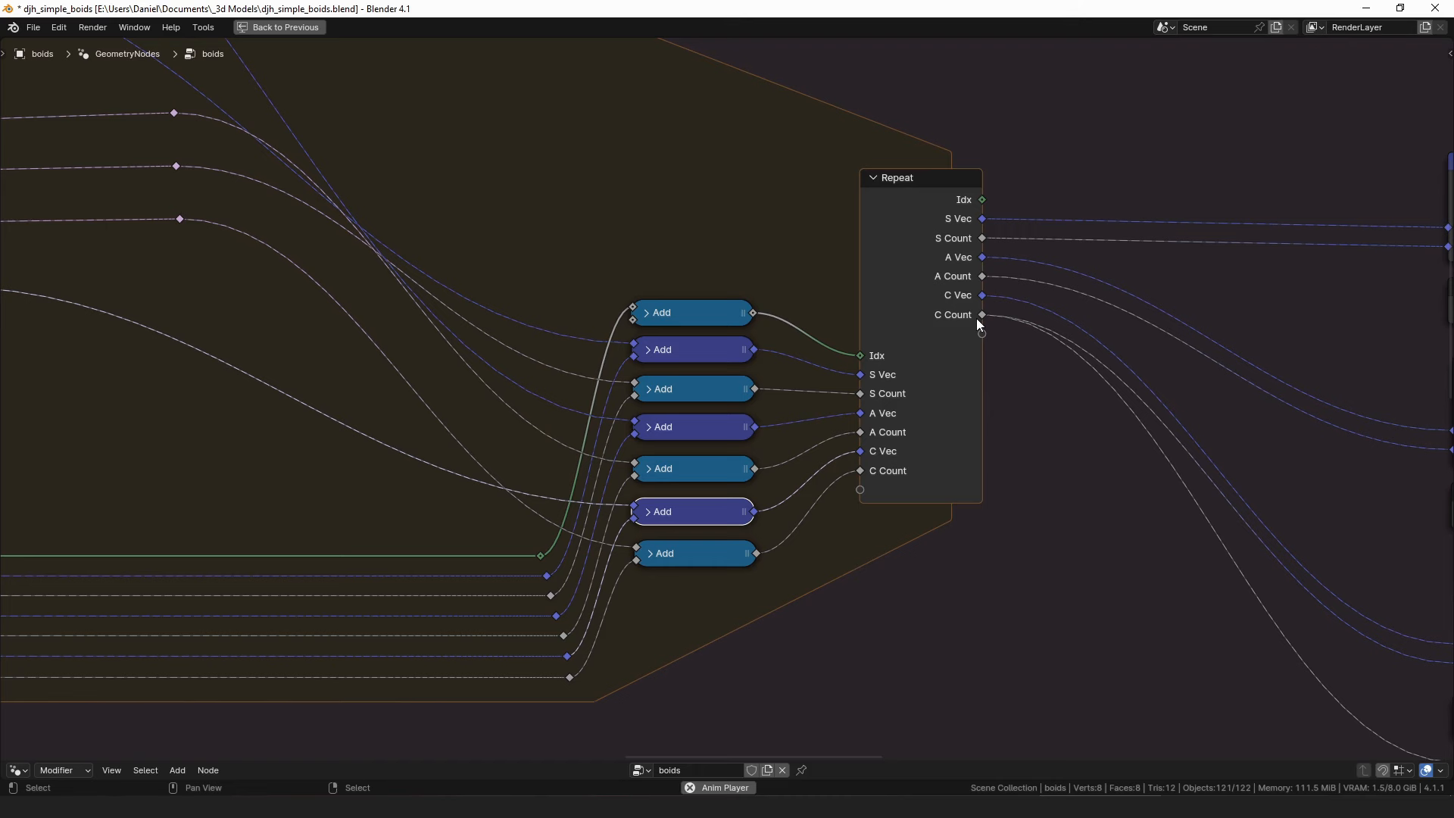
{"action": "middle_click_drag", "start_coordinate": [977, 321], "coordinate": [893, 354]}
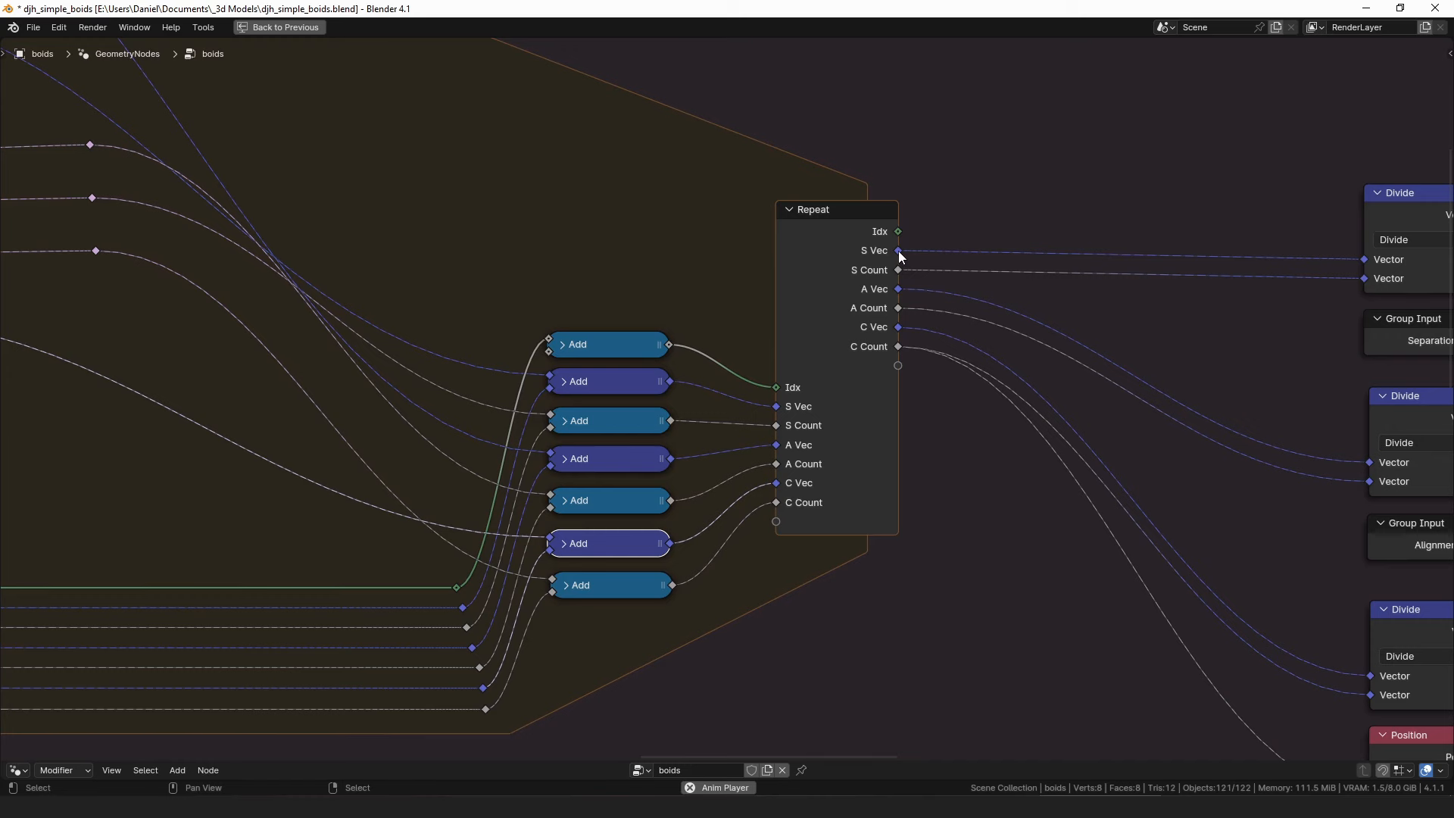
{"action": "middle_click_drag", "start_coordinate": [899, 252], "coordinate": [590, 295]}
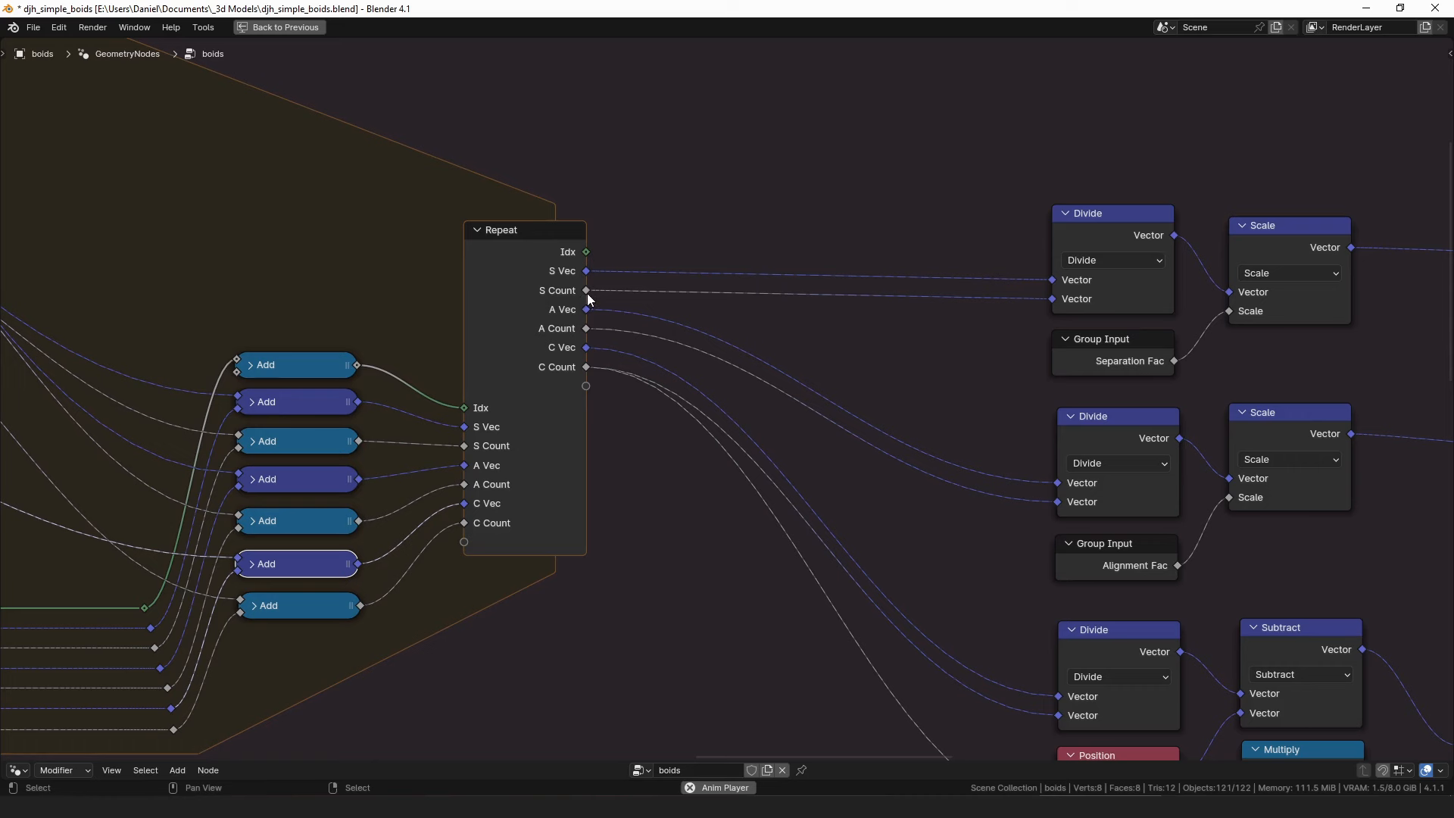
{"action": "left_click_drag", "start_coordinate": [1088, 213], "coordinate": [1087, 207]}
{"action": "middle_click_drag", "start_coordinate": [1129, 446], "coordinate": [1053, 365]}
{"action": "left_click_drag", "start_coordinate": [1049, 360], "coordinate": [1045, 357]}
{"action": "middle_click_drag", "start_coordinate": [1055, 464], "coordinate": [1008, 351]}
{"action": "left_click", "coordinate": [988, 450]}
{"action": "left_click_drag", "start_coordinate": [989, 450], "coordinate": [978, 427]}
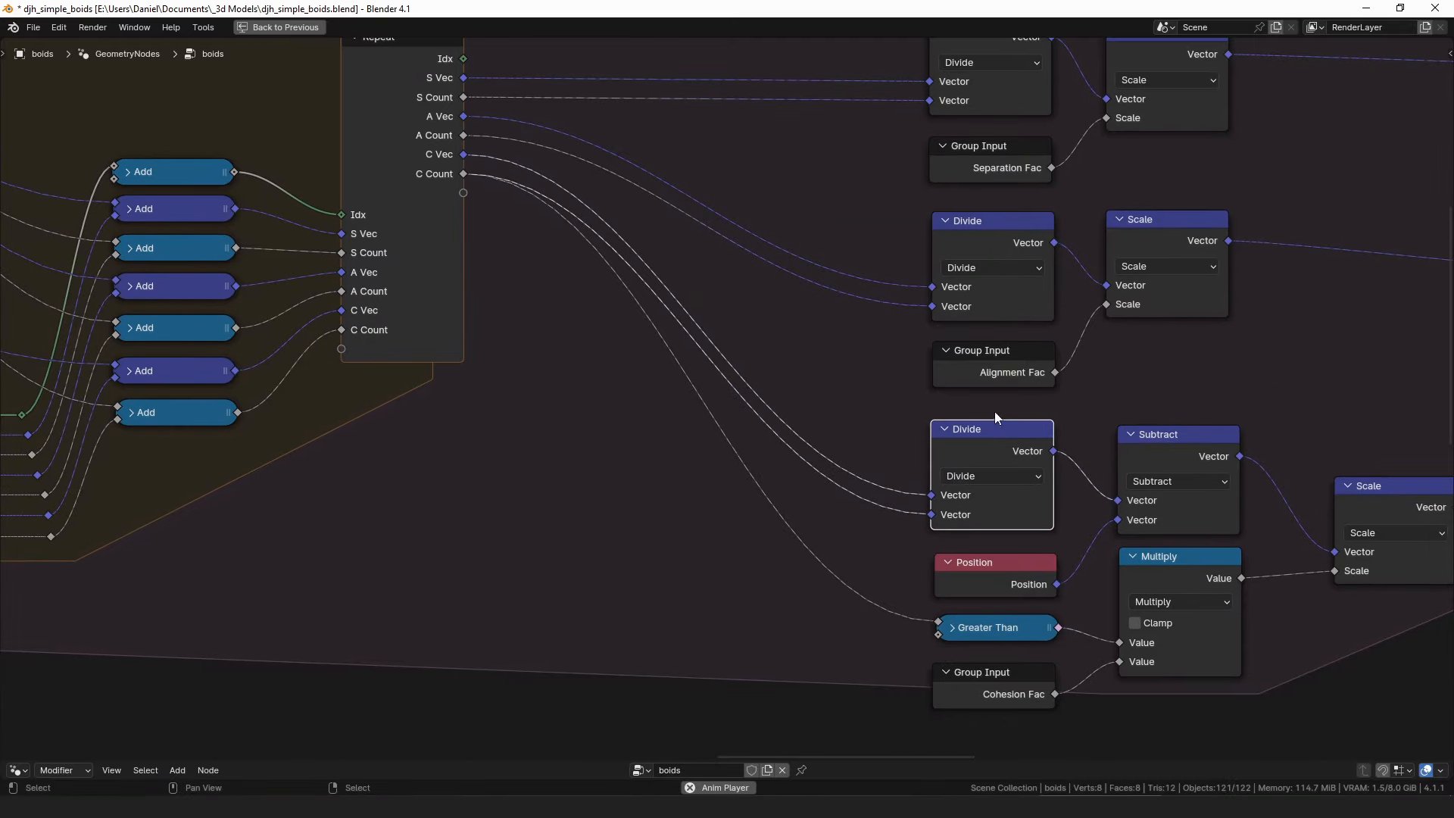
Examine the Scale nodes after the separation and alignment Divide nodes, with their Separation Fac and Alignment Fac inputs.
{"action": "middle_click_drag", "start_coordinate": [1060, 337], "coordinate": [694, 553]}
{"action": "scroll", "coordinate": [758, 292], "scroll_direction": "down", "scroll_amount": 3}
{"action": "left_click_drag", "start_coordinate": [756, 442], "coordinate": [759, 446]}
{"action": "left_click_drag", "start_coordinate": [778, 282], "coordinate": [775, 277]}
{"action": "left_click_drag", "start_coordinate": [648, 384], "coordinate": [648, 383]}
{"action": "left_click_drag", "start_coordinate": [652, 544], "coordinate": [650, 545]}
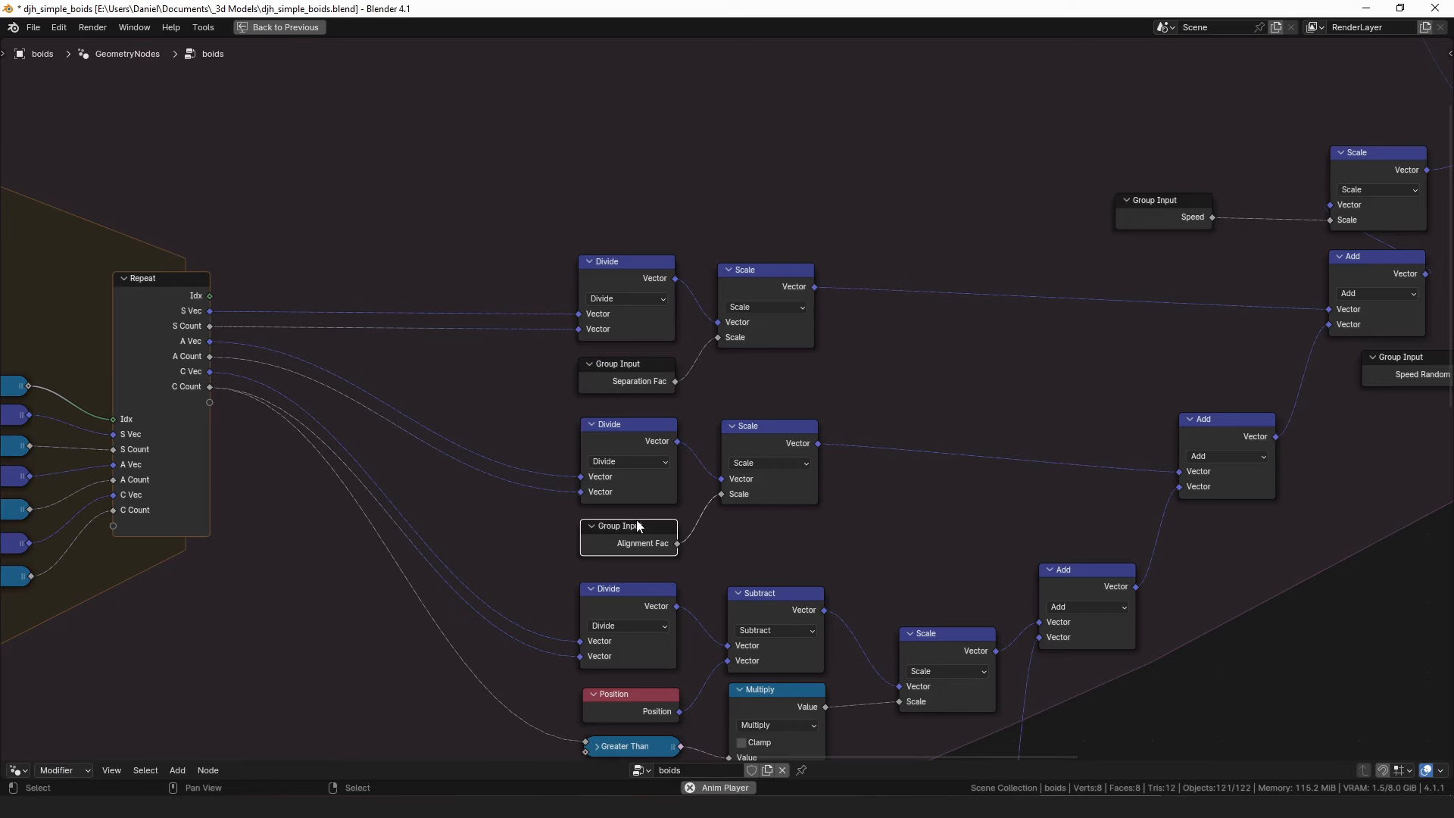
{"action": "middle_click_drag", "start_coordinate": [788, 329], "coordinate": [615, 339]}
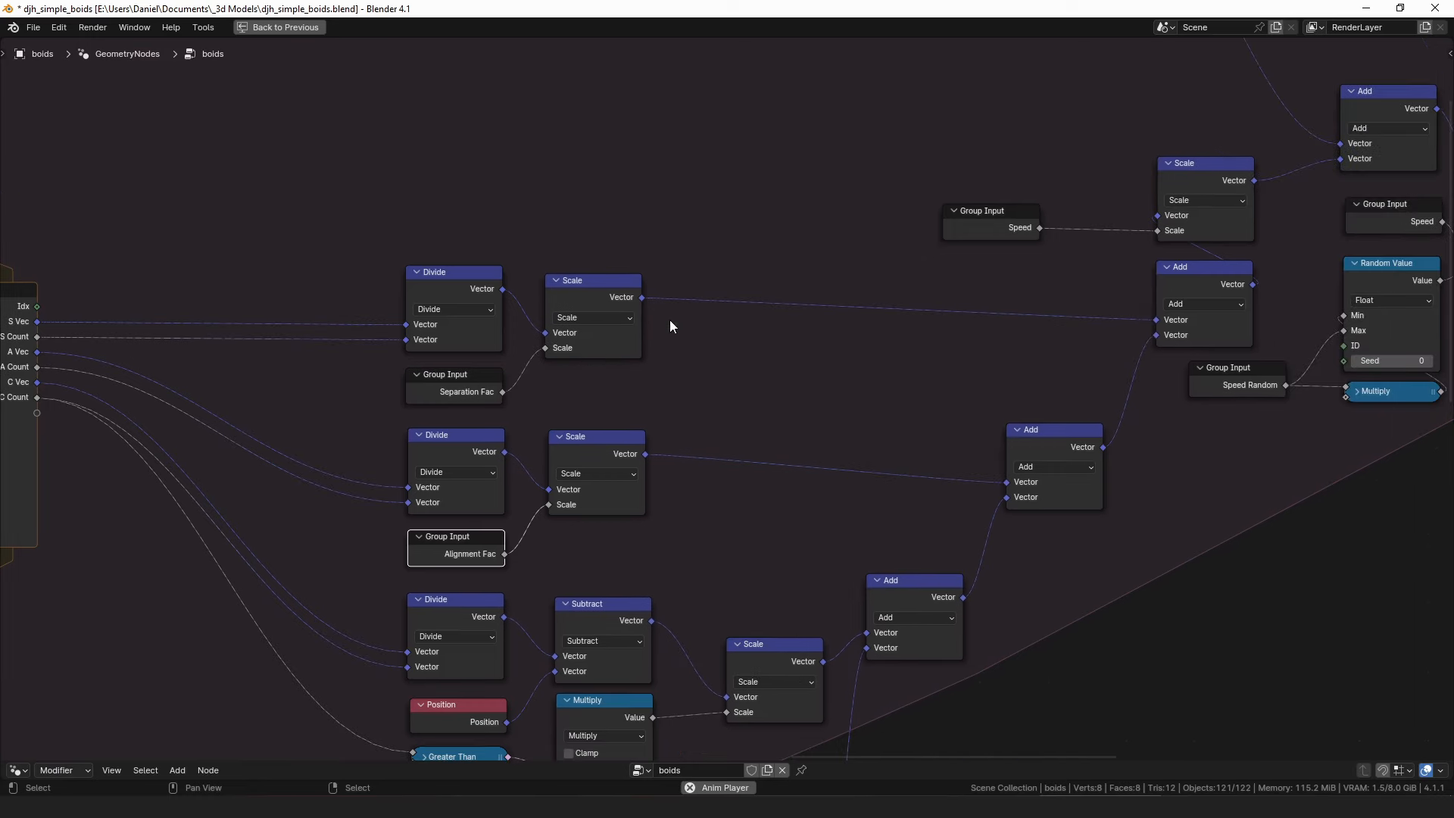
Trace the cohesion branch from its Divide node to the Subtract node and the Position node feeding it.
{"action": "middle_click_drag", "start_coordinate": [687, 514], "coordinate": [965, 298]}
{"action": "scroll", "coordinate": [669, 366], "scroll_direction": "up", "scroll_amount": 3}
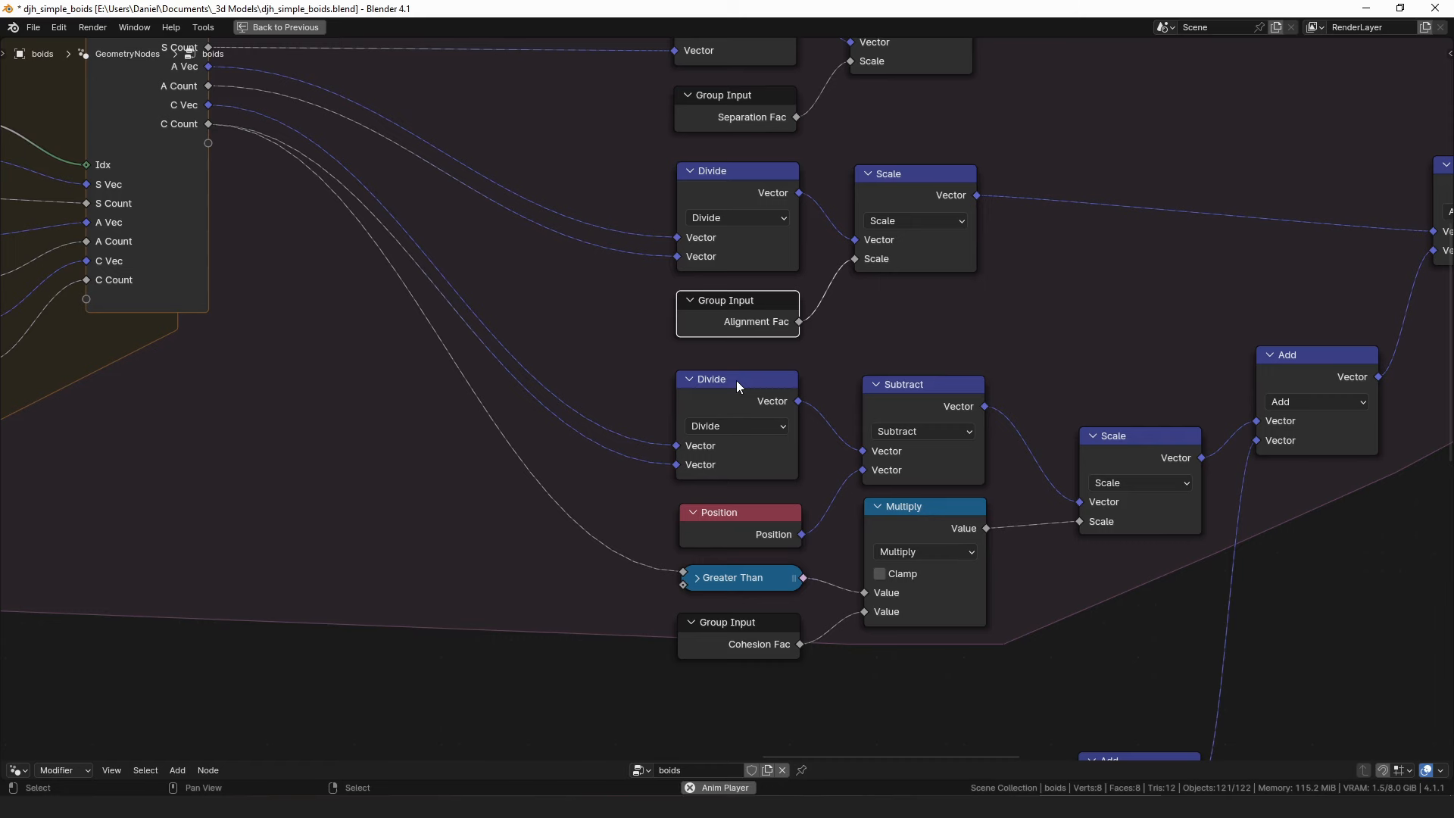
{"action": "middle_click_drag", "start_coordinate": [790, 400], "coordinate": [711, 377]}
{"action": "left_click_drag", "start_coordinate": [678, 361], "coordinate": [680, 360]}
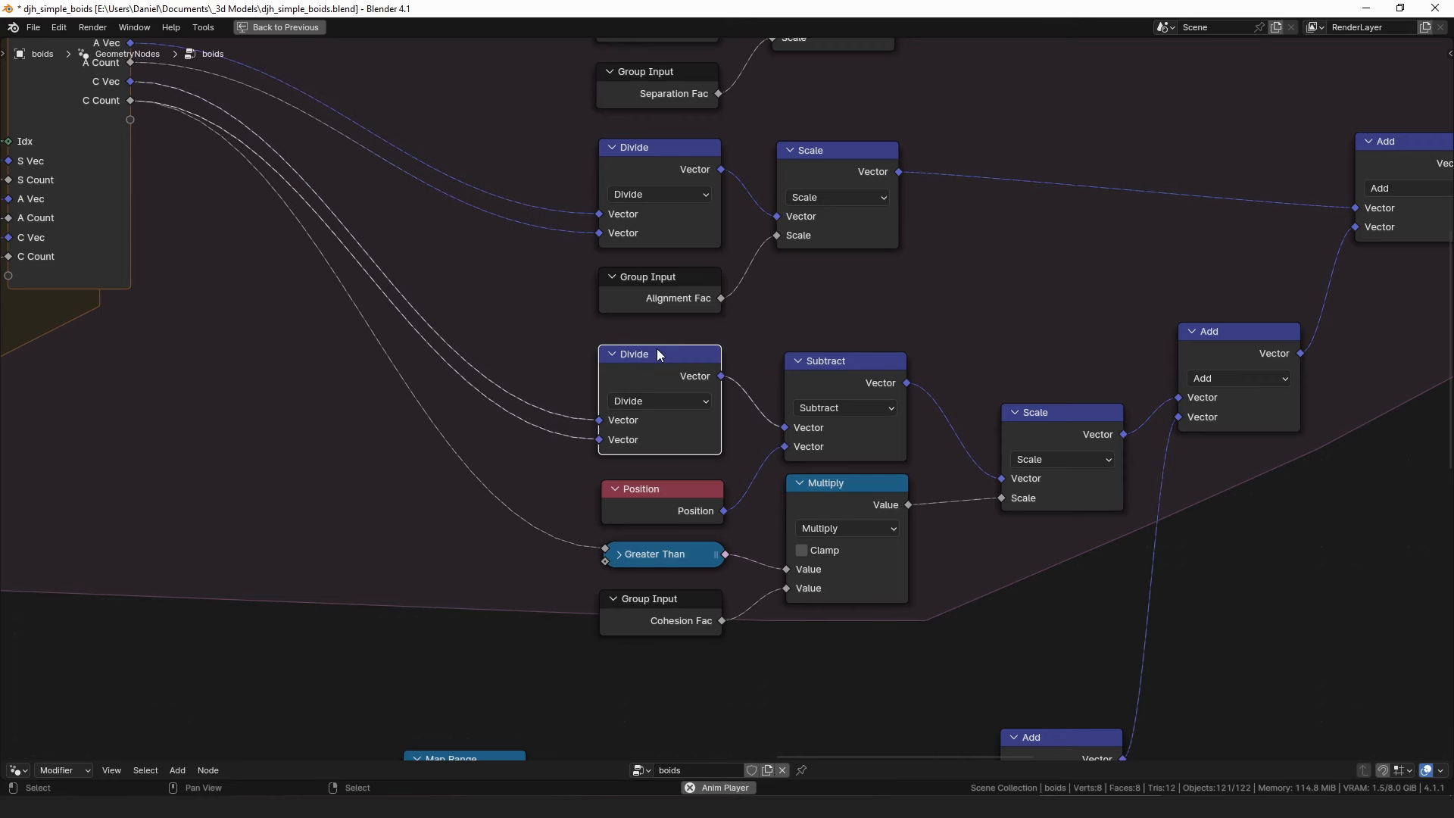
{"action": "middle_click_drag", "start_coordinate": [754, 373], "coordinate": [655, 324]}
{"action": "left_click_drag", "start_coordinate": [752, 329], "coordinate": [750, 322]}
{"action": "left_click_drag", "start_coordinate": [593, 459], "coordinate": [591, 450]}
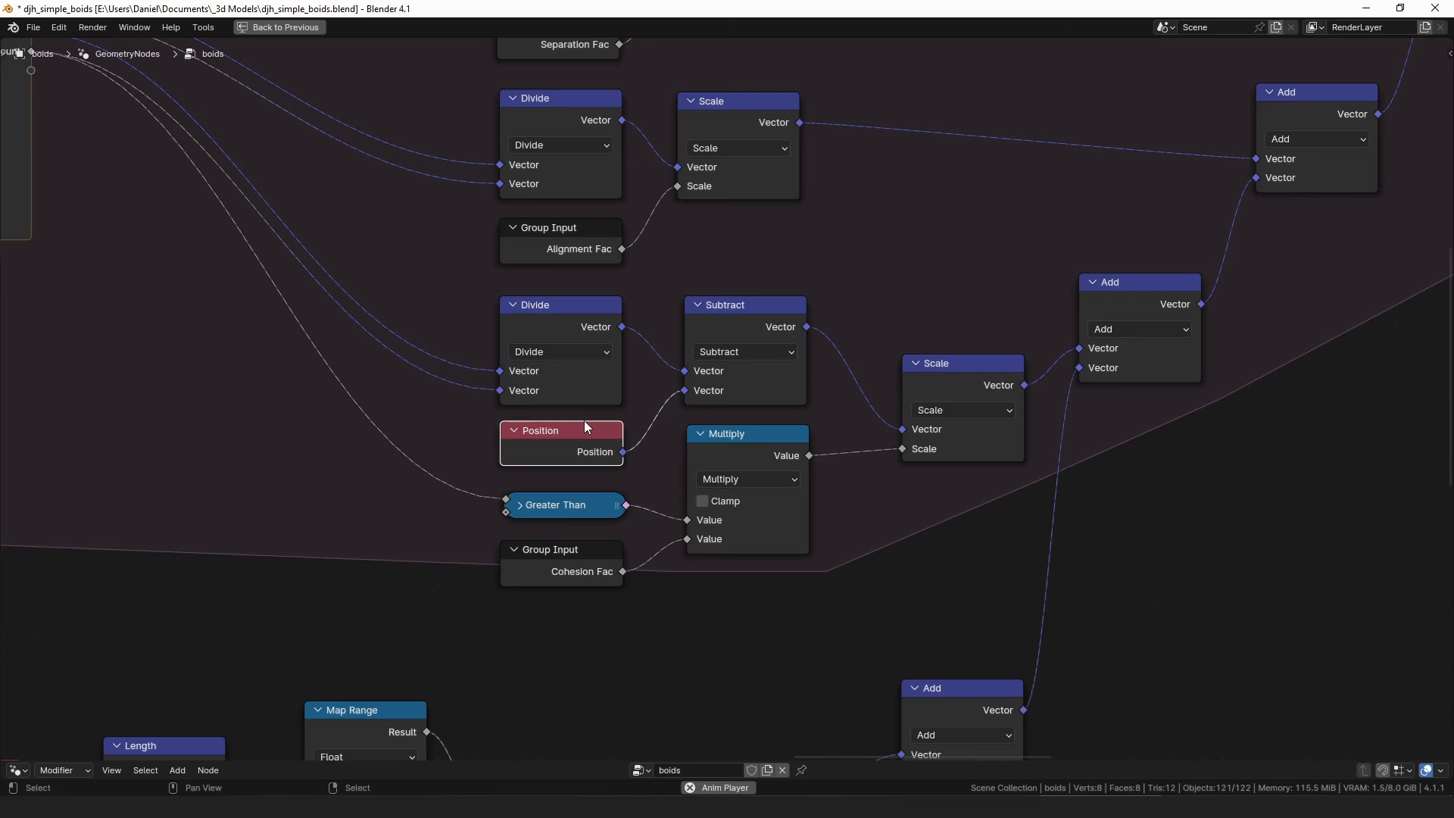
Expand the Greater Than node linked to C Count to inspect its comparison settings, and collapse it again.
{"action": "scroll", "coordinate": [584, 421], "scroll_direction": "down", "scroll_amount": 1}
{"action": "left_click", "coordinate": [556, 501]}
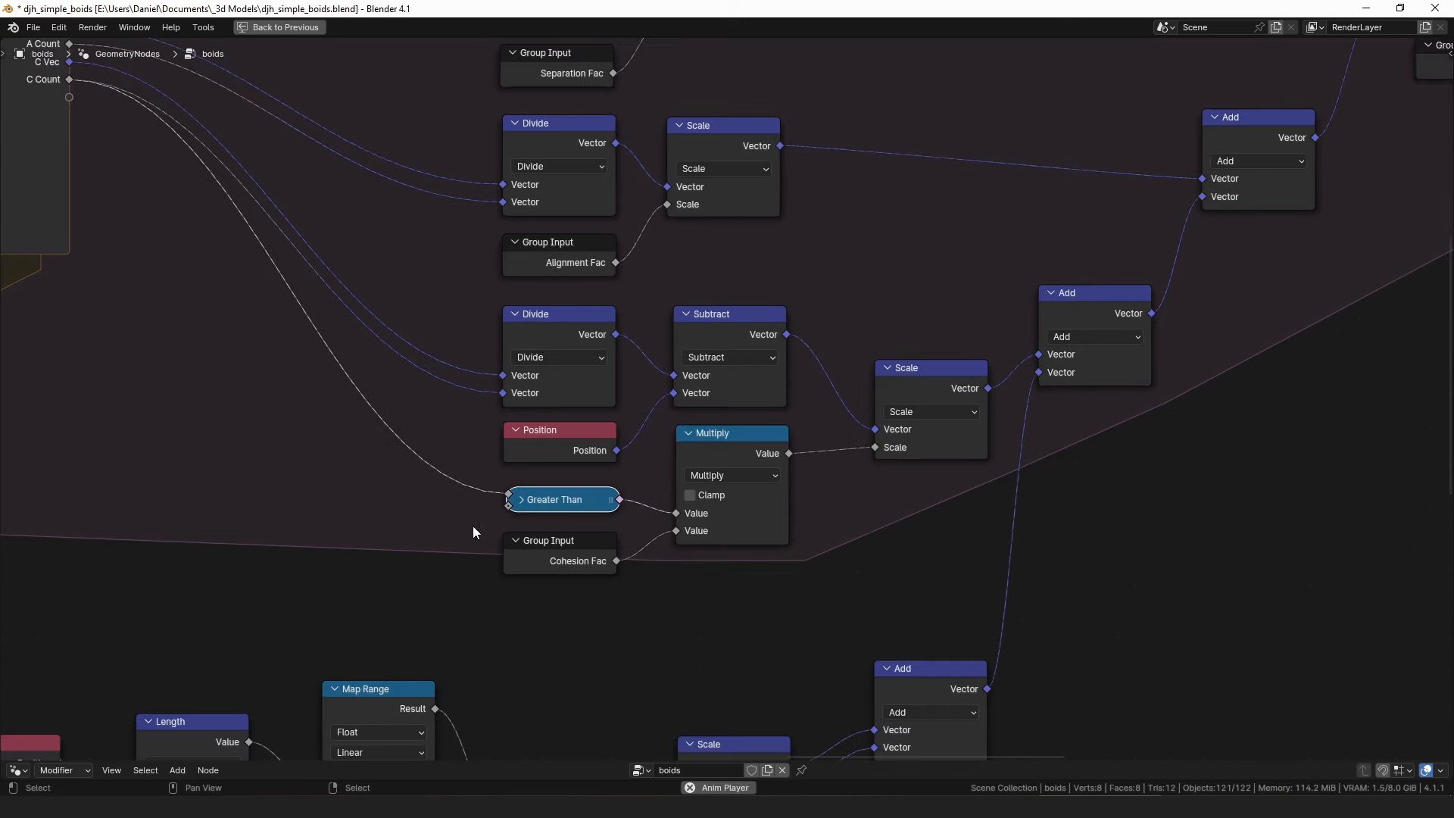
{"action": "middle_click_drag", "start_coordinate": [59, 91], "coordinate": [181, 144]}
{"action": "left_click", "coordinate": [640, 554]}
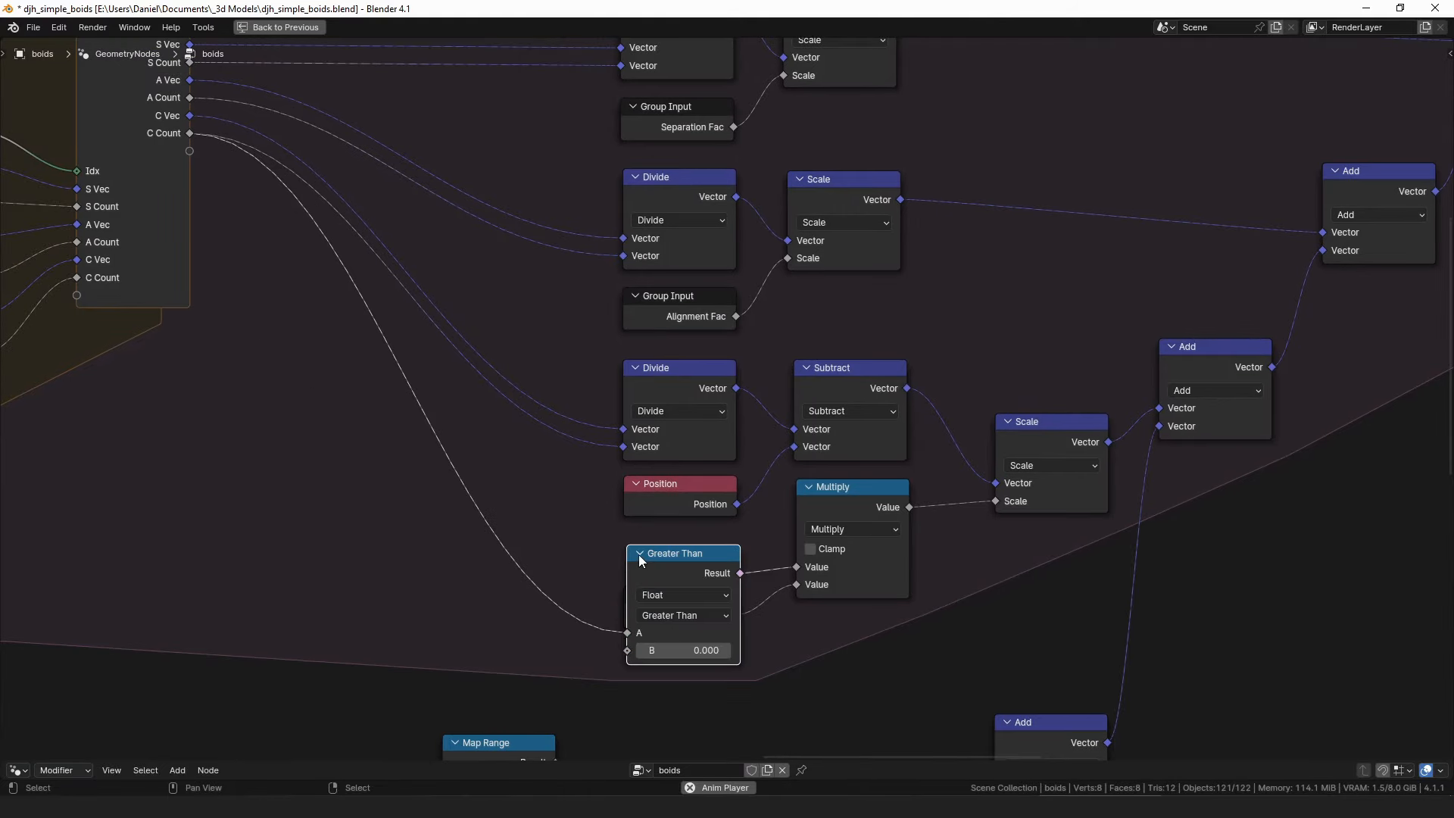
{"action": "left_click", "coordinate": [640, 554]}
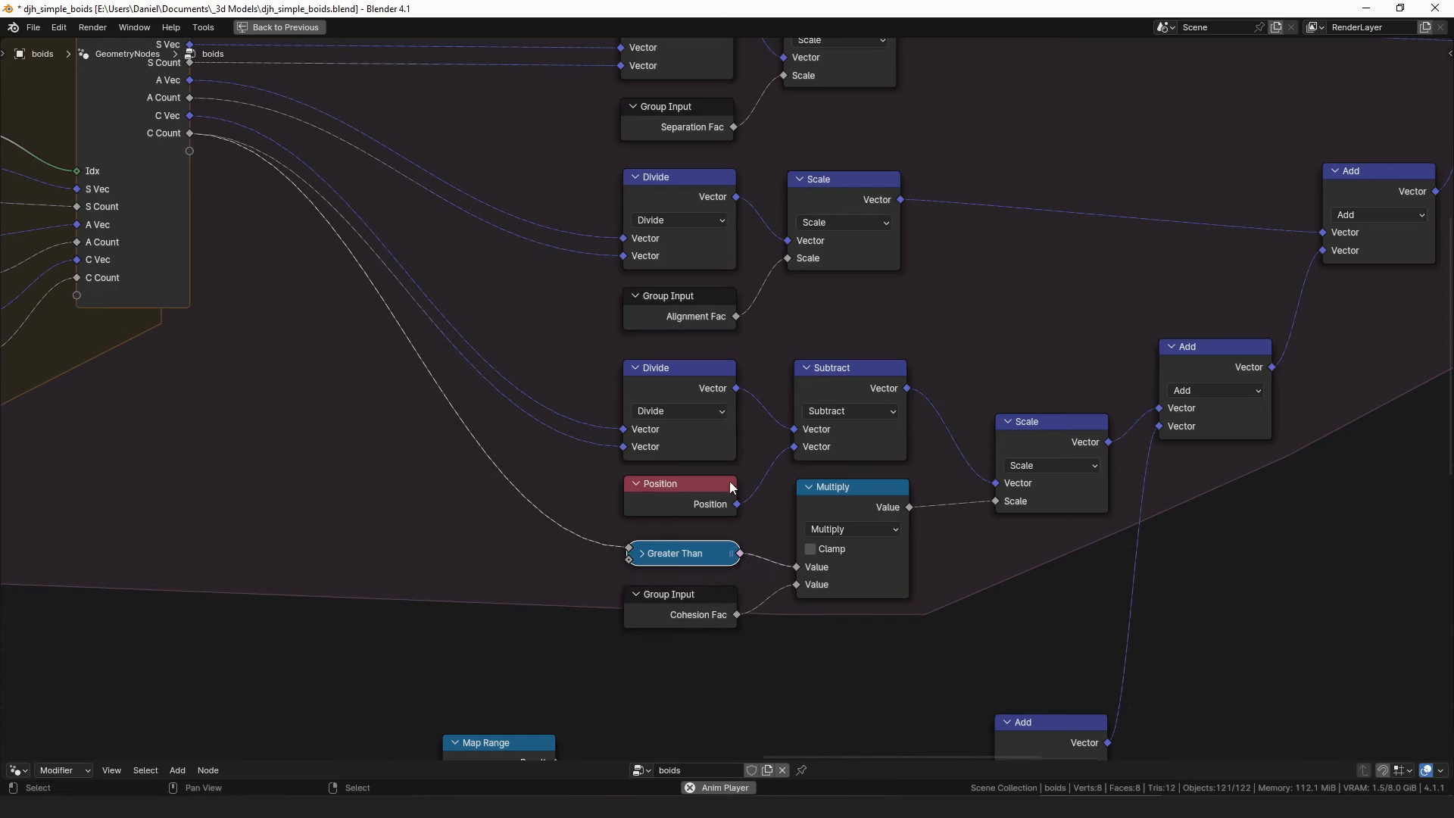
Trace how the Multiply node combines Greater Than with Cohesion Fac to drive the cohesion branch's Scale node.
{"action": "middle_click_drag", "start_coordinate": [849, 498], "coordinate": [633, 442]}
{"action": "left_click_drag", "start_coordinate": [633, 443], "coordinate": [627, 438]}
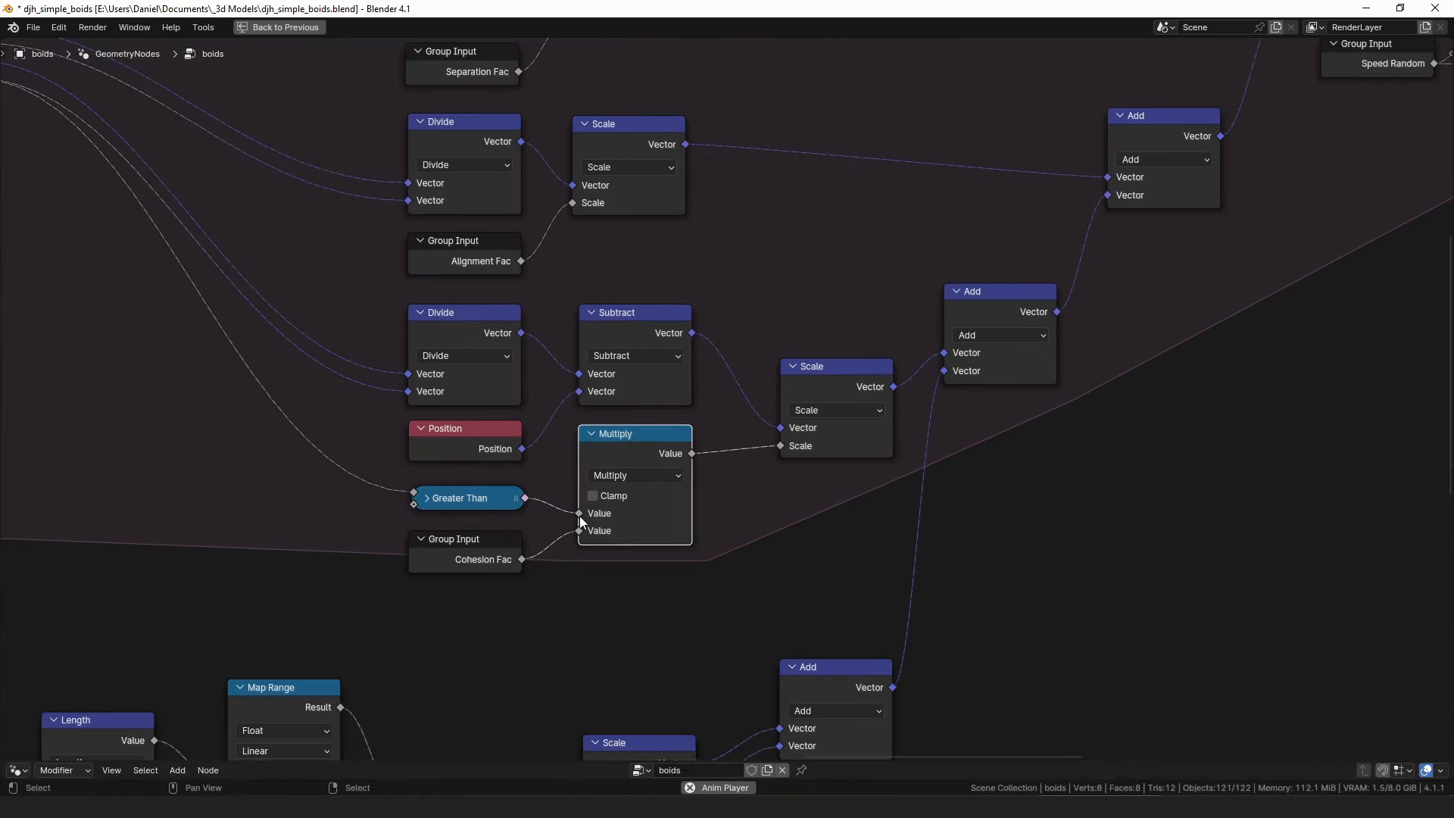
{"action": "left_click", "coordinate": [429, 499]}
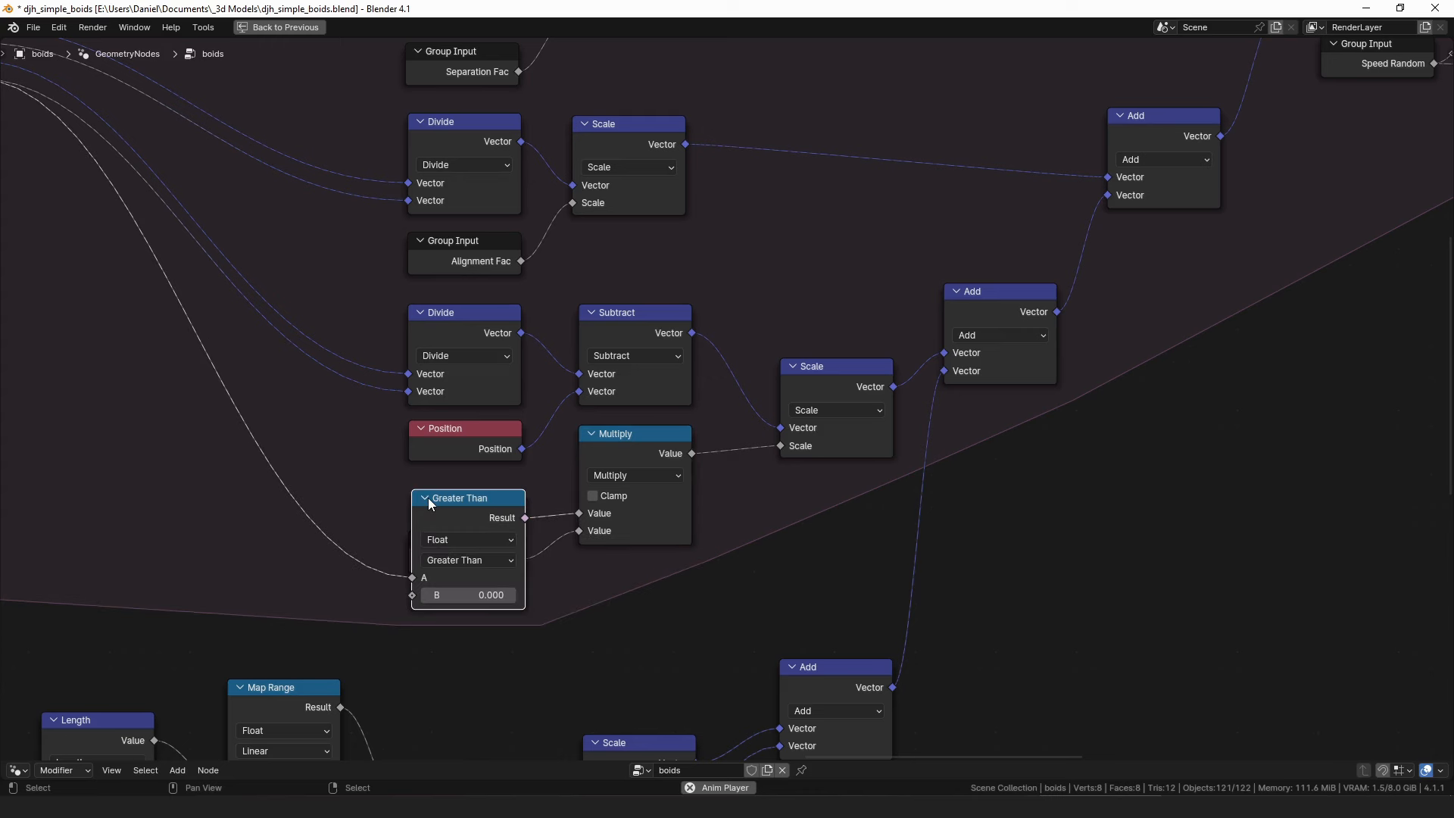
{"action": "left_click", "coordinate": [425, 498]}
{"action": "left_click_drag", "start_coordinate": [452, 544], "coordinate": [467, 501]}
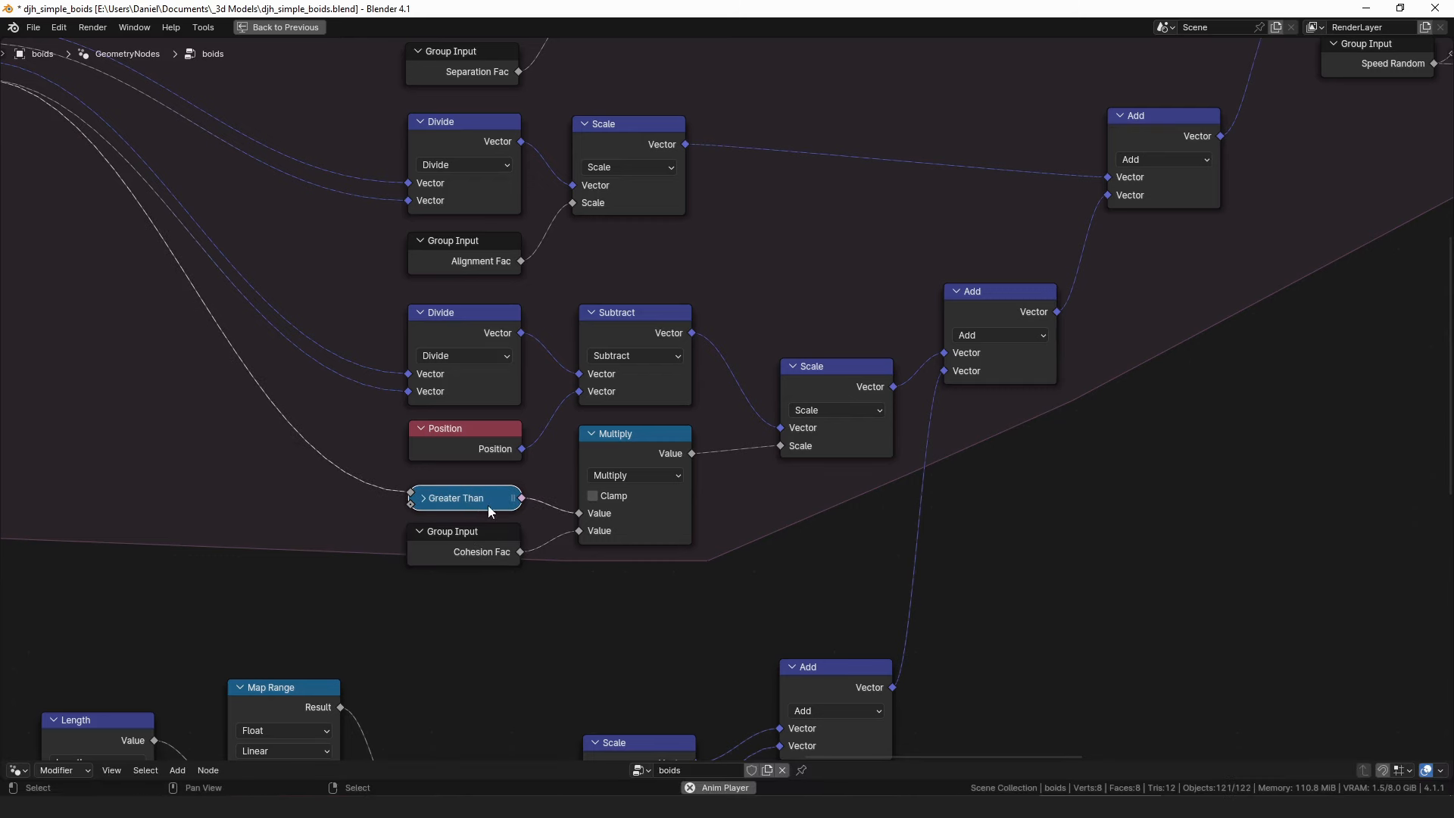
{"action": "middle_click_drag", "start_coordinate": [722, 472], "coordinate": [502, 493]}
{"action": "left_click_drag", "start_coordinate": [609, 398], "coordinate": [597, 403]}
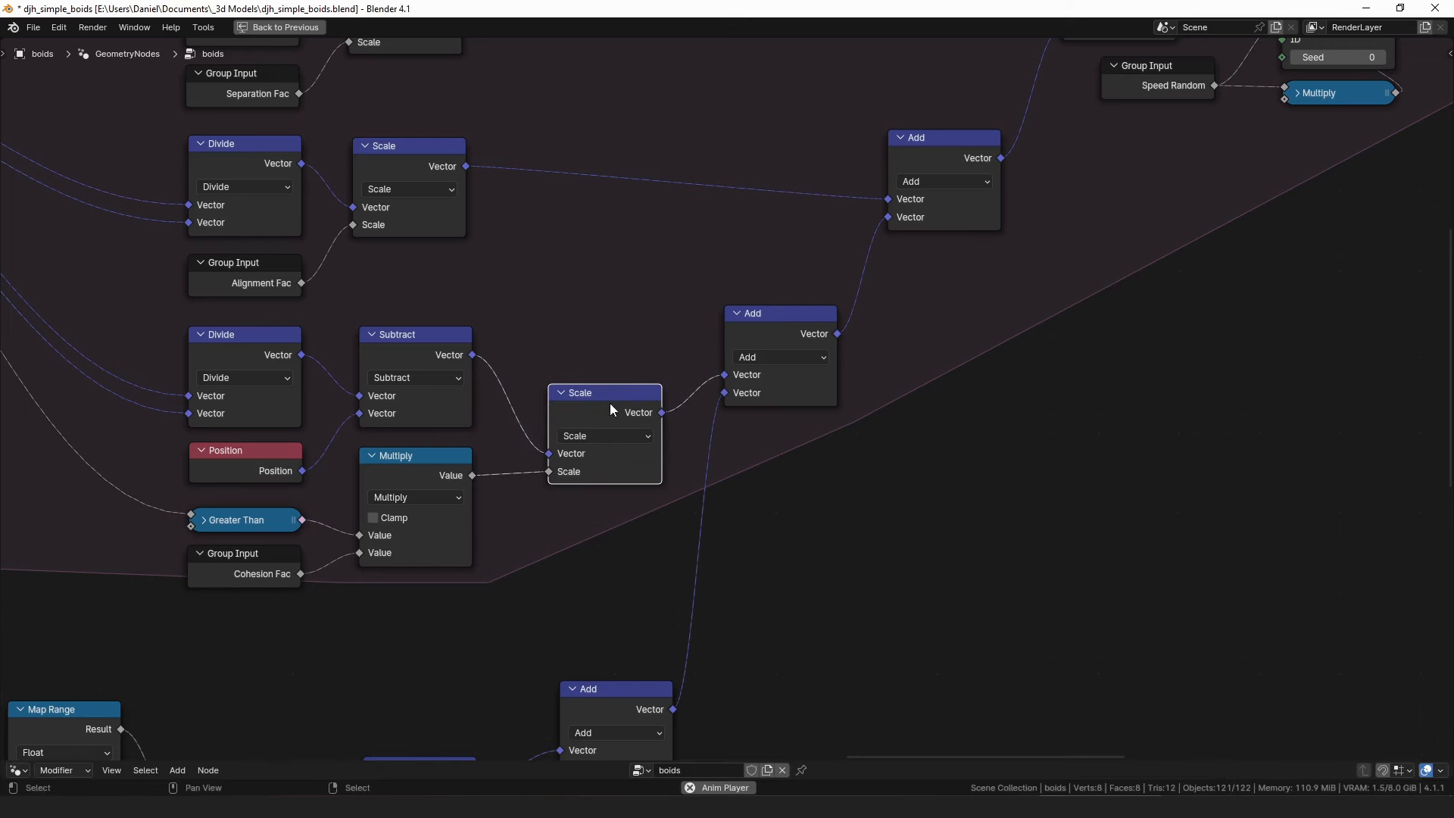
{"action": "left_click", "coordinate": [270, 553]}
Examine the chain of Add nodes that combines the scaled separation, alignment and cohesion vectors.
{"action": "middle_click_drag", "start_coordinate": [692, 402], "coordinate": [622, 439]}
{"action": "scroll", "coordinate": [742, 356], "scroll_direction": "down", "scroll_amount": 5}
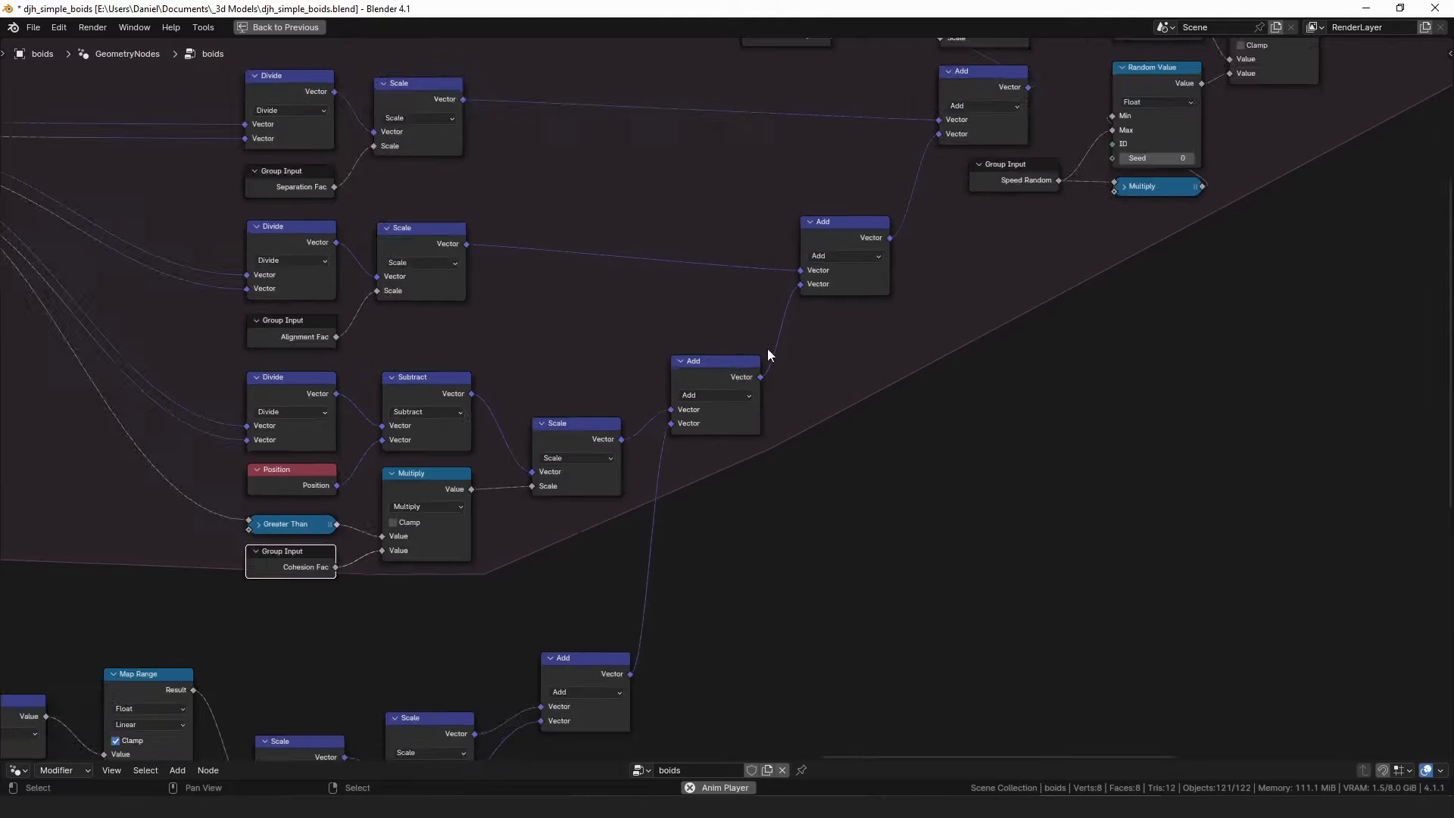
{"action": "left_click", "coordinate": [853, 249]}
{"action": "middle_click_drag", "start_coordinate": [806, 265], "coordinate": [803, 343]}
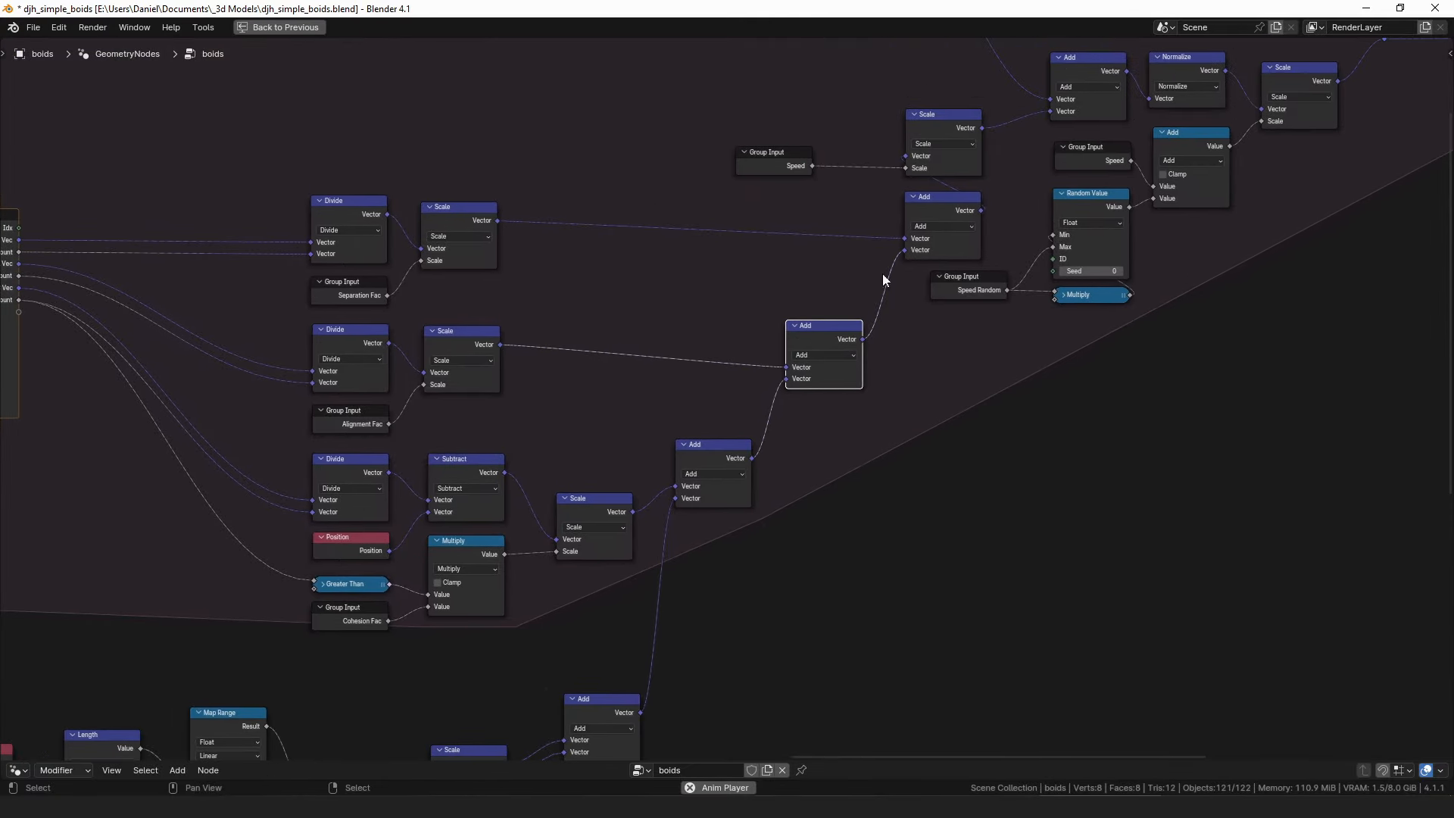
{"action": "left_click", "coordinate": [442, 214]}
{"action": "middle_click_drag", "start_coordinate": [443, 216], "coordinate": [490, 223]}
{"action": "left_click_drag", "start_coordinate": [487, 222], "coordinate": [487, 225]}
{"action": "left_click_drag", "start_coordinate": [989, 219], "coordinate": [987, 215]}
{"action": "left_click_drag", "start_coordinate": [861, 346], "coordinate": [860, 332]}
{"action": "left_click_drag", "start_coordinate": [762, 461], "coordinate": [764, 460]}
Trace the Add node below the cohesion branch back through the random branch's Scale node to its Noise Texture.
{"action": "middle_click_drag", "start_coordinate": [780, 558], "coordinate": [1096, 181]}
{"action": "left_click_drag", "start_coordinate": [967, 340], "coordinate": [971, 369]}
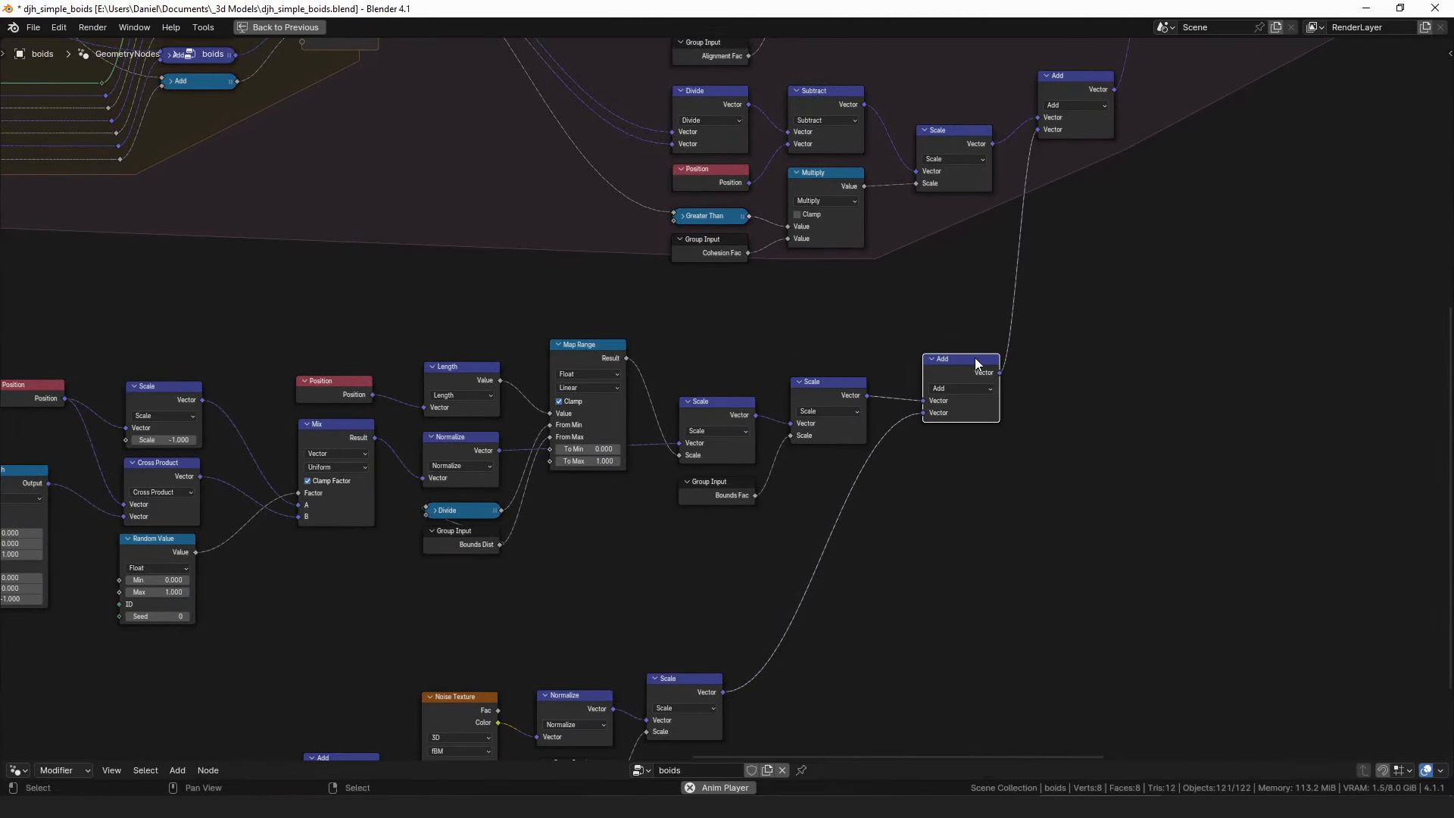
{"action": "middle_click_drag", "start_coordinate": [941, 460], "coordinate": [1051, 230]}
{"action": "left_click_drag", "start_coordinate": [794, 461], "coordinate": [801, 464]}
{"action": "middle_click_drag", "start_coordinate": [809, 506], "coordinate": [1031, 331]}
{"action": "scroll", "coordinate": [485, 466], "scroll_direction": "up", "scroll_amount": 4}
{"action": "left_click_drag", "start_coordinate": [291, 479], "coordinate": [356, 464]}
{"action": "middle_click_drag", "start_coordinate": [894, 464], "coordinate": [683, 482]}
{"action": "left_click_drag", "start_coordinate": [593, 276], "coordinate": [593, 278]}
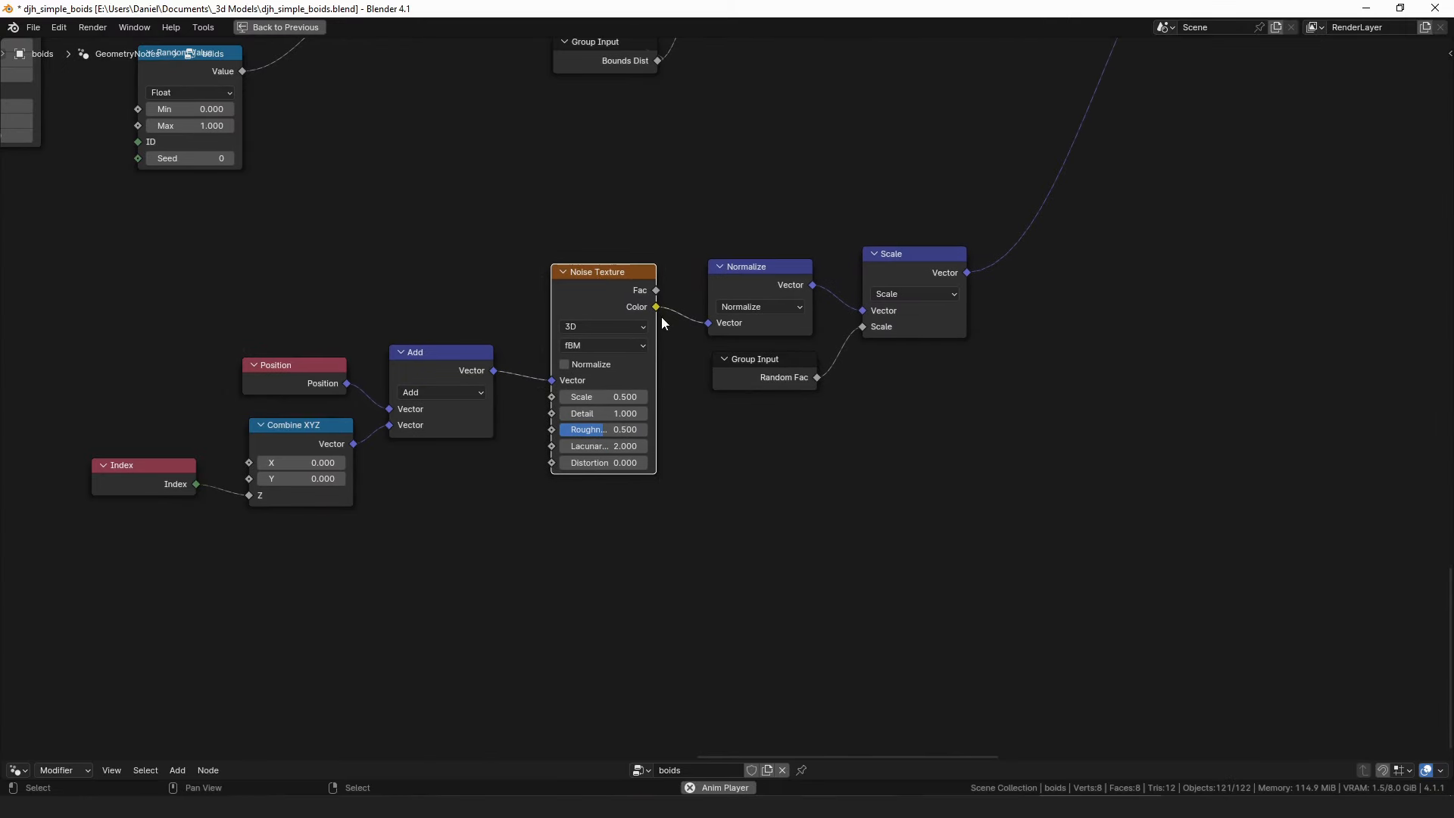
Follow the noise colour through the Normalize node to the Scale node driven by Random Fac.
{"action": "left_click", "coordinate": [591, 367]}
{"action": "left_click_drag", "start_coordinate": [755, 278], "coordinate": [759, 268]}
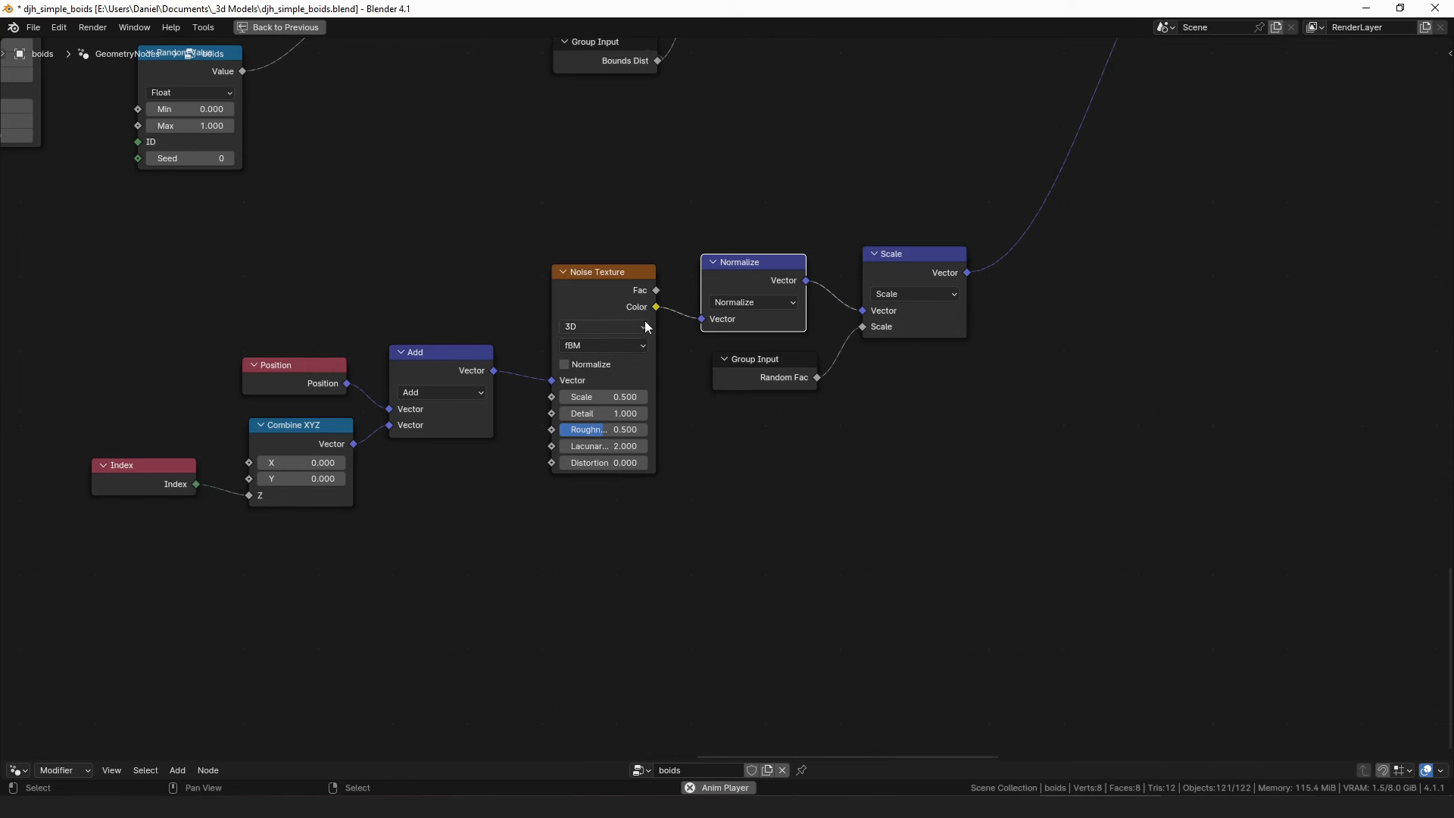
{"action": "left_click_drag", "start_coordinate": [760, 274], "coordinate": [763, 283]}
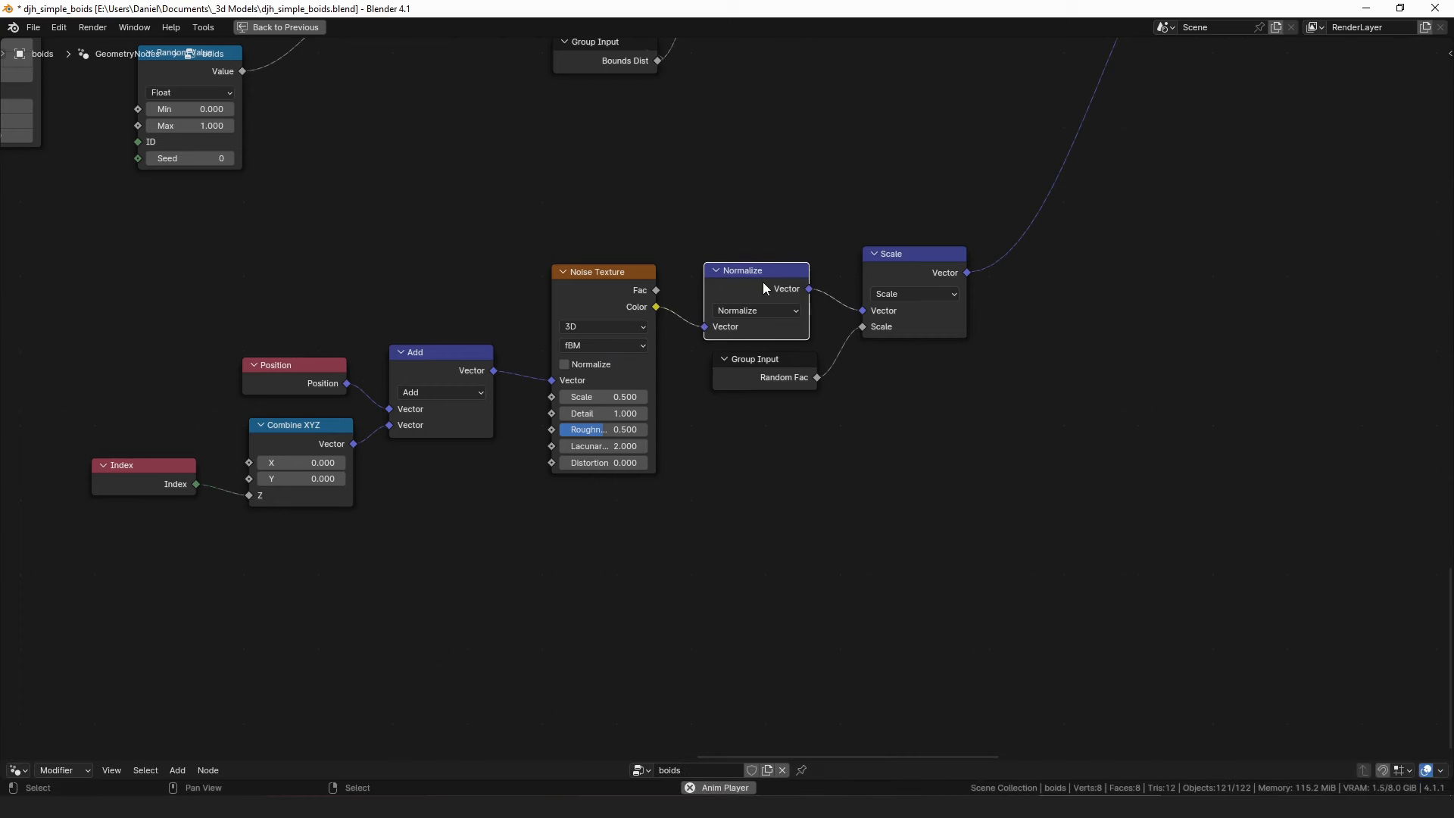
{"action": "middle_click_drag", "start_coordinate": [763, 282], "coordinate": [702, 285]}
{"action": "left_click_drag", "start_coordinate": [696, 375], "coordinate": [690, 383]}
{"action": "left_click", "coordinate": [698, 284]}
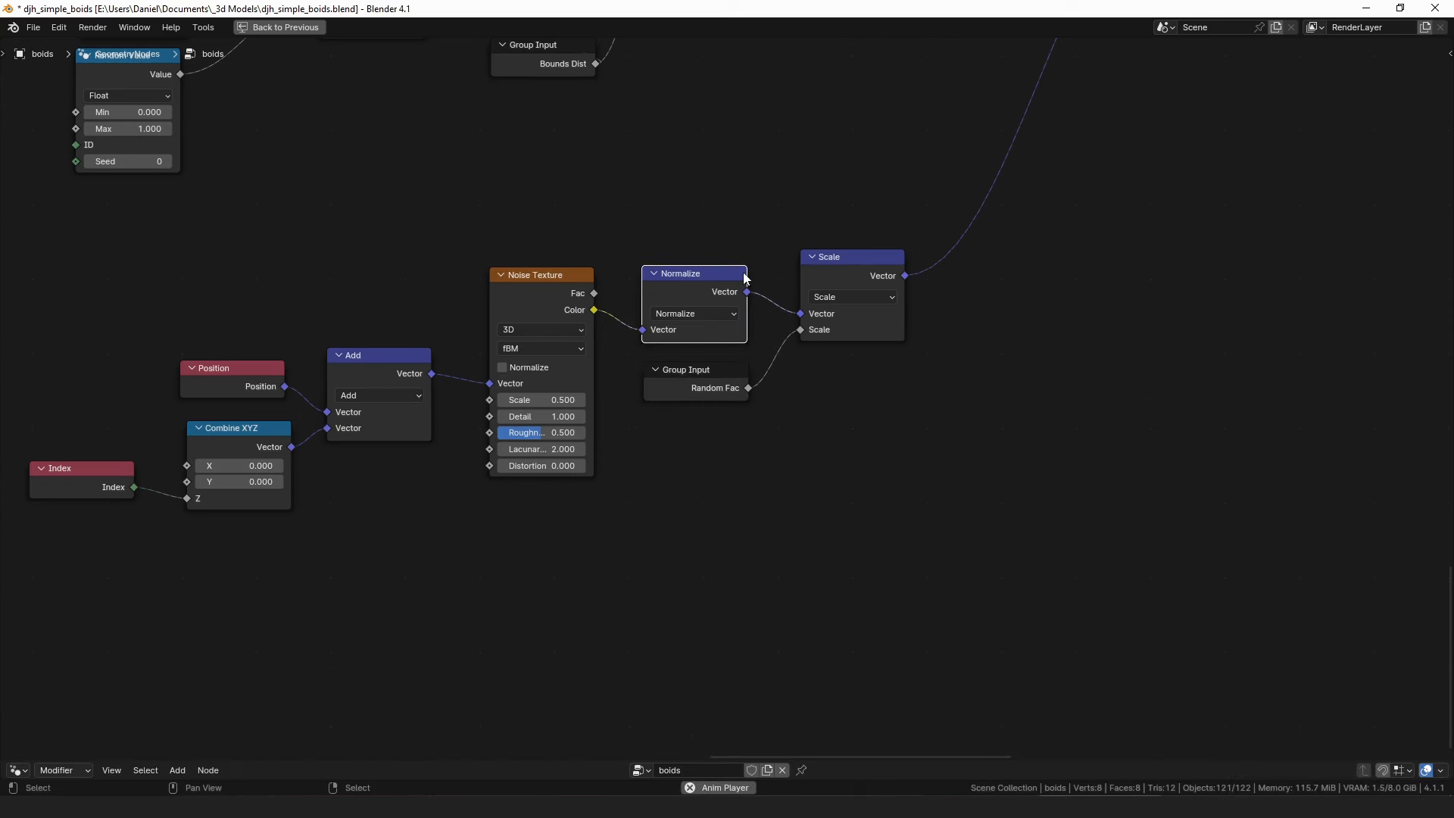
{"action": "left_click_drag", "start_coordinate": [846, 251], "coordinate": [839, 268]}
{"action": "left_click_drag", "start_coordinate": [721, 389], "coordinate": [714, 391]}
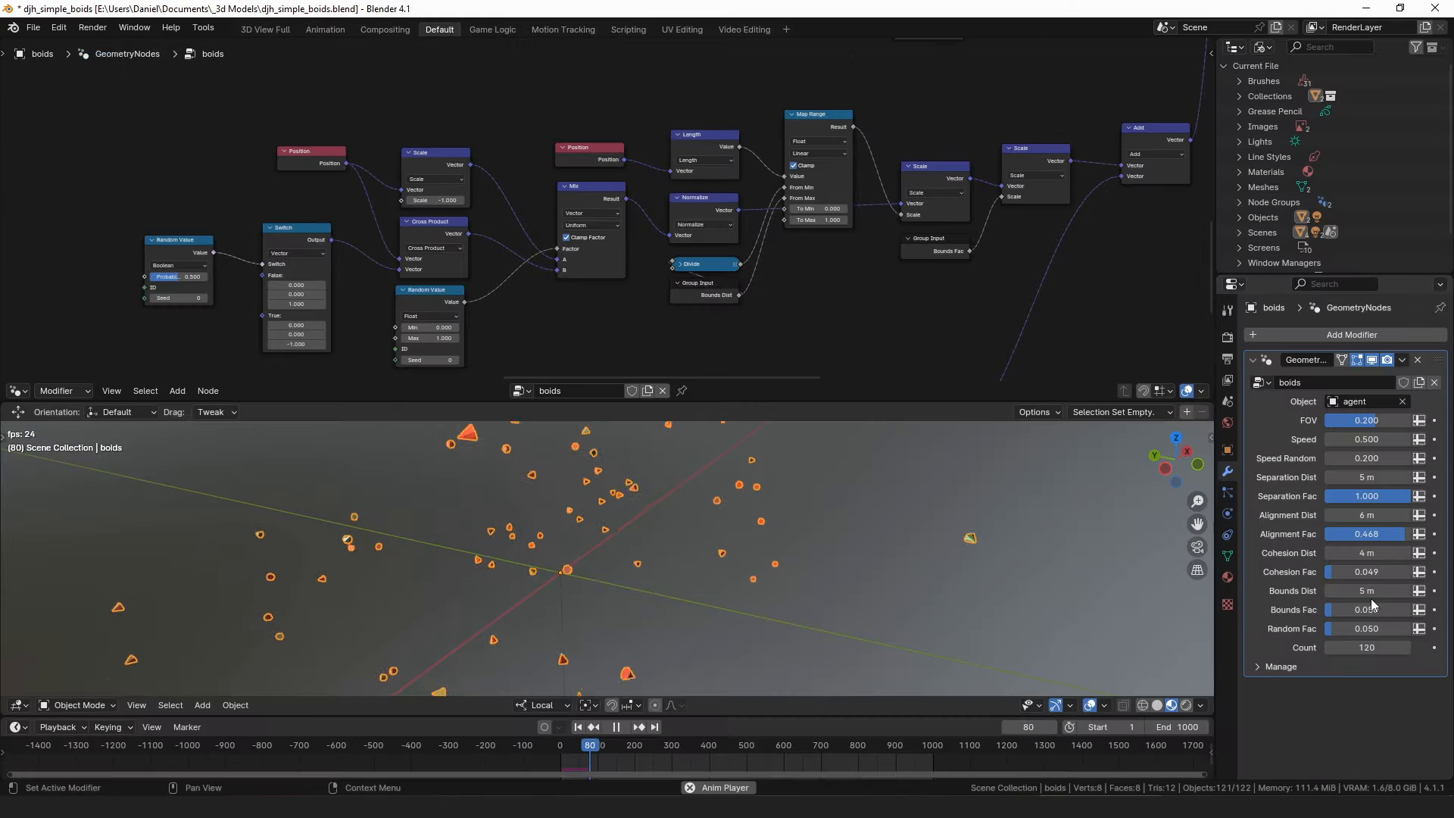
Set Bounds Fac to 0 and replay the simulation from the first frame, viewing the boids from different angles.
{"action": "left_click", "coordinate": [1378, 604]}
{"action": "type", "text": "0"}
{"action": "key", "text": "Return"}
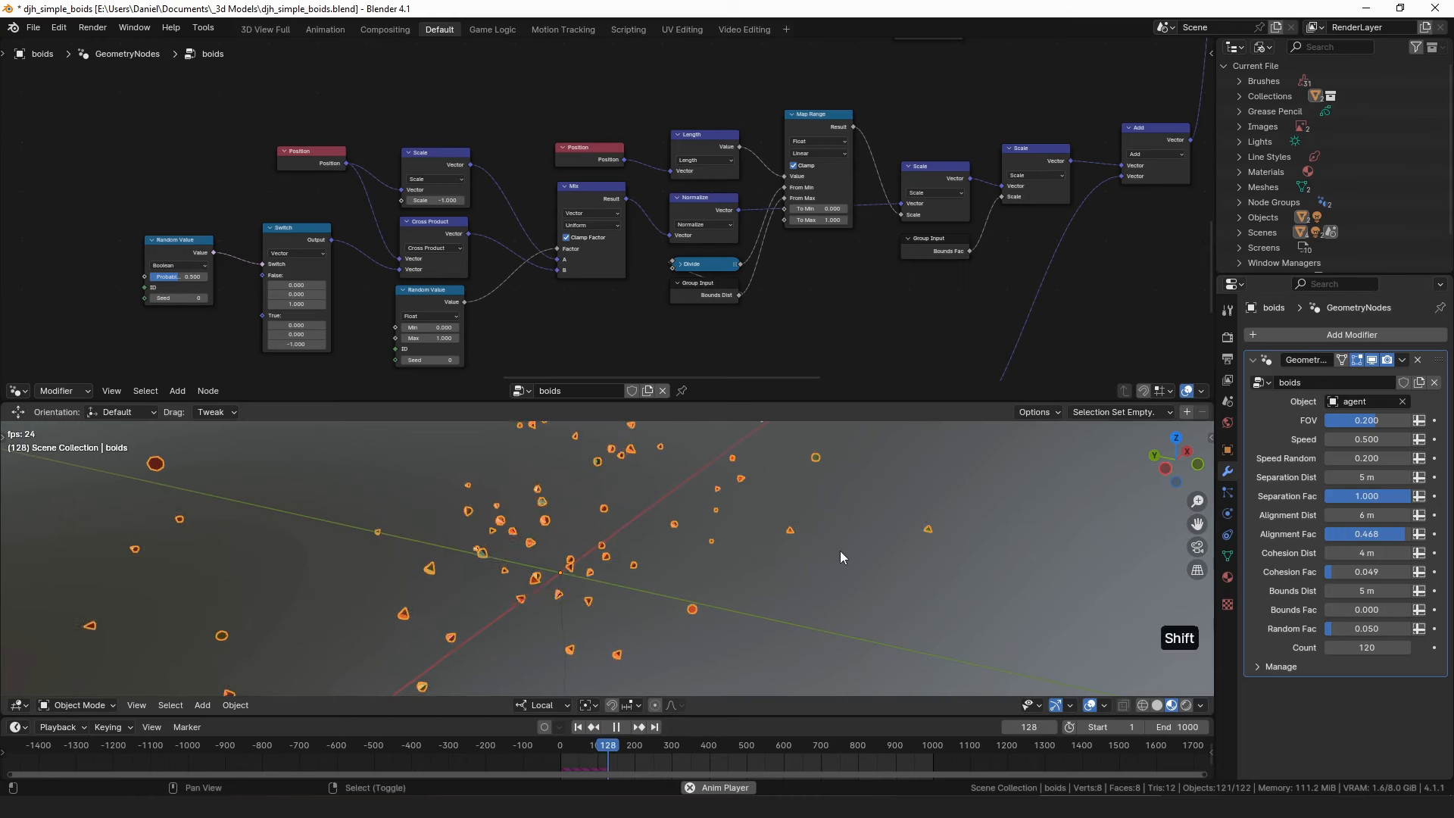
{"action": "key", "text": "shift+Left"}
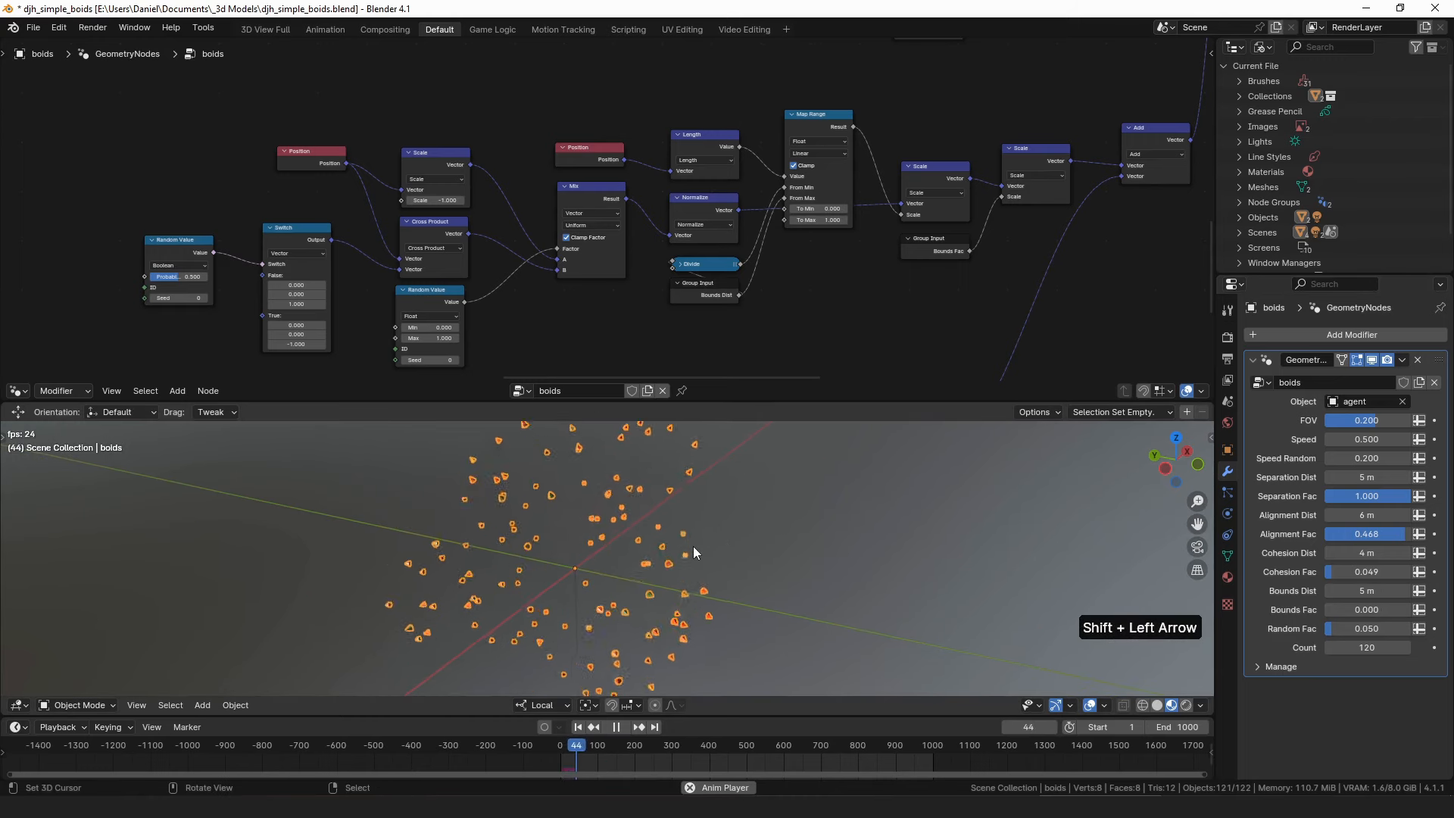
{"action": "middle_click_drag", "start_coordinate": [688, 550], "coordinate": [589, 548]}
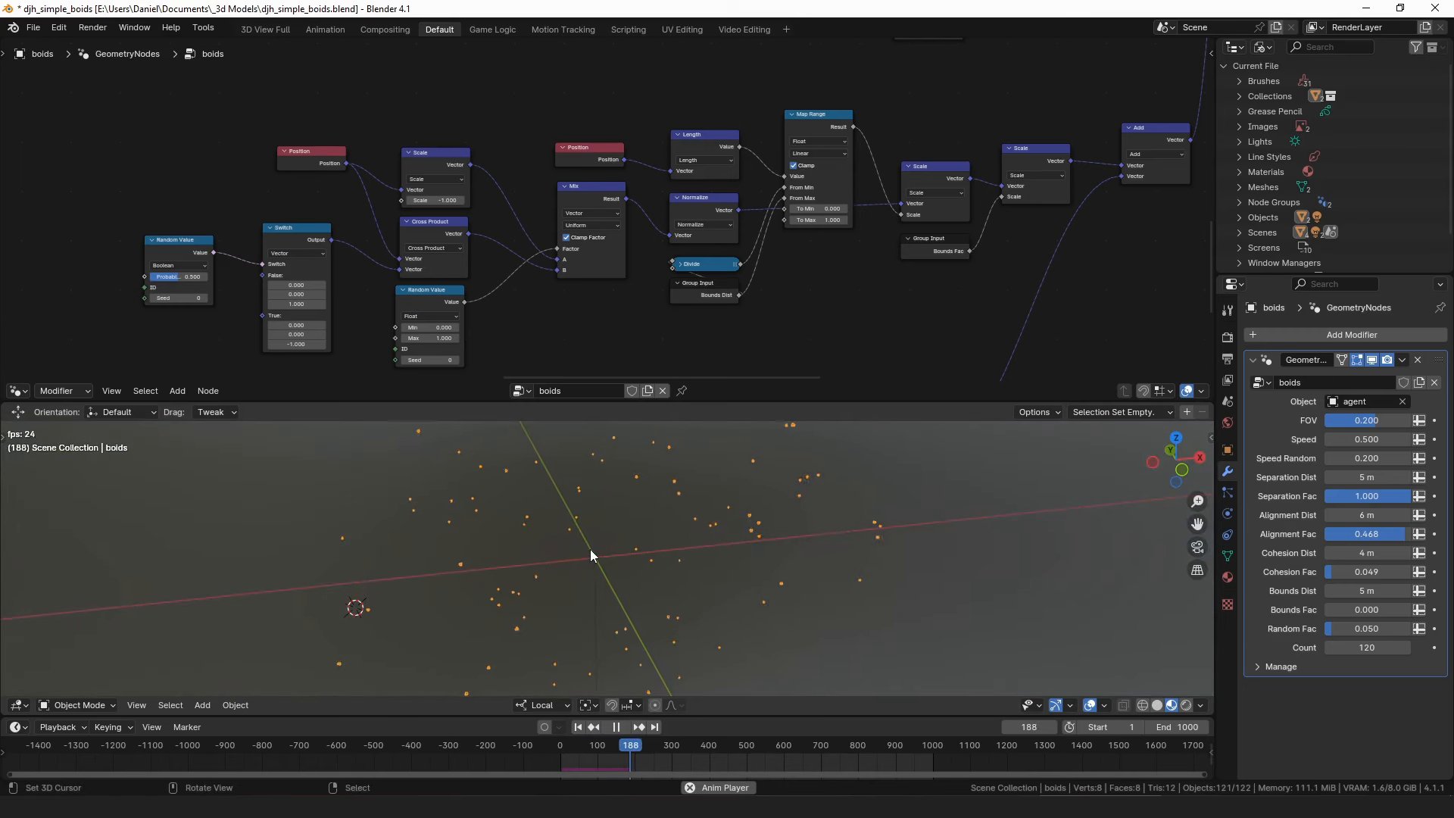
{"action": "middle_click_drag", "start_coordinate": [653, 568], "coordinate": [698, 552]}
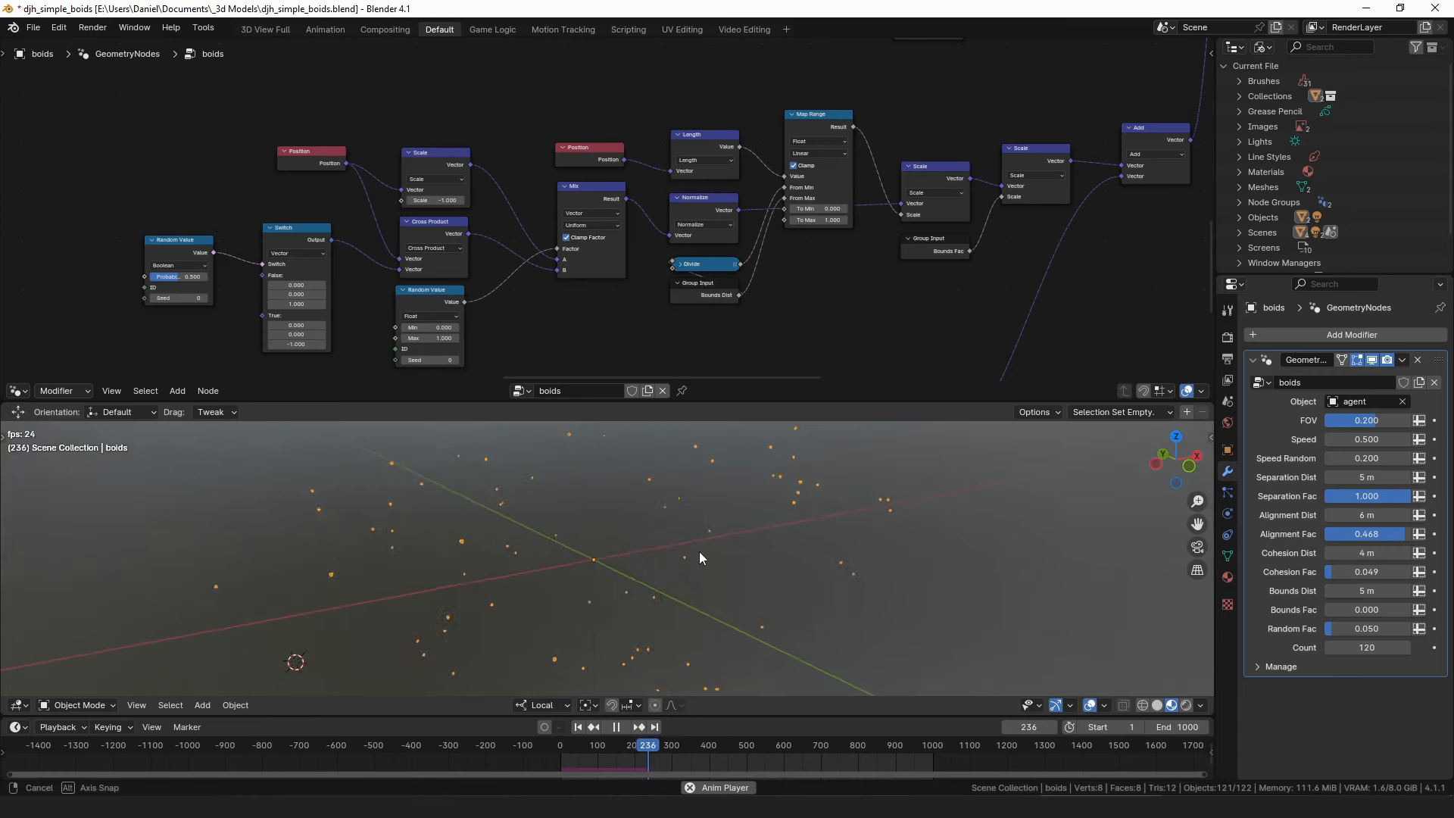
{"action": "key", "text": "alt+a"}
Link the -1 Scale node's vector directly to the bounds branch's Normalize node, bypassing the Mix node.
{"action": "middle_click_drag", "start_coordinate": [370, 247], "coordinate": [553, 218]}
{"action": "scroll", "coordinate": [594, 218], "scroll_direction": "up", "scroll_amount": 4}
{"action": "middle_click_drag", "start_coordinate": [640, 189], "coordinate": [553, 213]}
{"action": "middle_click_drag", "start_coordinate": [991, 124], "coordinate": [595, 183]}
{"action": "scroll", "coordinate": [595, 184], "scroll_direction": "down", "scroll_amount": 3}
{"action": "left_click_drag", "start_coordinate": [442, 176], "coordinate": [656, 252]}
Set Bounds Fac to 0.1 and play the simulation from the first frame with the boids framed in the viewport.
{"action": "key", "text": "shift+Left"}
{"action": "key", "text": "alt+a"}
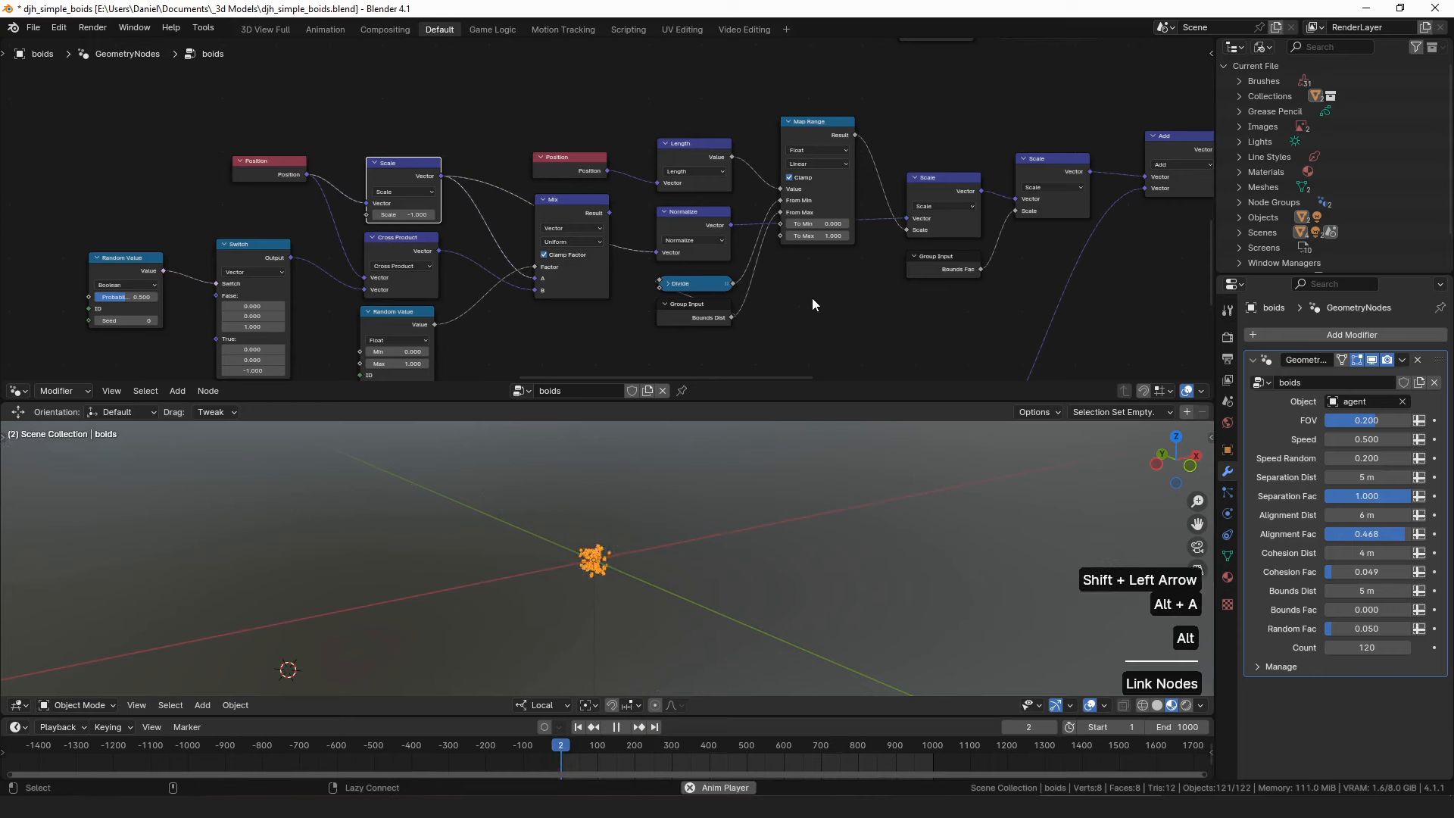
{"action": "key", "text": "Escape"}
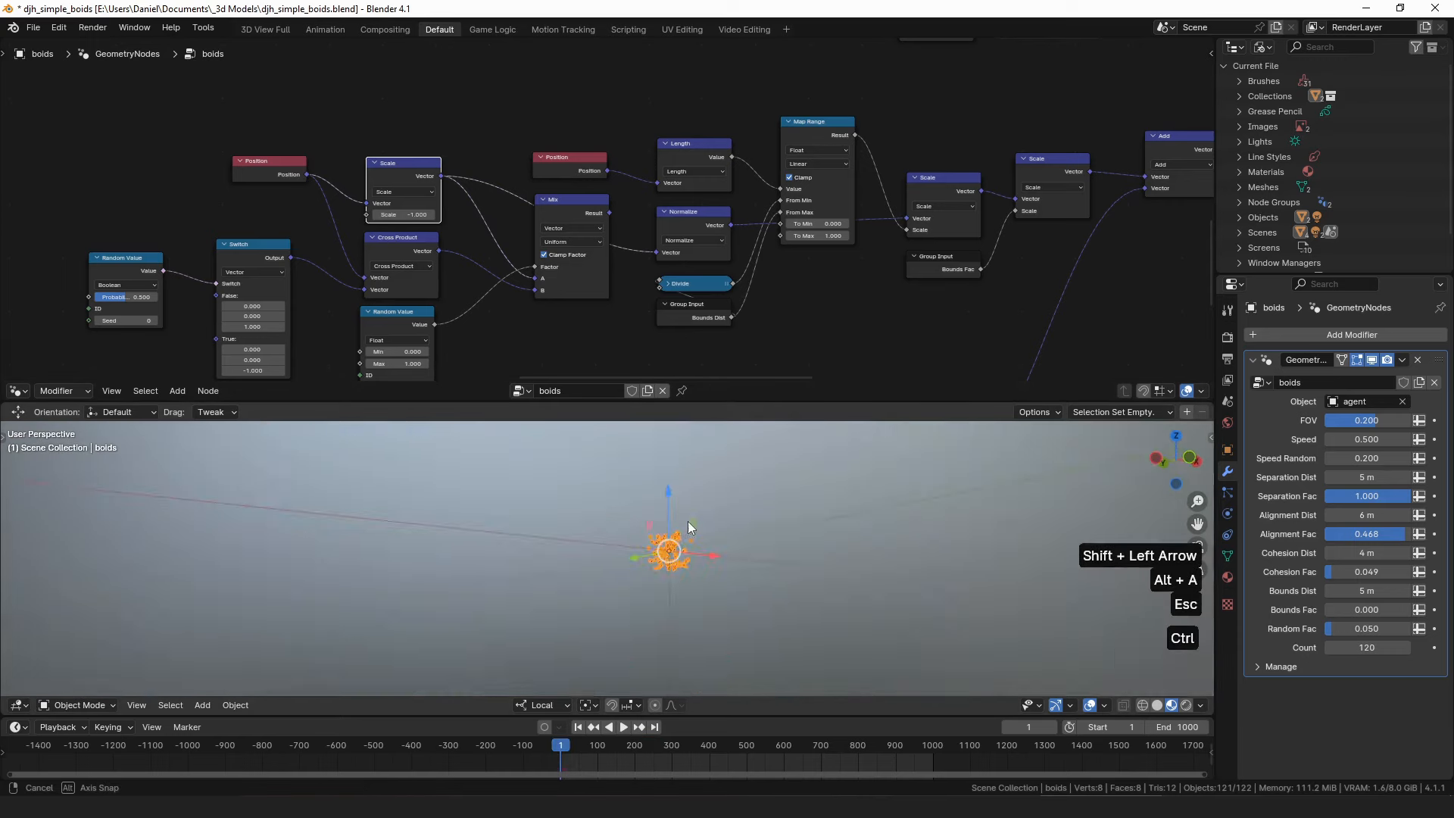
{"action": "key", "text": "KP_Decimal"}
{"action": "middle_click_drag", "start_coordinate": [634, 540], "coordinate": [701, 540], "text": "shift"}
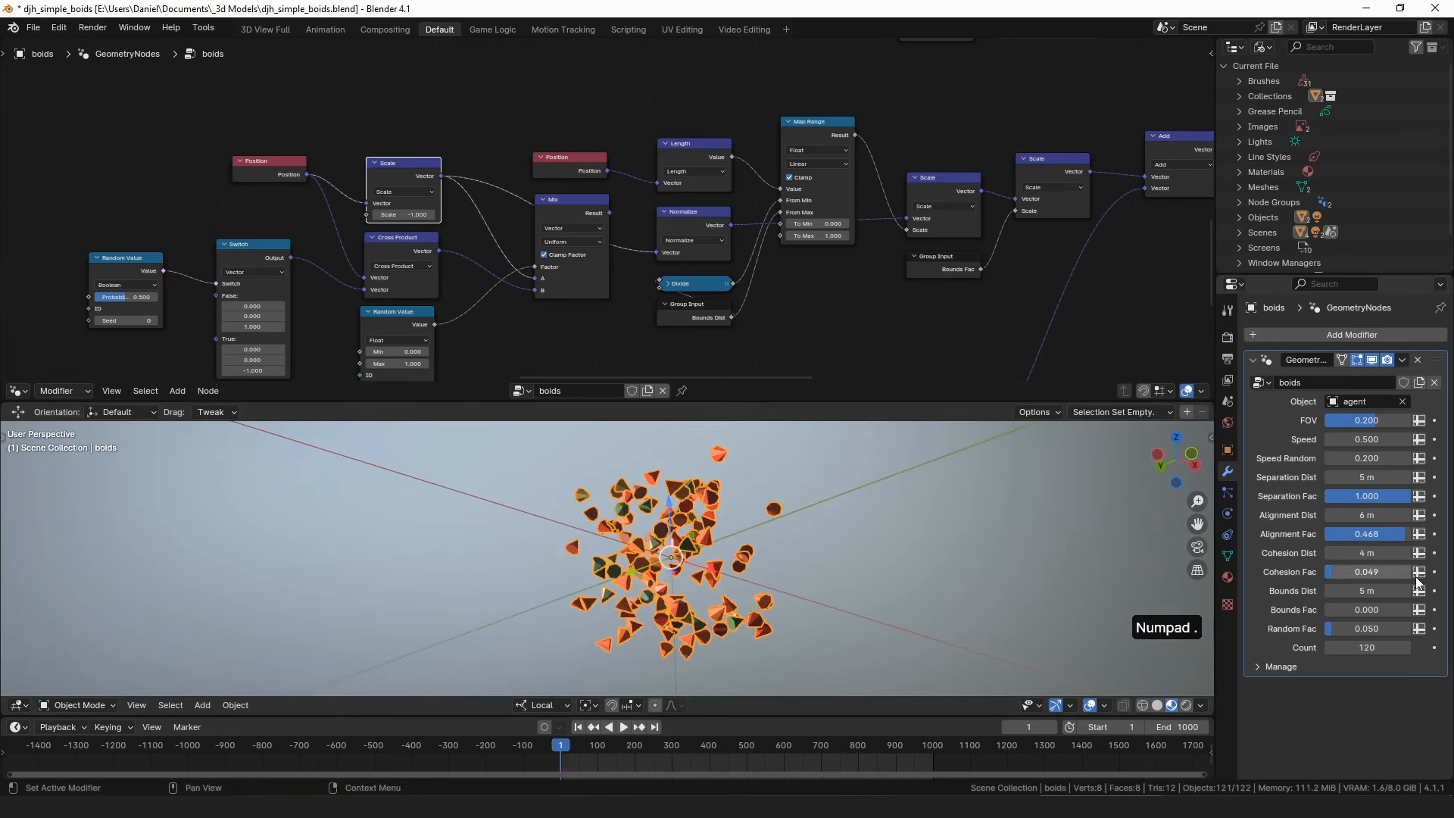
{"action": "left_click", "coordinate": [1361, 607]}
{"action": "type", "text": ".1"}
{"action": "key", "text": "Return"}
{"action": "key", "text": "alt+a"}
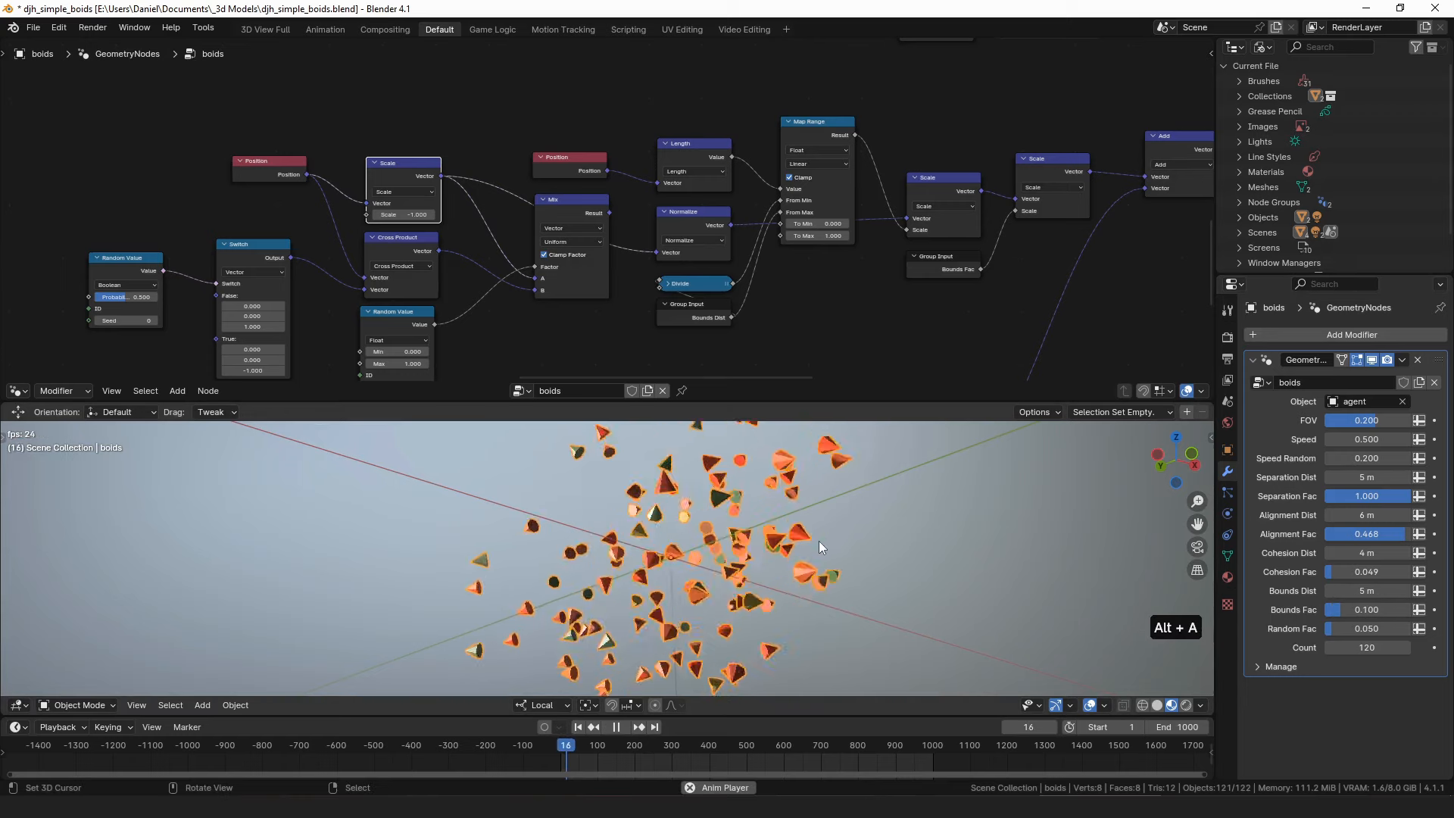
{"action": "scroll", "coordinate": [892, 547], "scroll_direction": "down", "scroll_amount": 3}
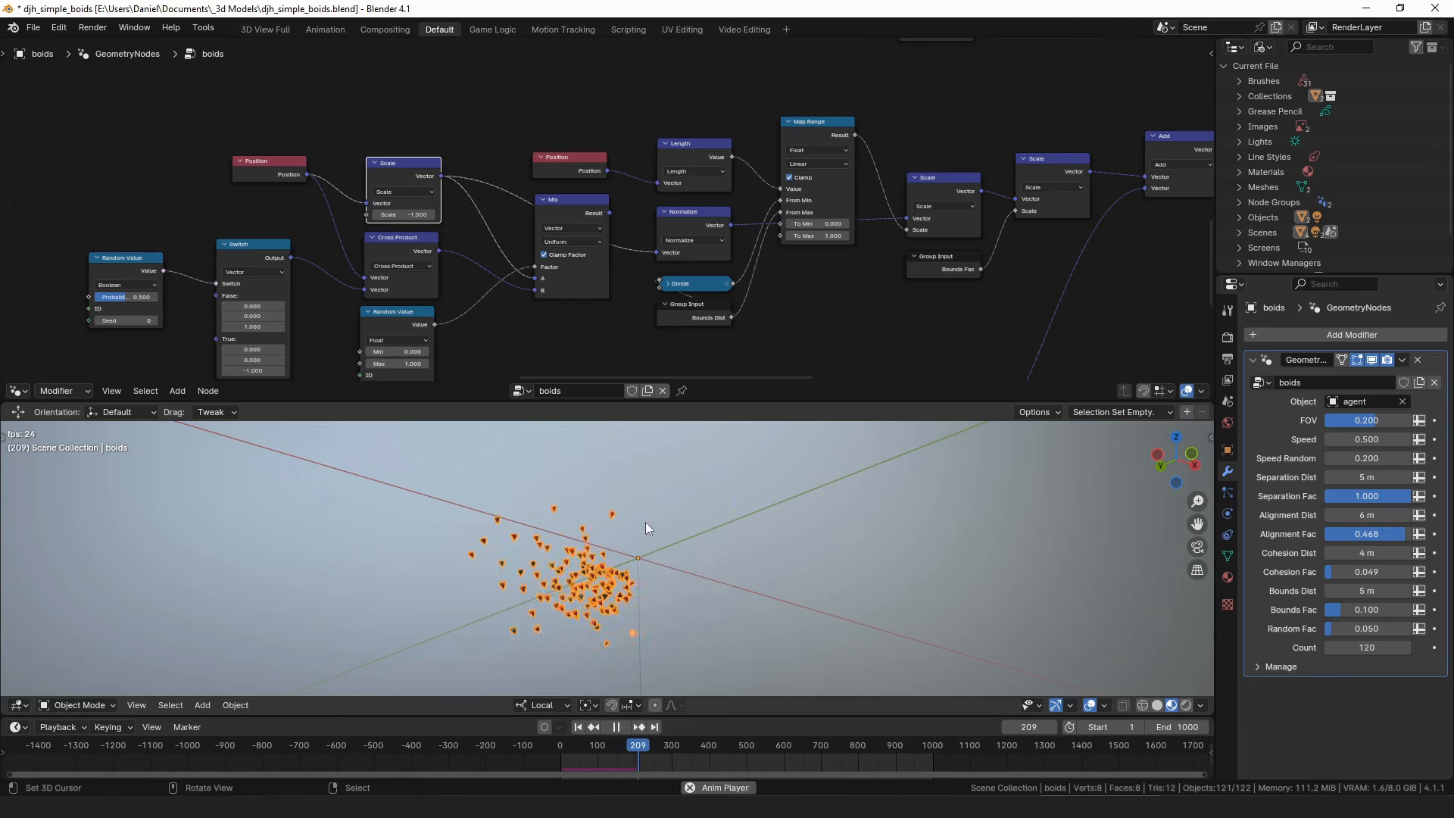
Link the Cross Product vector to the bounds branch's Normalize node and view the moving boids from another angle.
{"action": "middle_click_drag", "start_coordinate": [484, 172], "coordinate": [546, 168]}
{"action": "left_click_drag", "start_coordinate": [500, 247], "coordinate": [730, 248]}
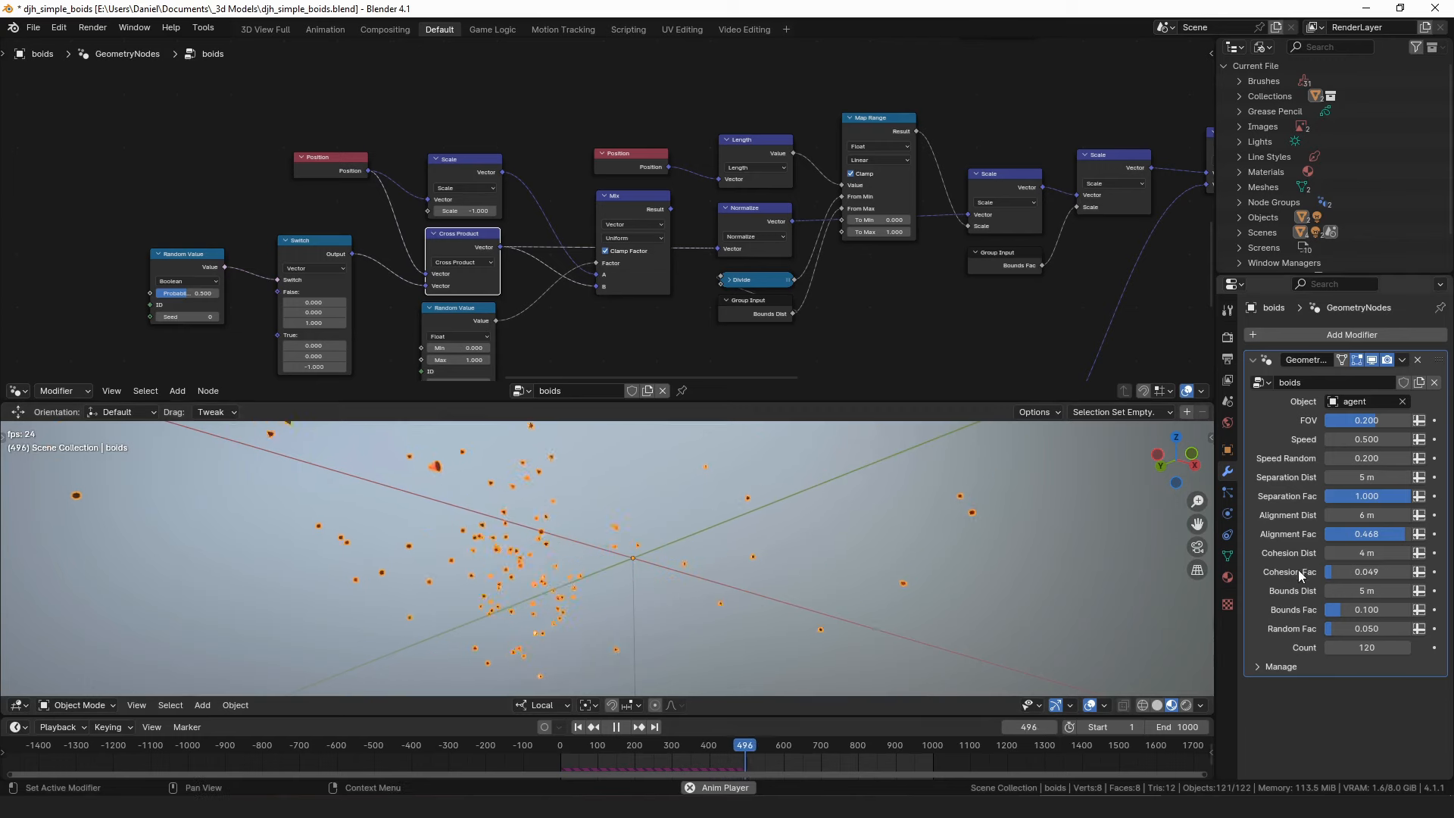
{"action": "middle_click_drag", "start_coordinate": [644, 551], "coordinate": [680, 636]}
{"action": "mouse_move", "coordinate": [714, 541]}
{"action": "middle_mouse_down"}
{"action": "mouse_move", "coordinate": [731, 592]}
{"action": "mouse_move", "coordinate": [711, 552]}
{"action": "middle_mouse_up"}
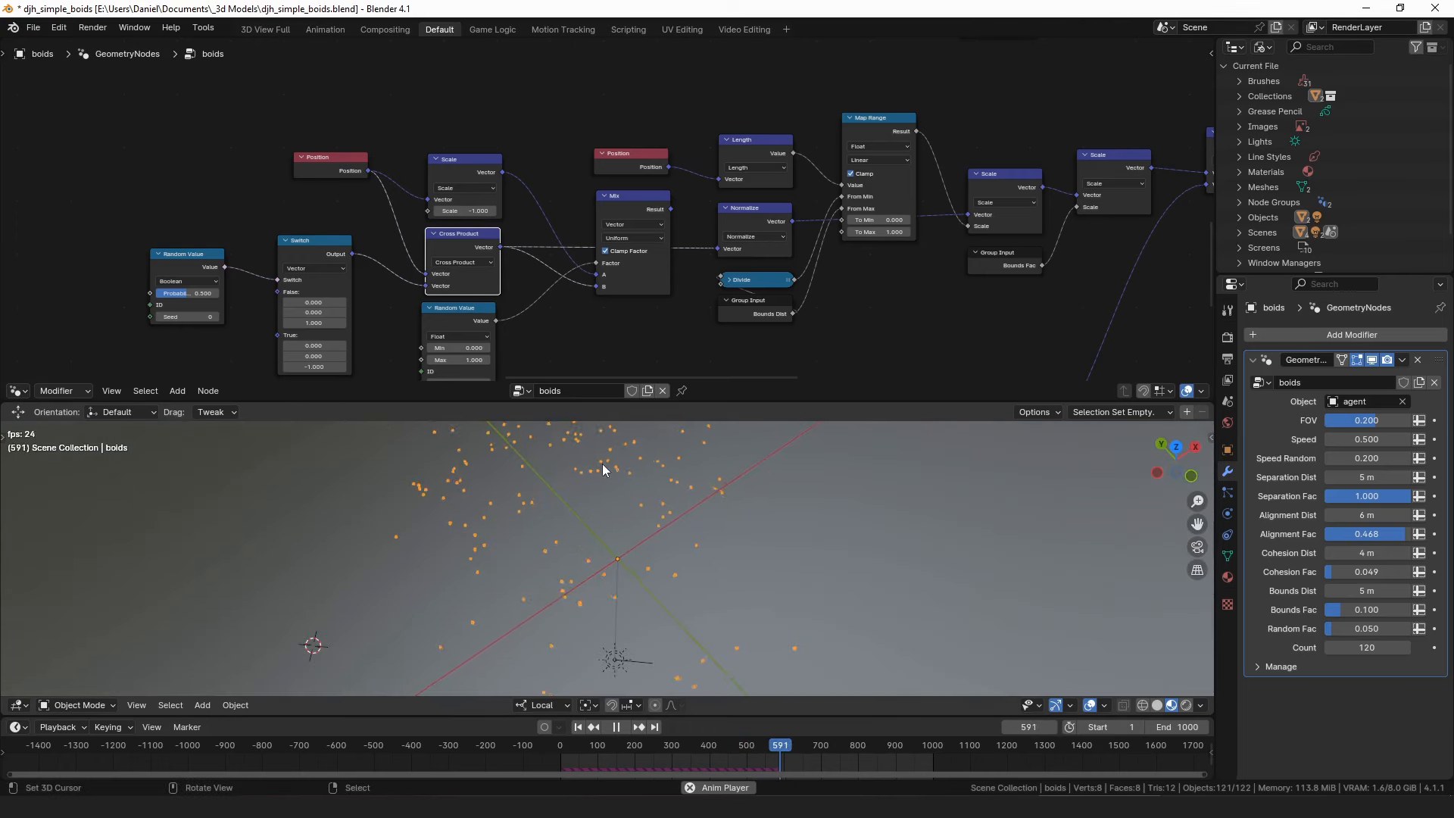
Examine the boolean Random Value and Switch nodes feeding the Cross Product, and view the moving boids from another angle.
{"action": "middle_click_drag", "start_coordinate": [198, 258], "coordinate": [352, 239]}
{"action": "left_click_drag", "start_coordinate": [352, 238], "coordinate": [372, 221]}
{"action": "left_click_drag", "start_coordinate": [475, 236], "coordinate": [493, 238]}
{"action": "scroll", "coordinate": [486, 238], "scroll_direction": "up", "scroll_amount": 3}
{"action": "left_click_drag", "start_coordinate": [357, 221], "coordinate": [375, 224]}
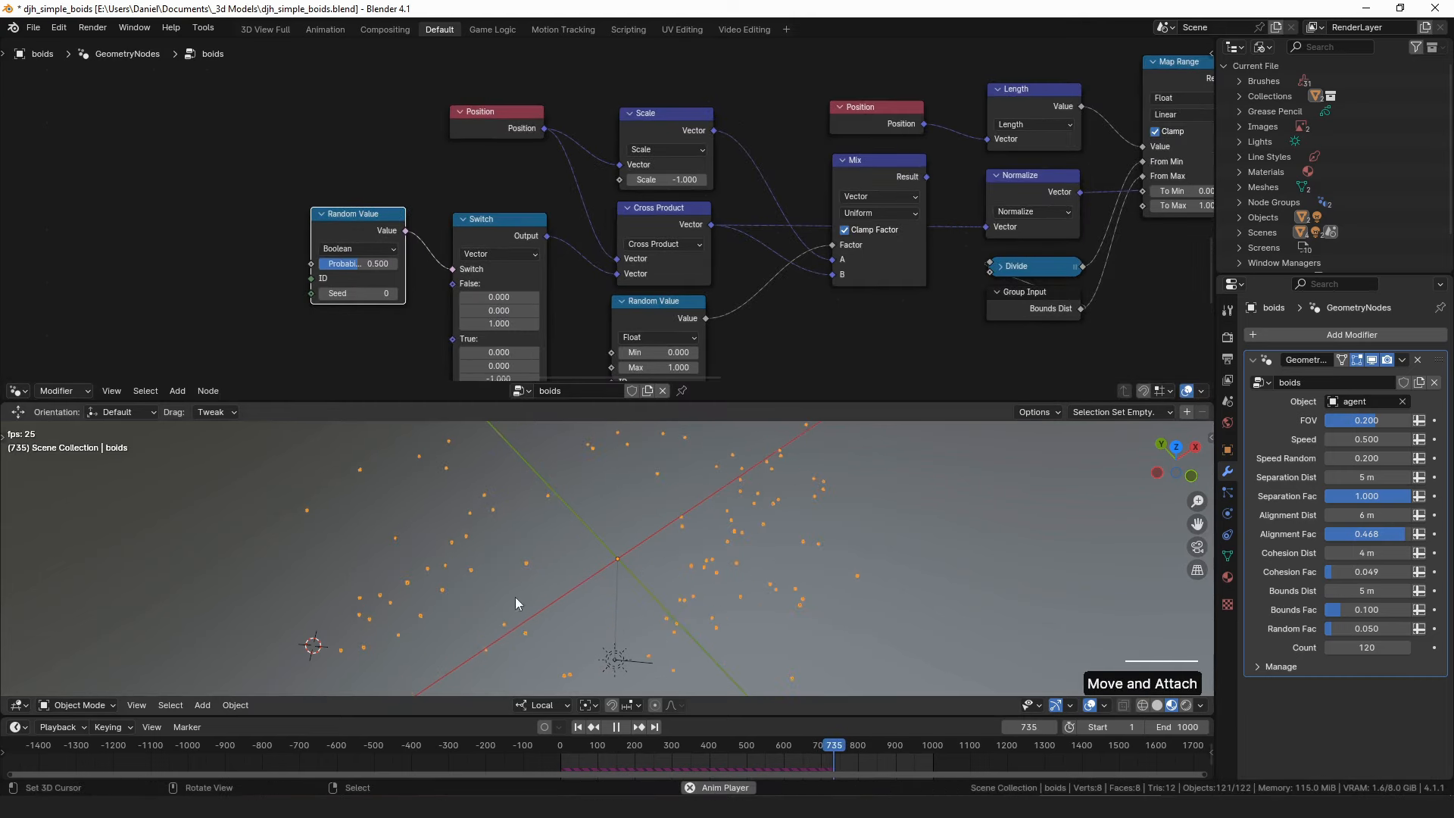
{"action": "middle_click_drag", "start_coordinate": [743, 530], "coordinate": [807, 484]}
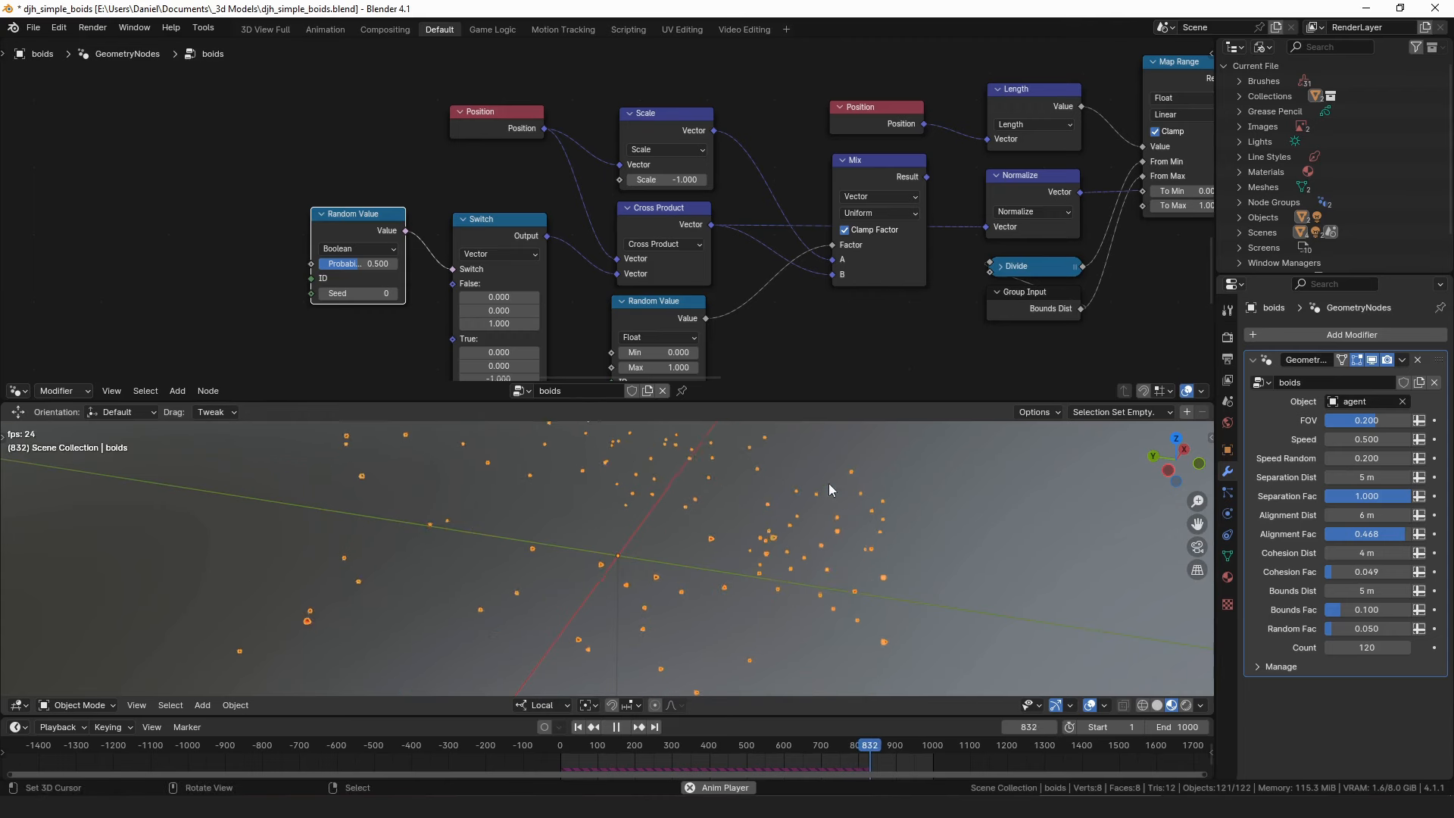
Link the Mix node's Result to the bounds branch's Normalize node and inspect the float Random Value driving the mix factor.
{"action": "middle_click_drag", "start_coordinate": [744, 240], "coordinate": [716, 230]}
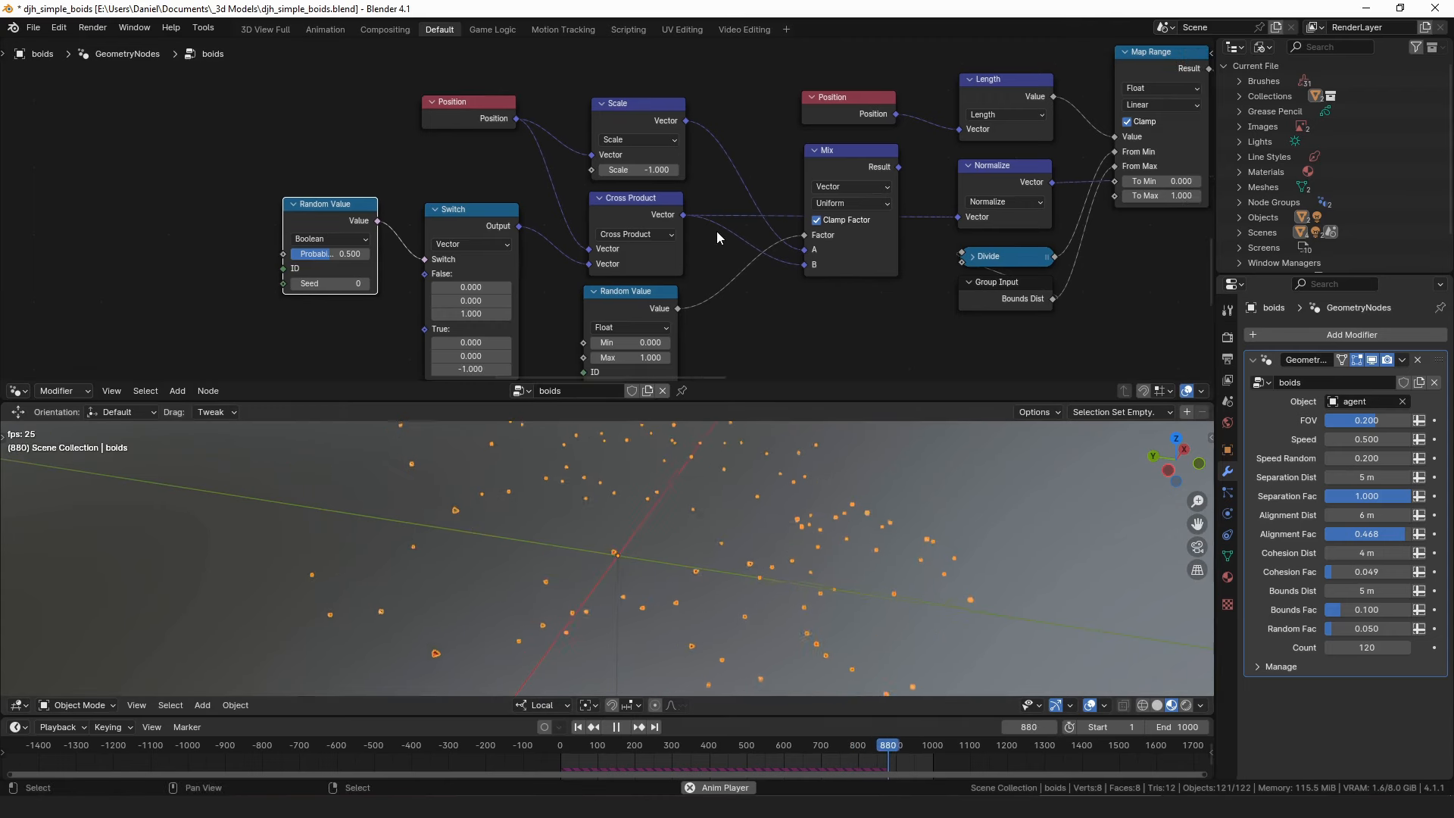
{"action": "left_click_drag", "start_coordinate": [898, 167], "coordinate": [959, 216]}
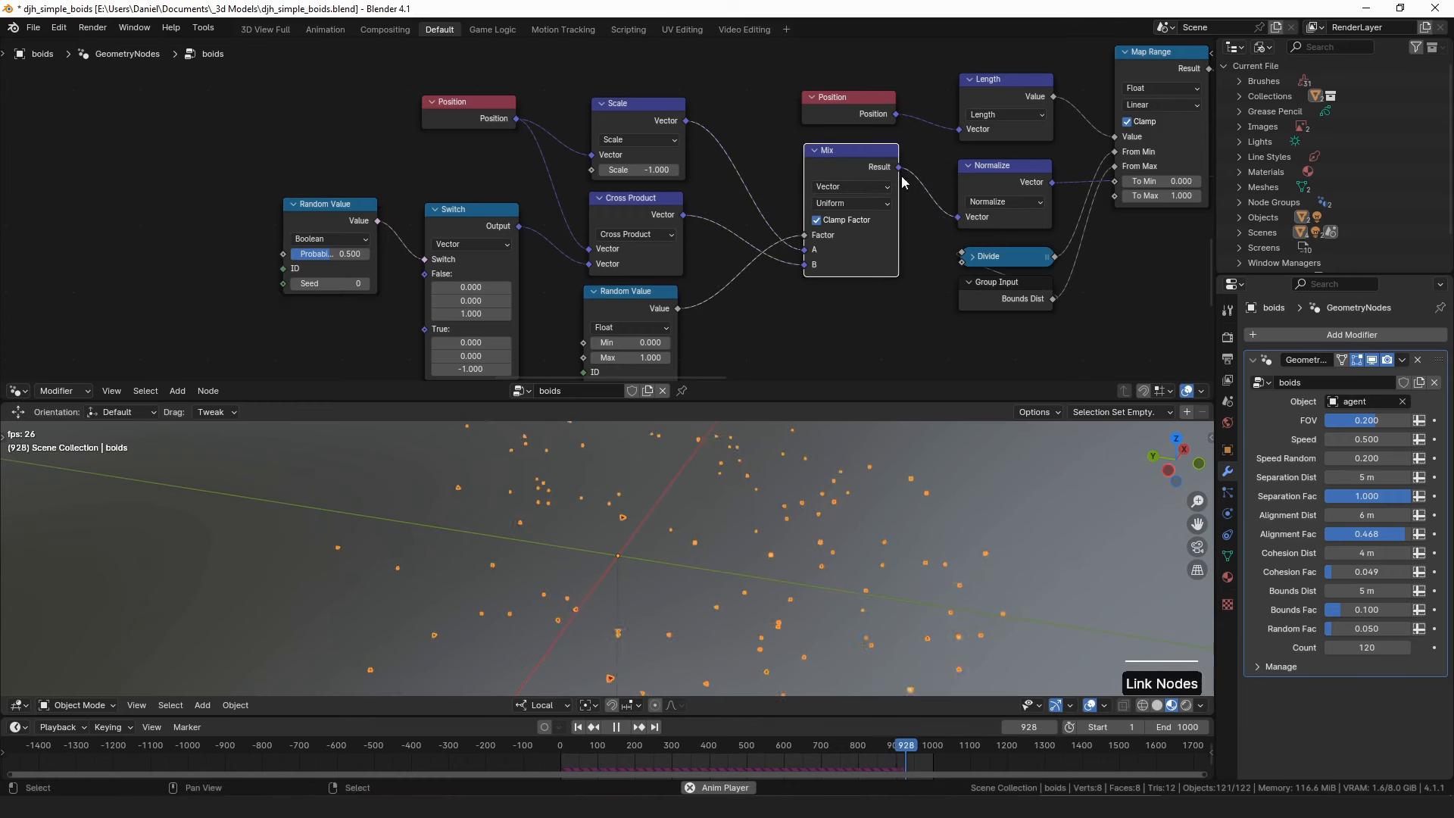
{"action": "middle_click_drag", "start_coordinate": [768, 311], "coordinate": [753, 263]}
{"action": "left_click_drag", "start_coordinate": [625, 261], "coordinate": [630, 271]}
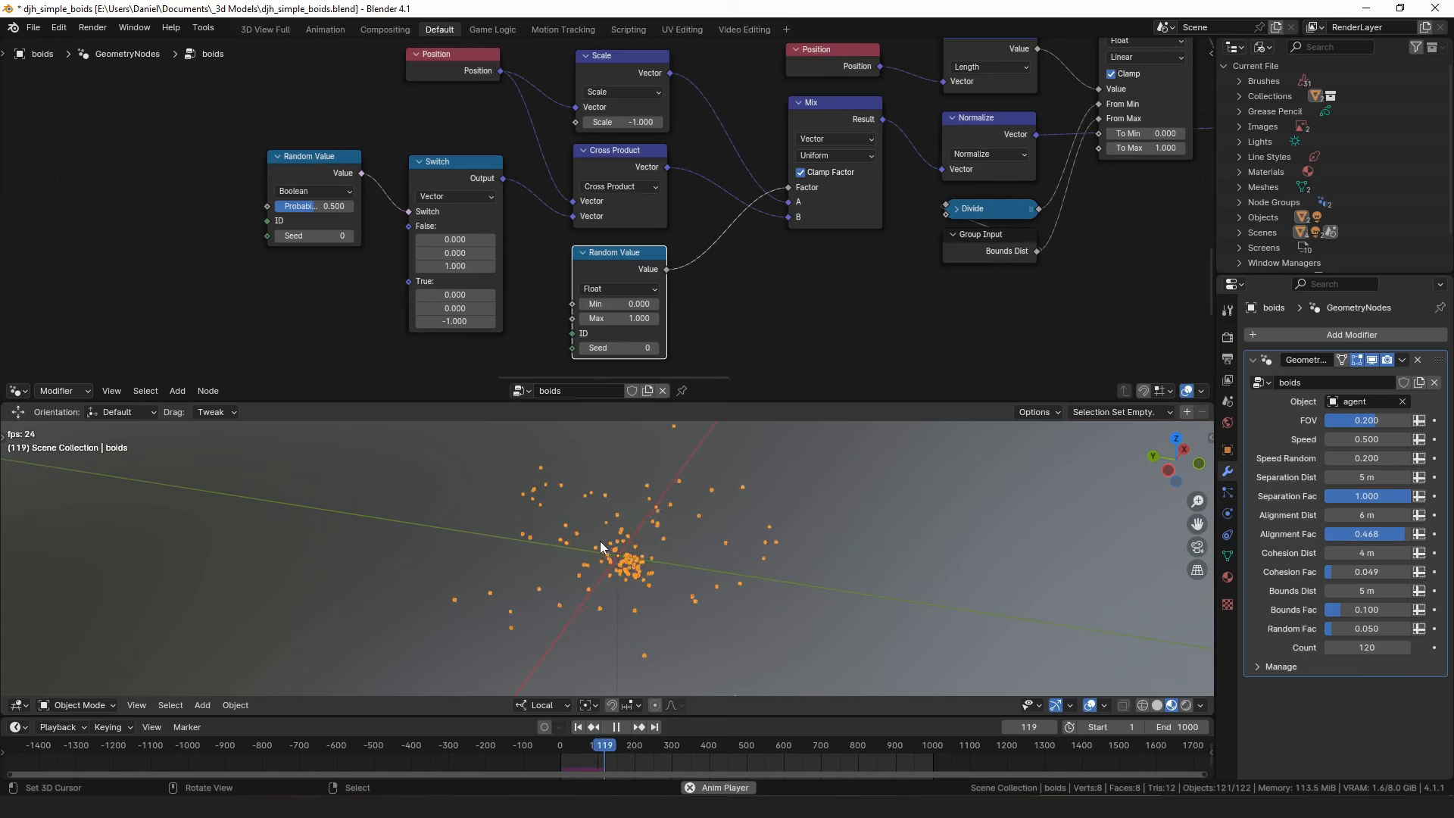
Trace the bounds branch from Mix through Normalize to Scale, and from Position through Length into Map Range.
{"action": "middle_click_drag", "start_coordinate": [837, 179], "coordinate": [650, 250]}
{"action": "left_click_drag", "start_coordinate": [648, 180], "coordinate": [642, 186]}
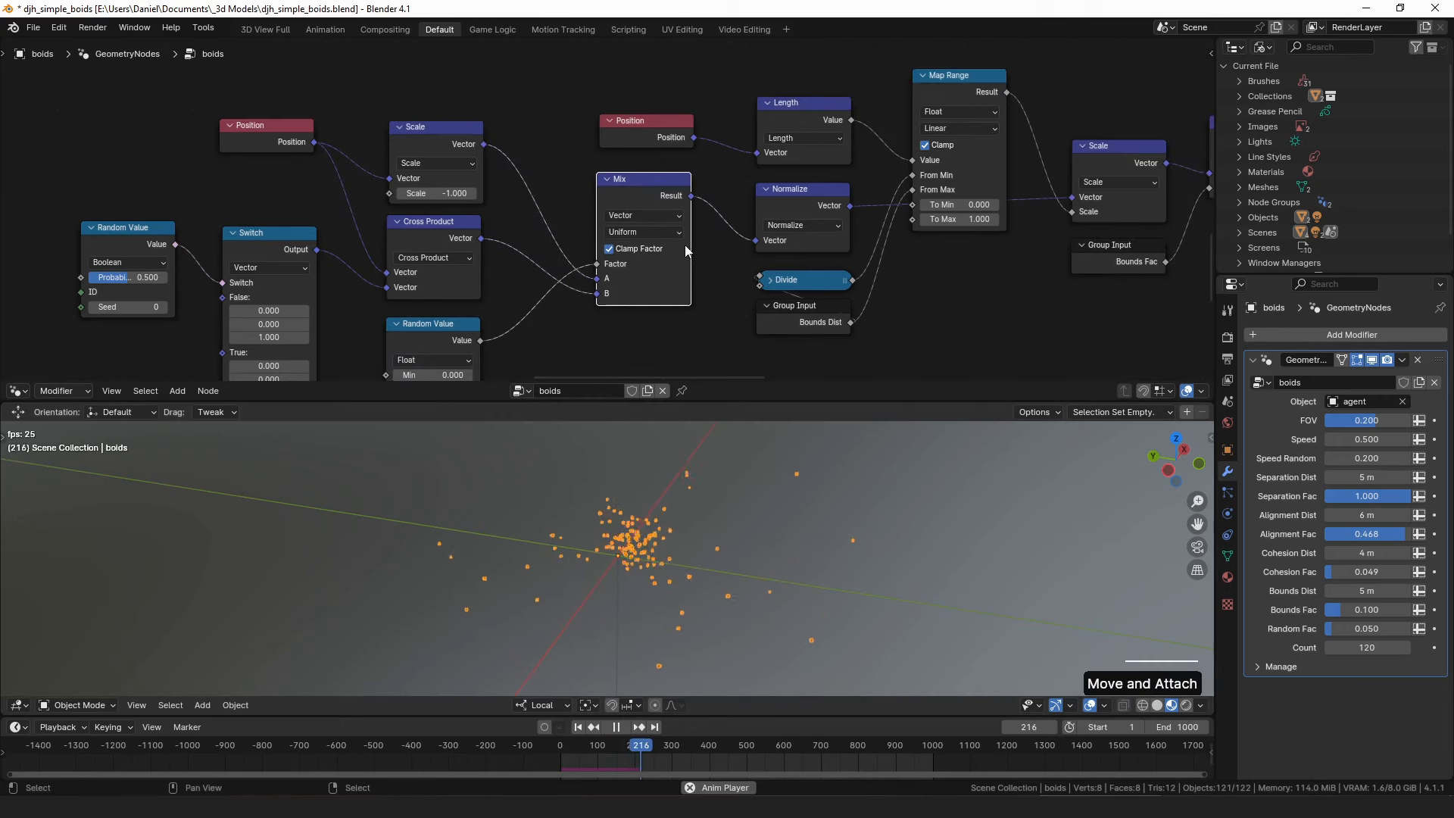
{"action": "left_click_drag", "start_coordinate": [625, 233], "coordinate": [613, 224]}
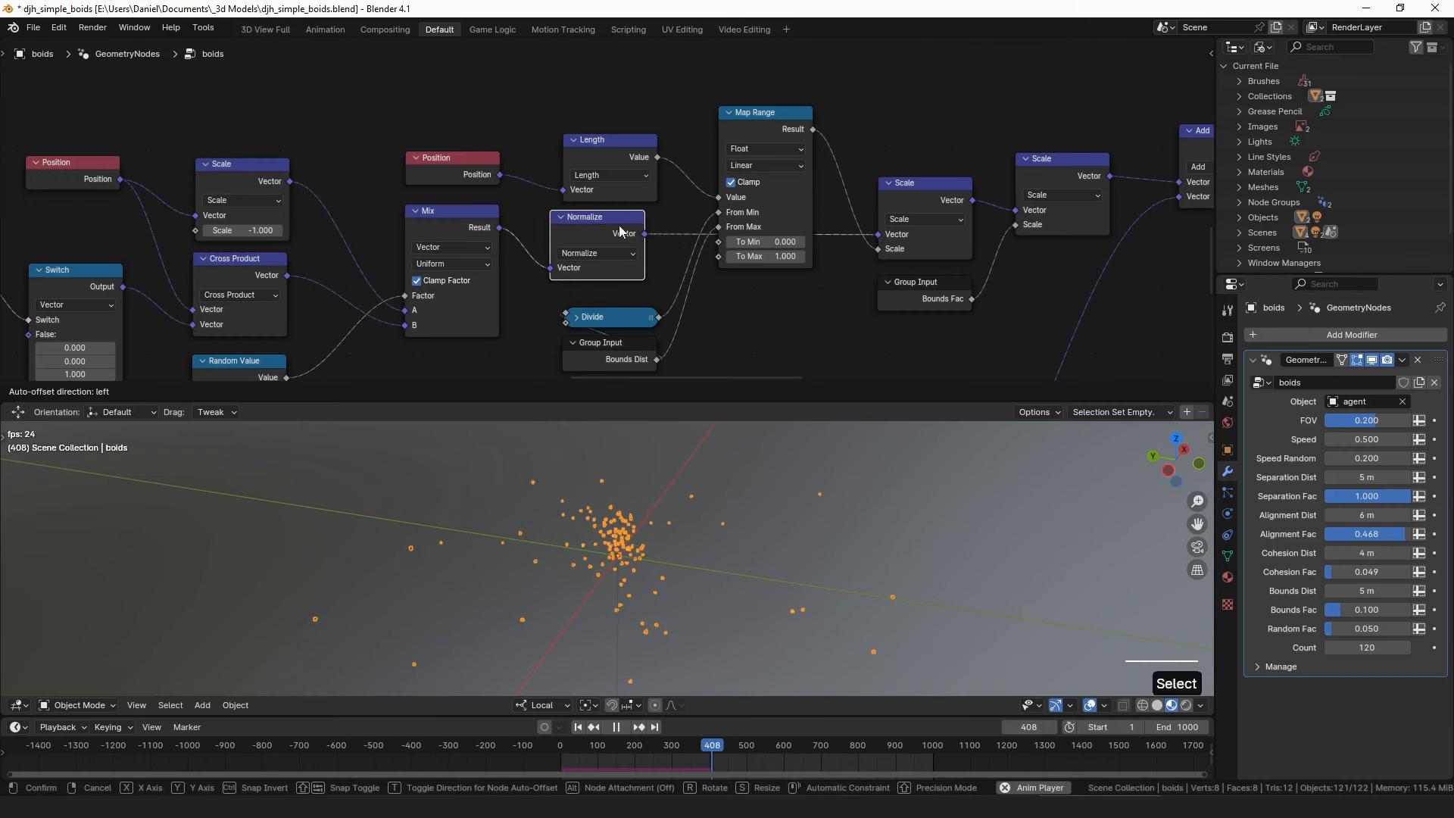
{"action": "left_click", "coordinate": [914, 197]}
{"action": "left_click_drag", "start_coordinate": [914, 197], "coordinate": [915, 197]}
{"action": "left_click_drag", "start_coordinate": [765, 117], "coordinate": [764, 113]}
{"action": "mouse_move", "coordinate": [462, 168]}
{"action": "left_mouse_down"}
{"action": "mouse_move", "coordinate": [458, 155]}
{"action": "mouse_move", "coordinate": [481, 157]}
{"action": "left_mouse_up"}
{"action": "left_click_drag", "start_coordinate": [640, 156], "coordinate": [618, 154]}
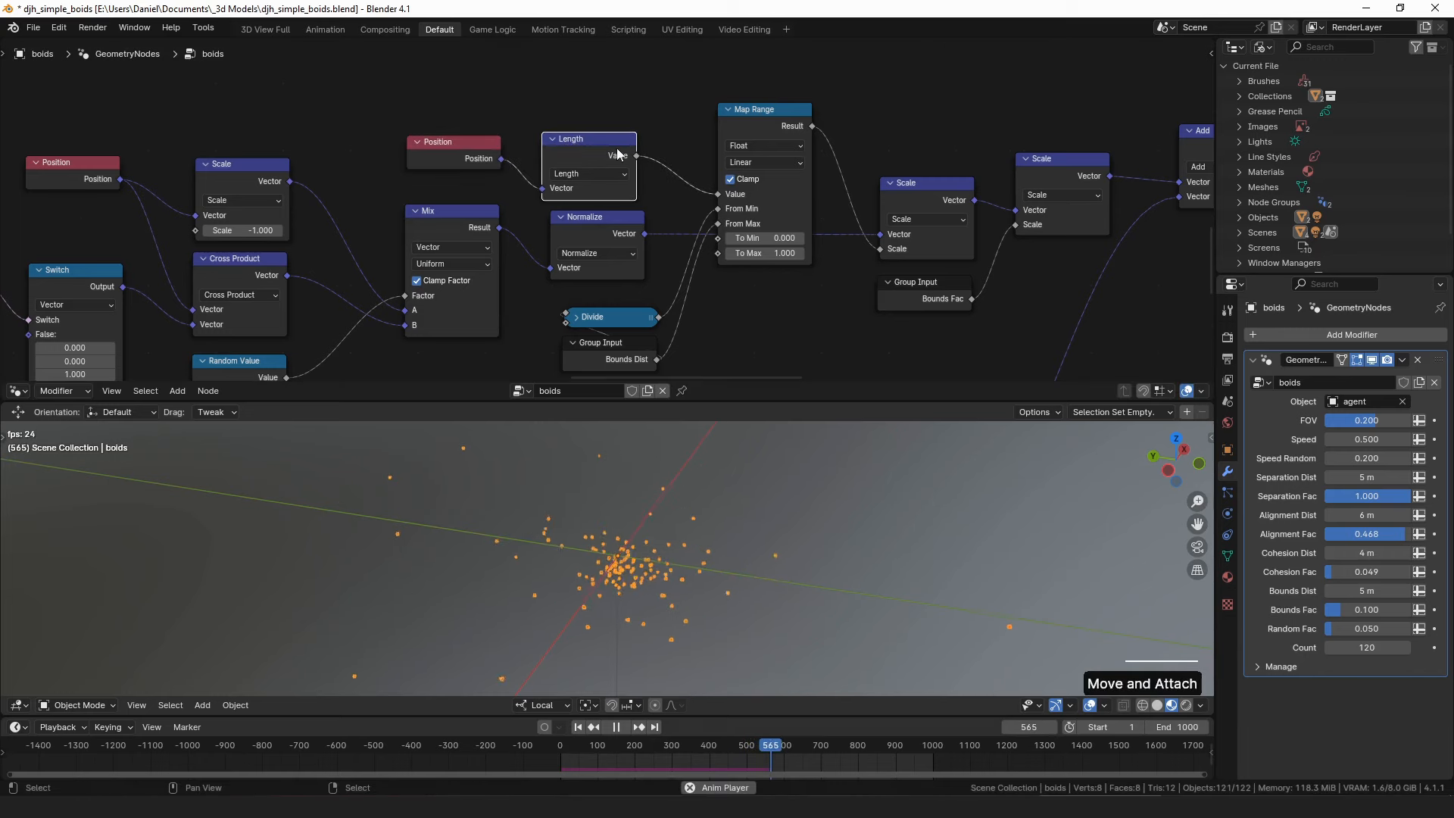
{"action": "left_click_drag", "start_coordinate": [762, 121], "coordinate": [762, 127]}
Expand the Divide node fed by Bounds Dist to inspect it, and collapse it again.
{"action": "middle_click_drag", "start_coordinate": [627, 327], "coordinate": [616, 300]}
{"action": "left_click_drag", "start_coordinate": [637, 310], "coordinate": [573, 267]}
{"action": "key", "text": "h"}
{"action": "key", "text": "h"}
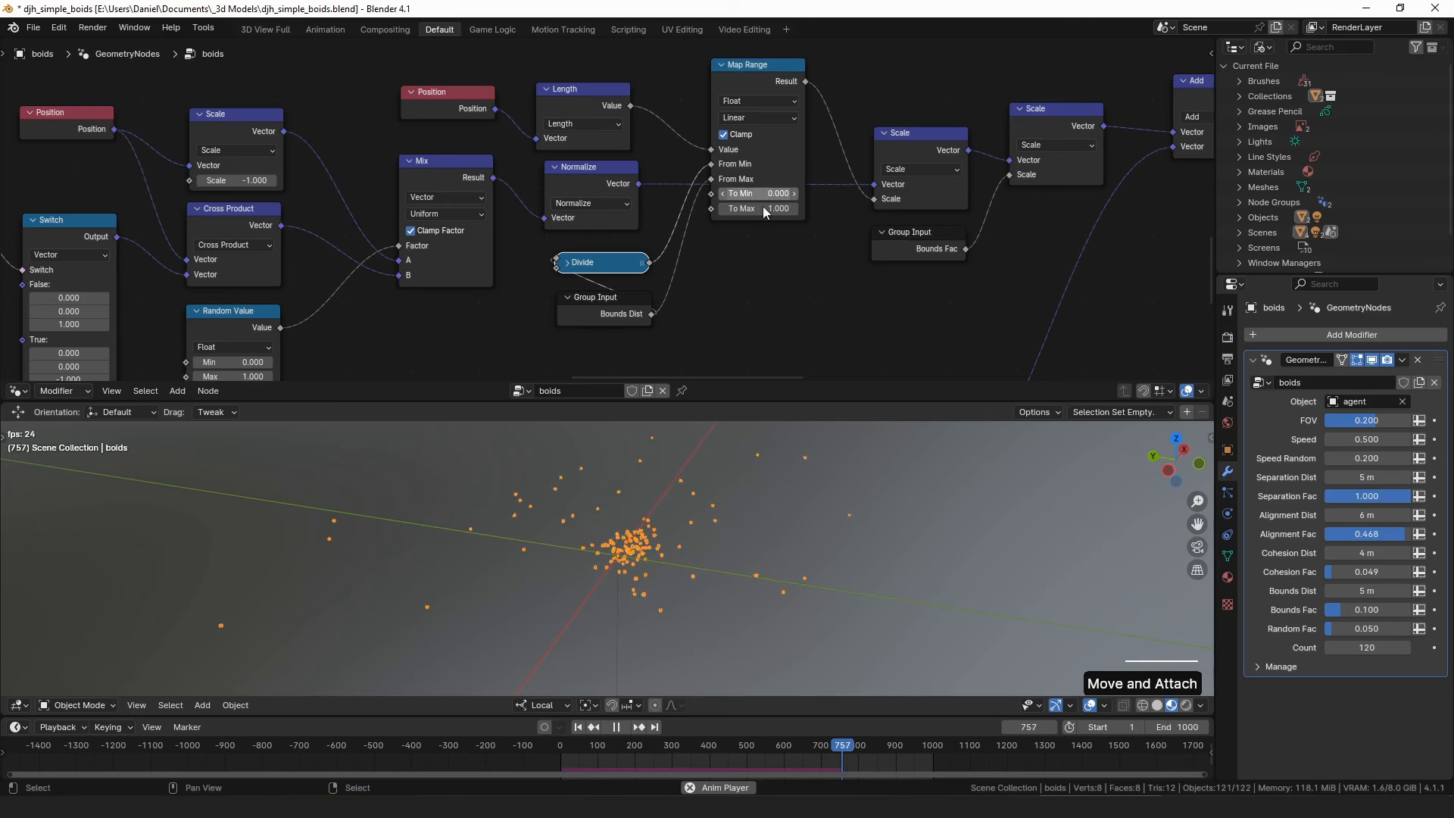
Sketch annotation lines along the green axis to illustrate the bounds distance range from the boids, and clear them.
{"action": "key", "text": "ctrl+z"}
{"action": "key", "text": "d"}
{"action": "key", "text": "d"}
{"action": "key", "text": "d"}
{"action": "key", "text": "d"}
{"action": "key", "text": "d"}
{"action": "key", "text": "d"}
{"action": "key", "text": "ctrl+z"}
{"action": "key", "text": "d"}
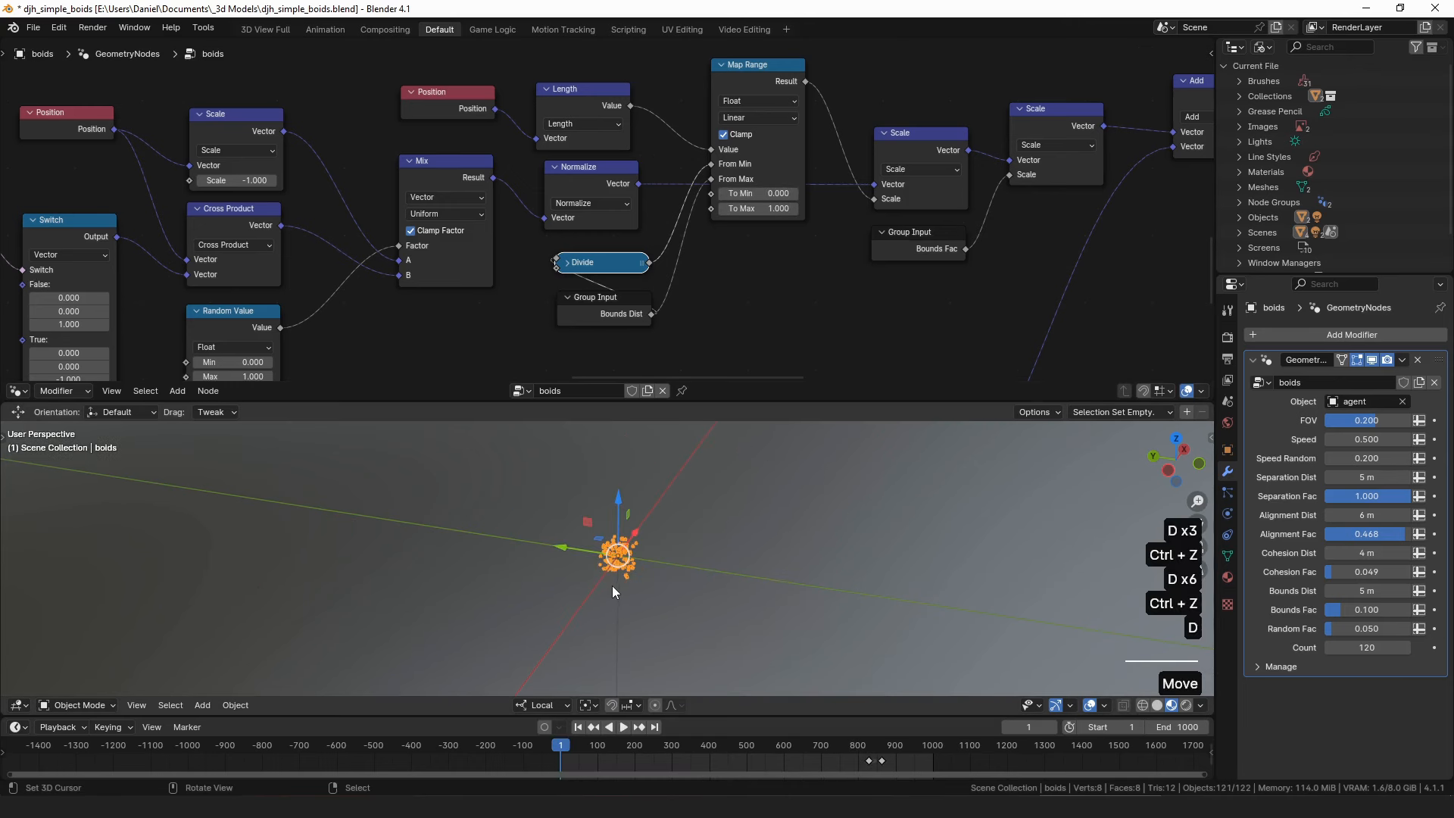
{"action": "left_click_drag", "start_coordinate": [609, 602], "coordinate": [672, 618]}
{"action": "left_click_drag", "start_coordinate": [817, 605], "coordinate": [819, 590]}
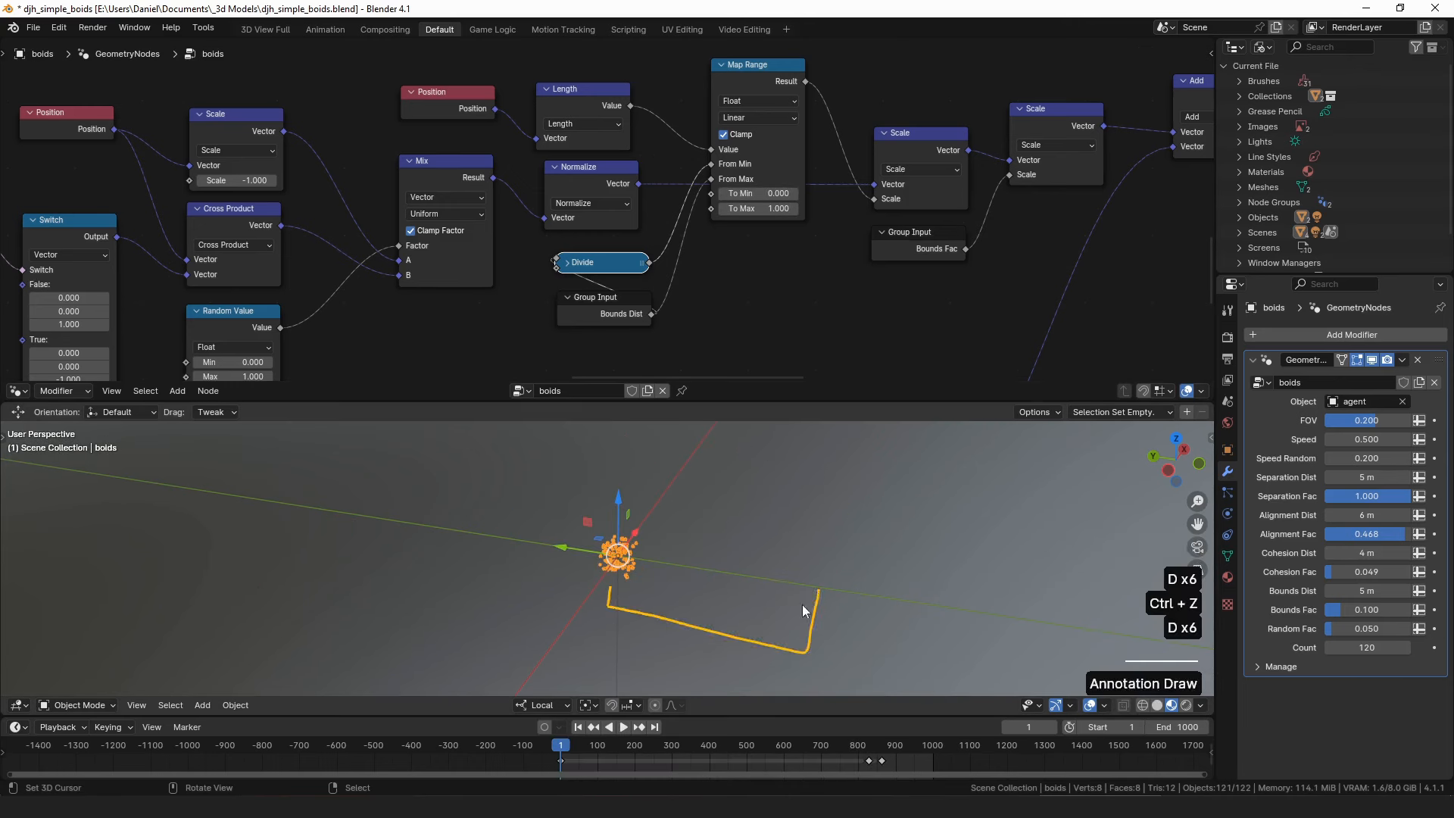
{"action": "left_click_drag", "start_coordinate": [719, 553], "coordinate": [717, 569]}
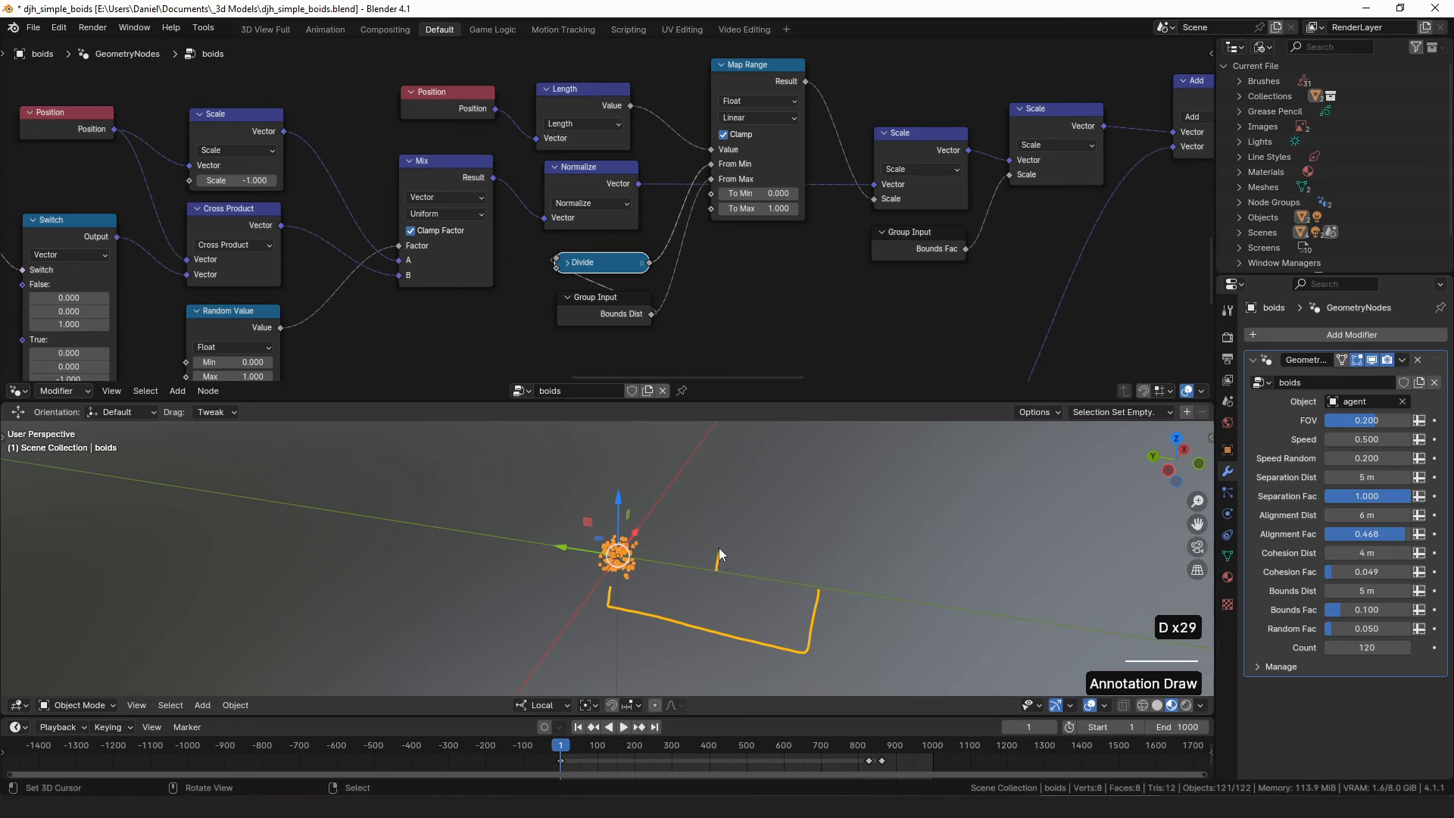
{"action": "mouse_move", "coordinate": [724, 545]}
{"action": "left_mouse_down"}
{"action": "mouse_move", "coordinate": [818, 543]}
{"action": "mouse_move", "coordinate": [820, 587]}
{"action": "left_mouse_up"}
{"action": "key", "text": "q"}
{"action": "left_click", "coordinate": [927, 550]}
Examine the two Scale nodes, the Bounds Fac input and the Add node at the end of the bounds branch.
{"action": "middle_click_drag", "start_coordinate": [912, 147], "coordinate": [623, 188]}
{"action": "left_click_drag", "start_coordinate": [623, 188], "coordinate": [622, 186]}
{"action": "left_click_drag", "start_coordinate": [769, 154], "coordinate": [759, 176]}
{"action": "left_click_drag", "start_coordinate": [626, 179], "coordinate": [626, 179]}
{"action": "left_click_drag", "start_coordinate": [642, 297], "coordinate": [641, 301]}
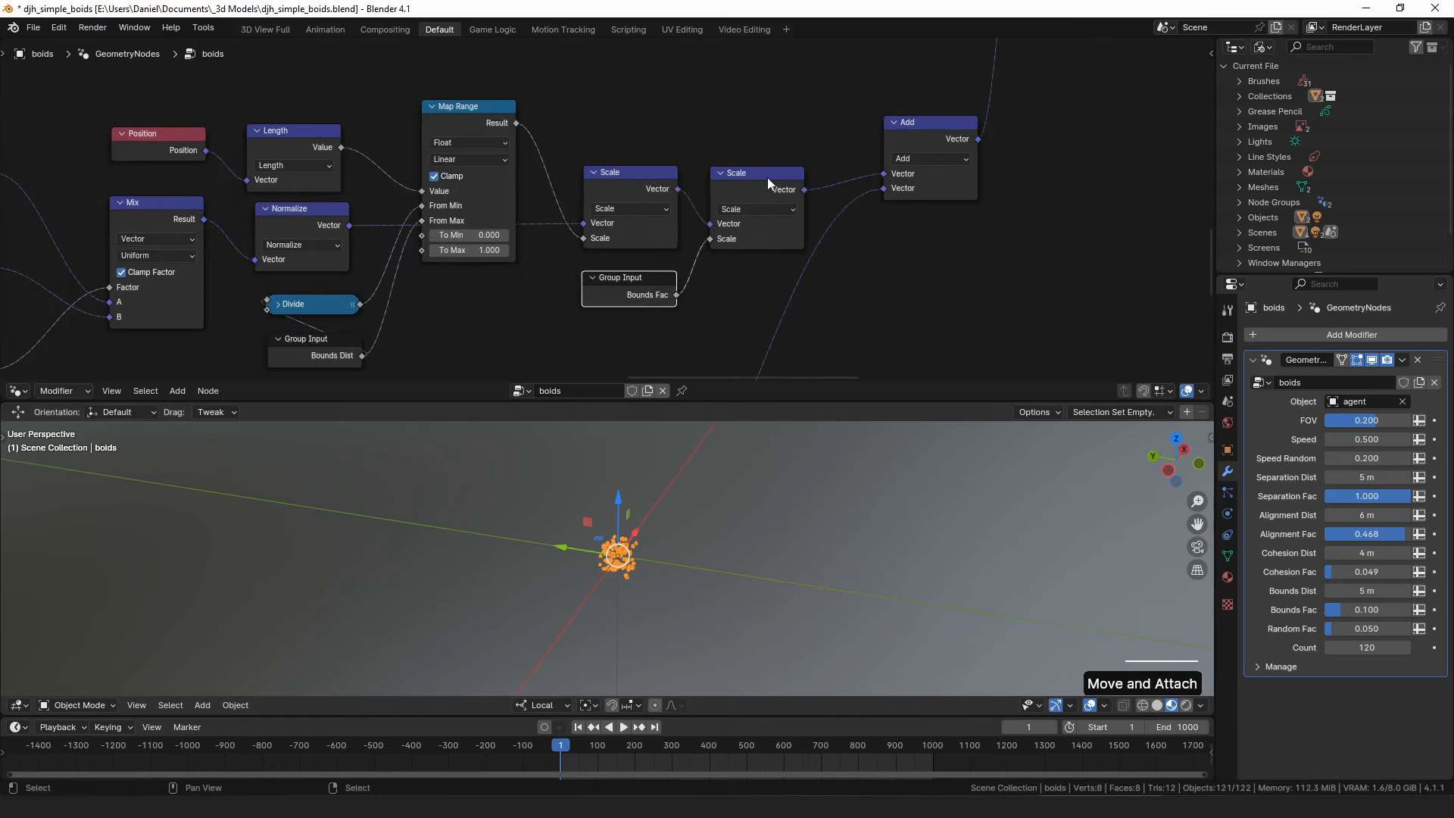
{"action": "left_click", "coordinate": [911, 141]}
Follow the combined bounds and random vector up to the flocking Add nodes and the Scale node driven by Speed.
{"action": "scroll", "coordinate": [925, 167], "scroll_direction": "down", "scroll_amount": 6}
{"action": "middle_click_drag", "start_coordinate": [933, 194], "coordinate": [828, 328]}
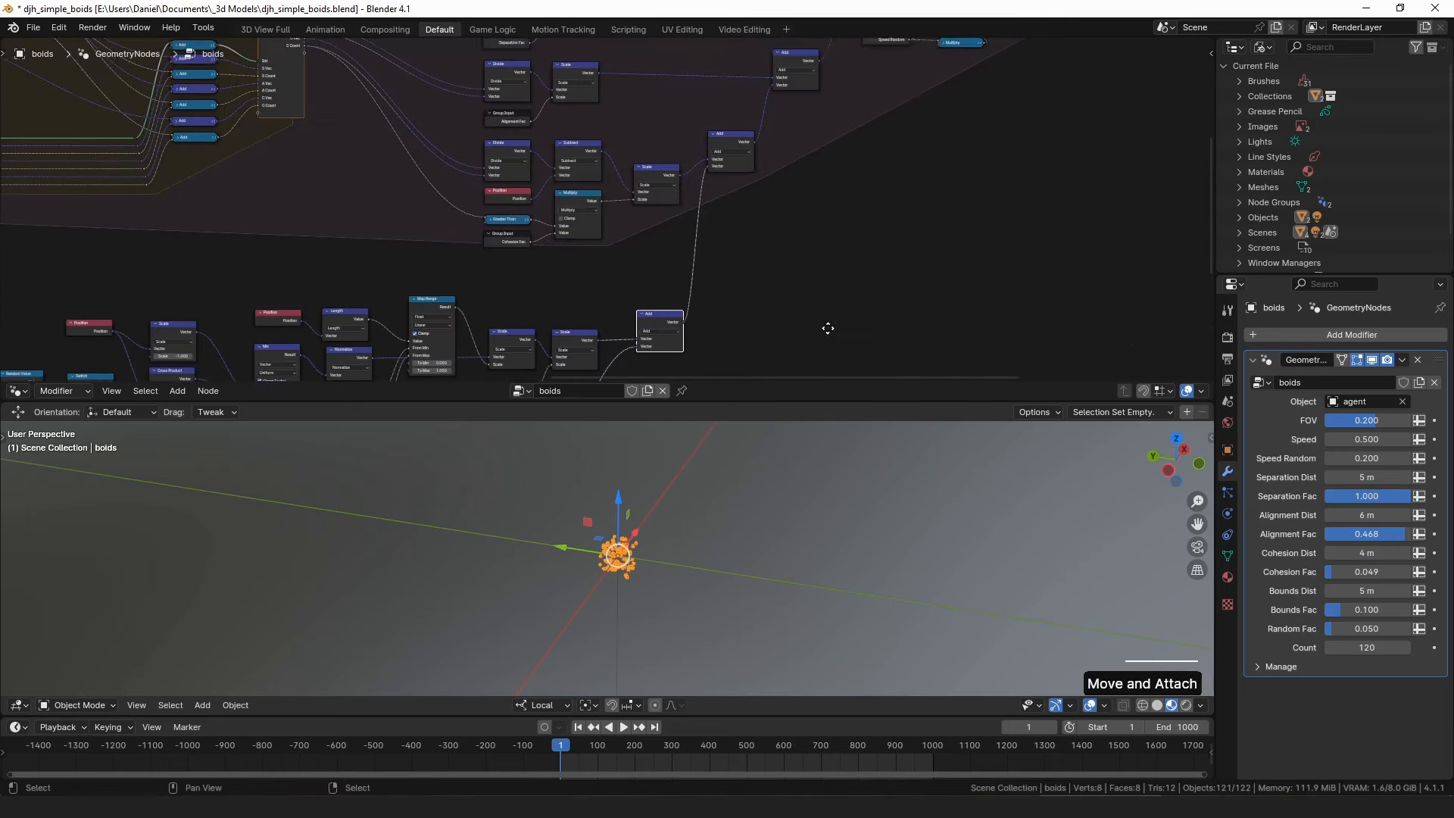
{"action": "scroll", "coordinate": [752, 283], "scroll_direction": "down", "scroll_amount": 6}
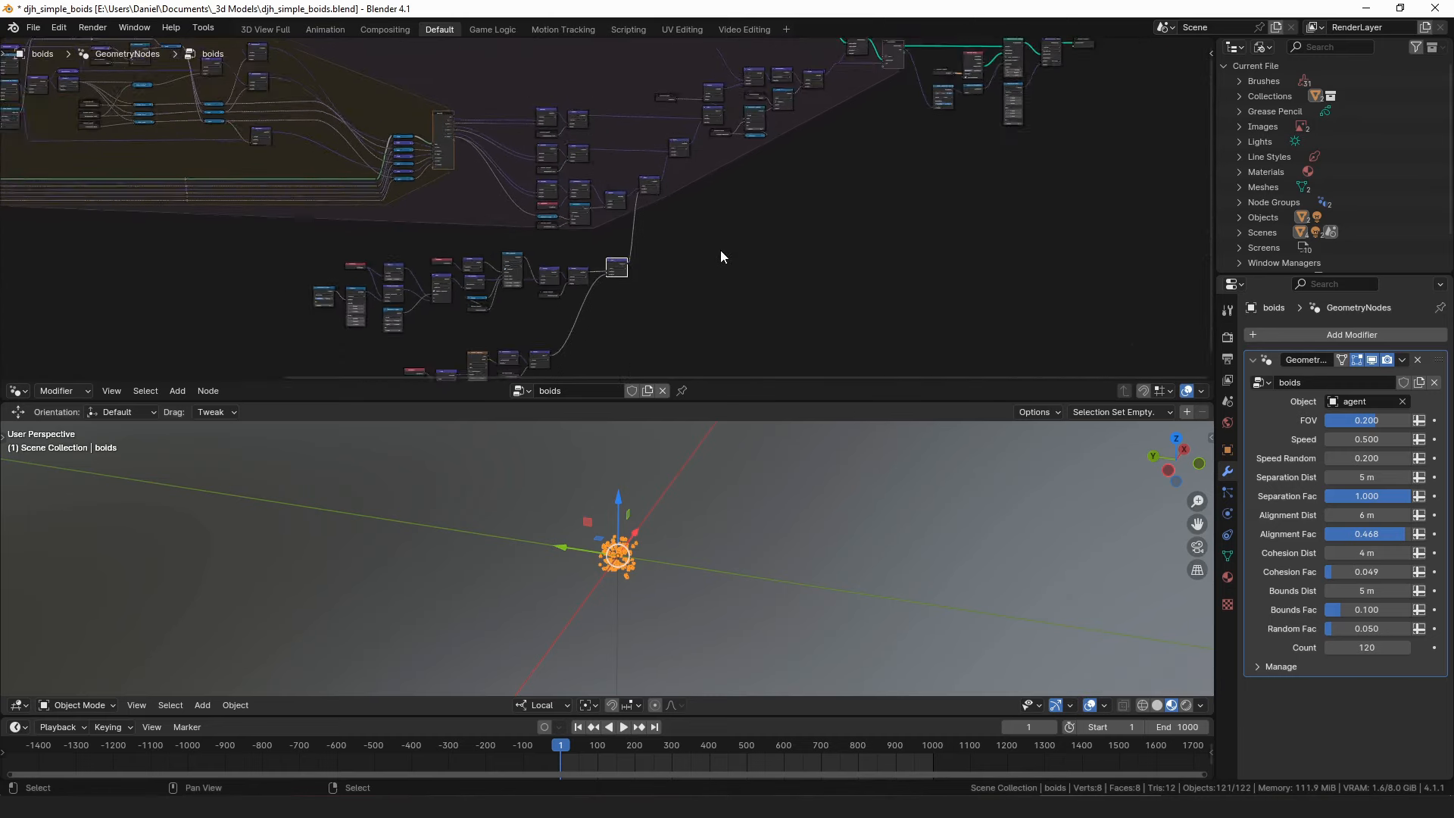
{"action": "scroll", "coordinate": [568, 250], "scroll_direction": "down", "scroll_amount": 1}
{"action": "scroll", "coordinate": [647, 159], "scroll_direction": "up", "scroll_amount": 8}
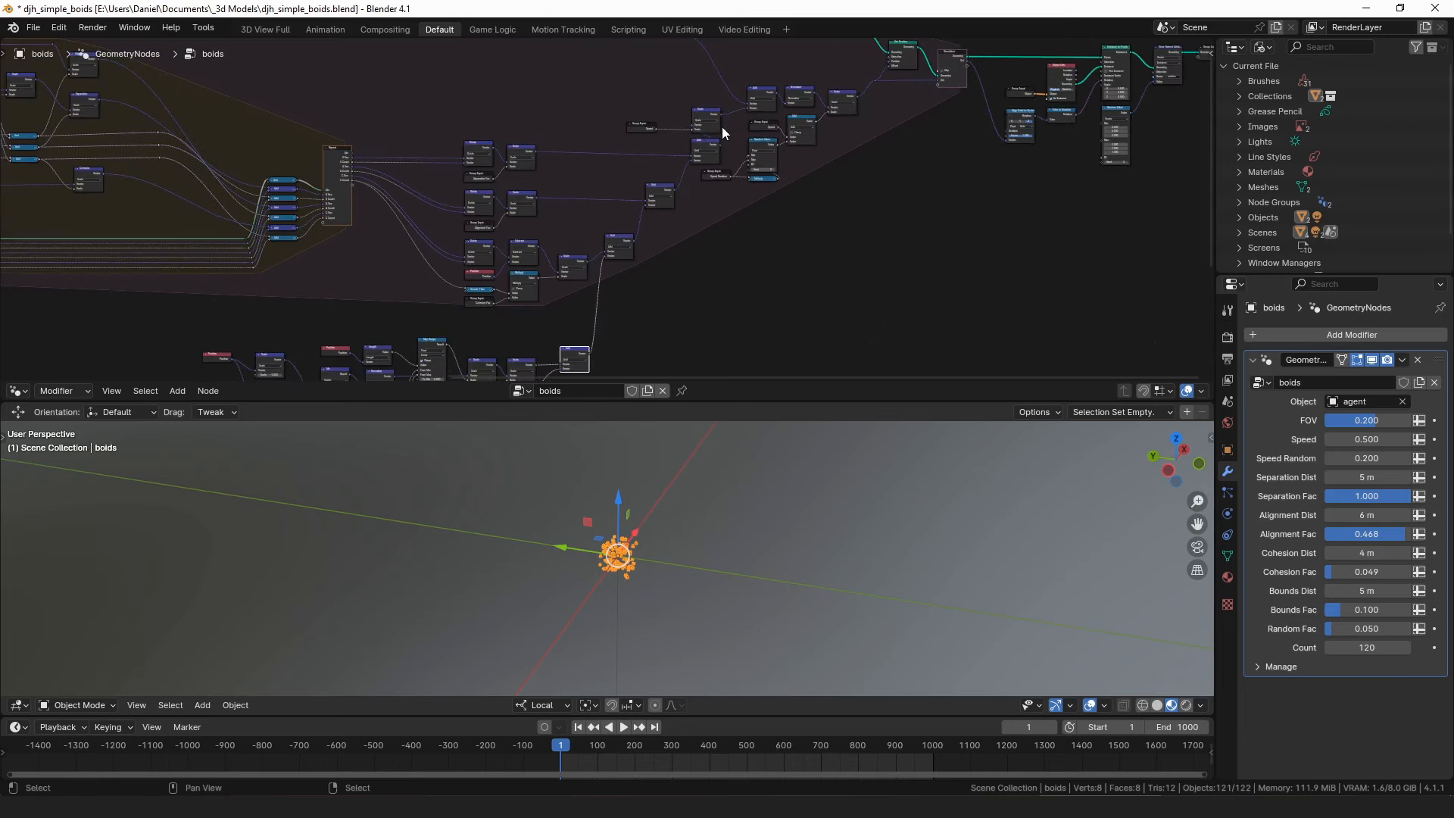
{"action": "left_click", "coordinate": [698, 169]}
{"action": "middle_click_drag", "start_coordinate": [704, 200], "coordinate": [671, 139]}
{"action": "left_click", "coordinate": [676, 147]}
{"action": "left_click_drag", "start_coordinate": [475, 208], "coordinate": [525, 162]}
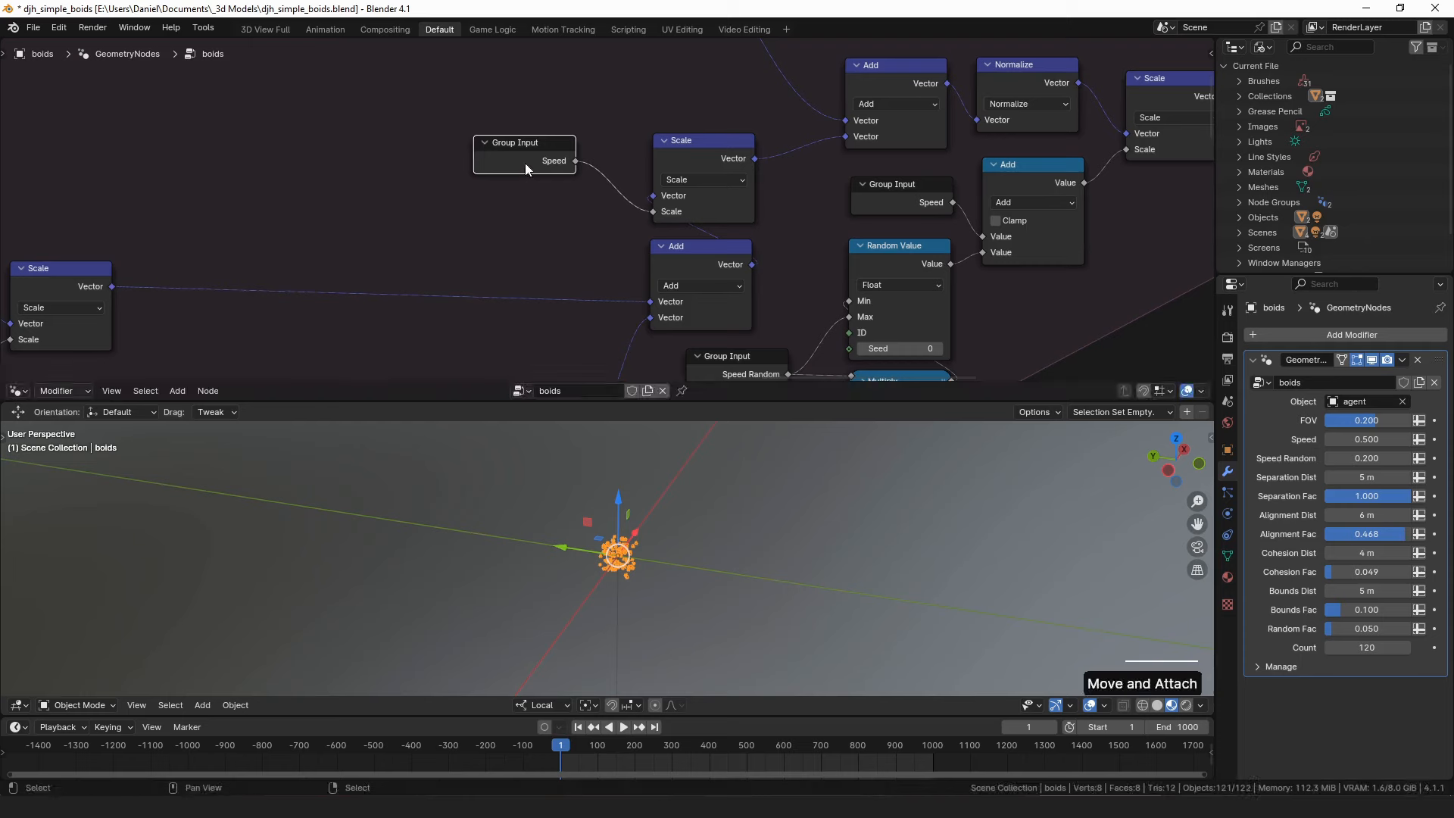
Set Speed to 14 while the simulation plays, and replay it from the first frame.
{"action": "key", "text": "alt+a"}
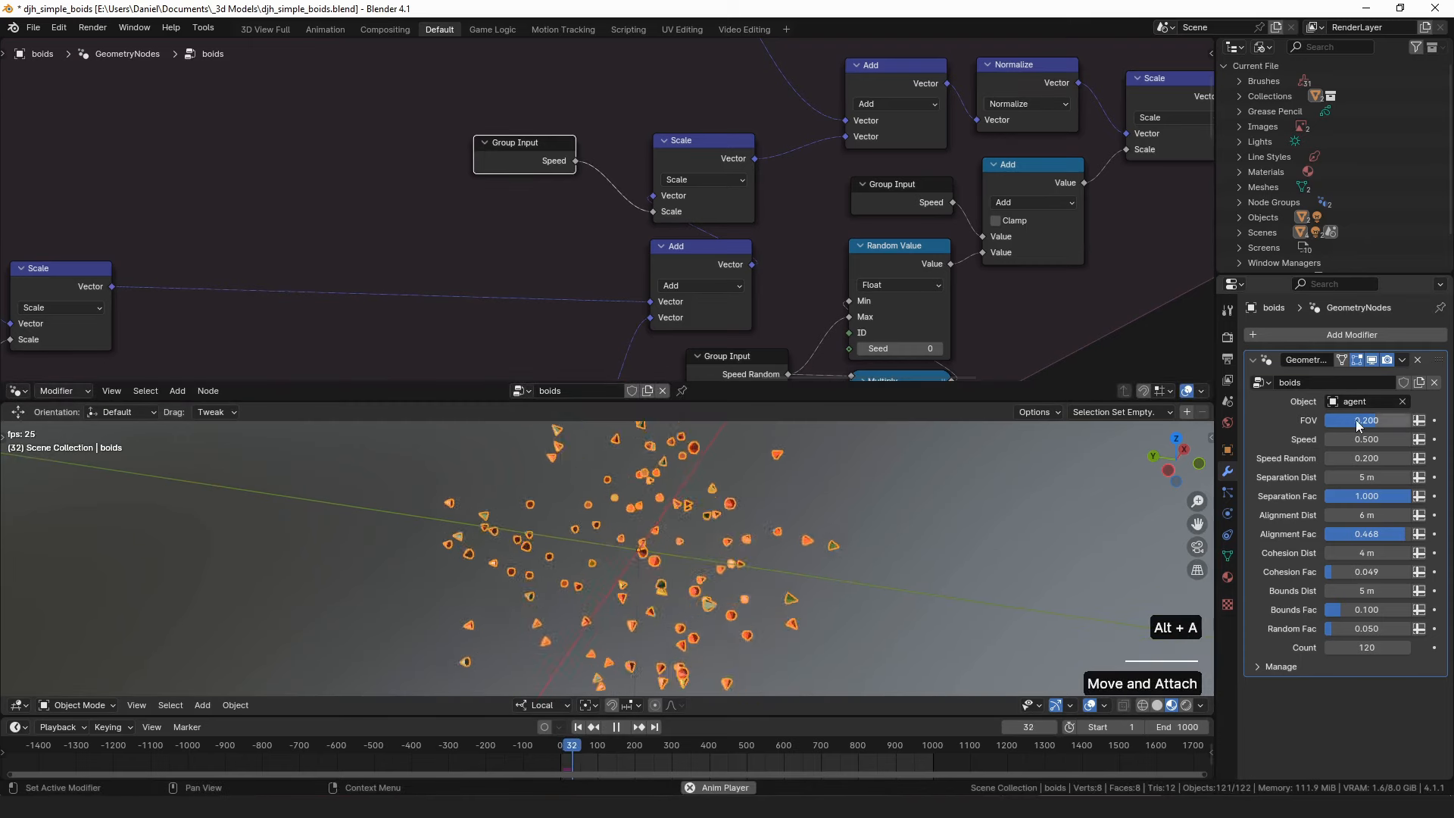
{"action": "left_click_drag", "start_coordinate": [1367, 439], "coordinate": [1410, 439]}
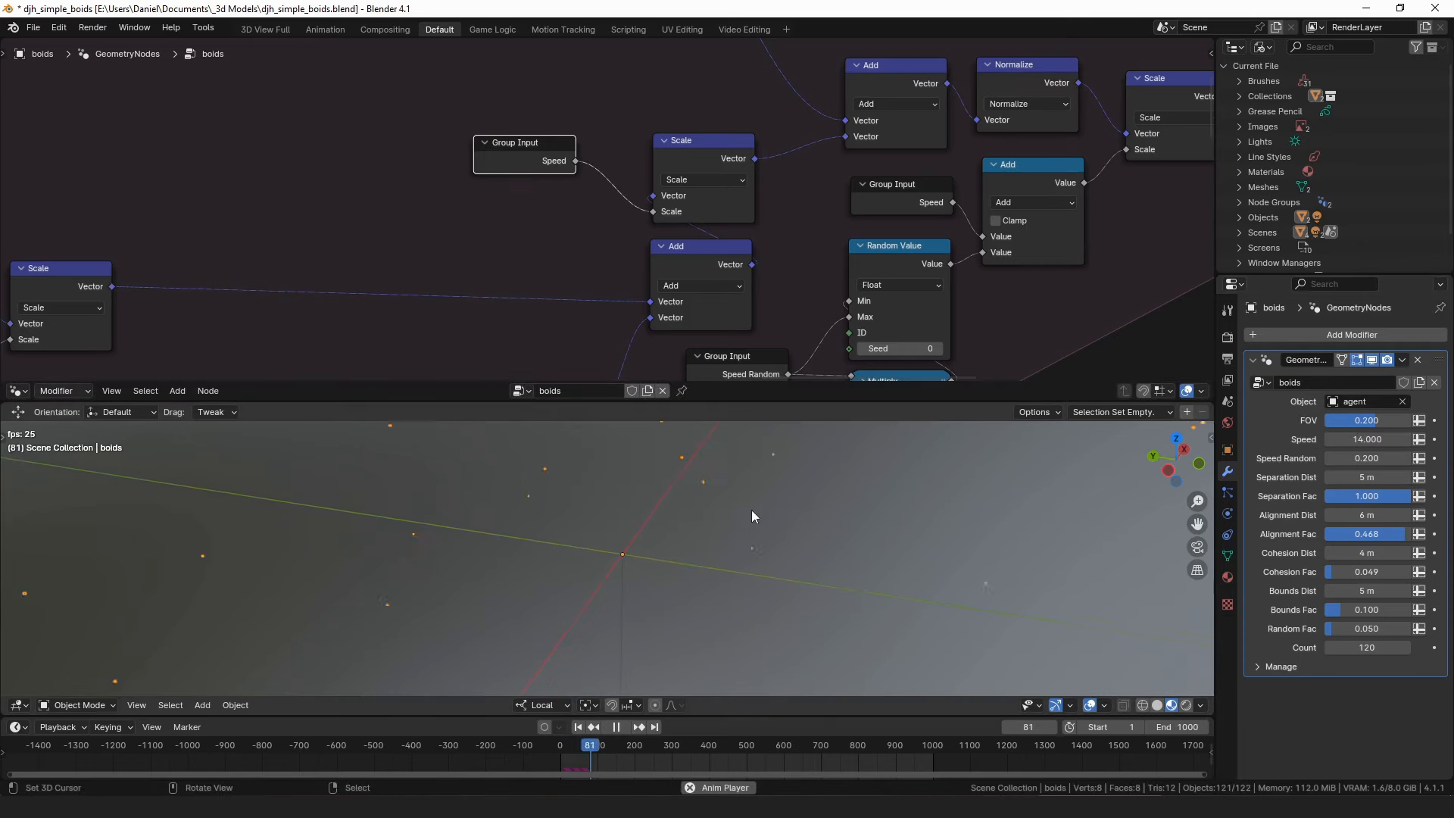
{"action": "key", "text": "shift+Left"}
{"action": "key", "text": "alt+a"}
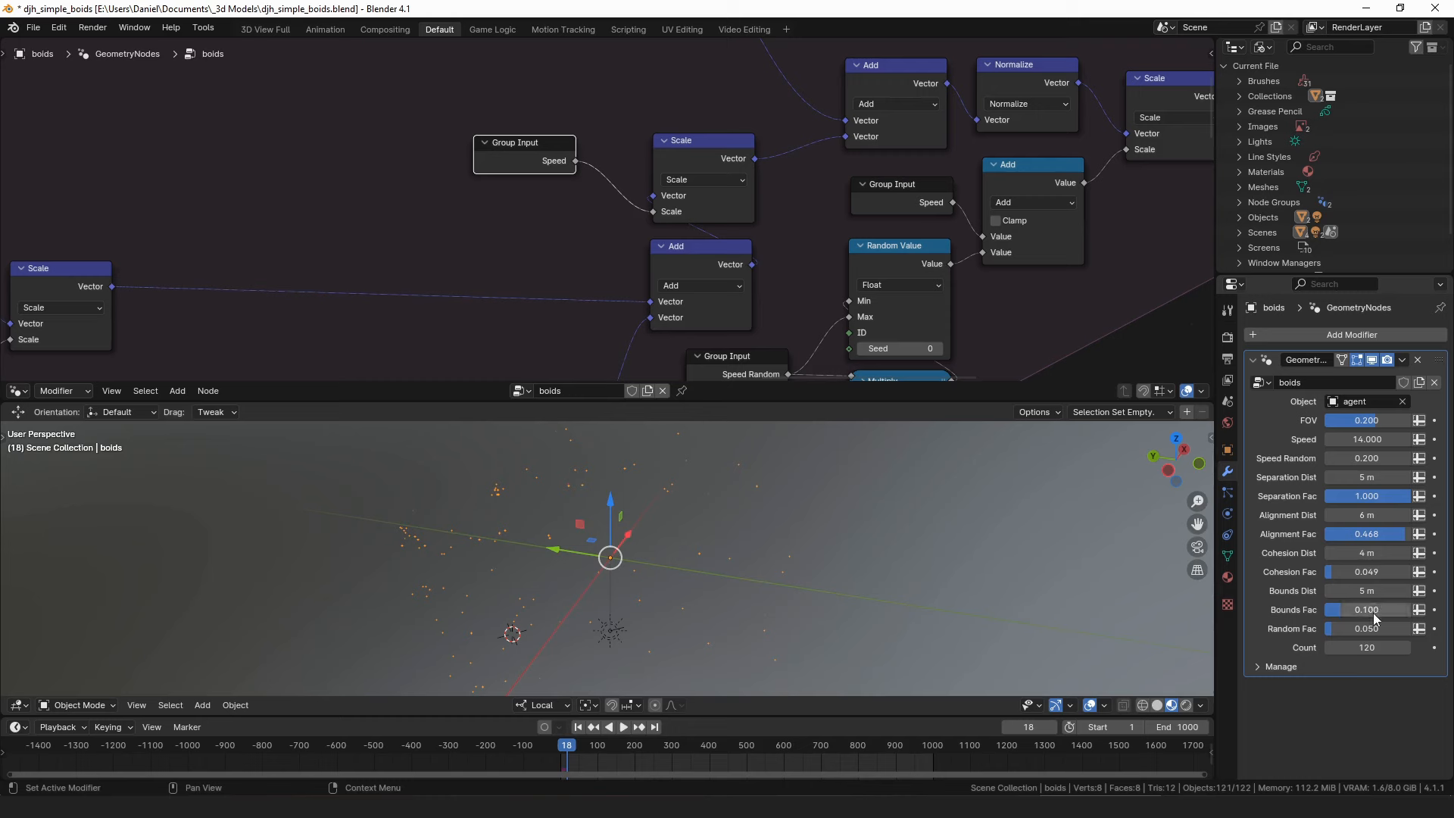
Set Bounds Fac to 0.5 and play the simulation from the first frame, viewing the boids from another angle.
{"action": "key", "text": "shift+Left"}
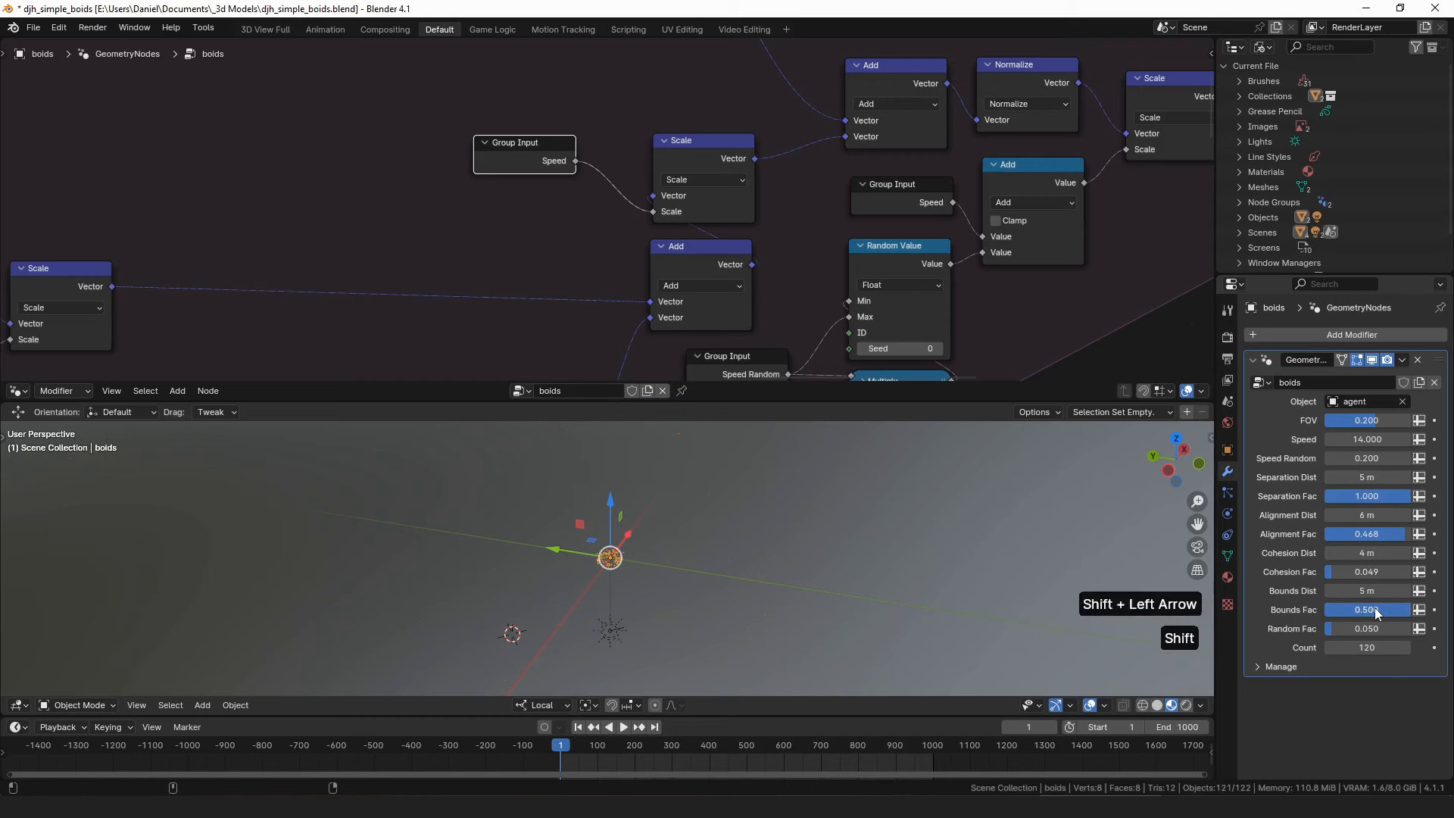
{"action": "key", "text": "alt+a"}
{"action": "middle_click_drag", "start_coordinate": [836, 523], "coordinate": [755, 536]}
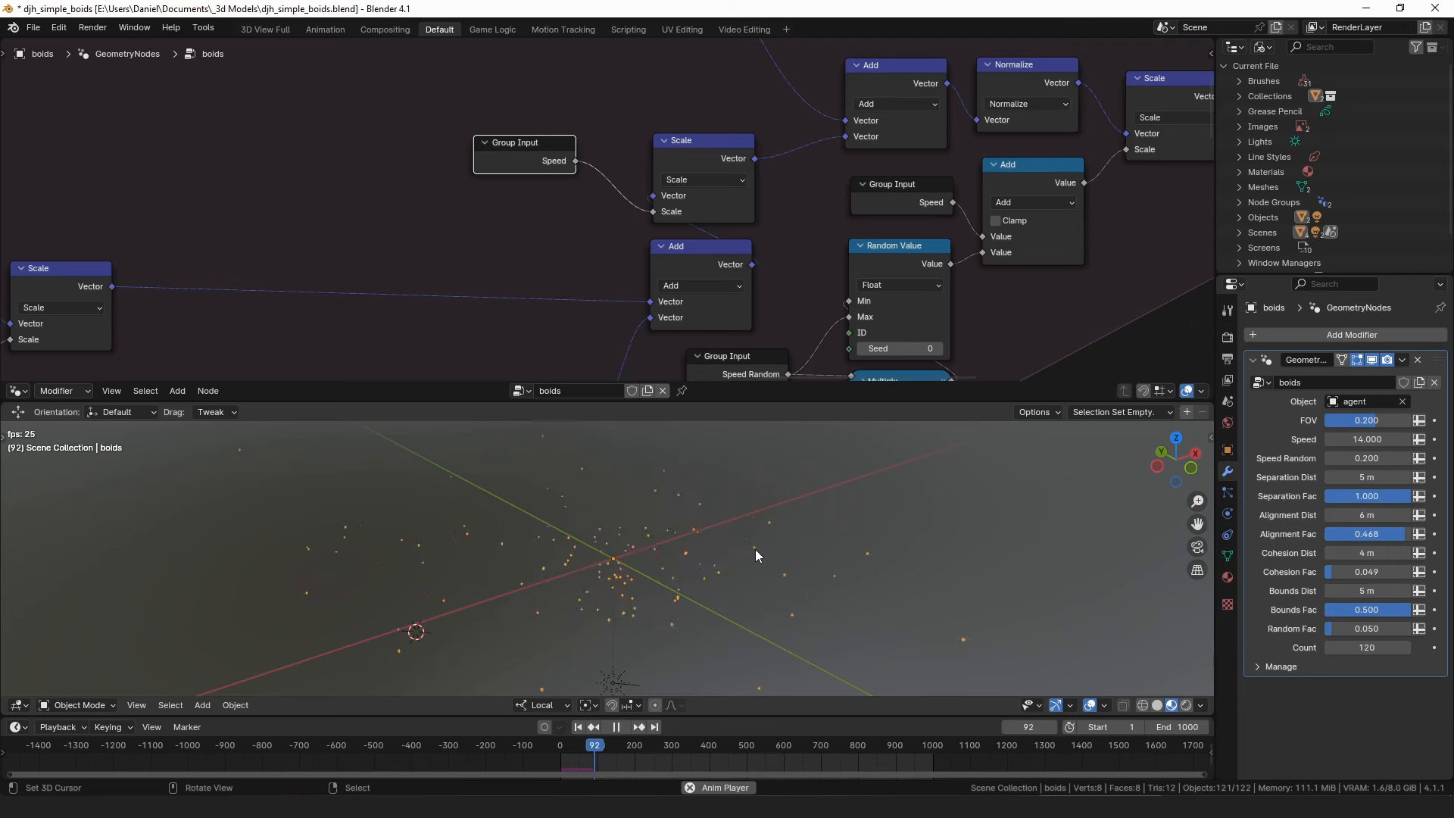
{"action": "key", "text": "alt+a"}
Examine how the Speed-scaled steering vector passes through the Add, Normalize and final Scale nodes.
{"action": "scroll", "coordinate": [850, 168], "scroll_direction": "down", "scroll_amount": 3}
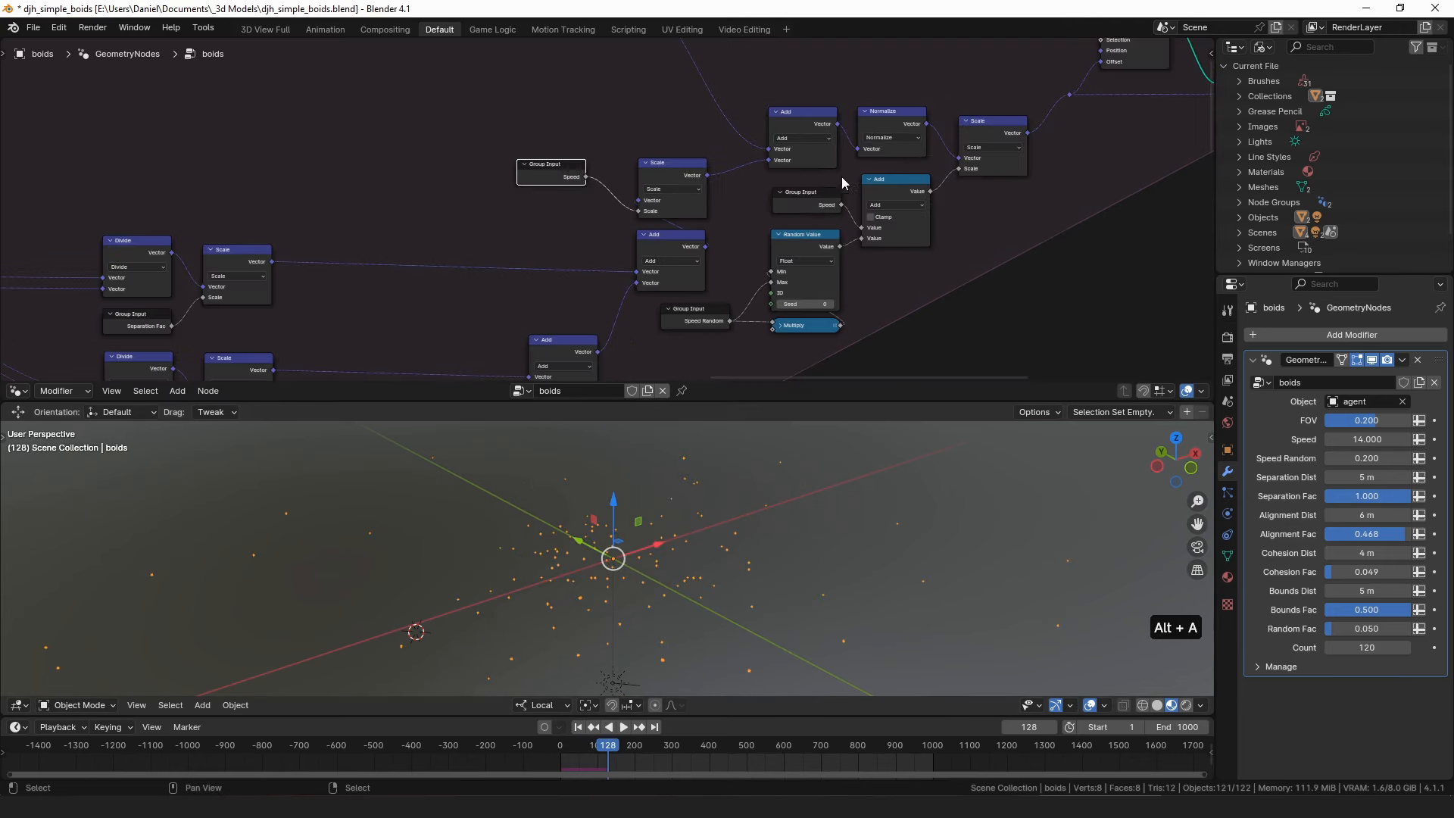
{"action": "middle_click_drag", "start_coordinate": [617, 587], "coordinate": [597, 576]}
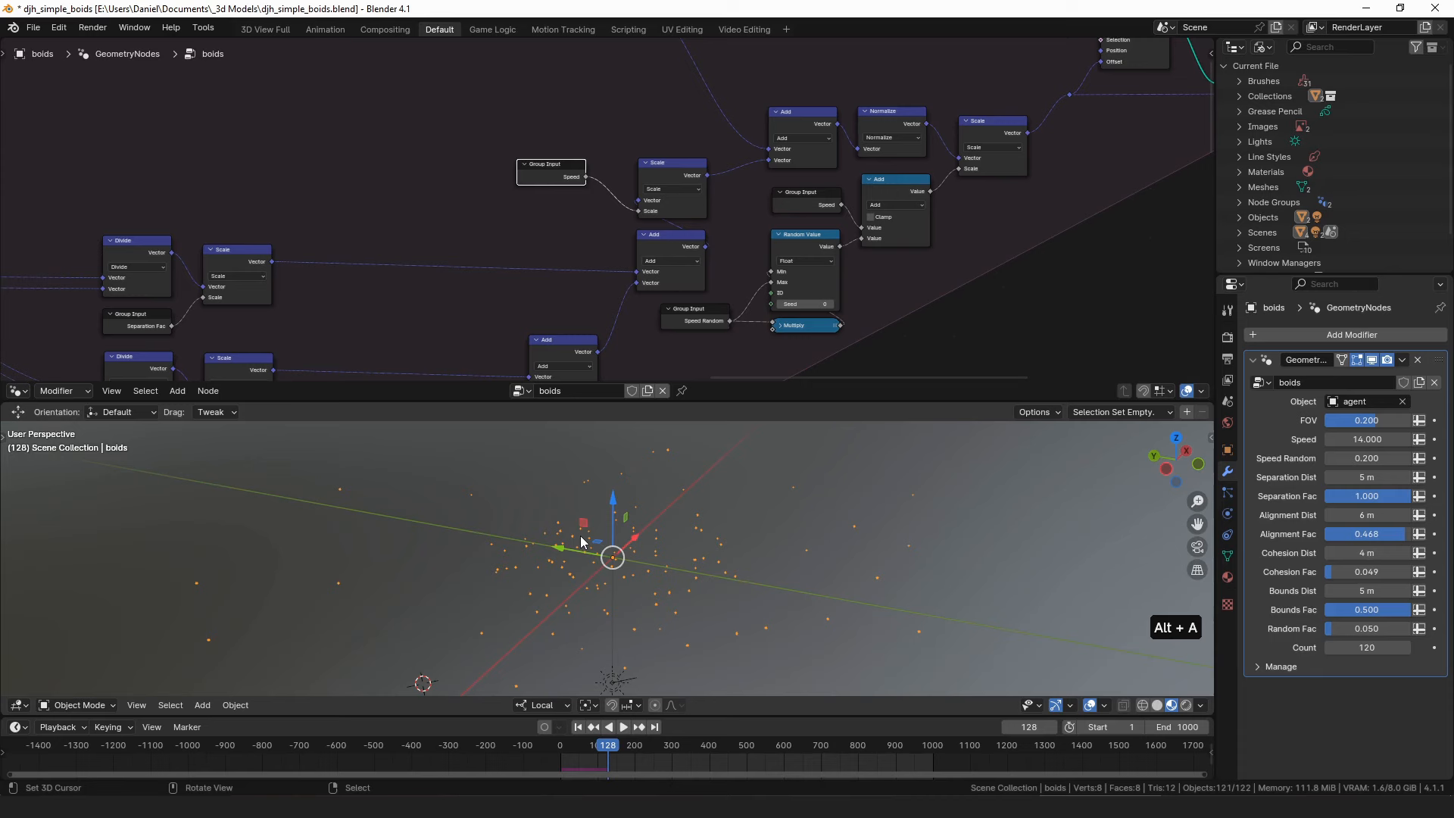
{"action": "scroll", "coordinate": [689, 214], "scroll_direction": "up", "scroll_amount": 1}
{"action": "left_click_drag", "start_coordinate": [686, 208], "coordinate": [682, 195]}
{"action": "middle_click_drag", "start_coordinate": [815, 231], "coordinate": [523, 240]}
{"action": "scroll", "coordinate": [565, 203], "scroll_direction": "up", "scroll_amount": 4}
{"action": "middle_click_drag", "start_coordinate": [532, 159], "coordinate": [551, 209]}
{"action": "scroll", "coordinate": [626, 295], "scroll_direction": "down", "scroll_amount": 5}
{"action": "middle_click_drag", "start_coordinate": [628, 293], "coordinate": [630, 185]}
{"action": "scroll", "coordinate": [621, 193], "scroll_direction": "up", "scroll_amount": 1}
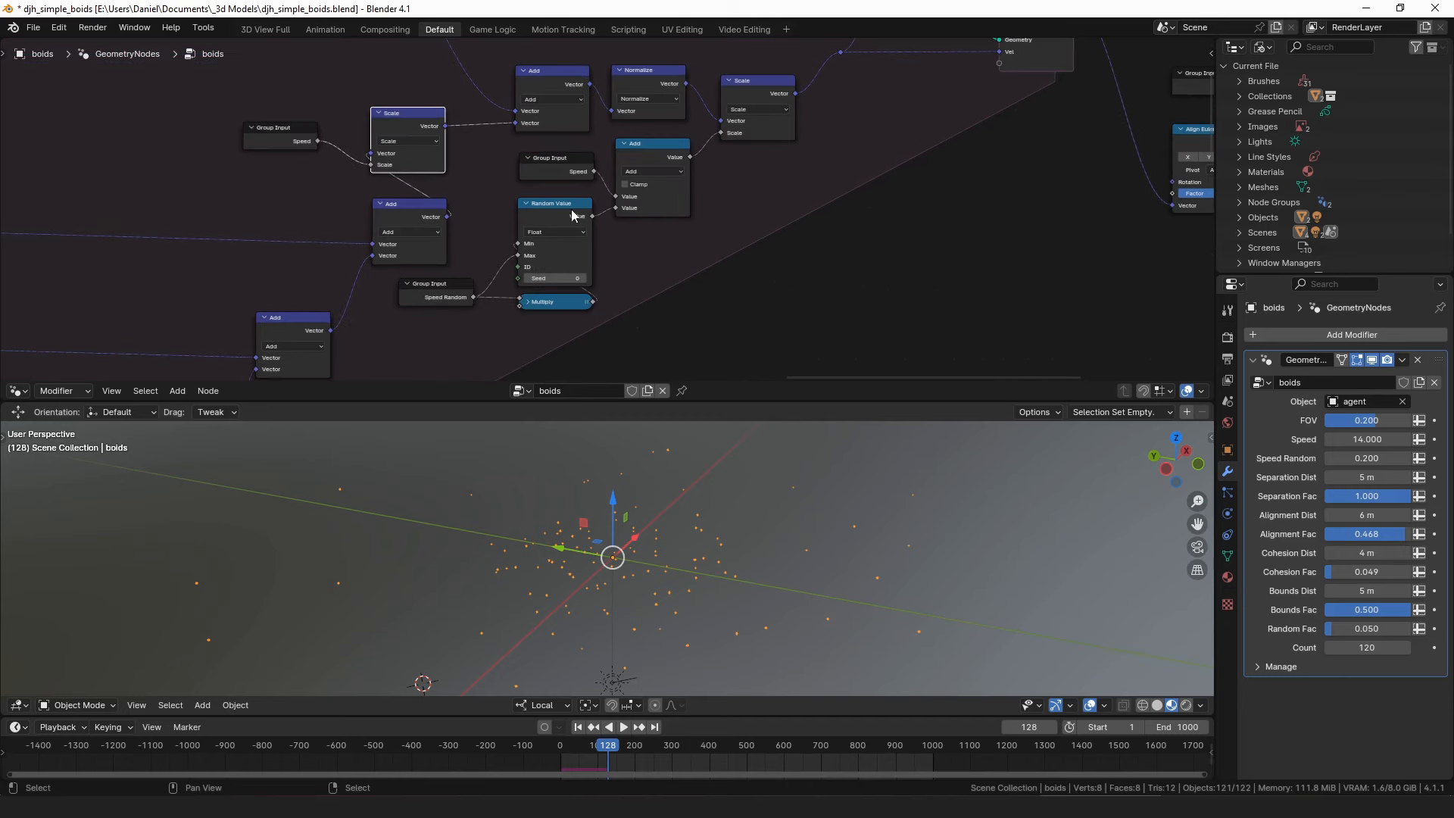
Inspect the Speed input, the float Random Value and the Speed Random input that determine each boid's speed.
{"action": "left_click_drag", "start_coordinate": [564, 173], "coordinate": [560, 160]}
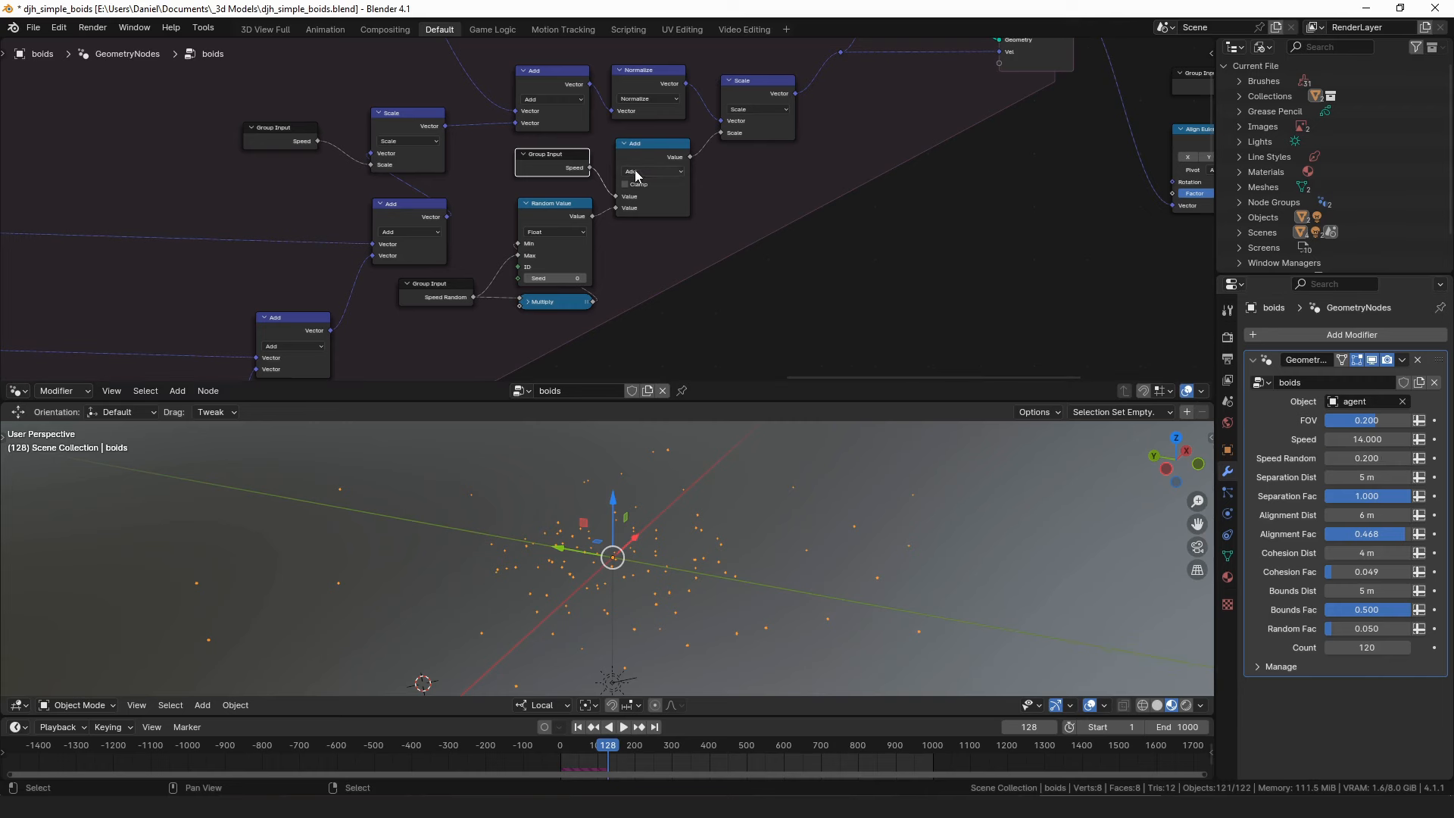
{"action": "scroll", "coordinate": [606, 211], "scroll_direction": "up", "scroll_amount": 3}
{"action": "left_click_drag", "start_coordinate": [402, 305], "coordinate": [380, 302]}
{"action": "left_click_drag", "start_coordinate": [521, 216], "coordinate": [517, 215]}
{"action": "left_click_drag", "start_coordinate": [378, 318], "coordinate": [369, 318]}
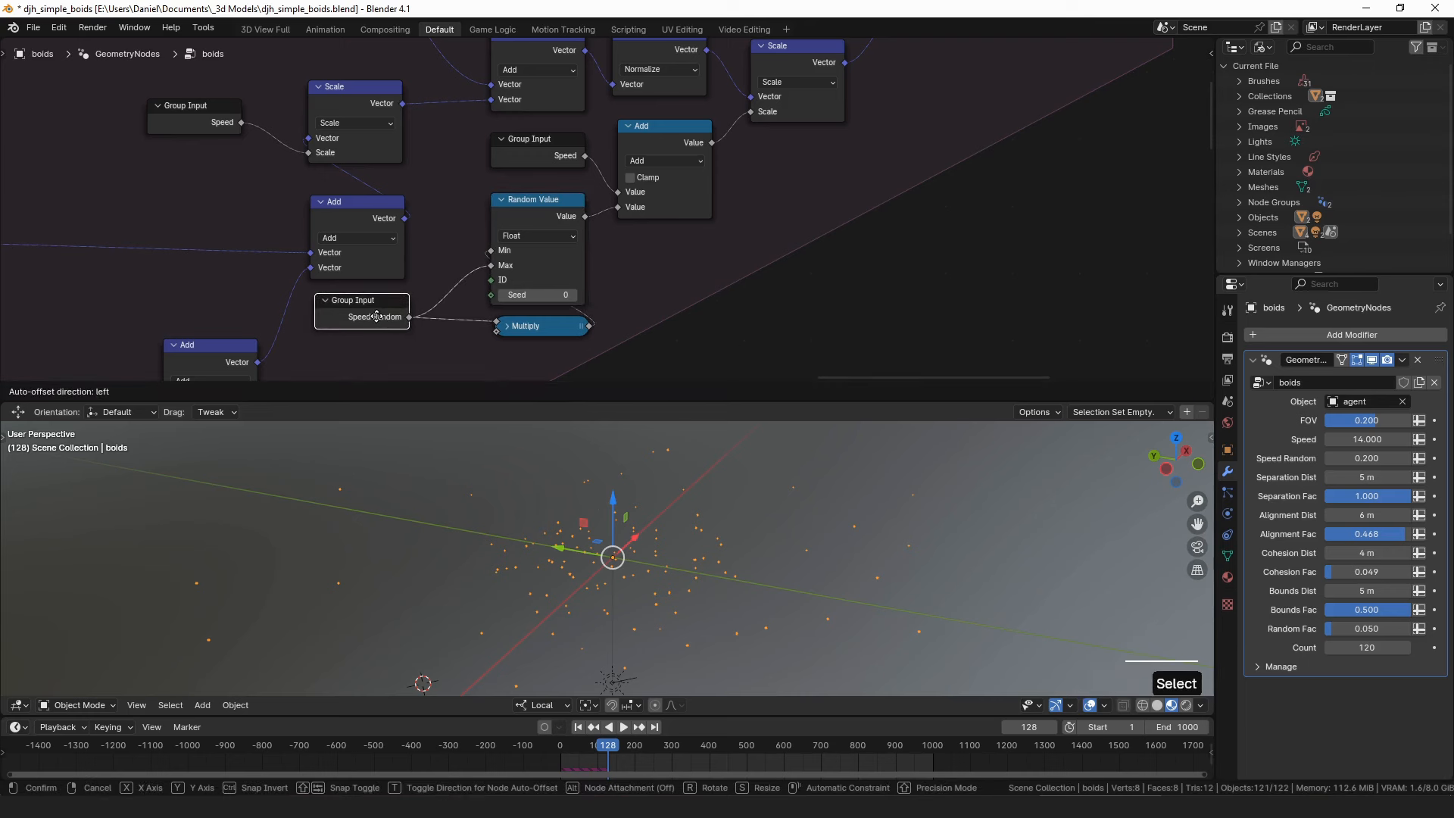
Expand the Multiply node fed by Speed Random to inspect it, collapse it, and examine the speed Add node.
{"action": "left_click", "coordinate": [509, 325]}
{"action": "key", "text": "h"}
{"action": "middle_click_drag", "start_coordinate": [513, 329], "coordinate": [513, 237]}
{"action": "left_click", "coordinate": [507, 234]}
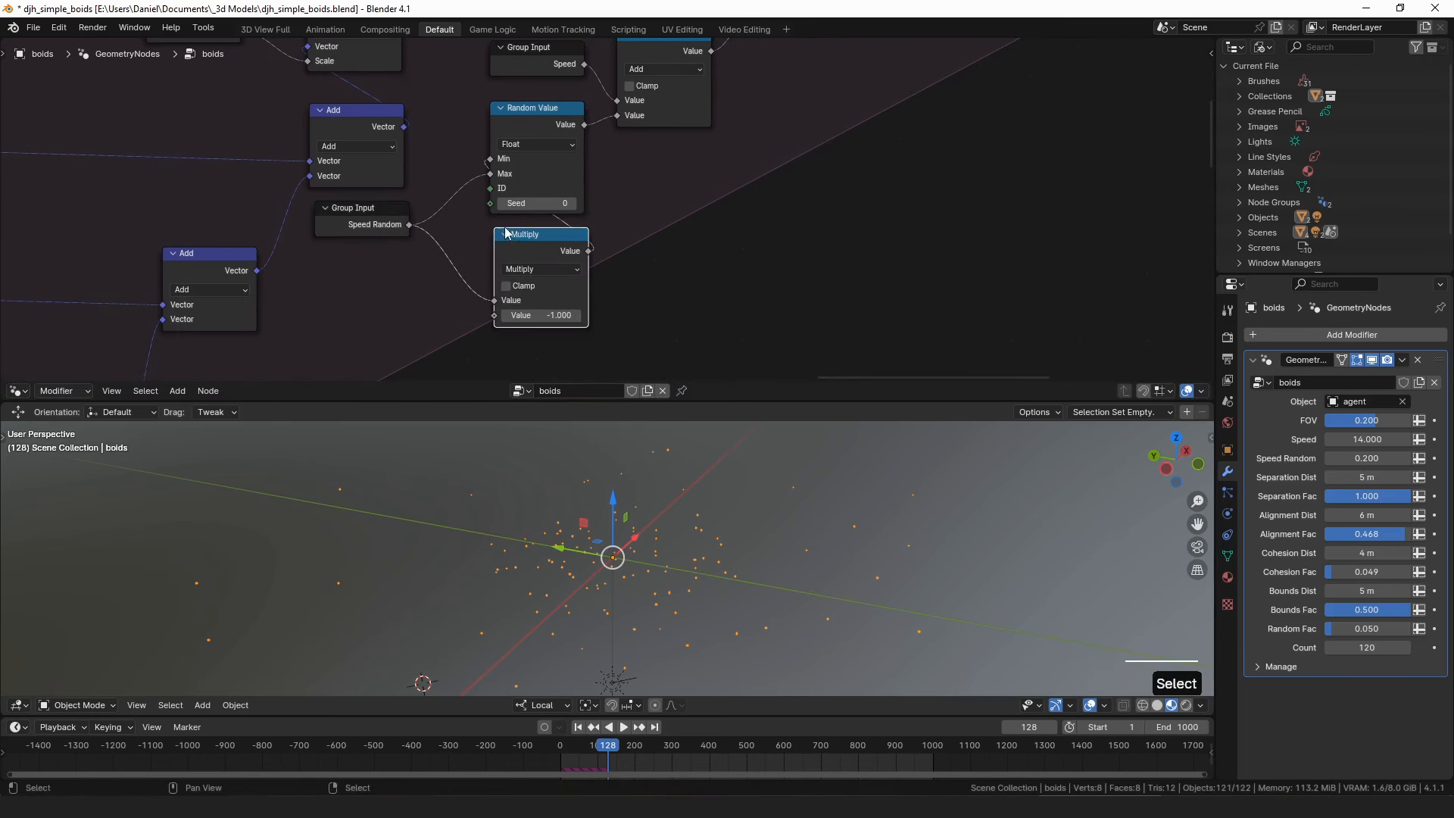
{"action": "left_click", "coordinate": [504, 233]}
{"action": "middle_click_drag", "start_coordinate": [665, 47], "coordinate": [632, 160]}
{"action": "left_click_drag", "start_coordinate": [632, 160], "coordinate": [628, 171]}
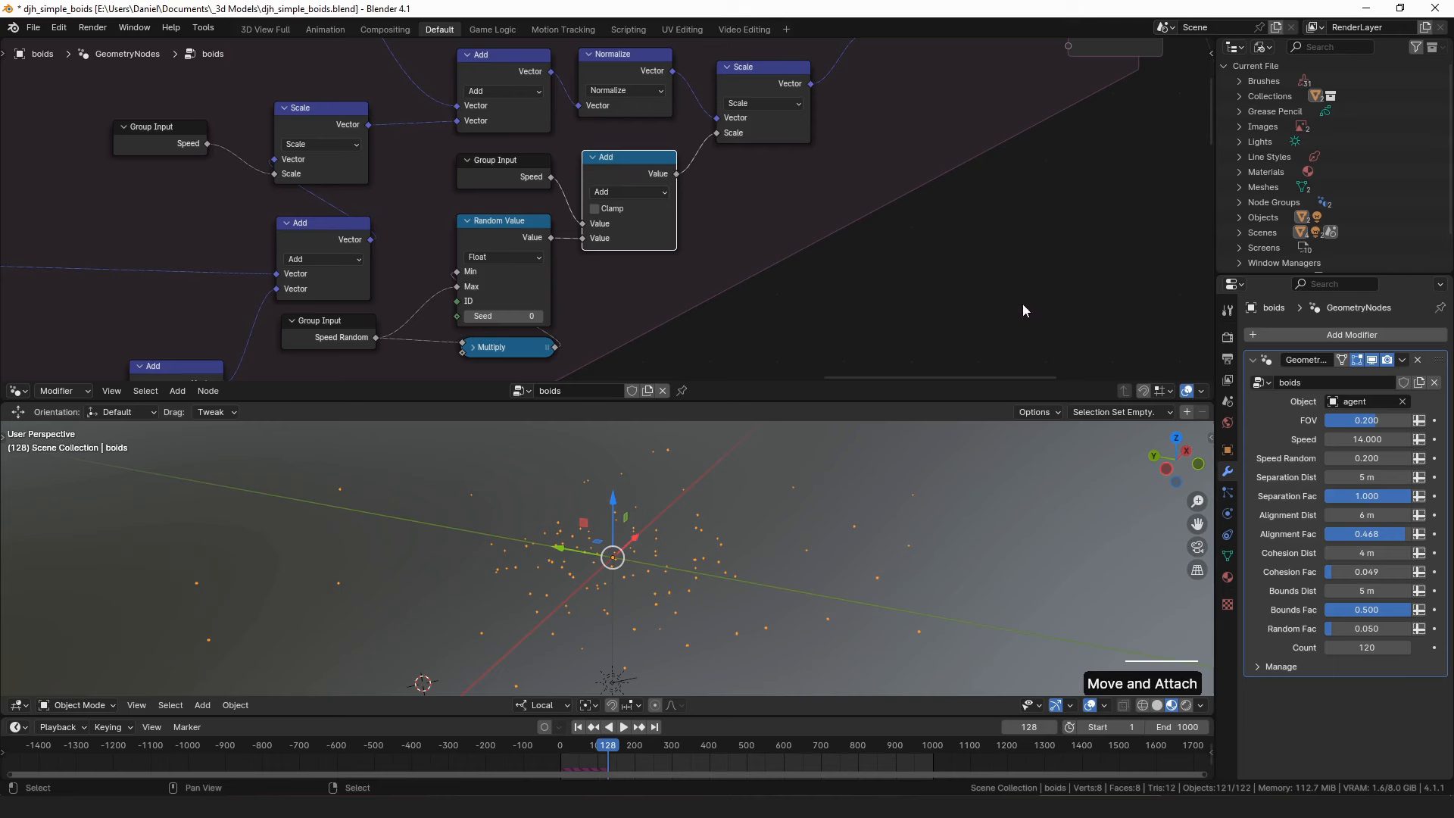
Set Speed to 1 and Speed Random to 0.5, and play the simulation from the first frame.
{"action": "left_click", "coordinate": [1374, 444]}
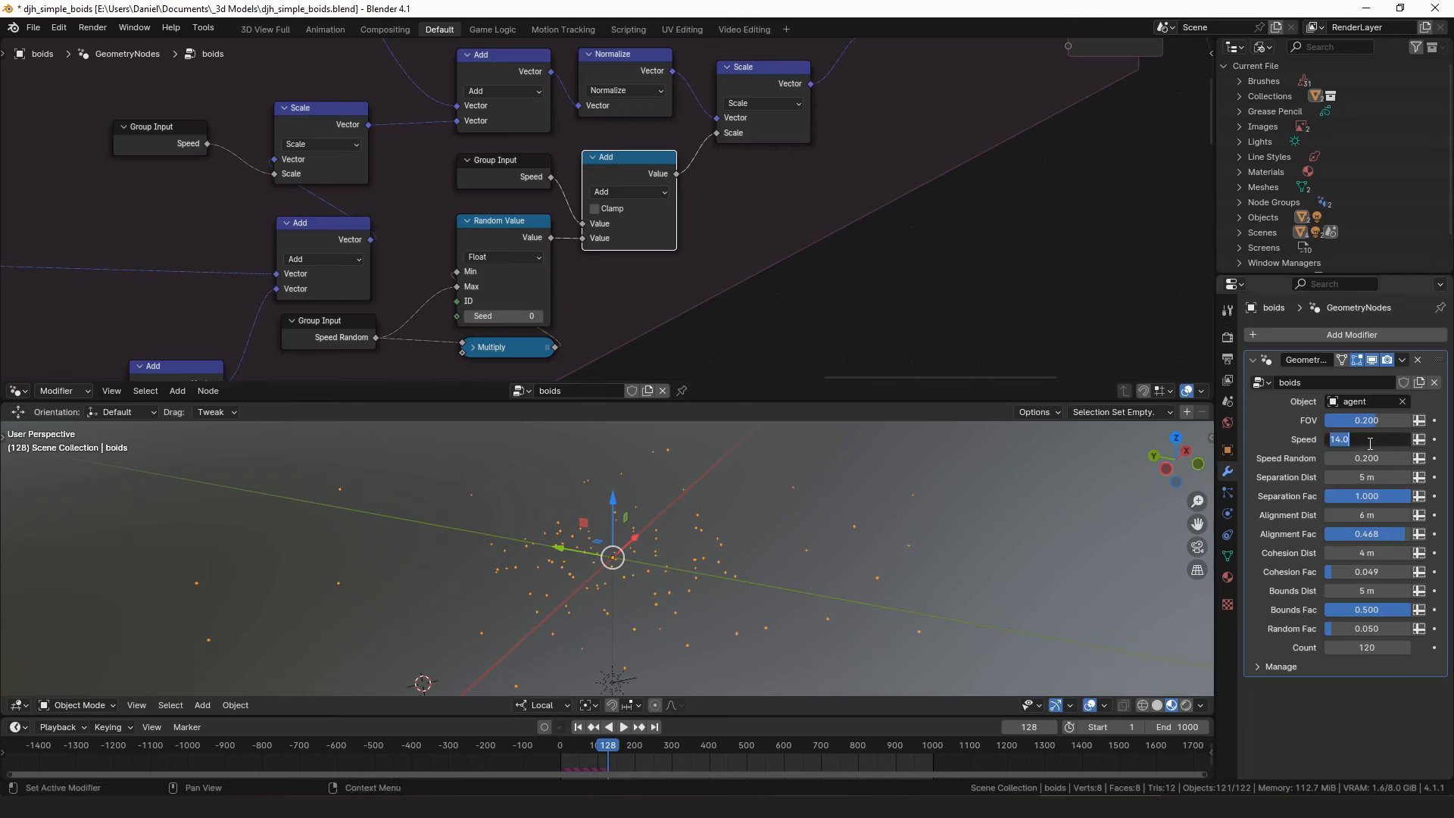
{"action": "key", "text": "alt+a"}
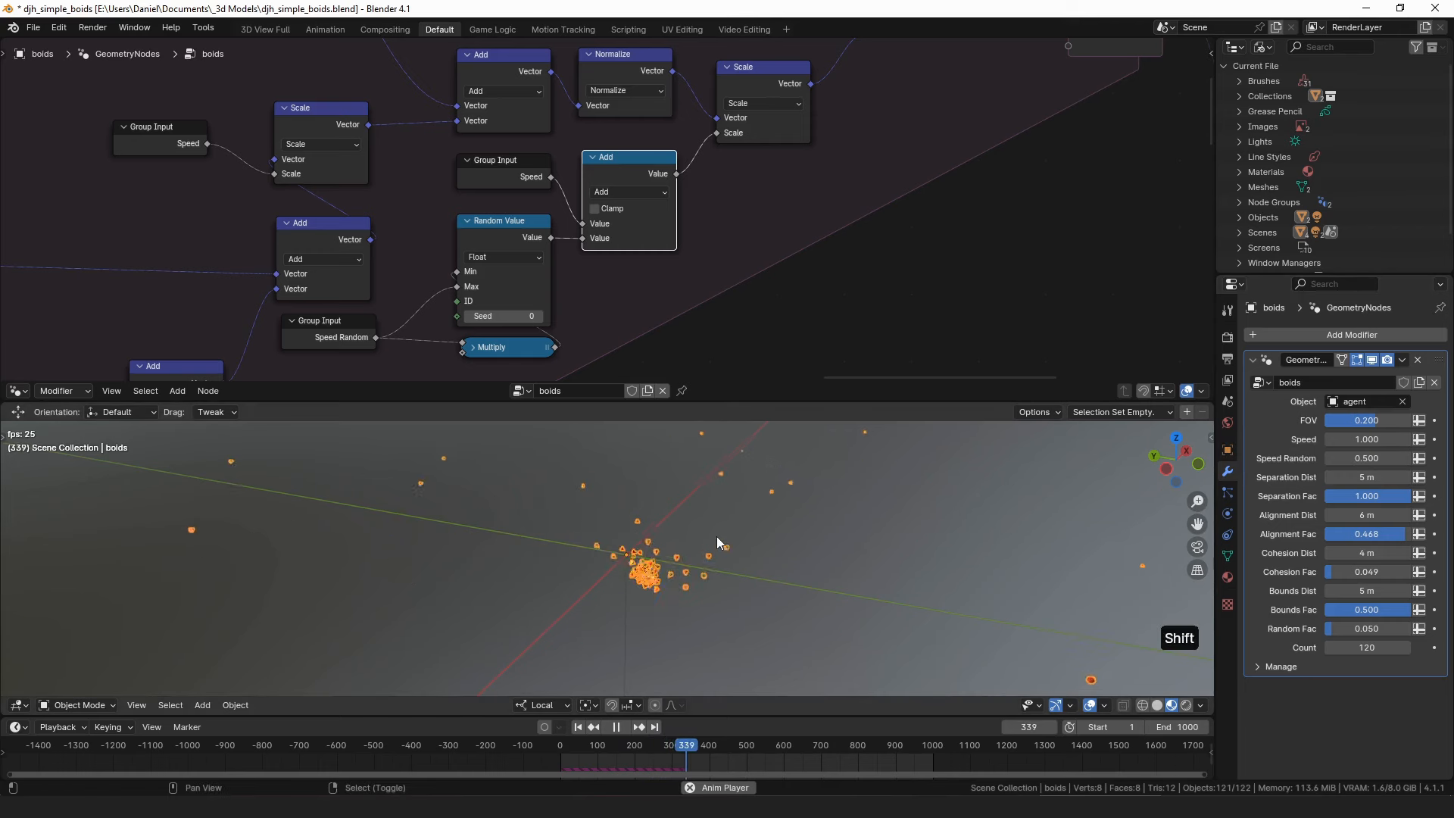
{"action": "key", "text": "shift+Left"}
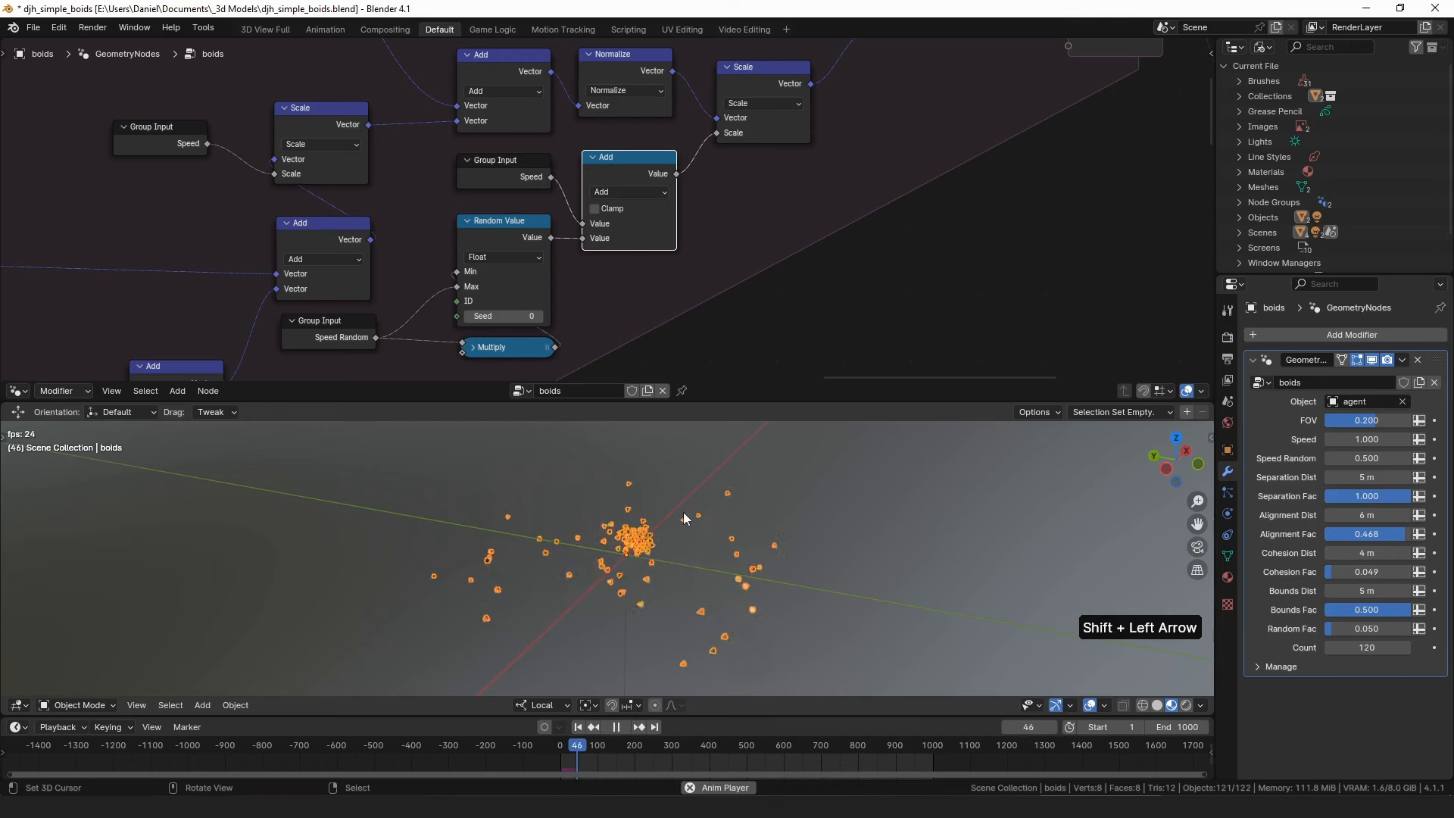
{"action": "key", "text": "alt+a"}
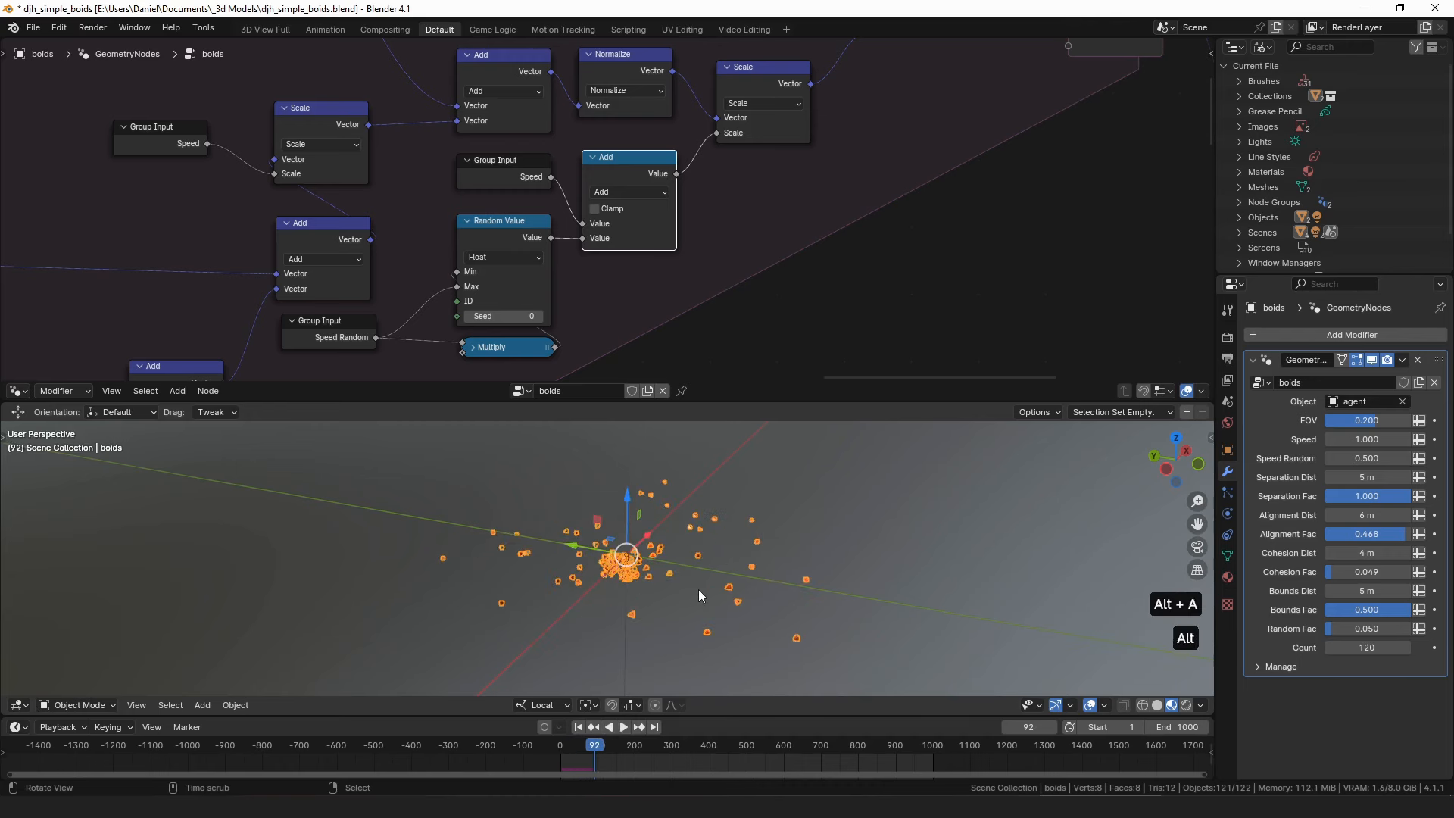
Trace how the previous velocity and the Speed-scaled steering vector are combined in the Add node and passed to Normalize.
{"action": "scroll", "coordinate": [792, 153], "scroll_direction": "down", "scroll_amount": 2}
{"action": "mouse_move", "coordinate": [791, 153]}
{"action": "middle_mouse_down"}
{"action": "mouse_move", "coordinate": [587, 271]}
{"action": "mouse_move", "coordinate": [551, 246]}
{"action": "mouse_move", "coordinate": [633, 231]}
{"action": "middle_mouse_up"}
{"action": "mouse_move", "coordinate": [465, 220]}
{"action": "middle_mouse_down"}
{"action": "mouse_move", "coordinate": [608, 218]}
{"action": "mouse_move", "coordinate": [686, 196]}
{"action": "middle_mouse_up"}
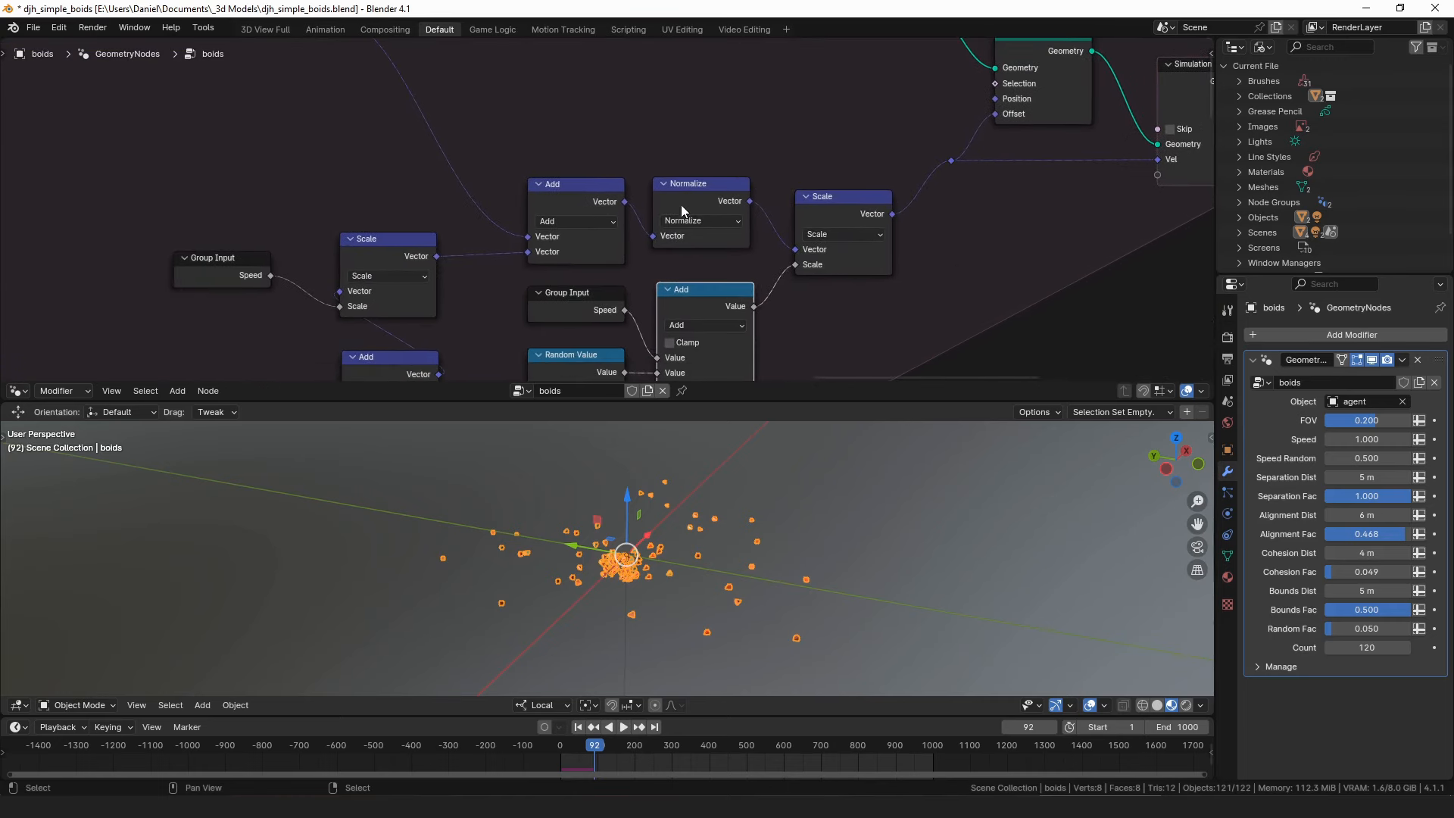
{"action": "middle_click_drag", "start_coordinate": [572, 181], "coordinate": [690, 225]}
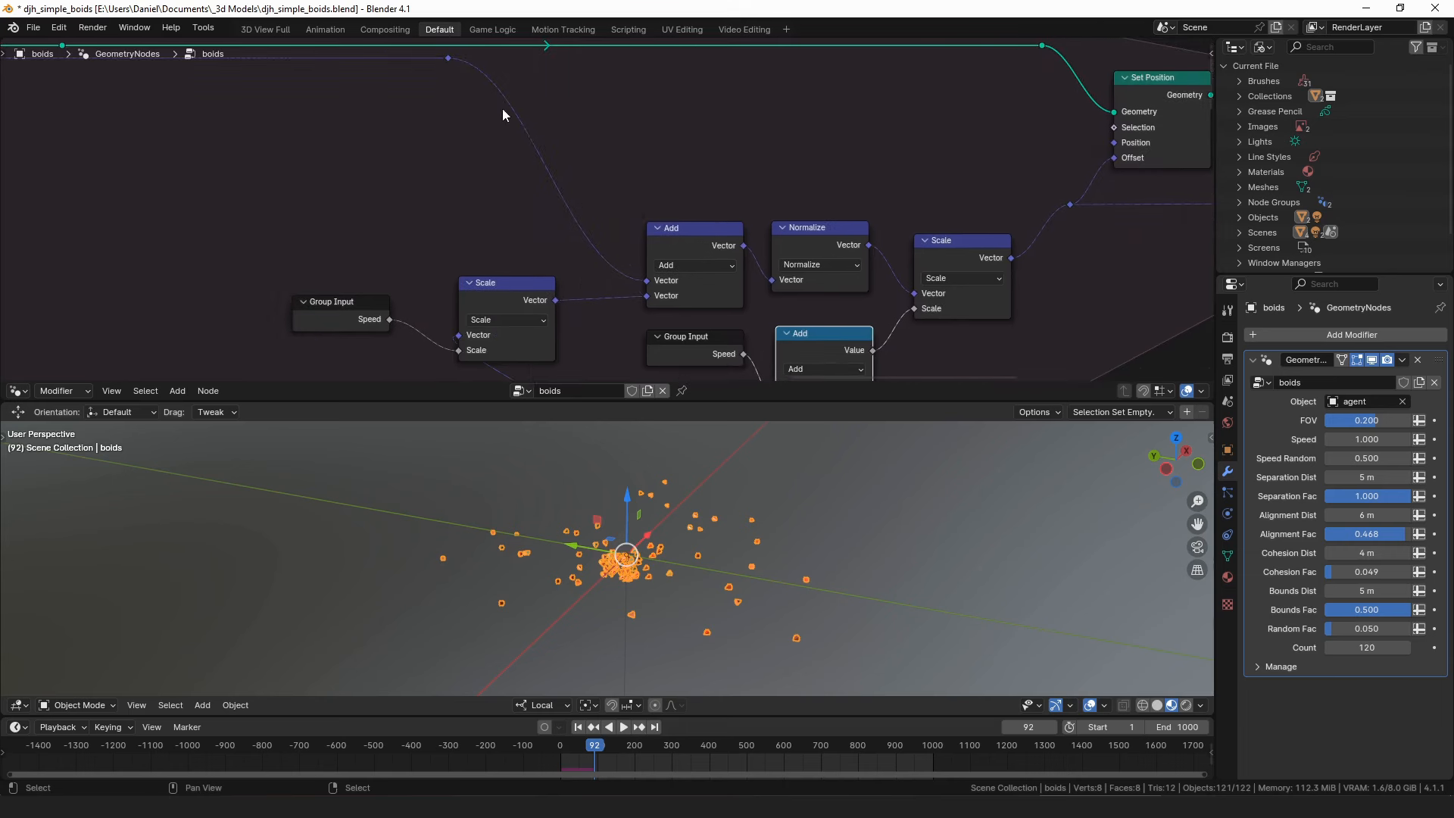
{"action": "left_click_drag", "start_coordinate": [448, 59], "coordinate": [515, 157]}
{"action": "left_click_drag", "start_coordinate": [725, 230], "coordinate": [723, 226]}
{"action": "left_click_drag", "start_coordinate": [815, 240], "coordinate": [813, 235]}
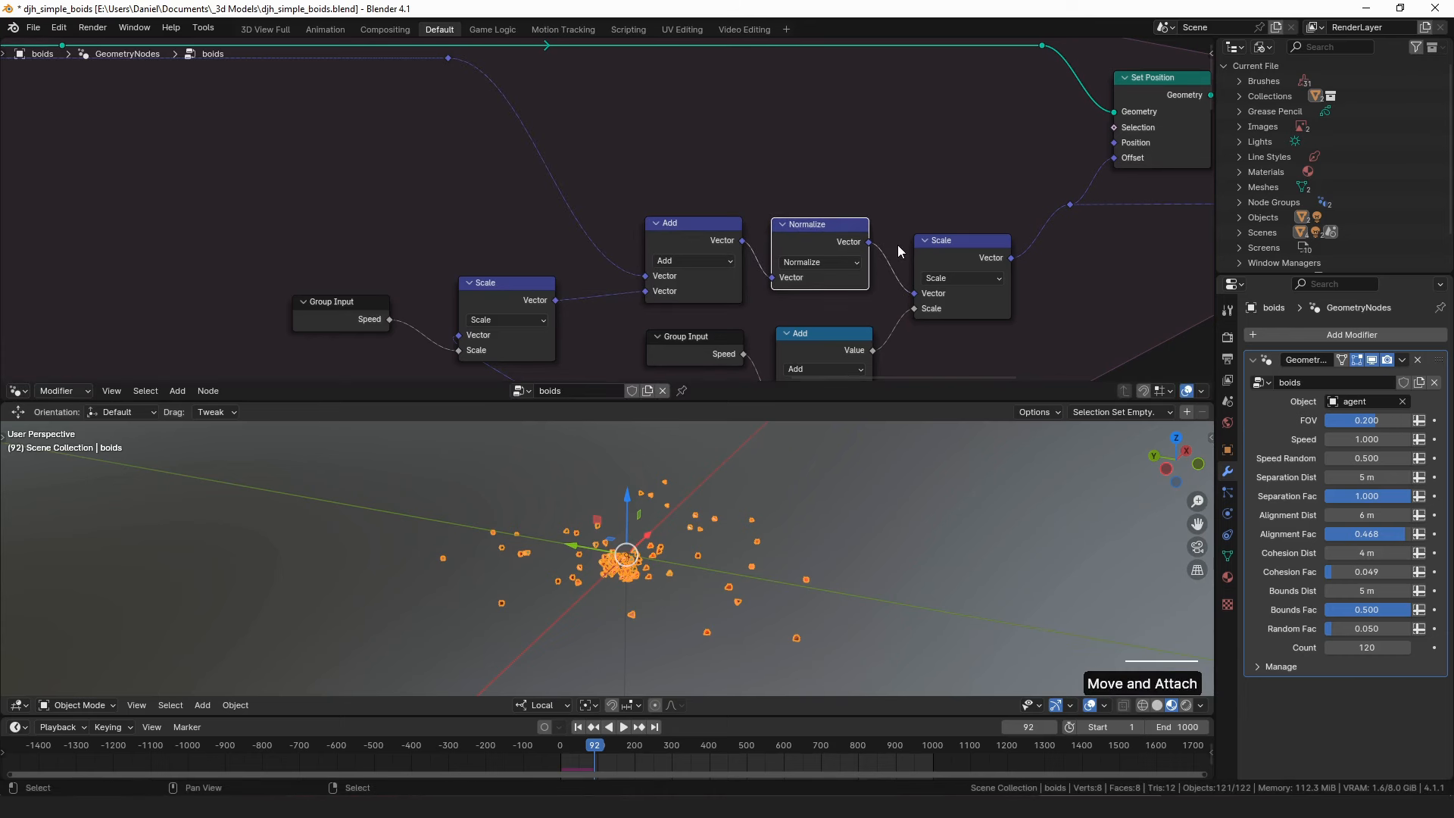
{"action": "middle_click_drag", "start_coordinate": [939, 244], "coordinate": [794, 172]}
{"action": "left_click", "coordinate": [816, 184]}
{"action": "left_click_drag", "start_coordinate": [548, 280], "coordinate": [546, 278]}
{"action": "middle_click_drag", "start_coordinate": [842, 232], "coordinate": [668, 268]}
{"action": "left_click", "coordinate": [470, 188]}
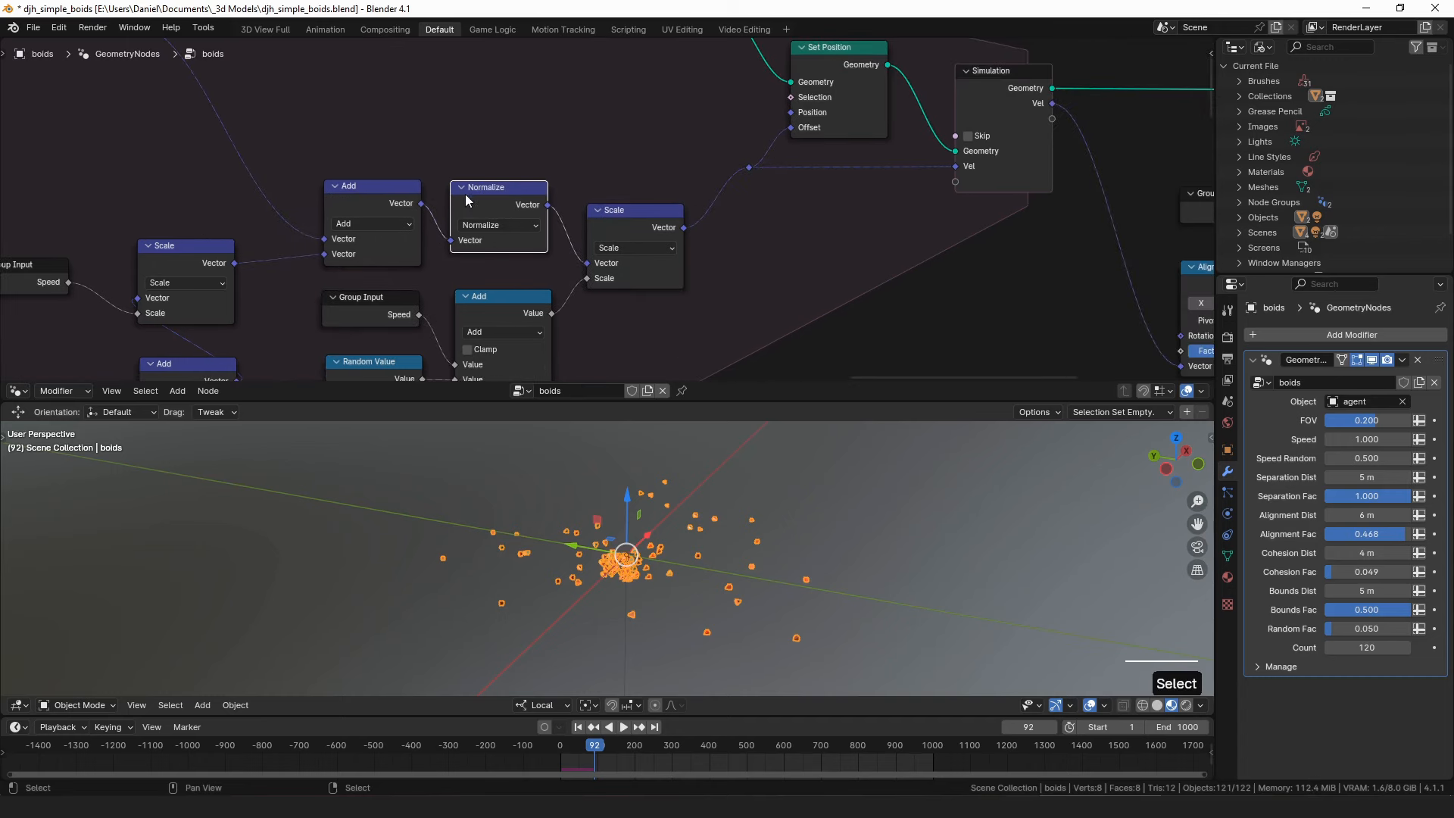
Follow the final Scale node's vector into the Set Position offset and the simulation output's Vel socket.
{"action": "left_click", "coordinate": [610, 235]}
{"action": "left_click_drag", "start_coordinate": [654, 225], "coordinate": [652, 227]}
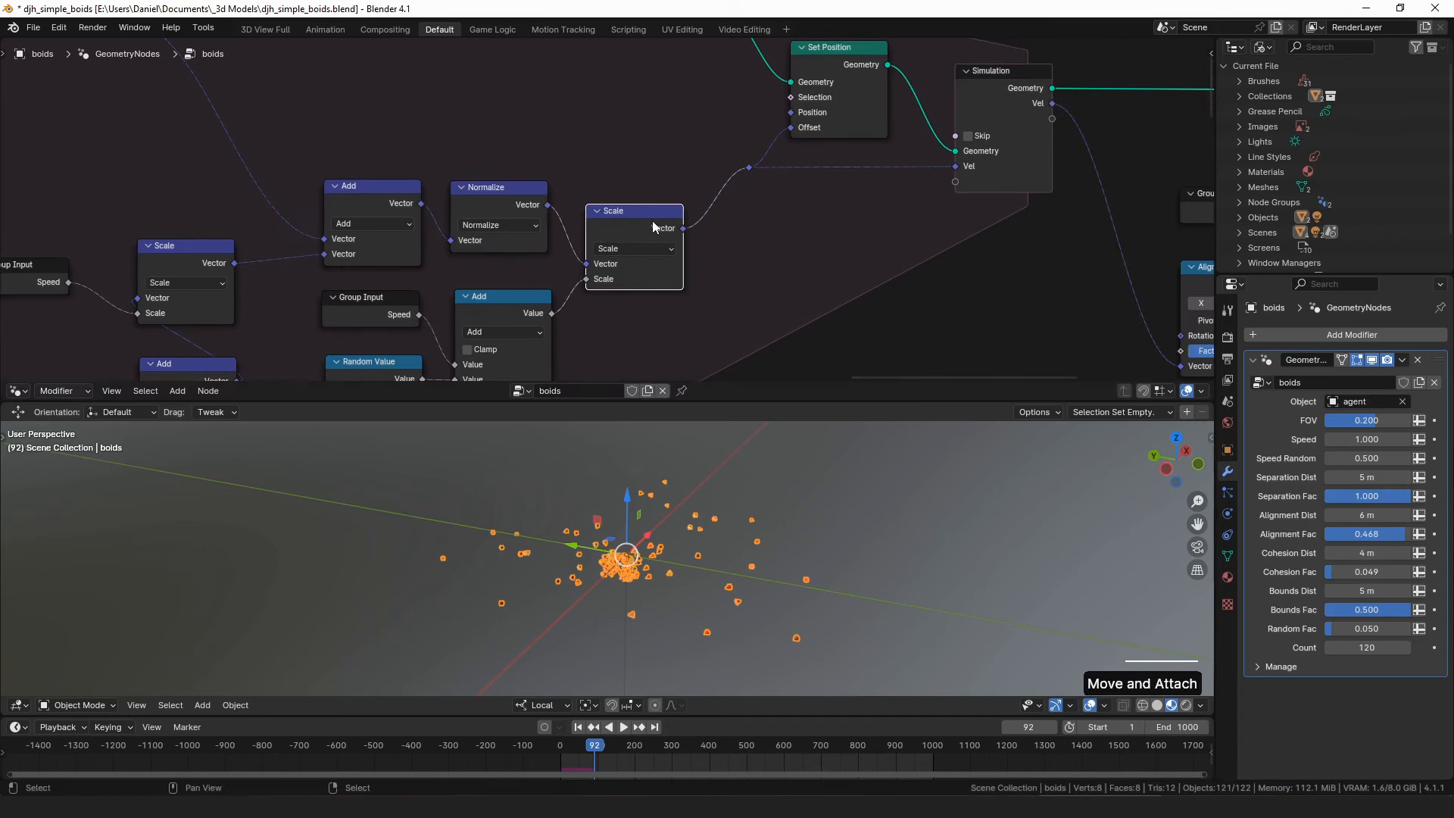
{"action": "middle_click_drag", "start_coordinate": [677, 220], "coordinate": [653, 241]}
{"action": "left_click_drag", "start_coordinate": [826, 76], "coordinate": [828, 87]}
{"action": "middle_click_drag", "start_coordinate": [779, 203], "coordinate": [588, 215]}
{"action": "left_click_drag", "start_coordinate": [583, 205], "coordinate": [687, 202]}
{"action": "left_click_drag", "start_coordinate": [789, 202], "coordinate": [790, 202]}
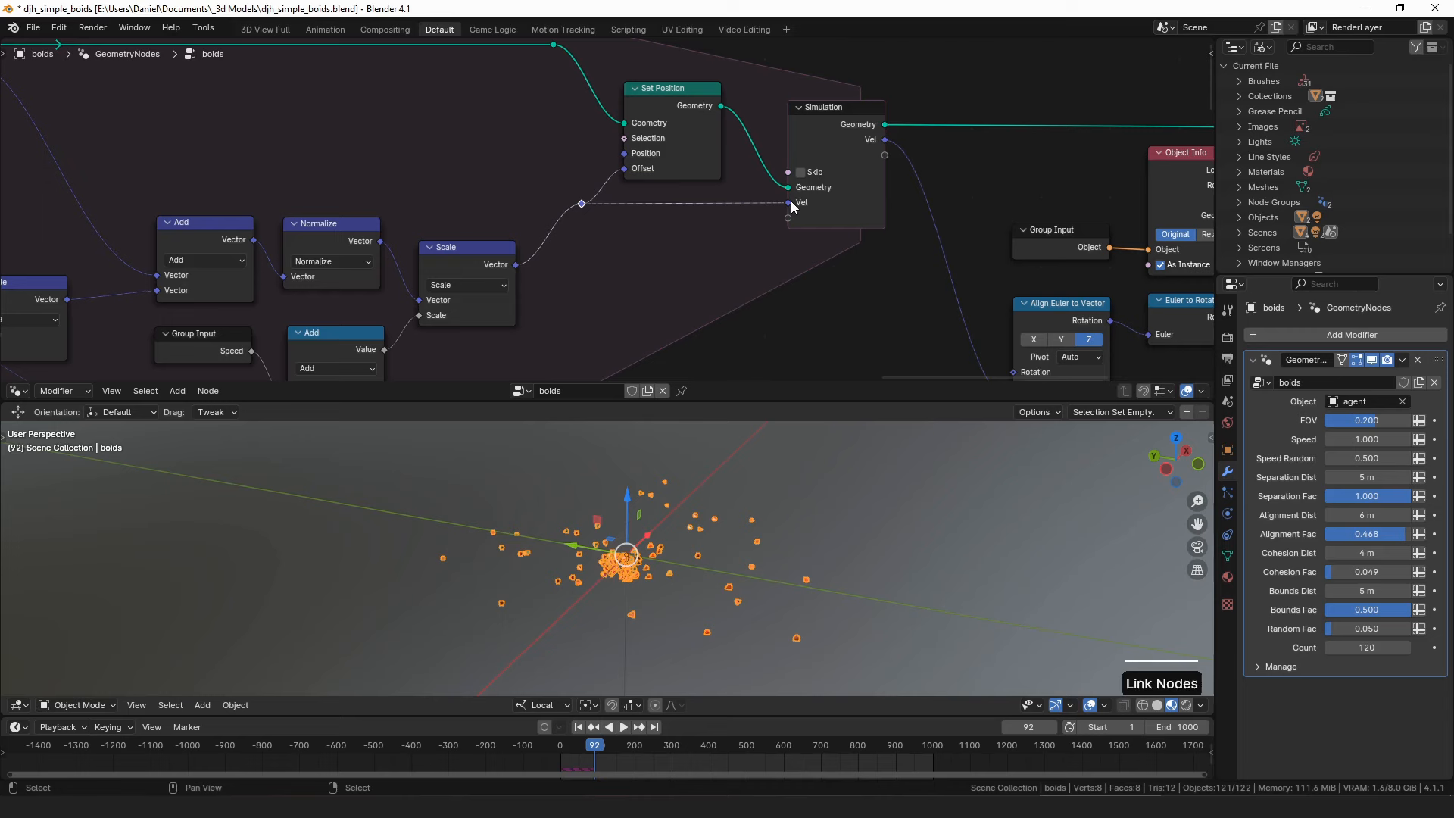
Play the simulation and preview the output of the Instance on Points node.
{"action": "scroll", "coordinate": [1022, 253], "scroll_direction": "down", "scroll_amount": 5}
{"action": "middle_click_drag", "start_coordinate": [1049, 265], "coordinate": [543, 224]}
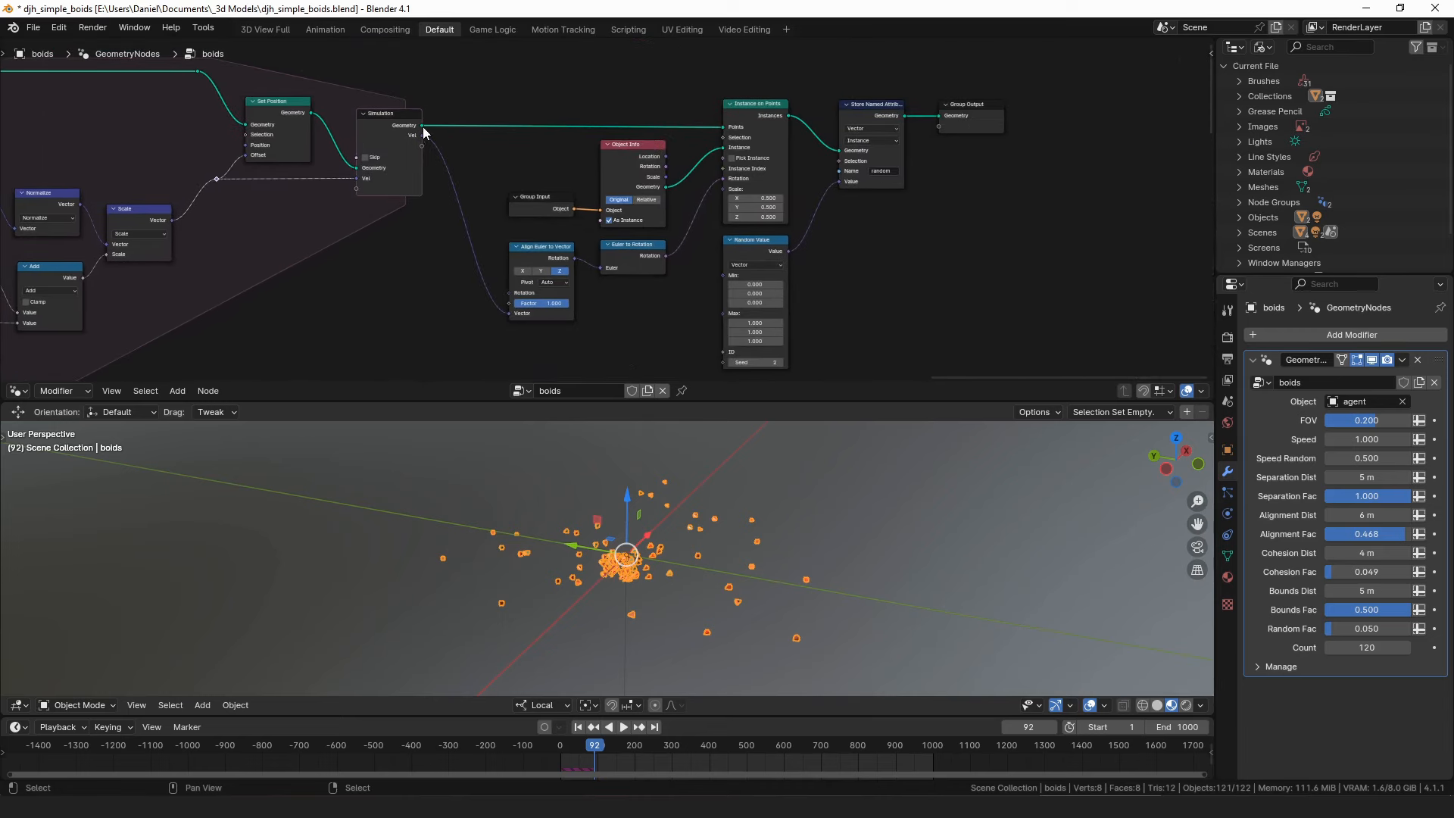
{"action": "key", "text": "alt+a"}
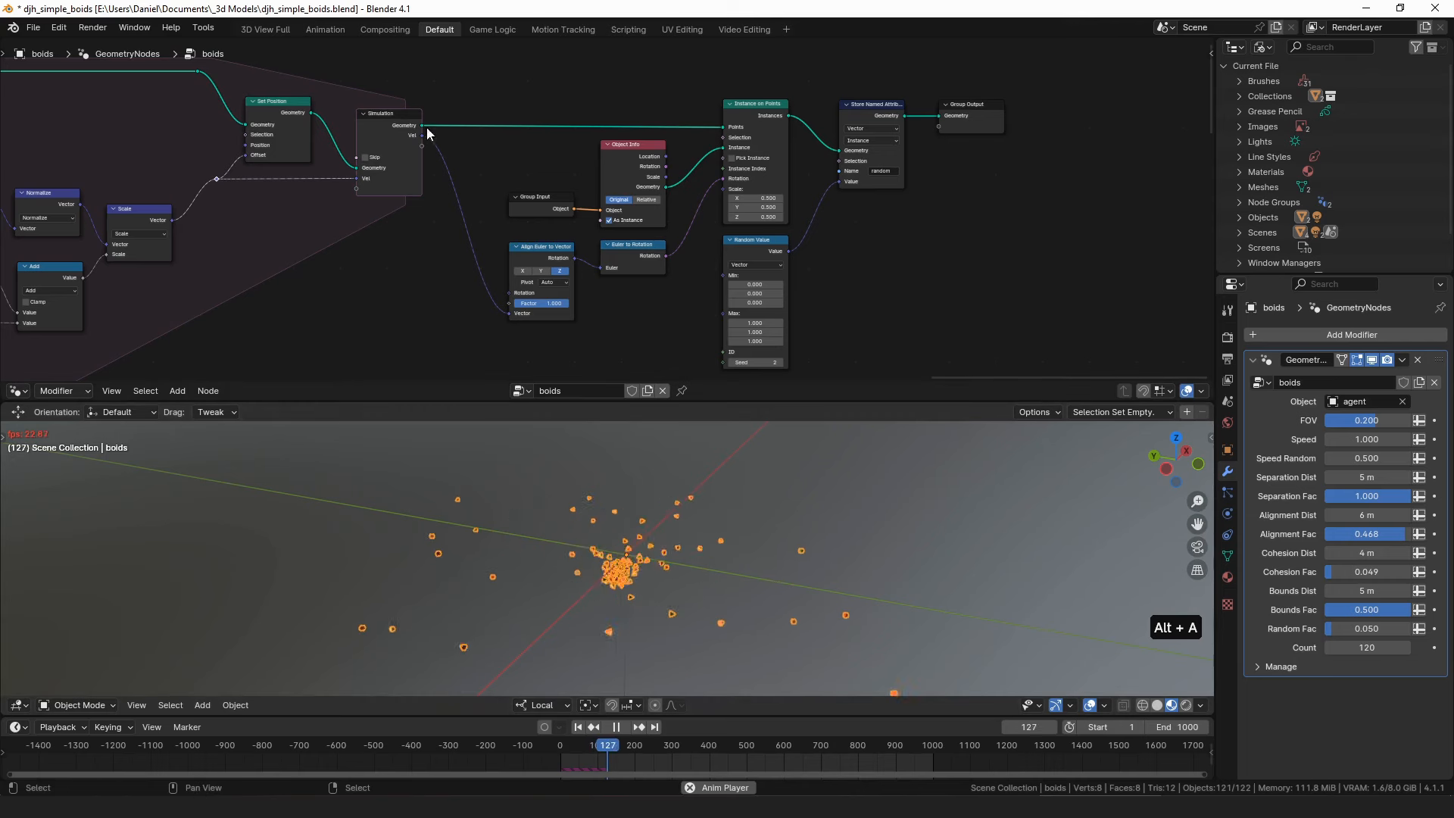
{"action": "left_click", "coordinate": [768, 118], "text": "alt+shift"}
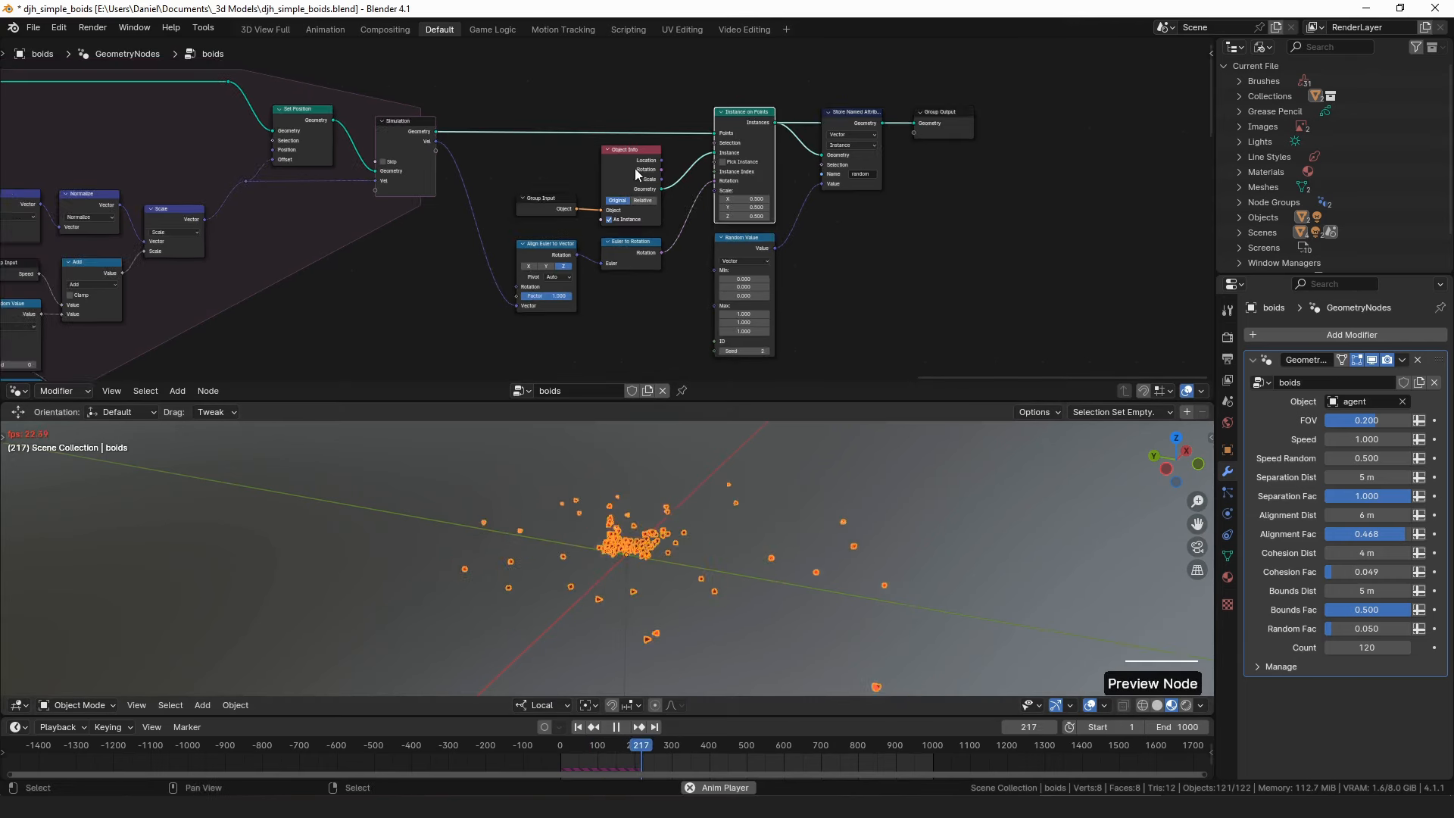
Inspect the Object Info node and the Align Euler to Vector node that supply the instances' geometry and rotation.
{"action": "scroll", "coordinate": [633, 170], "scroll_direction": "up", "scroll_amount": 3}
{"action": "left_click_drag", "start_coordinate": [636, 131], "coordinate": [635, 128]}
{"action": "left_click_drag", "start_coordinate": [526, 259], "coordinate": [519, 247]}
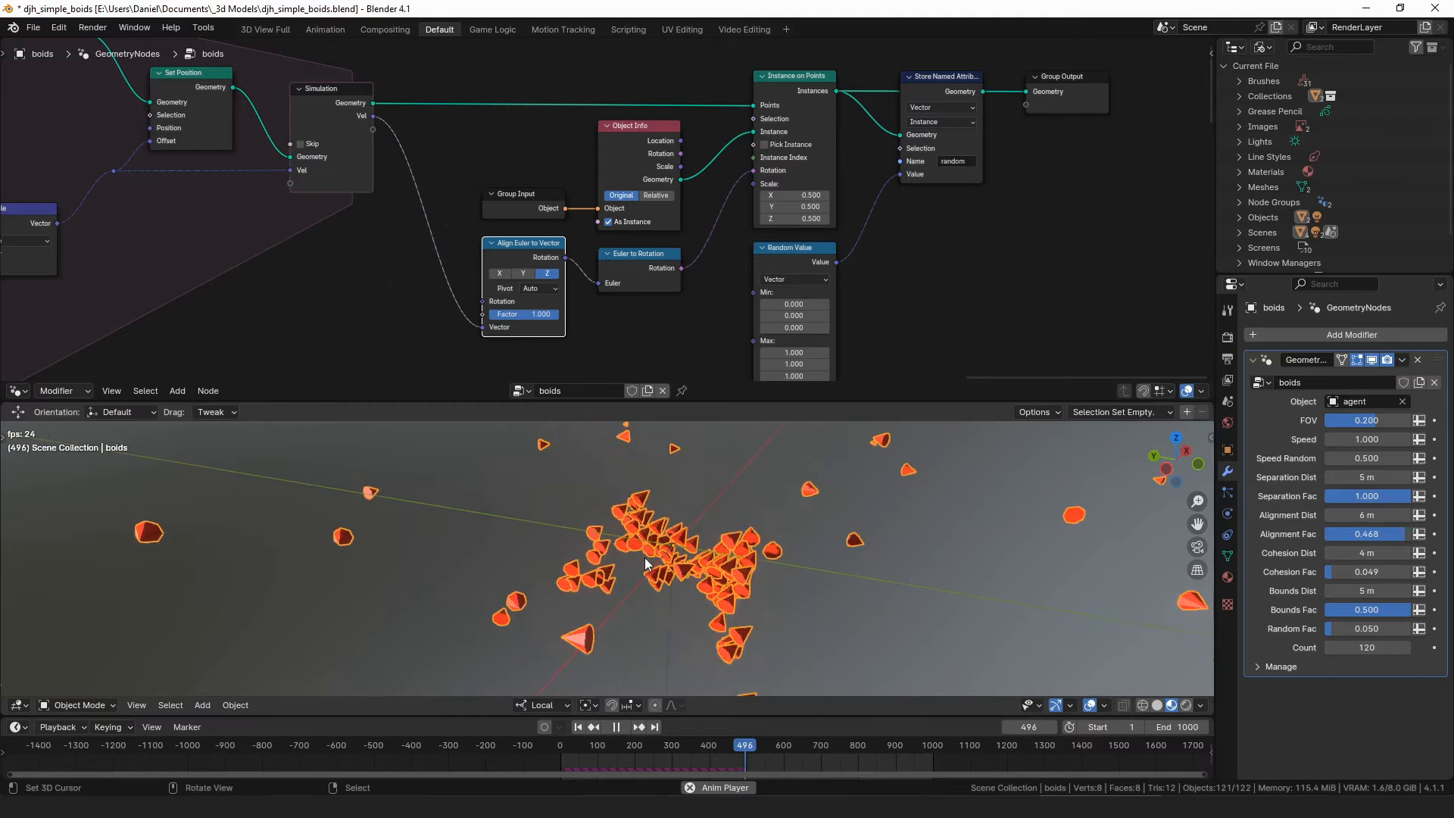
Preview the Store Named Attribute node's output, which feeds the random colour vector to the instances, during playback.
{"action": "left_click", "coordinate": [921, 96]}
{"action": "left_click_drag", "start_coordinate": [921, 96], "coordinate": [908, 97]}
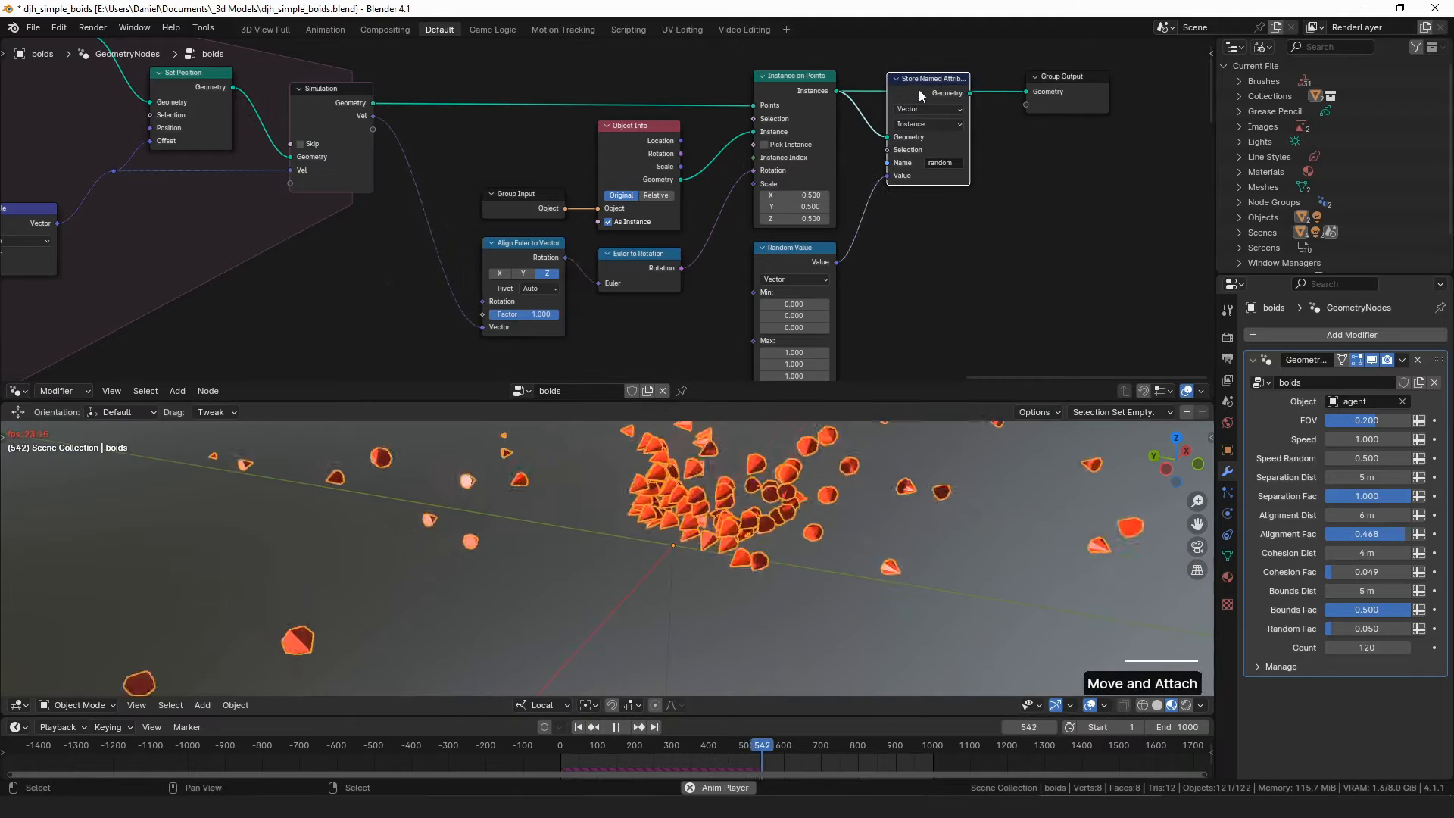
{"action": "middle_click_drag", "start_coordinate": [800, 306], "coordinate": [732, 247]}
{"action": "middle_click_drag", "start_coordinate": [876, 145], "coordinate": [856, 221]}
{"action": "left_click", "coordinate": [865, 109], "text": "alt+shift"}
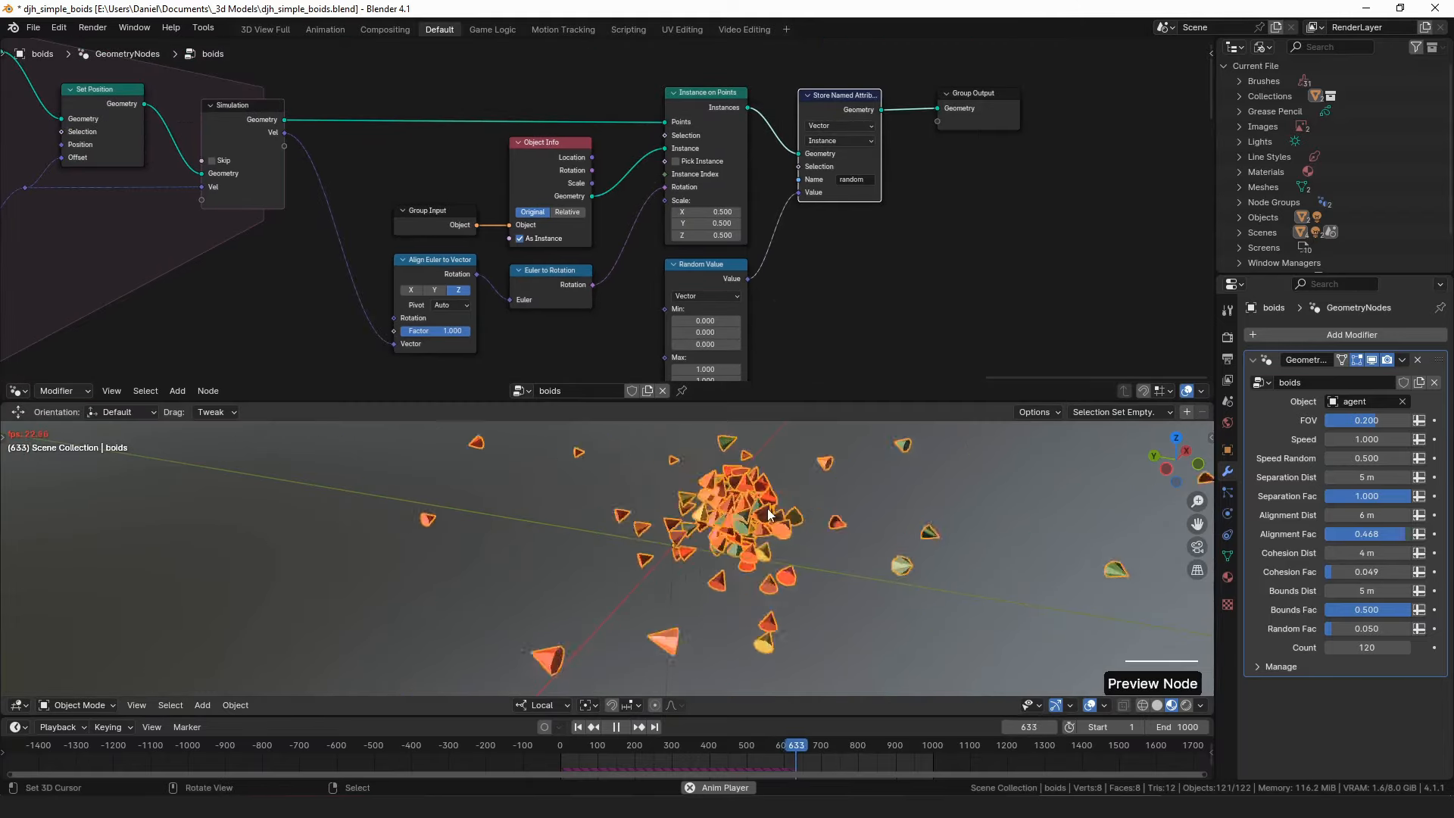
Clear the boids object's accidental move and play the simulation in a maximized 3D viewport.
{"action": "left_click_drag", "start_coordinate": [703, 551], "coordinate": [688, 560]}
{"action": "key", "text": "alt+a"}
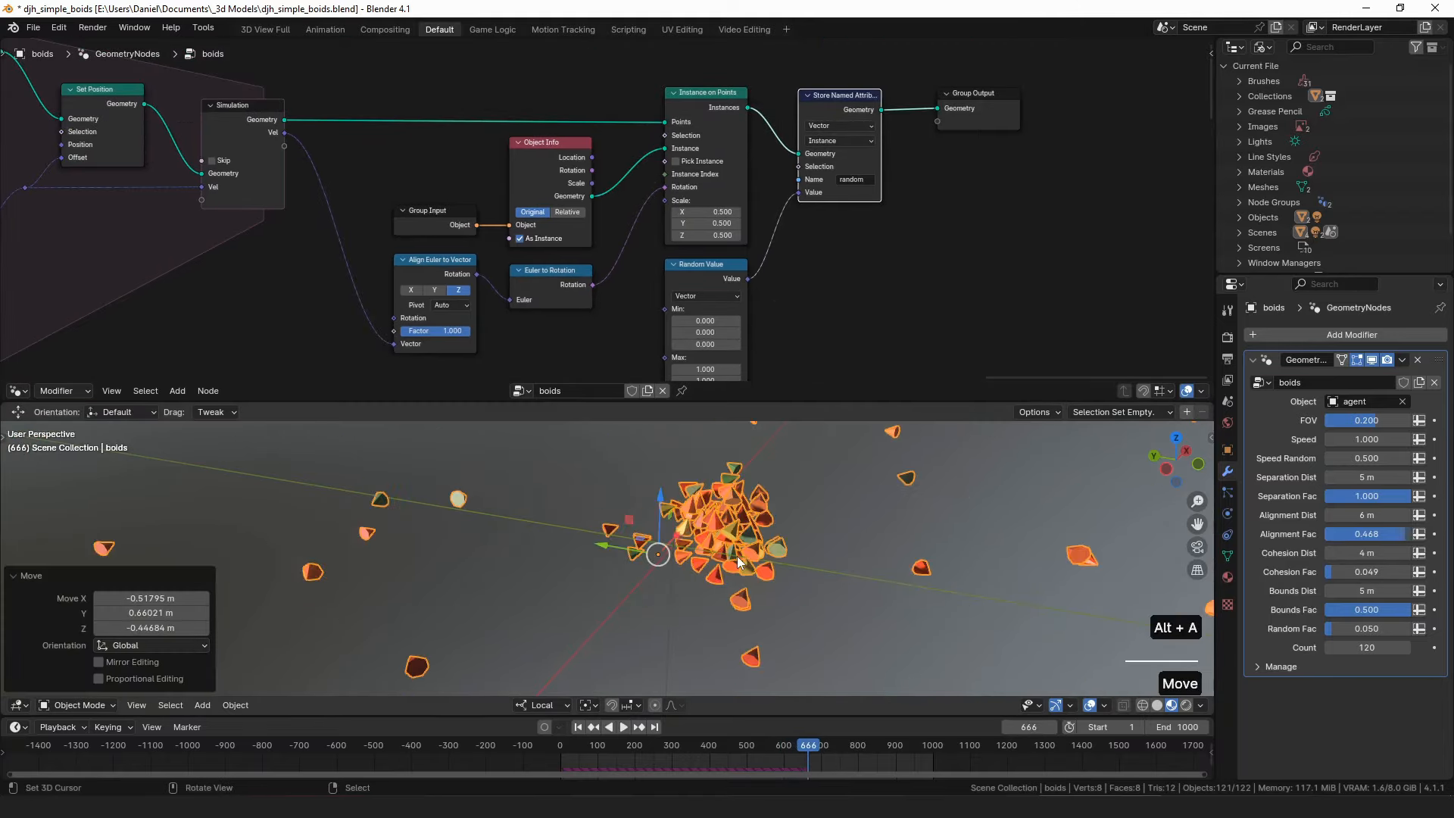
{"action": "key", "text": "ctrl+space"}
{"action": "key", "text": "ctrl+space"}
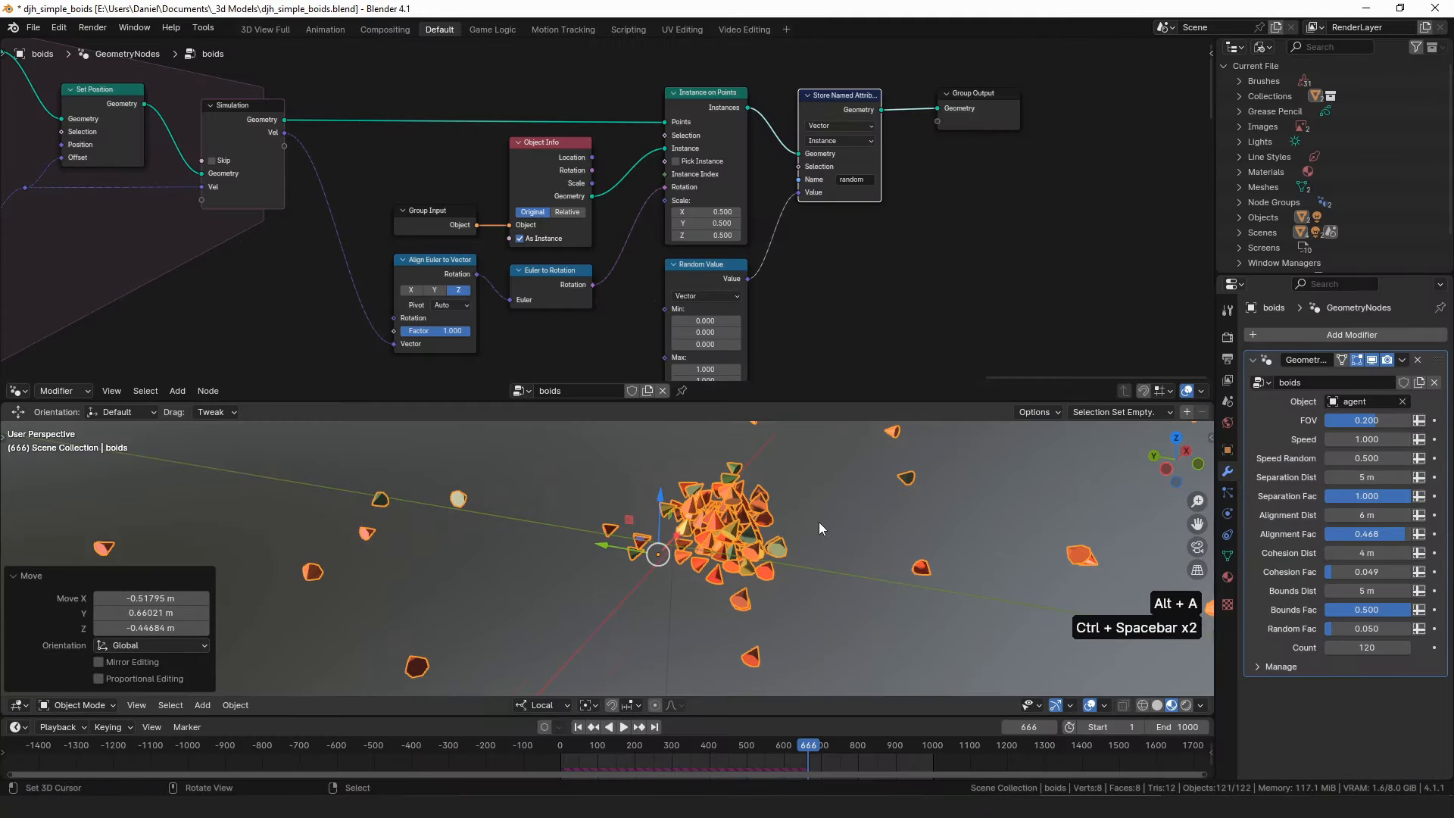
{"action": "scroll", "coordinate": [805, 539], "scroll_direction": "down", "scroll_amount": 3}
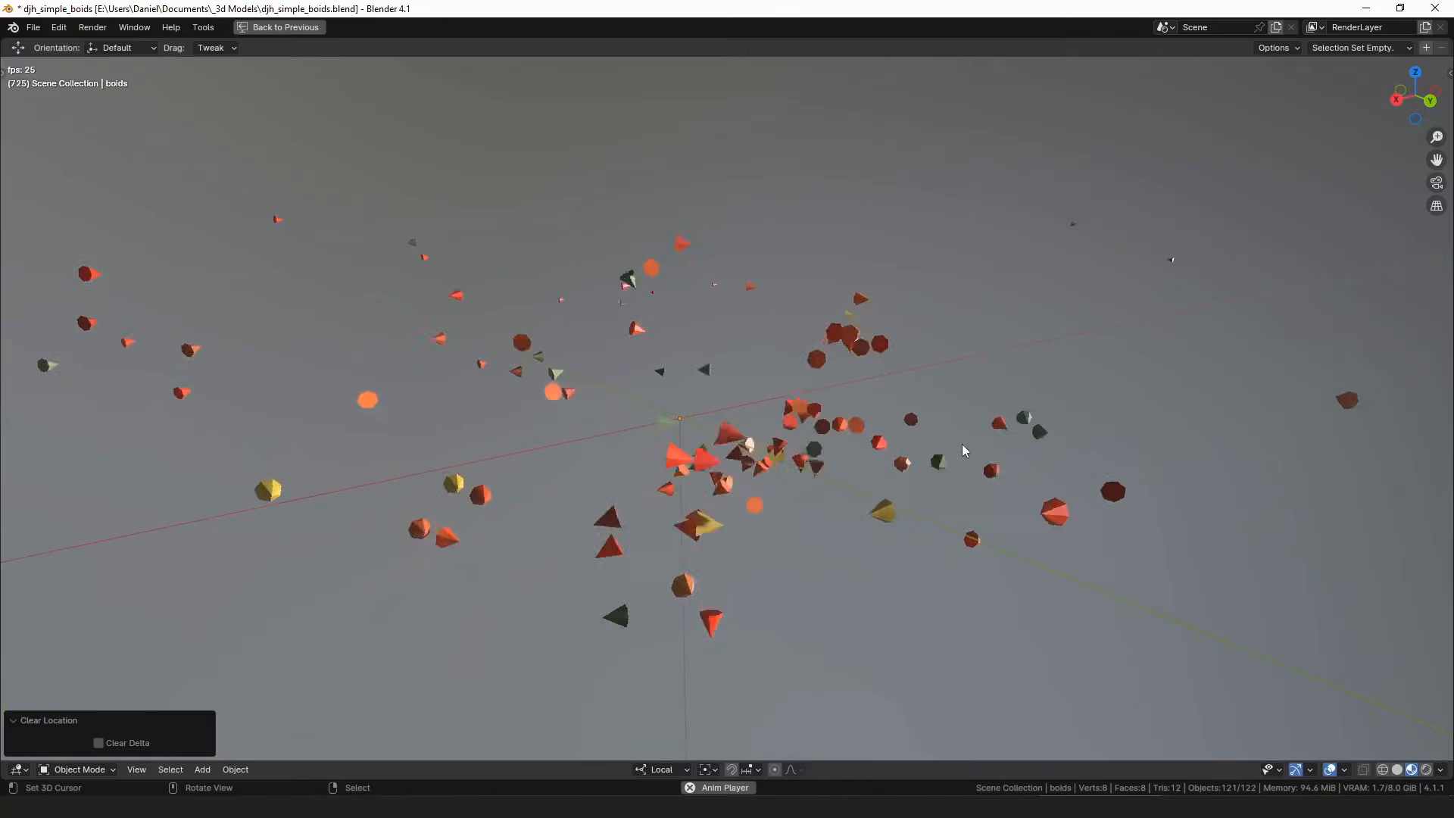